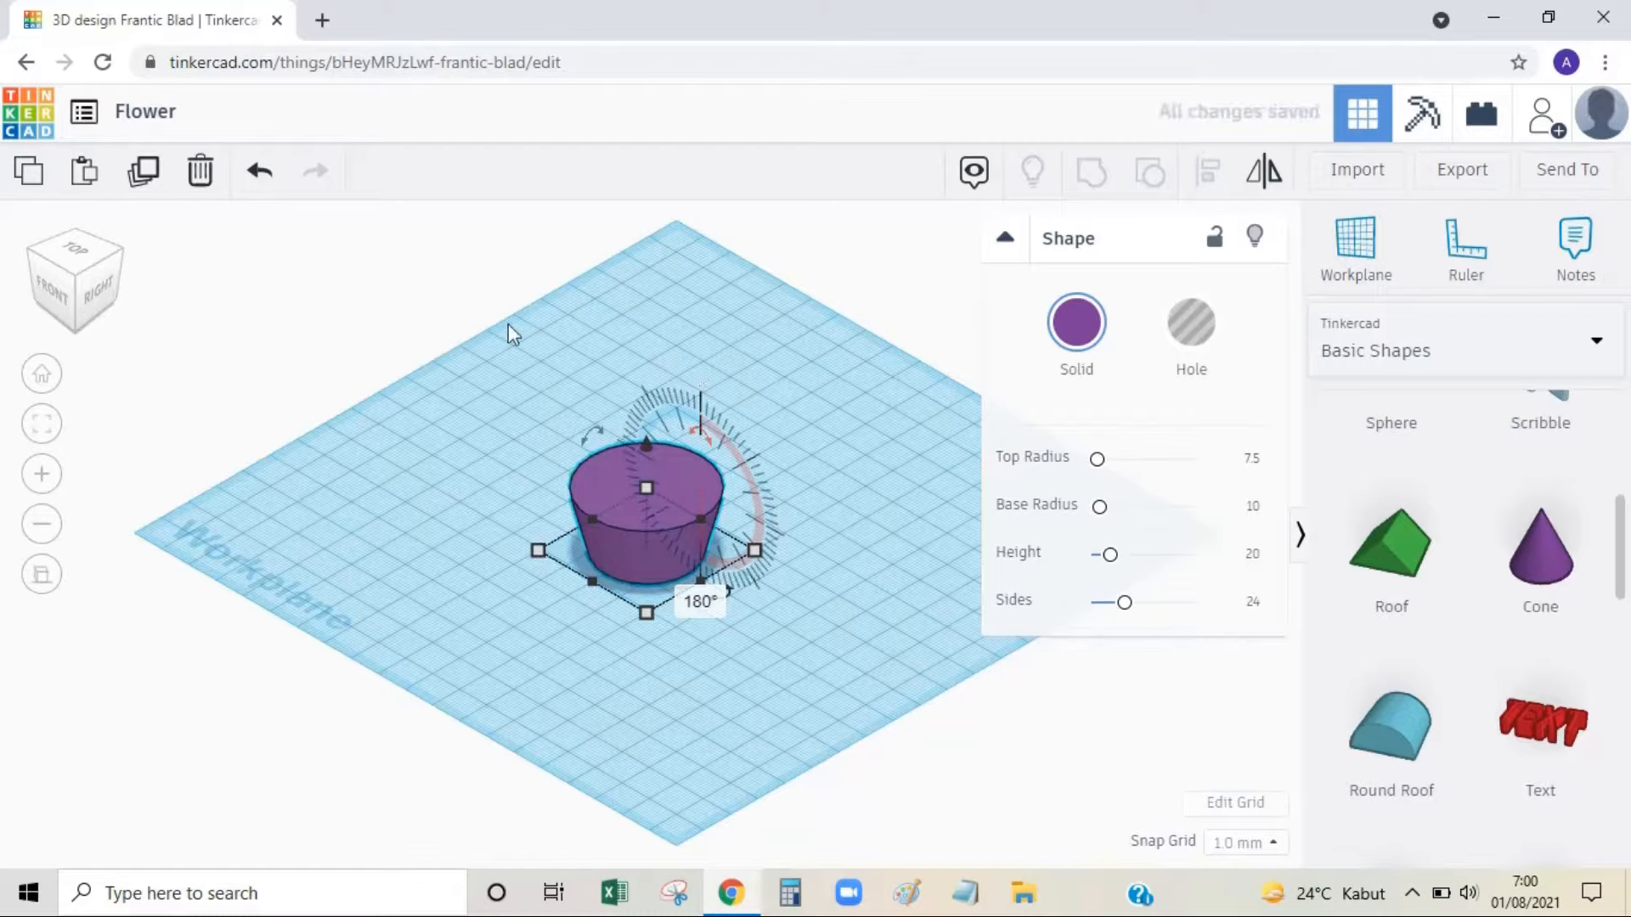
# Set the inverted purple cone's height to 30 mm from the front view.
pyautogui.click(341, 344)
pyautogui.moveTo(48, 297); pyautogui.dragTo(54, 308)
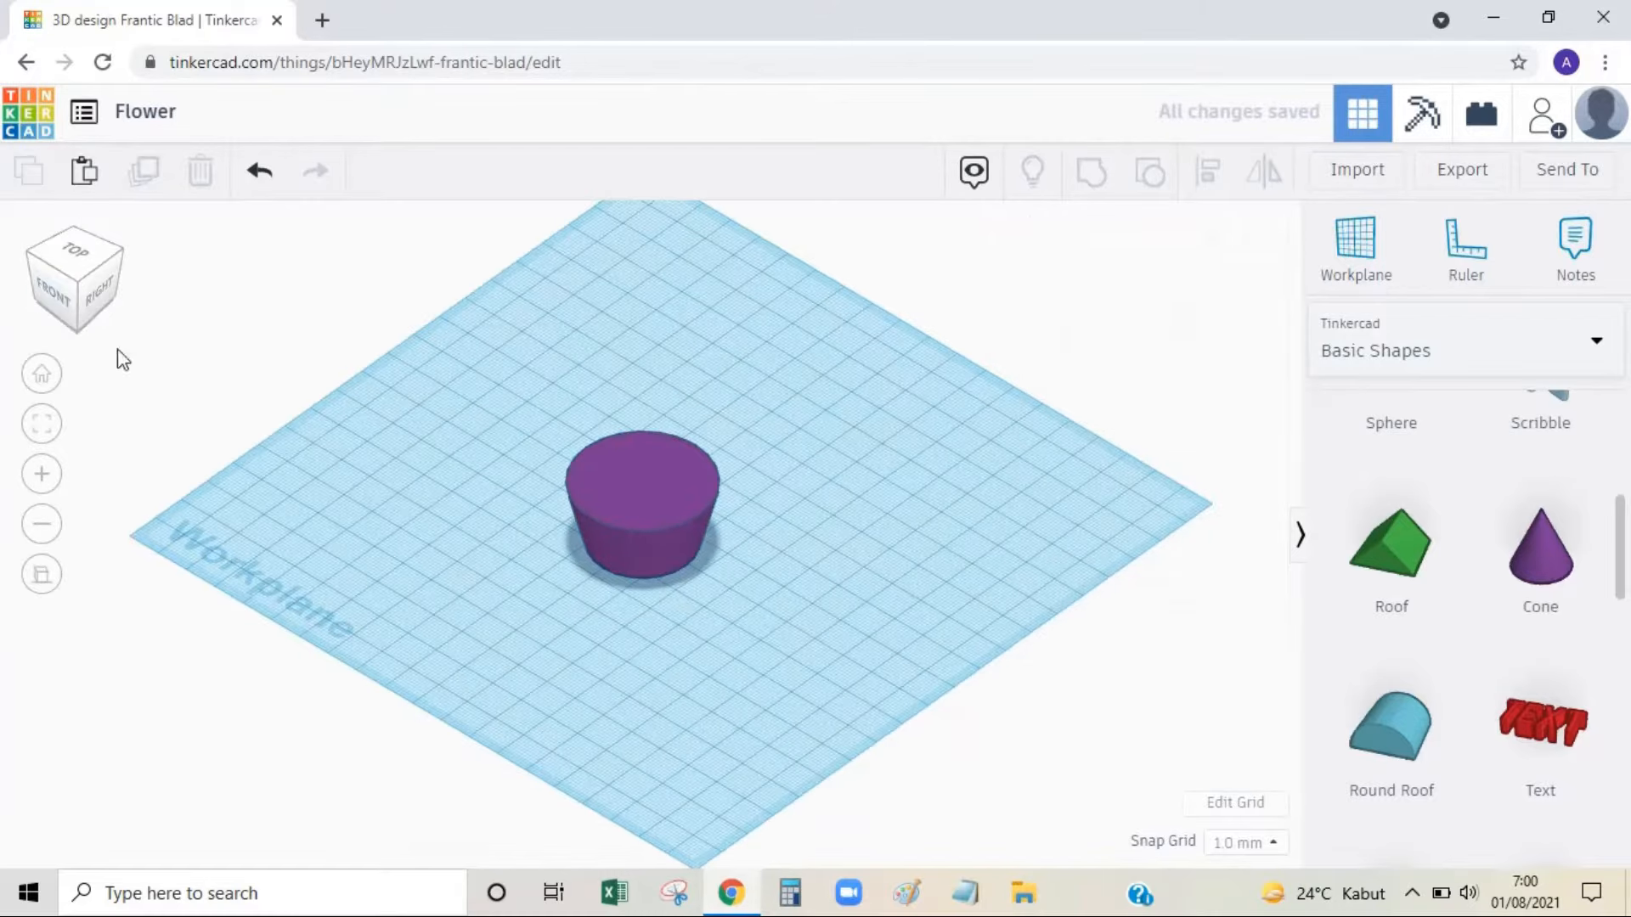
pyautogui.click(53, 294)
pyautogui.click(586, 548)
pyautogui.click(701, 576)
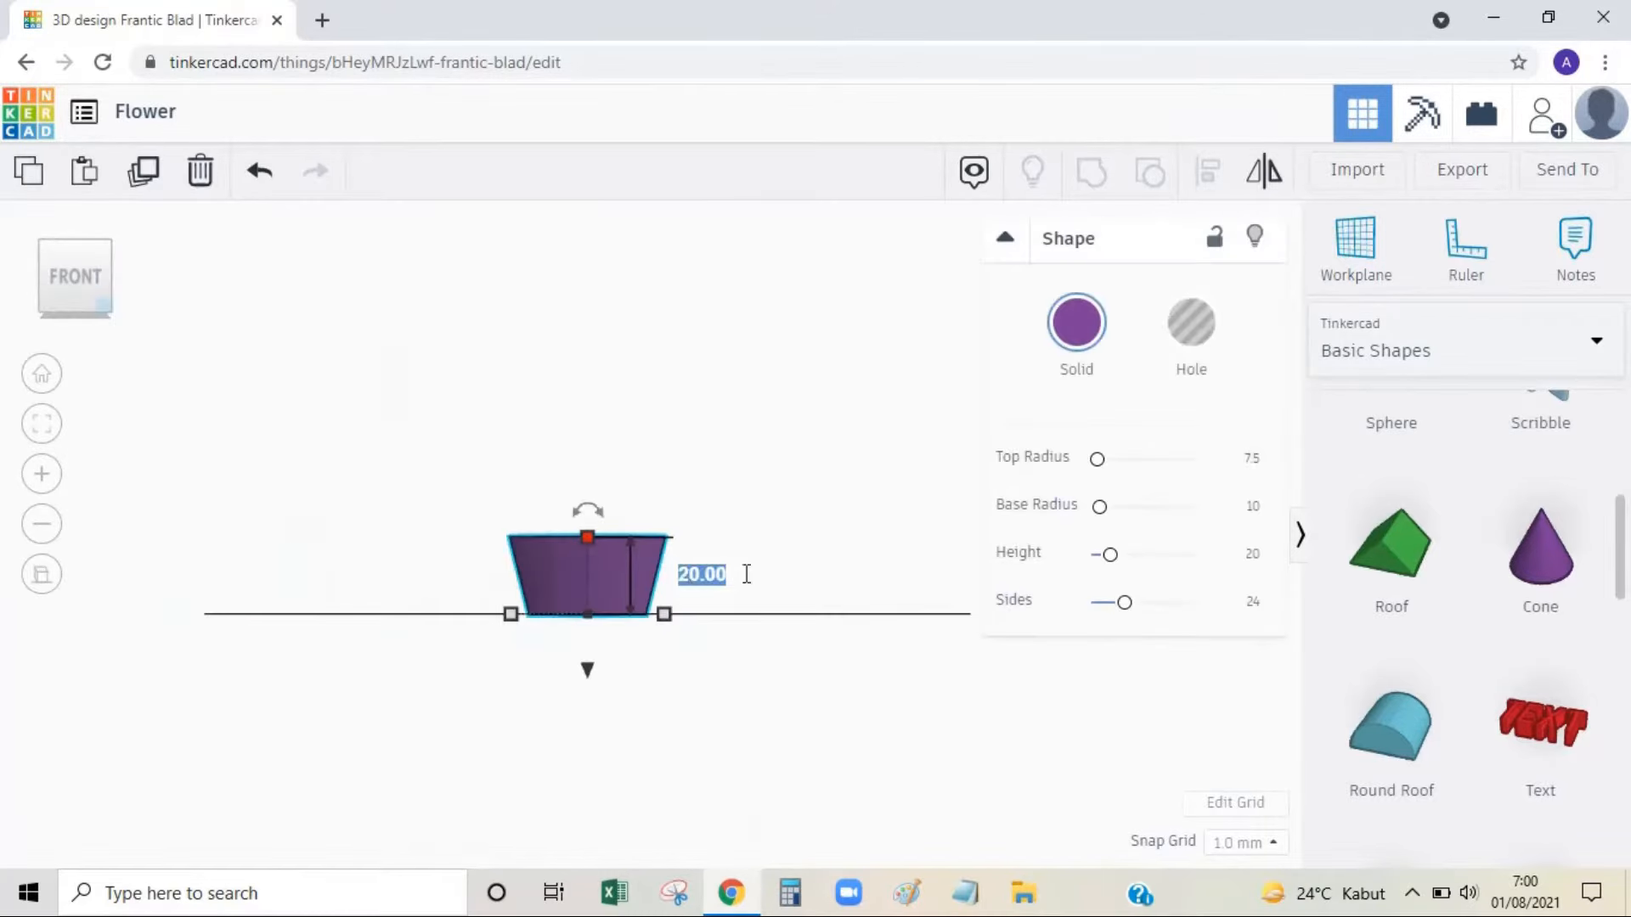
pyautogui.write('30')
pyautogui.press('Return')
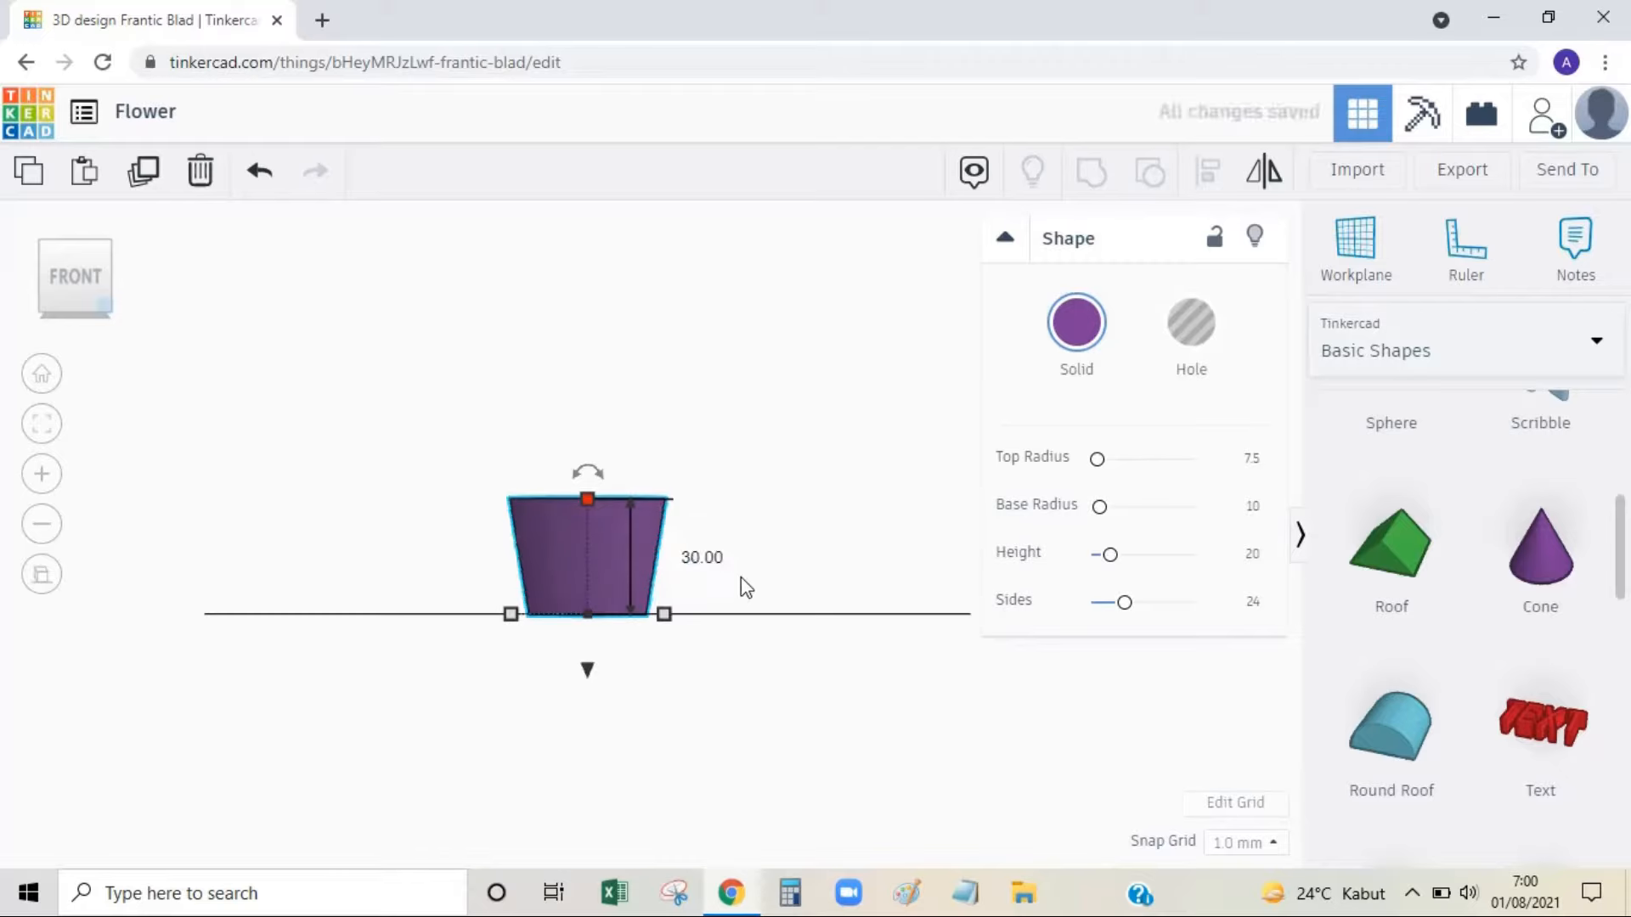
# Duplicate the purple cone in place and raise the copy 2 mm above the workplane.
pyautogui.click(112, 252)
pyautogui.click(549, 366)
pyautogui.click(647, 485)
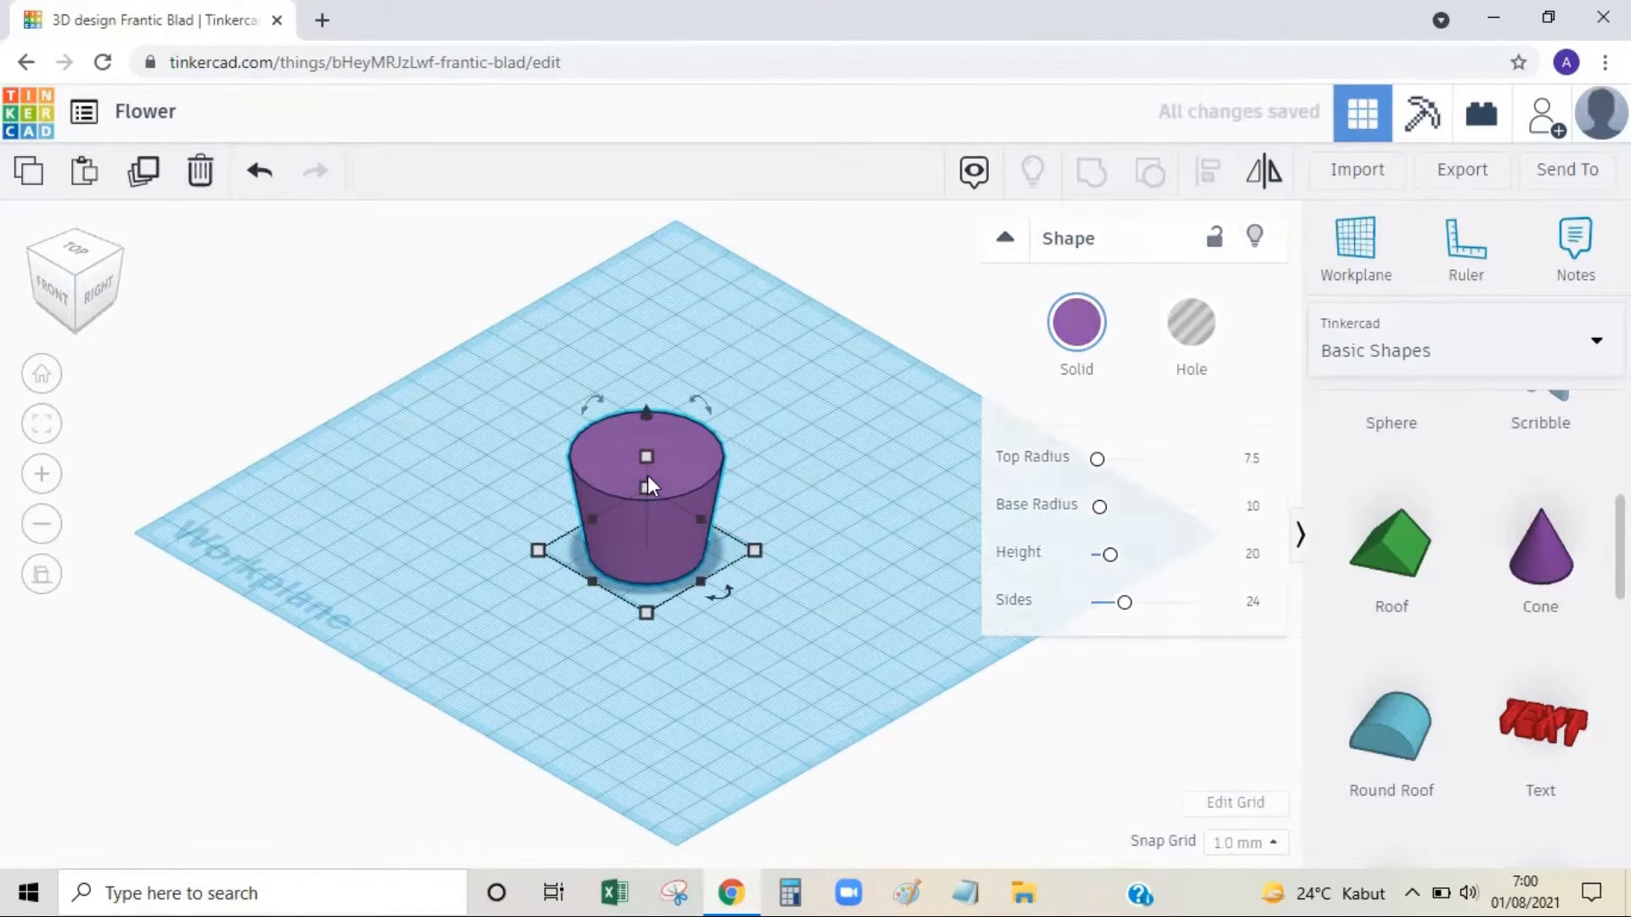
pyautogui.click(141, 182)
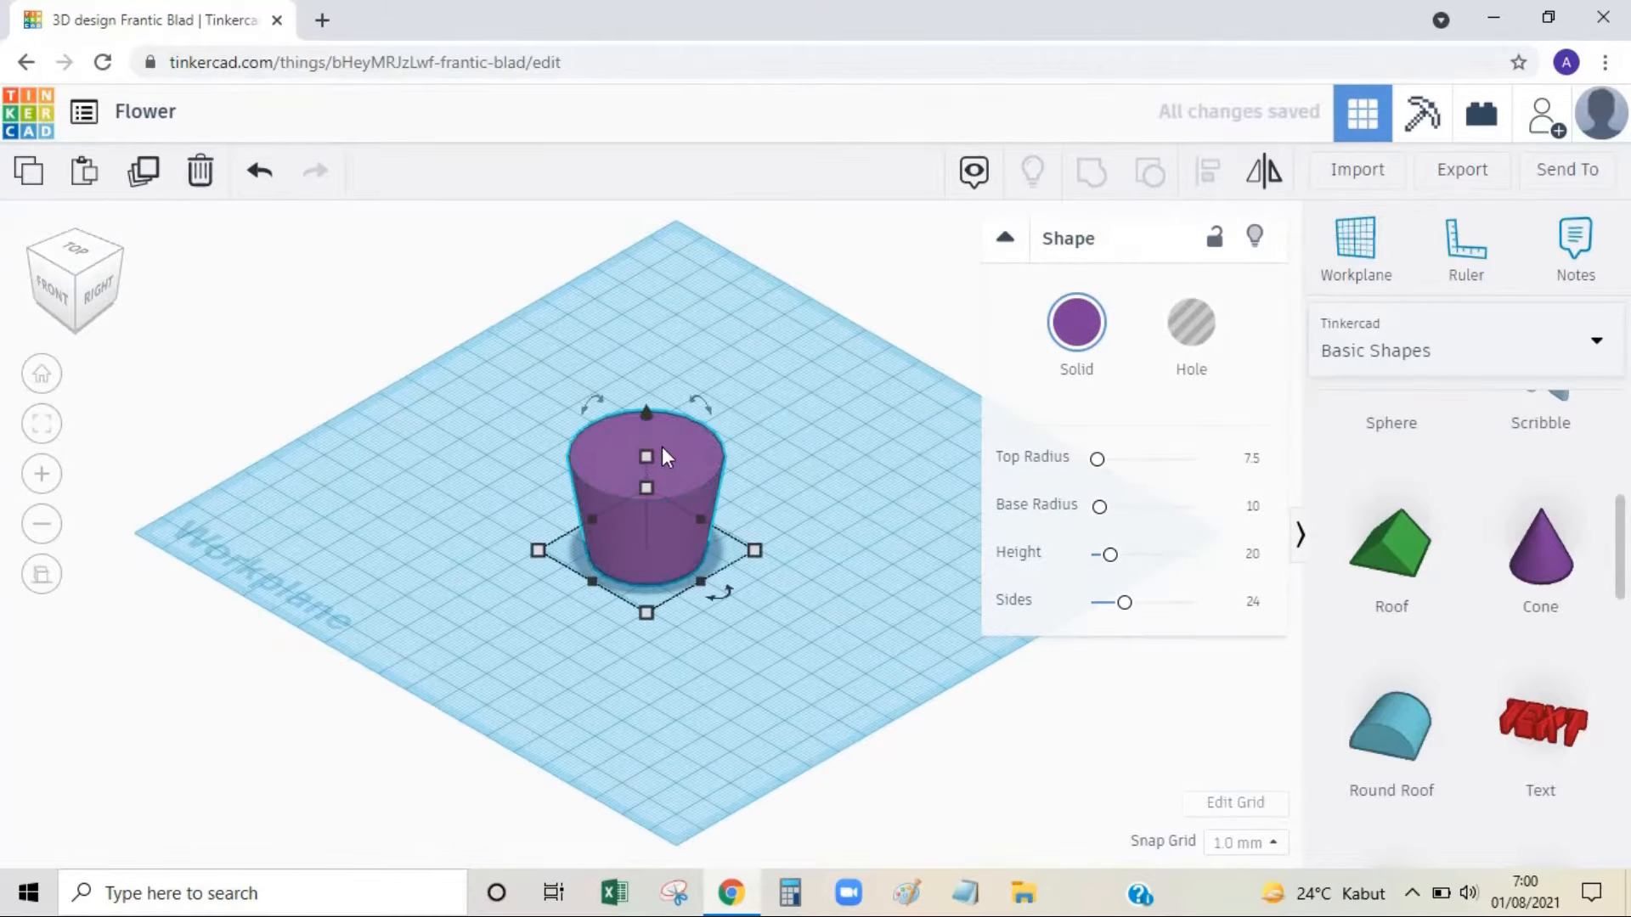
pyautogui.moveTo(645, 408); pyautogui.dragTo(646, 401)
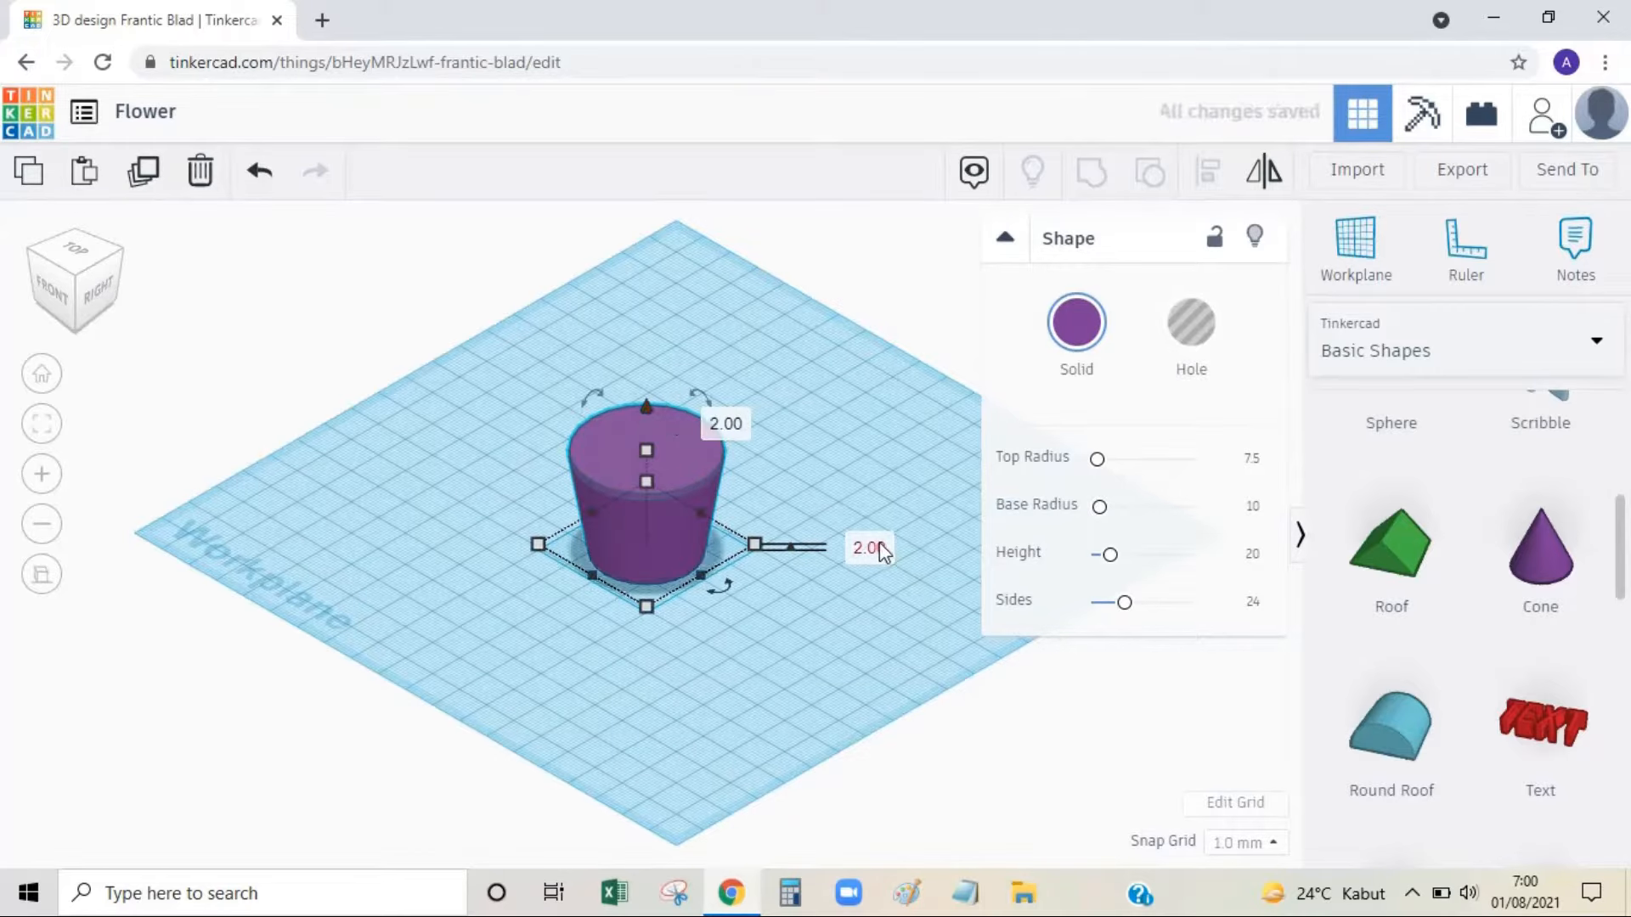
# Set the raised copy's base length and width to 38 mm each.
pyautogui.click(641, 436)
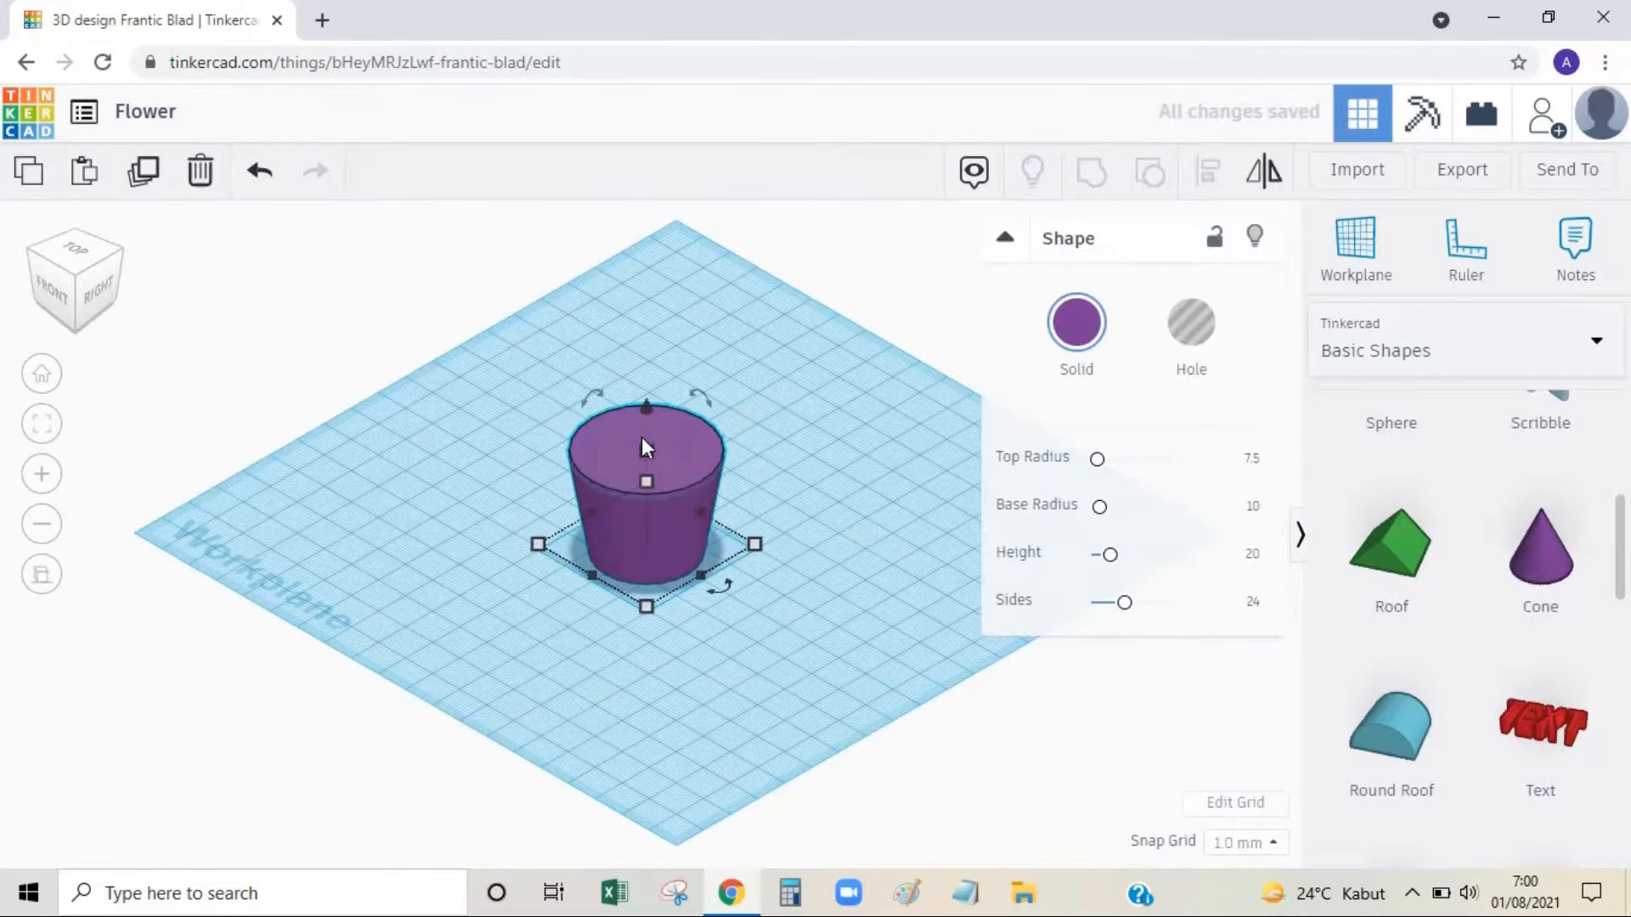
pyautogui.click(518, 624)
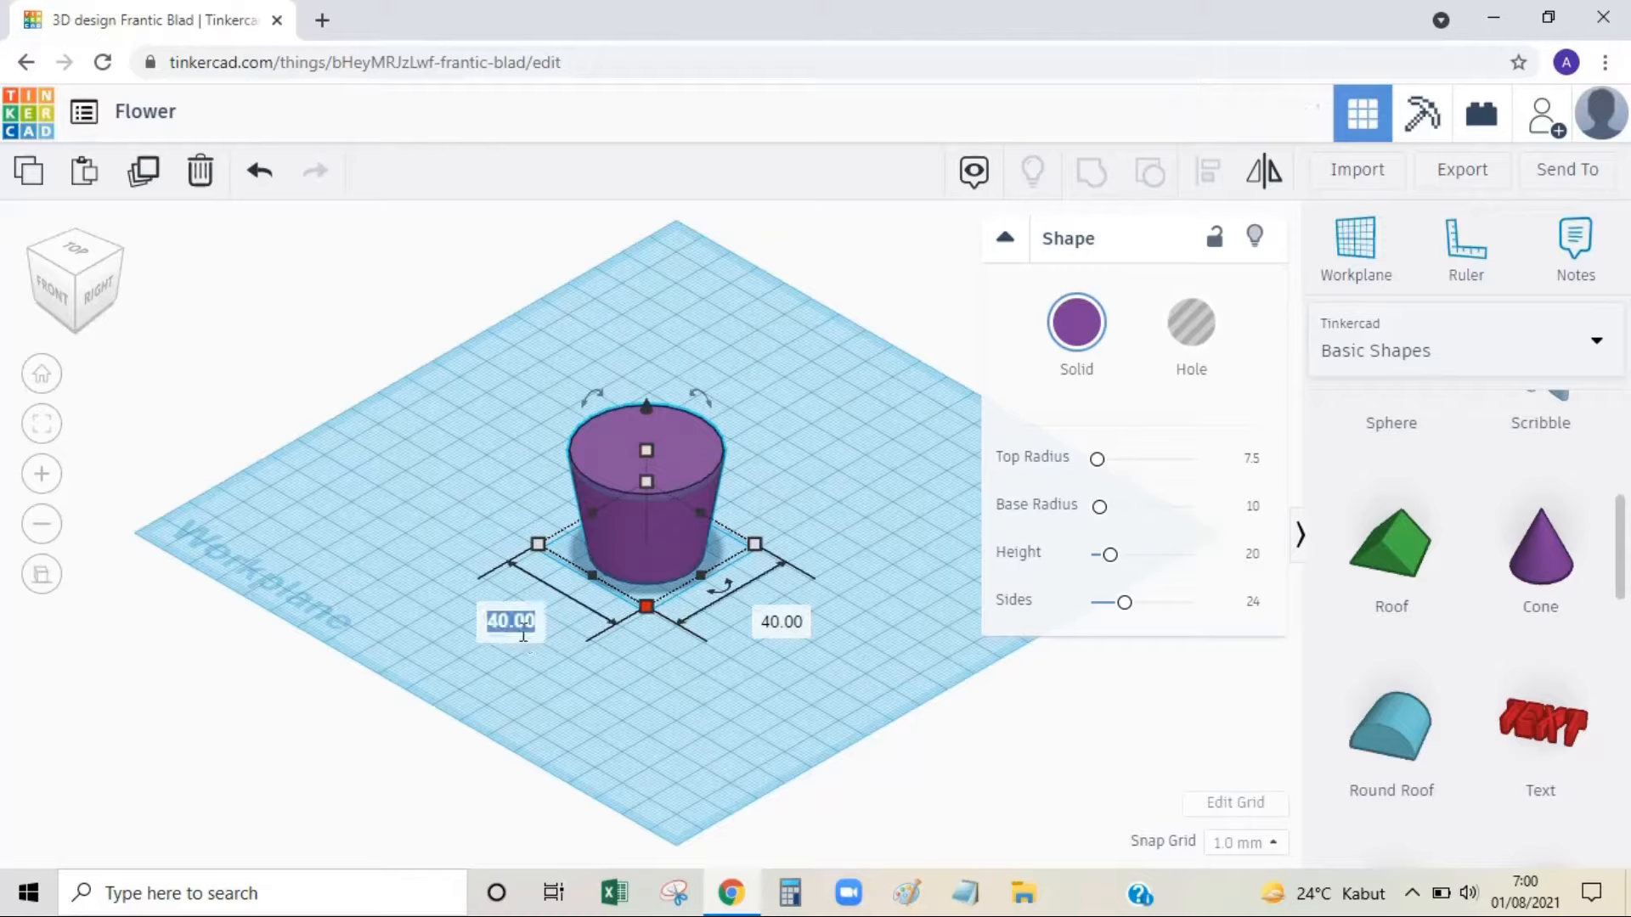
pyautogui.write('38')
pyautogui.click(790, 621)
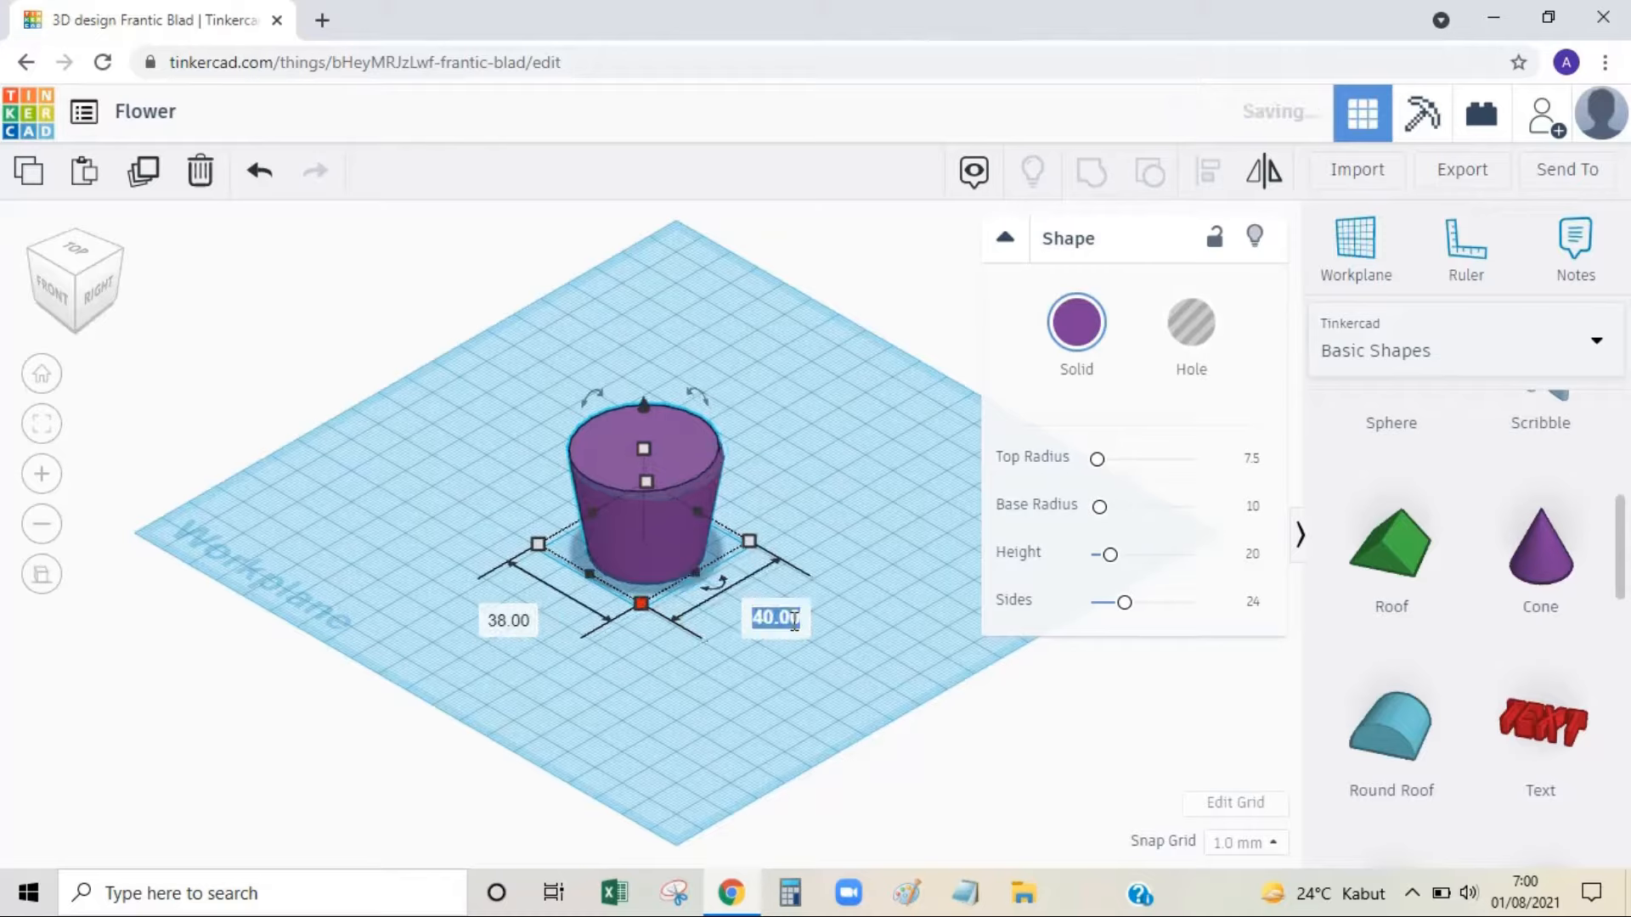
pyautogui.write('3')
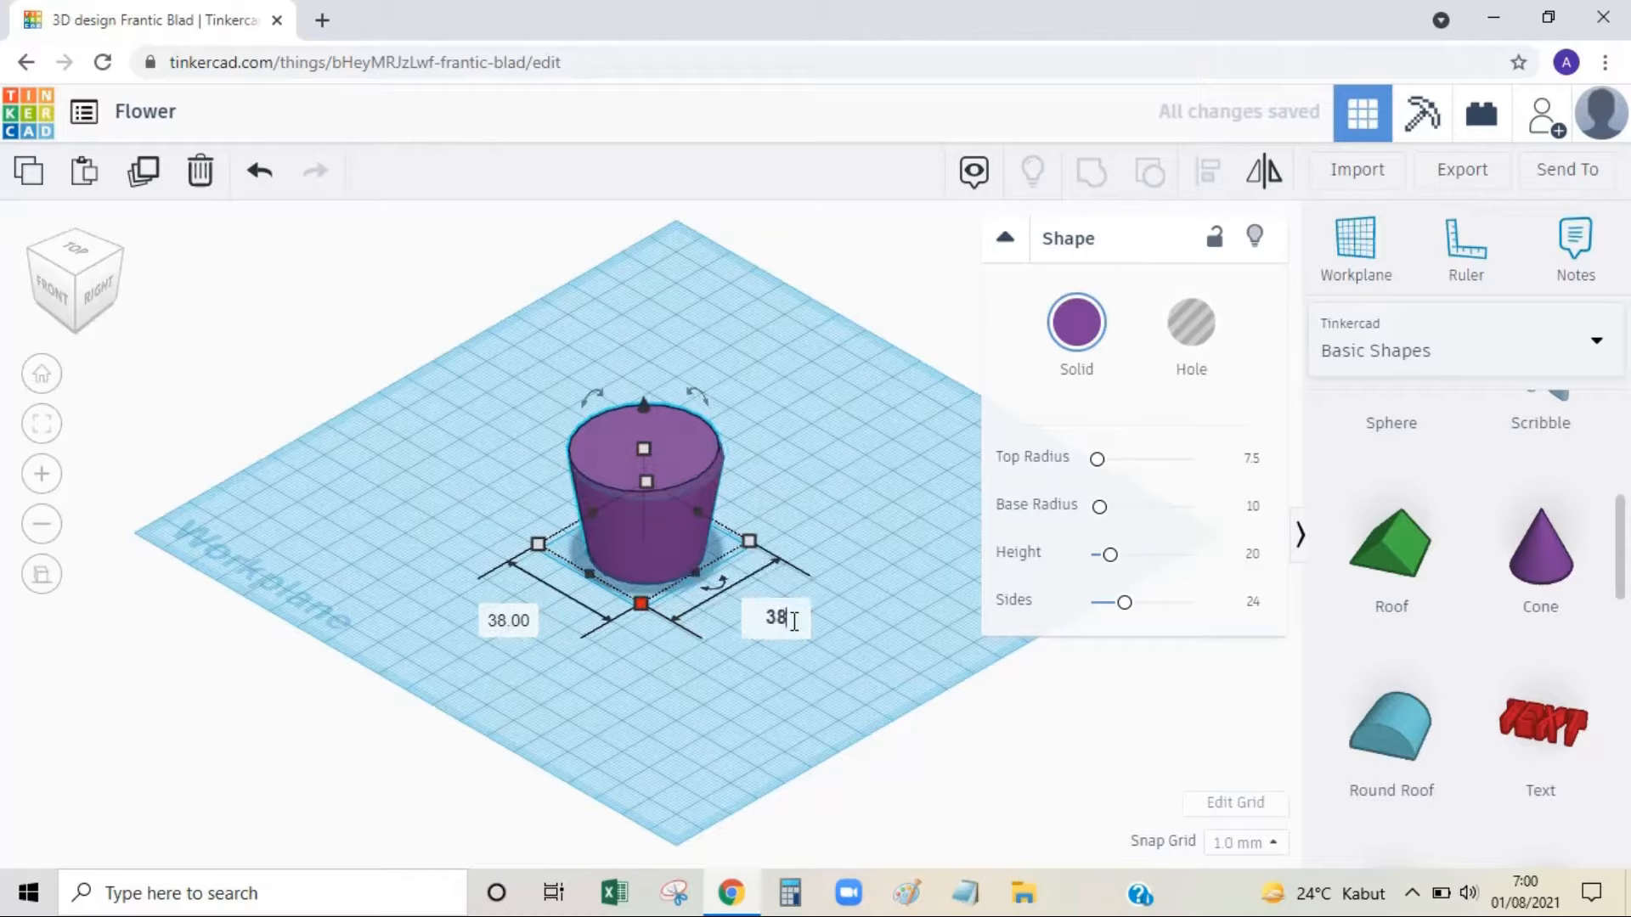
pyautogui.write('8')
pyautogui.press('Return')
# Select both nested cones and centre-align them with each other along both workplane directions.
pyautogui.click(810, 451)
pyautogui.moveTo(477, 473); pyautogui.dragTo(764, 512)
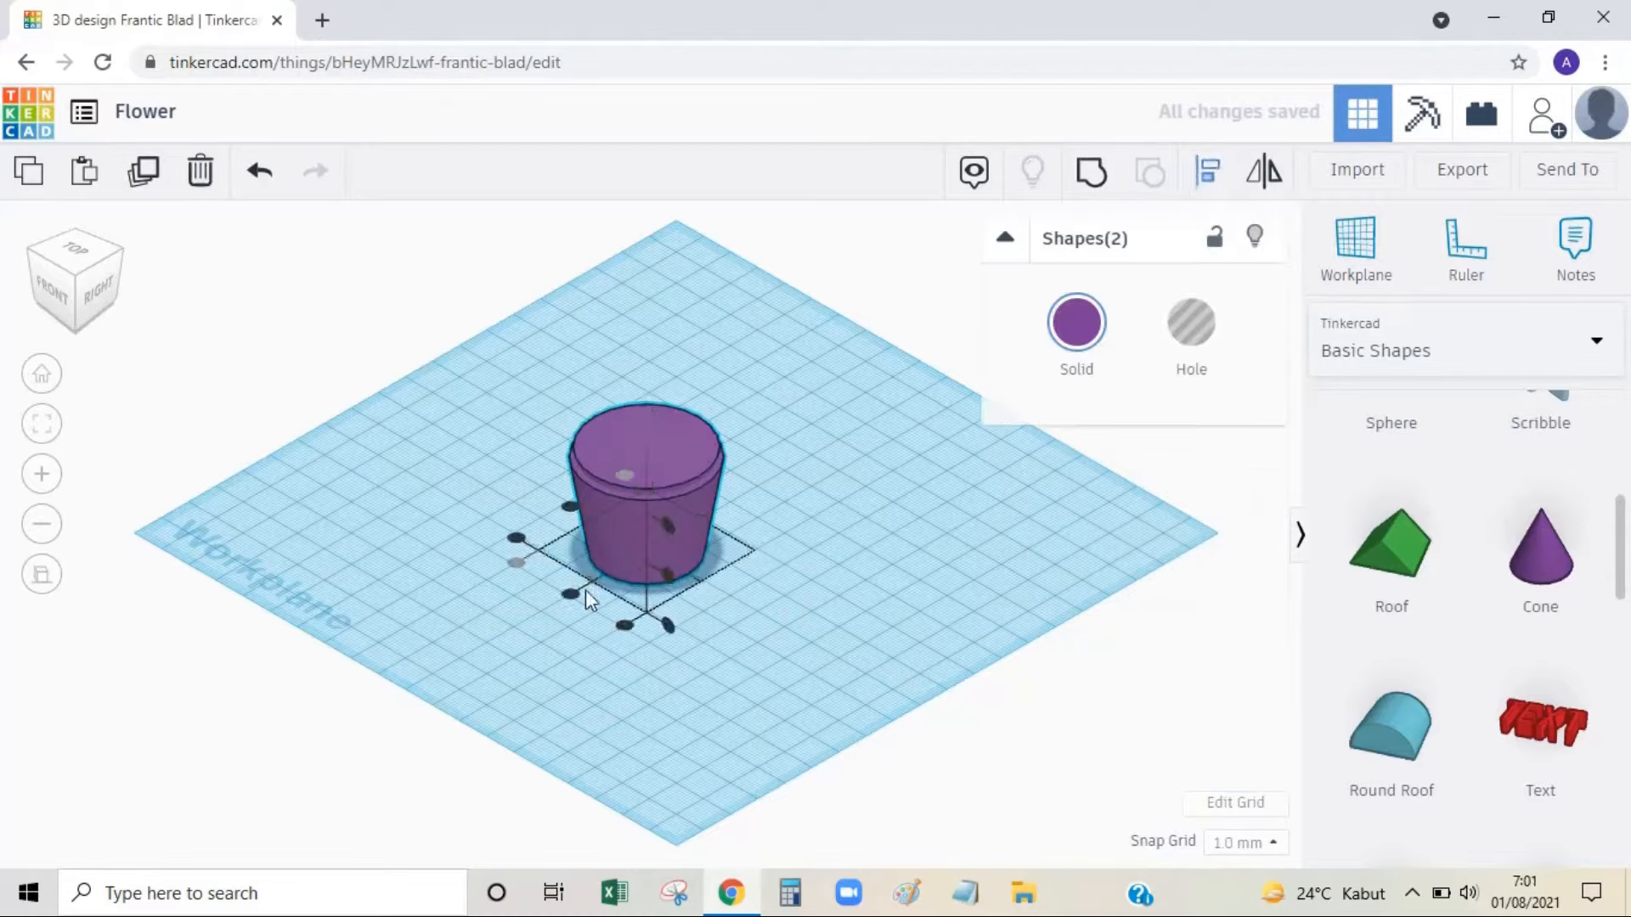
pyautogui.click(571, 592)
pyautogui.click(570, 507)
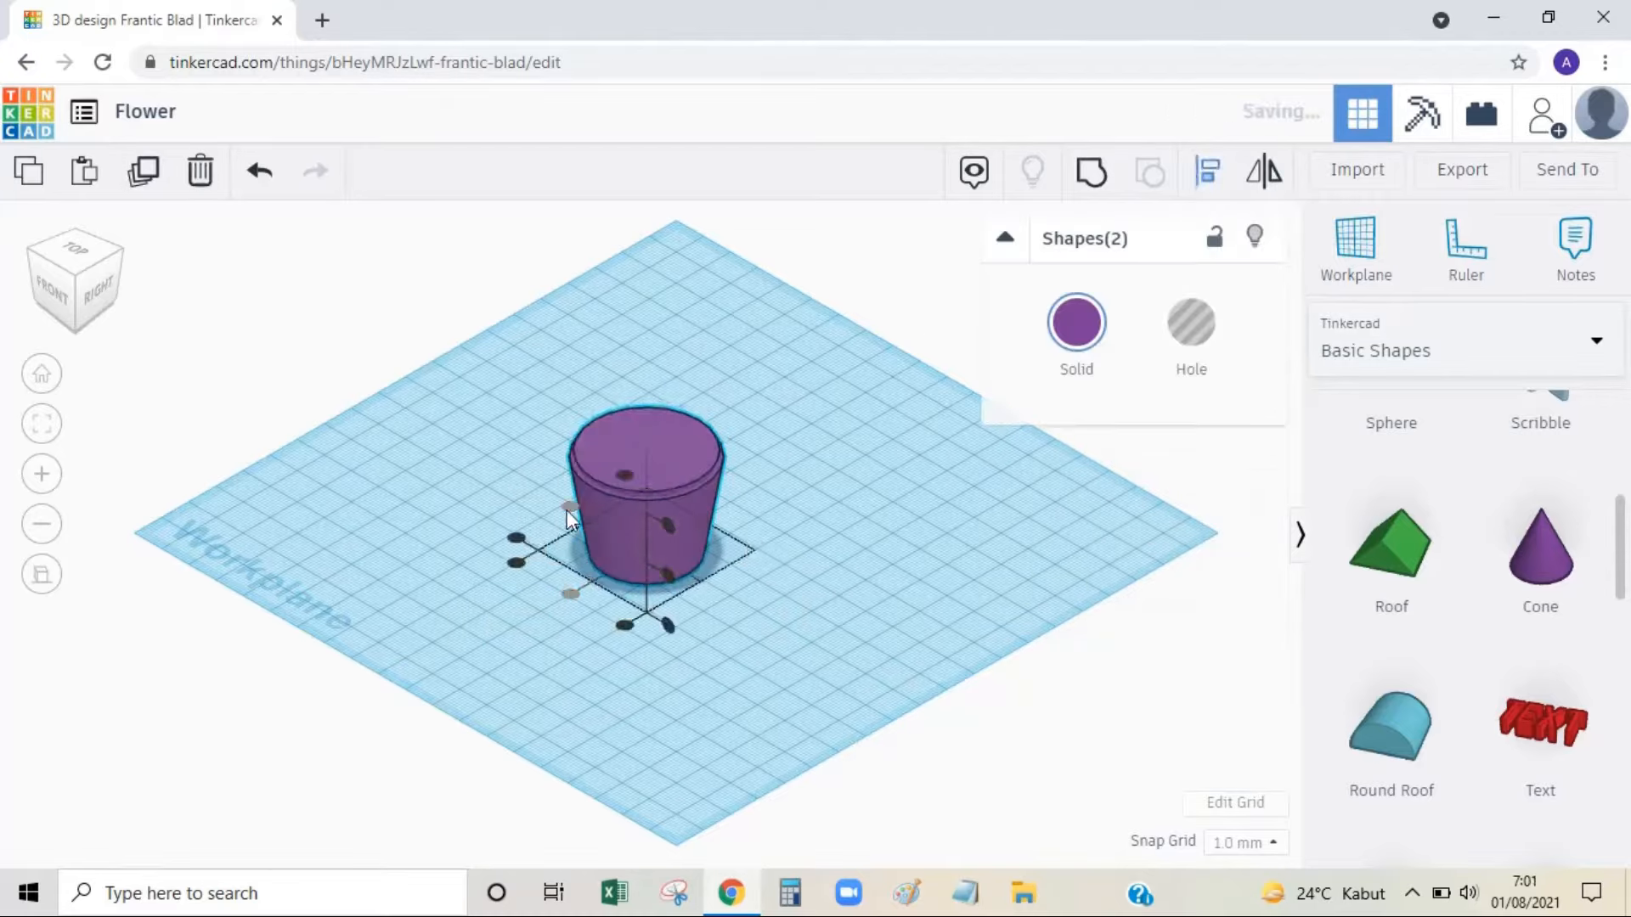
# Duplicate the inner cone and move the copy about 59 mm and 6 mm away, behind the nested pair.
pyautogui.click(528, 457)
pyautogui.click(607, 440)
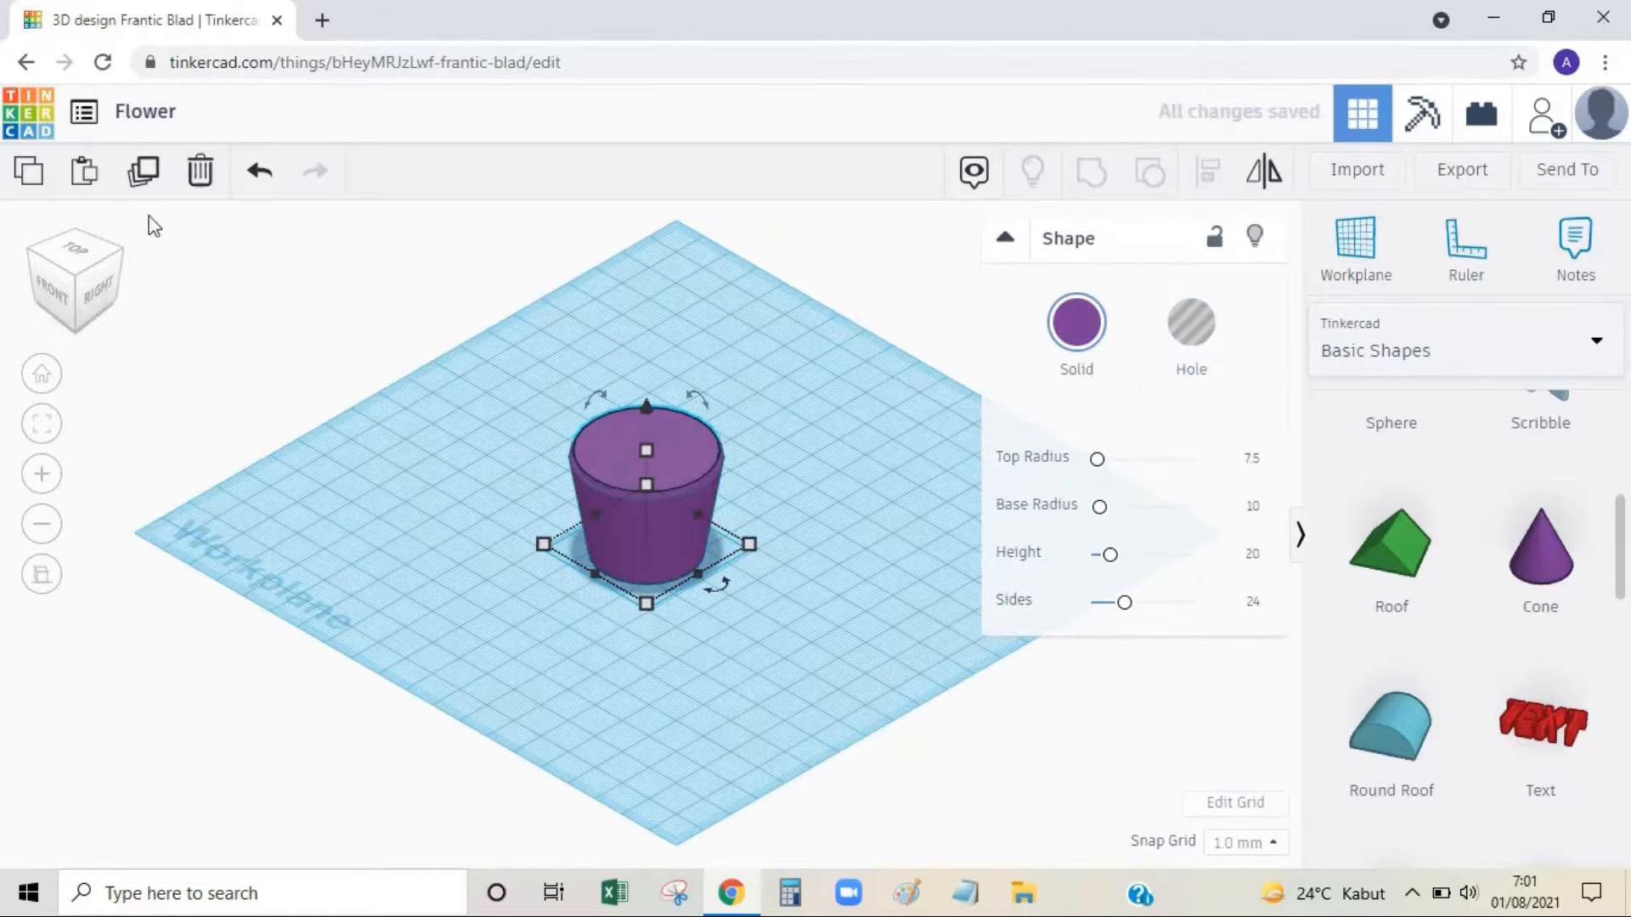
pyautogui.moveTo(656, 442); pyautogui.dragTo(761, 436)
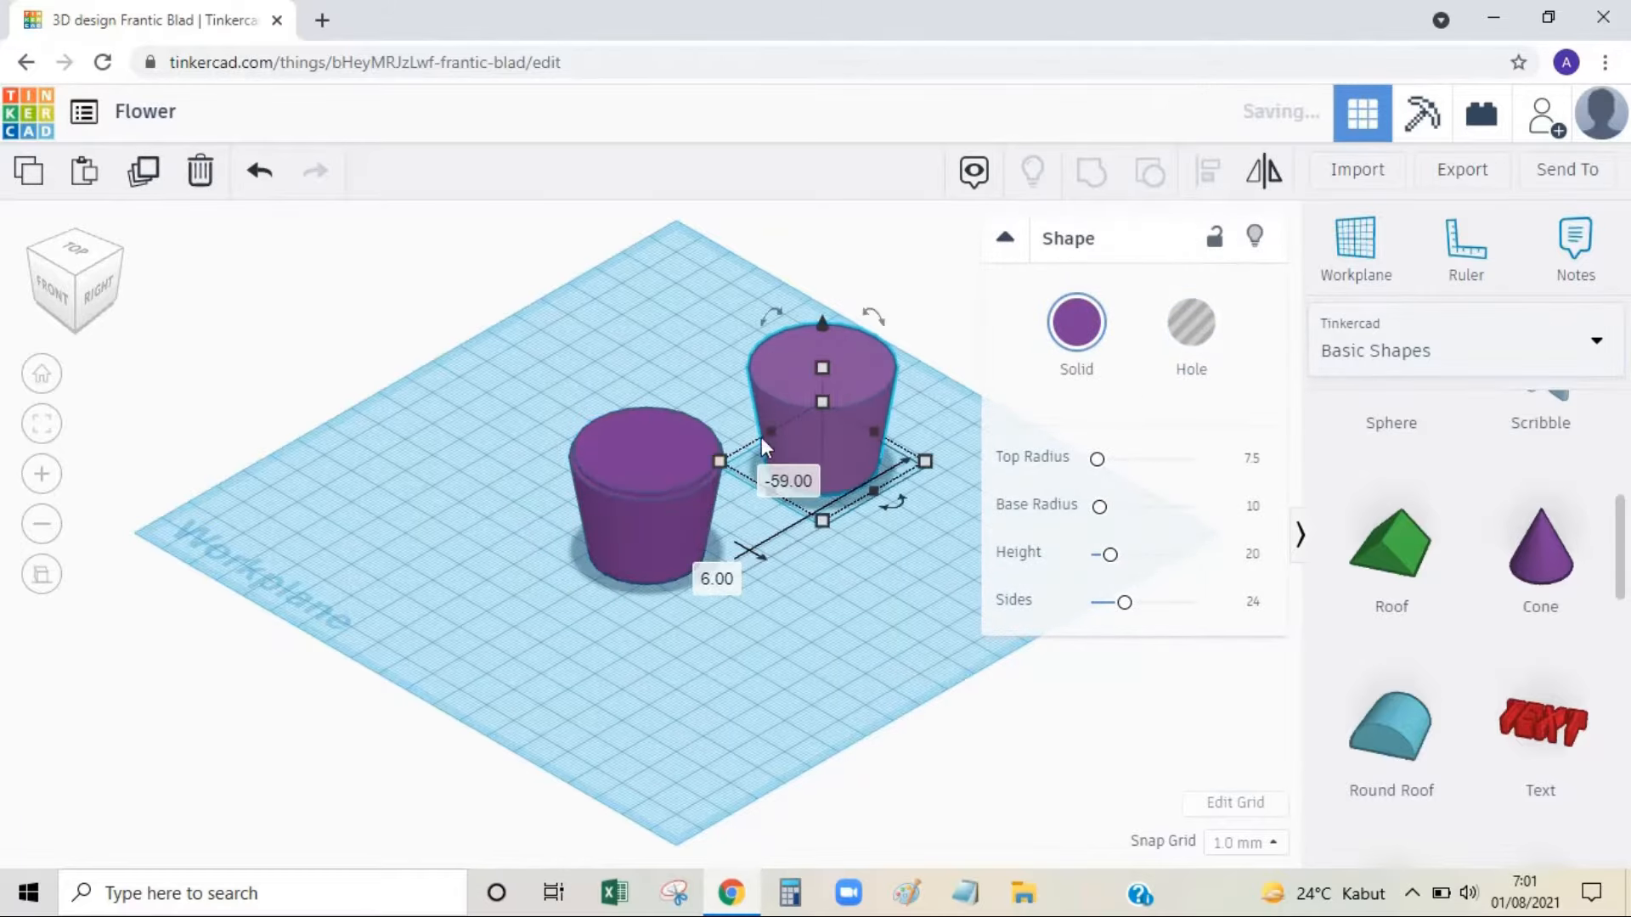
# Turn the remaining inner cone into a hole and group it with the outer cone to hollow out the pot.
pyautogui.click(671, 450)
pyautogui.click(1210, 343)
pyautogui.moveTo(517, 459); pyautogui.dragTo(695, 574)
pyautogui.click(1092, 177)
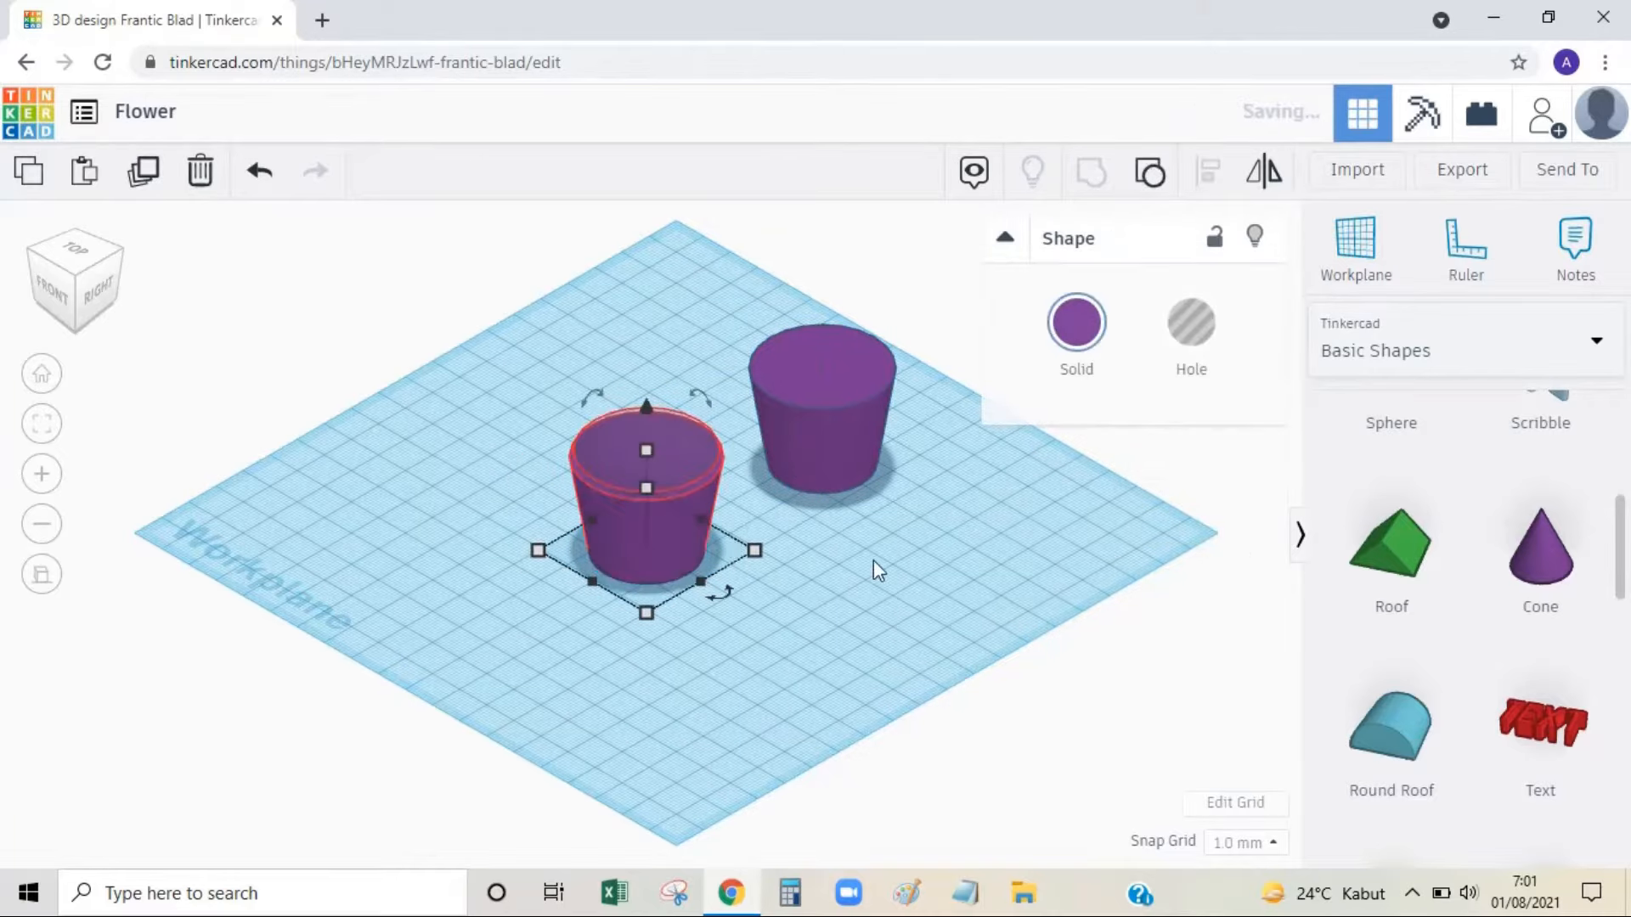
pyautogui.click(875, 570)
# Try colouring the hollow pot brown and undo the colour change.
pyautogui.click(653, 524)
pyautogui.click(1076, 323)
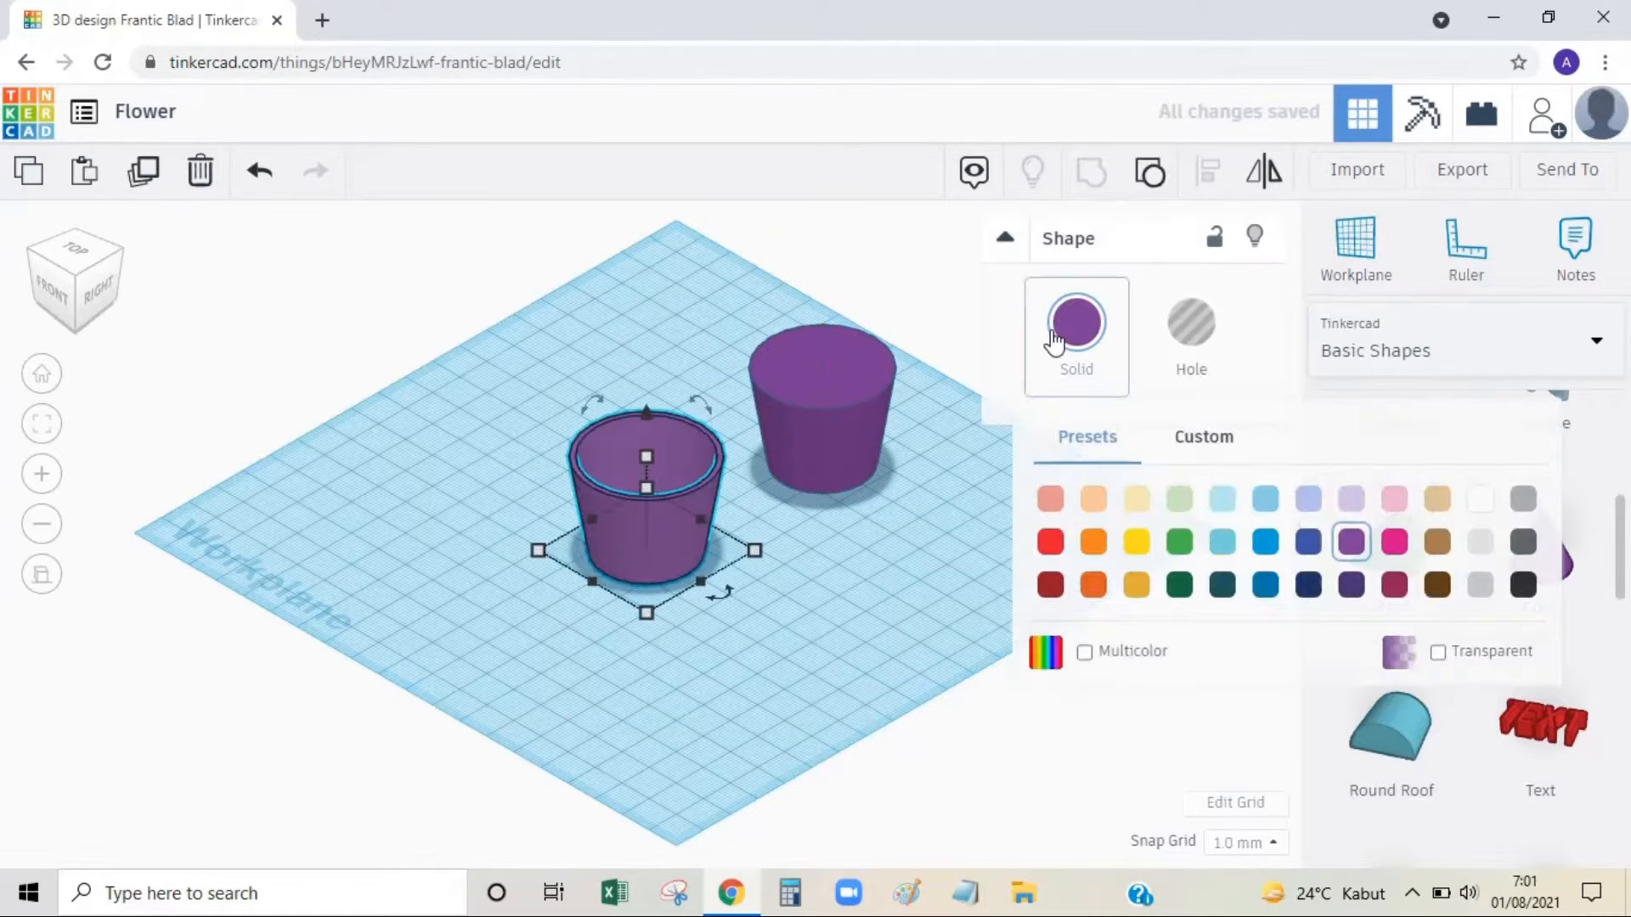
pyautogui.click(1438, 542)
pyautogui.click(929, 563)
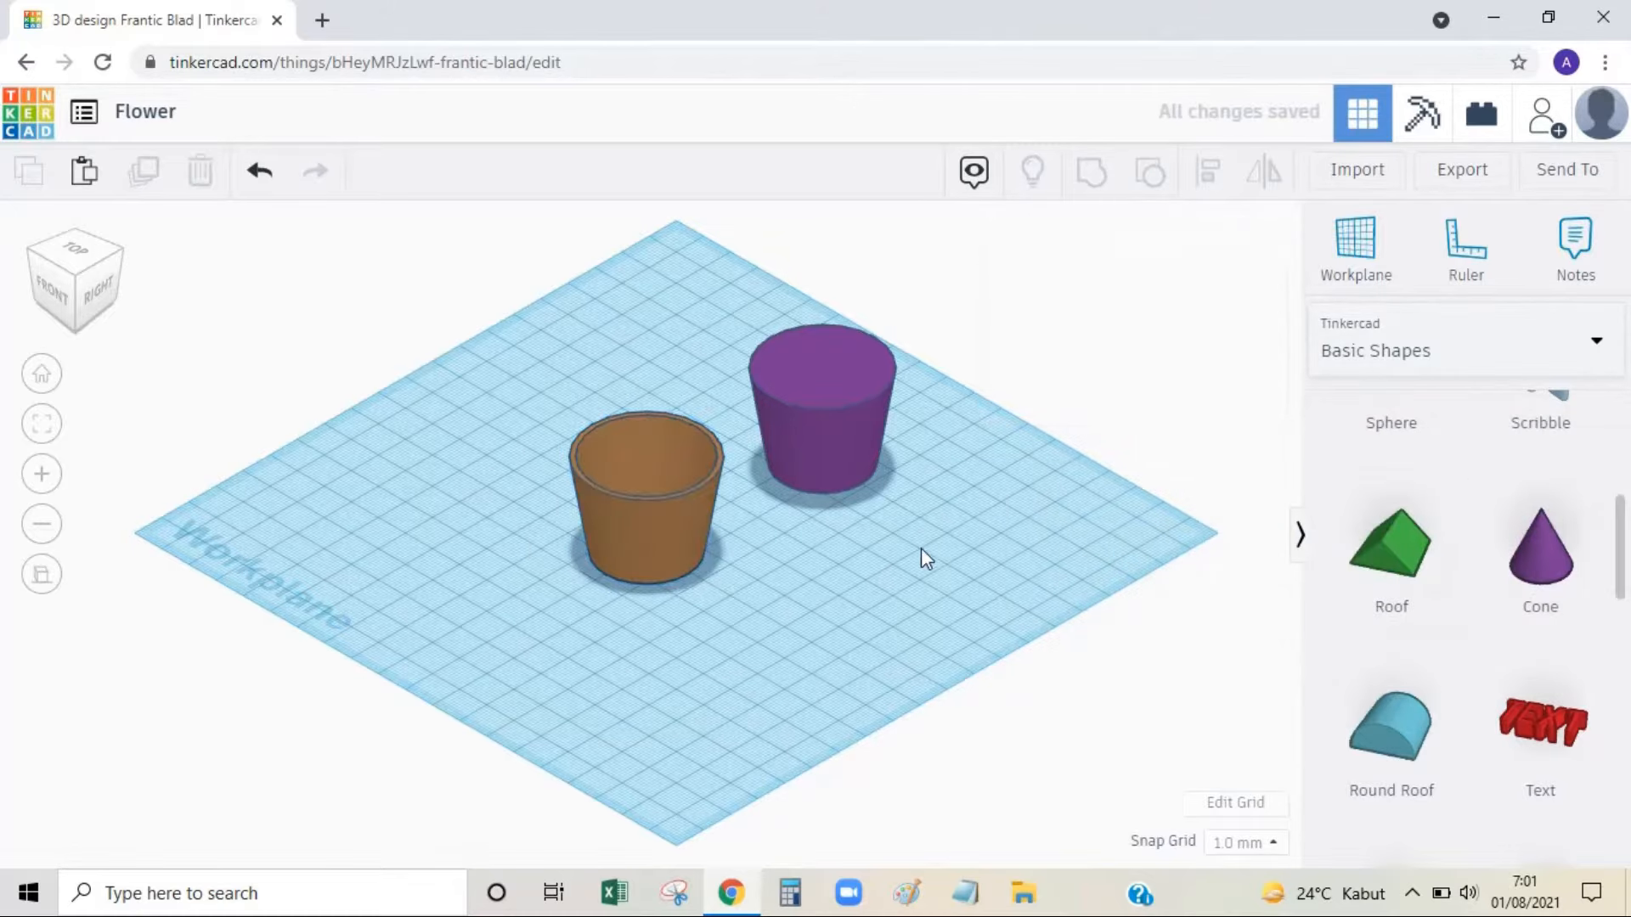
pyautogui.click(680, 525)
pyautogui.hotkey('ctrl', 'z')
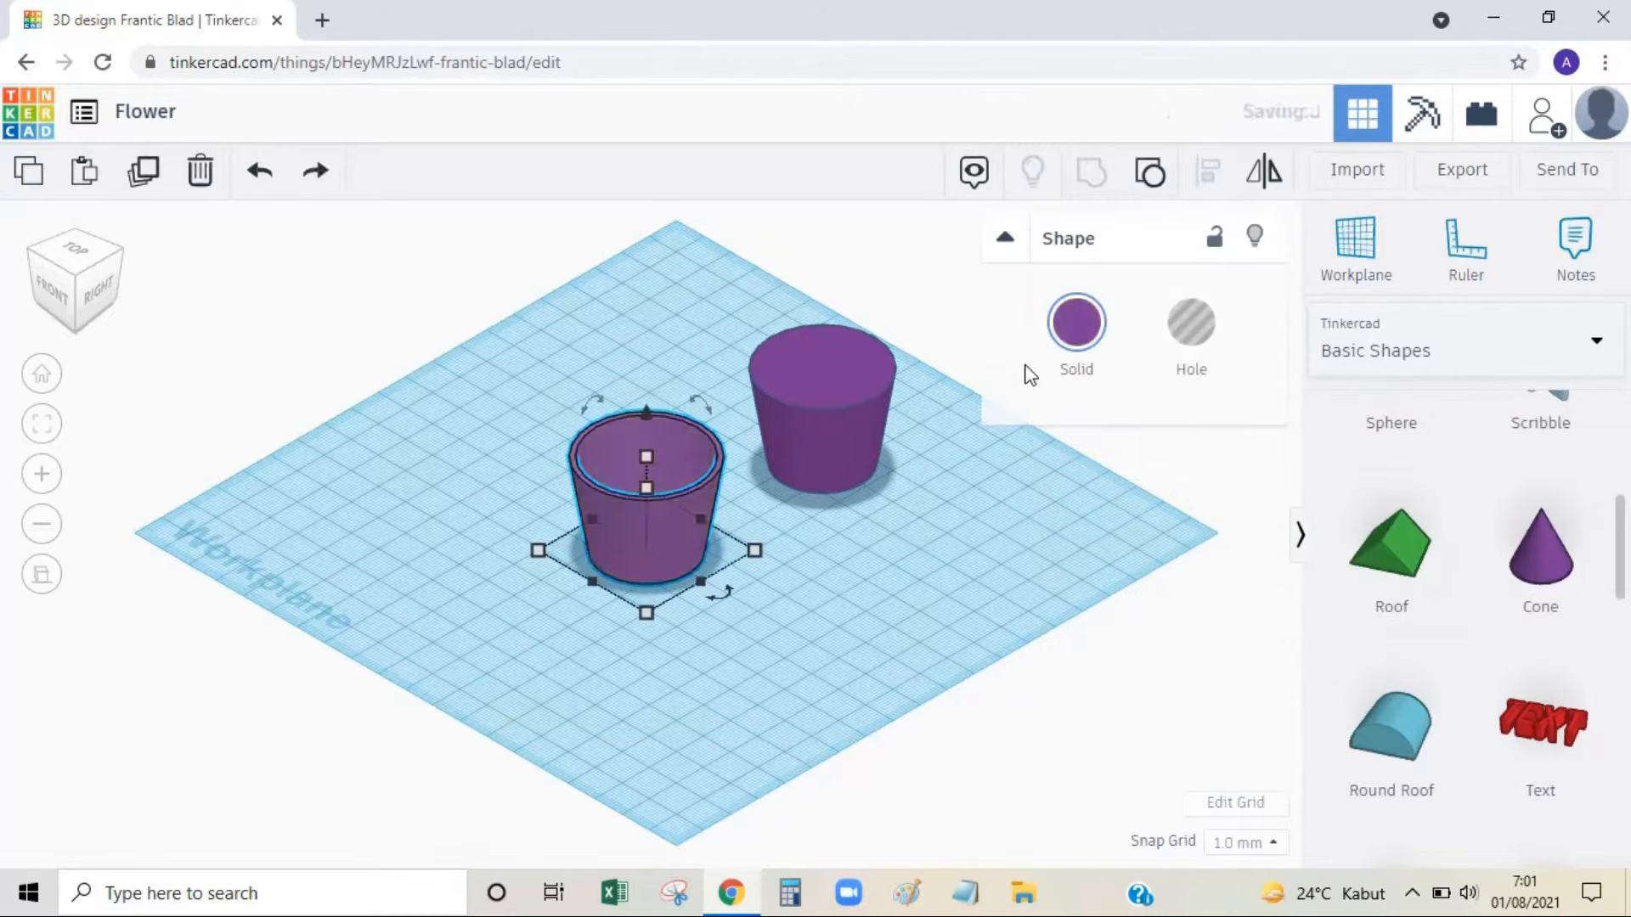
# Colour the separate solid cone light tan from the preset colours as the pot's filling.
pyautogui.click(842, 421)
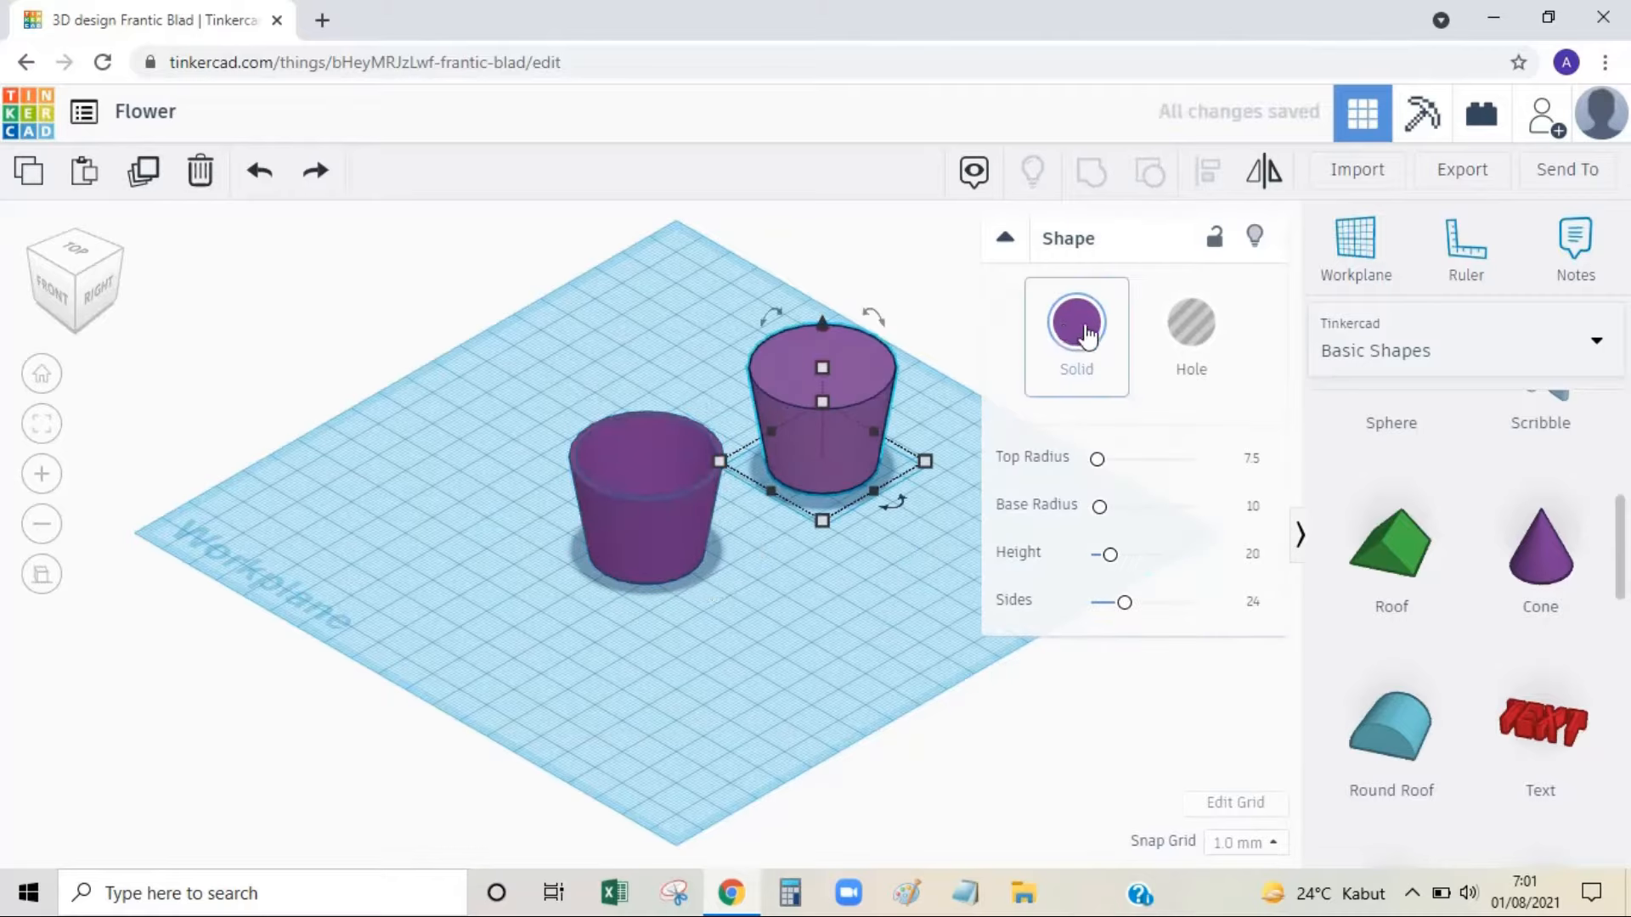
pyautogui.click(1085, 330)
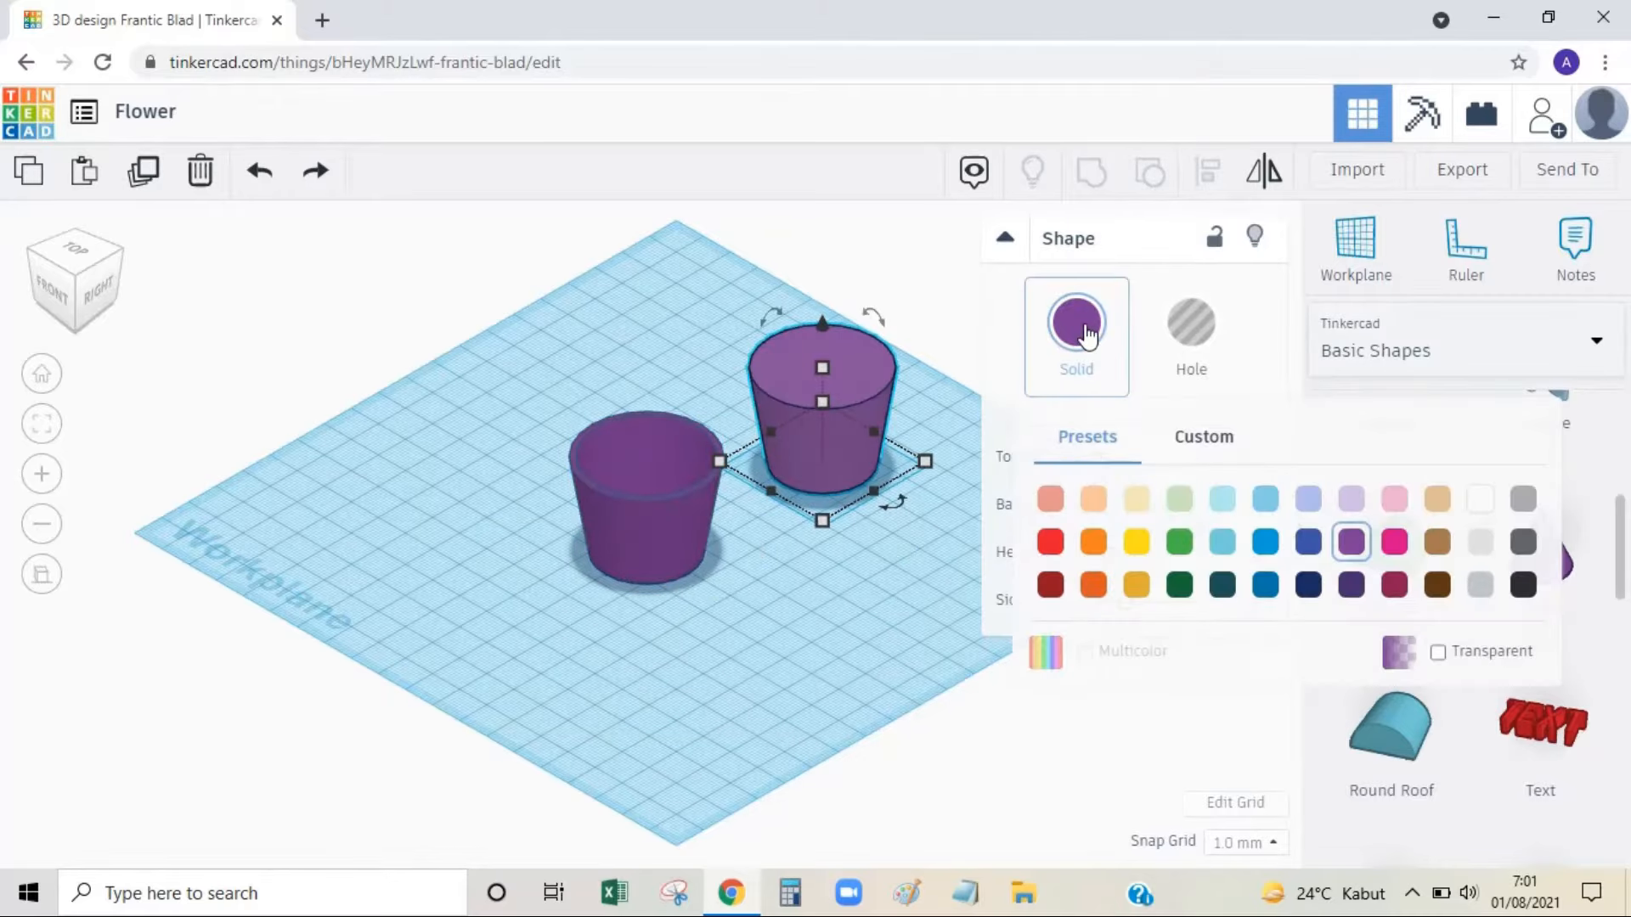
pyautogui.click(1142, 592)
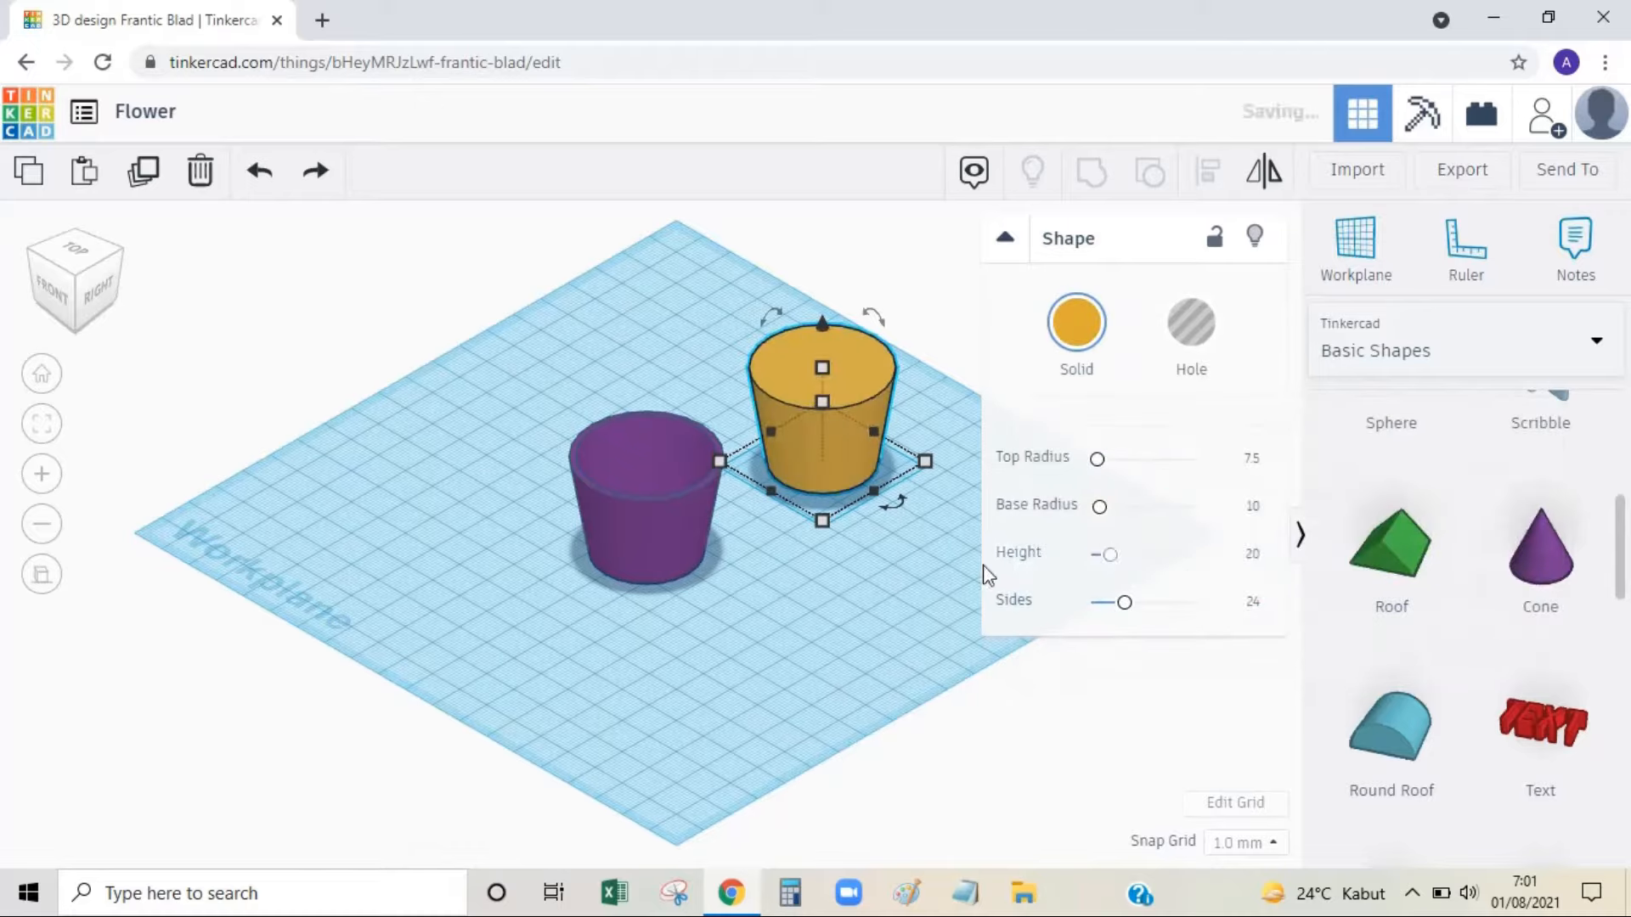
pyautogui.click(1072, 333)
pyautogui.click(1439, 499)
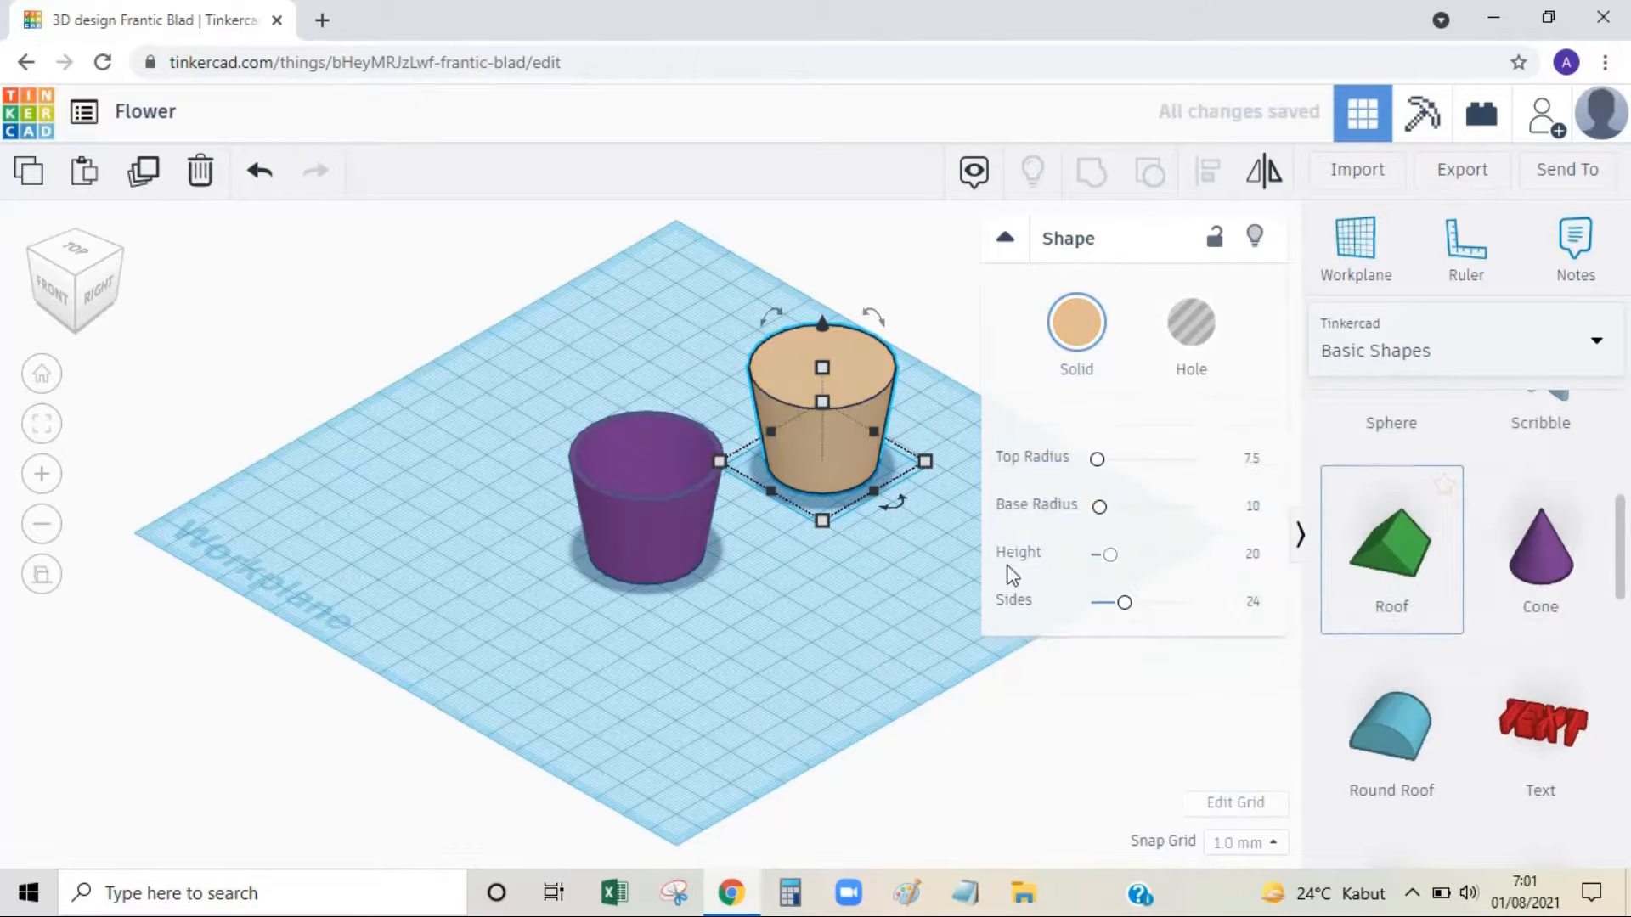
pyautogui.click(945, 522)
# Move the tan cone onto the hollow pot and centre-align the two shapes along both workplane directions.
pyautogui.moveTo(848, 437); pyautogui.dragTo(646, 499)
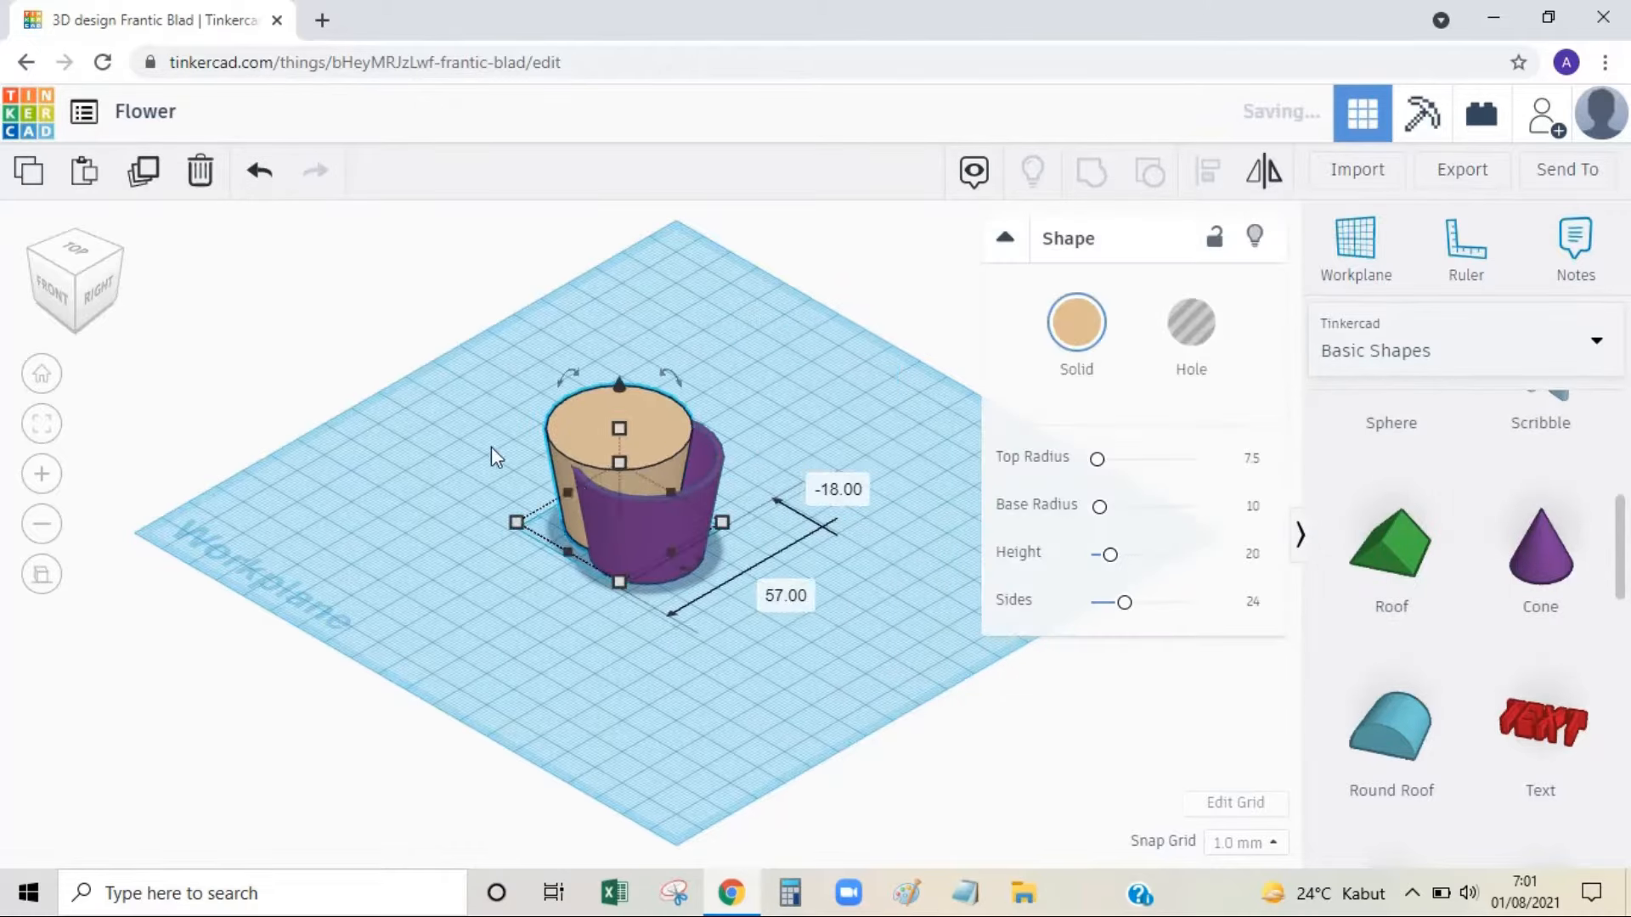
pyautogui.moveTo(486, 438); pyautogui.dragTo(692, 609)
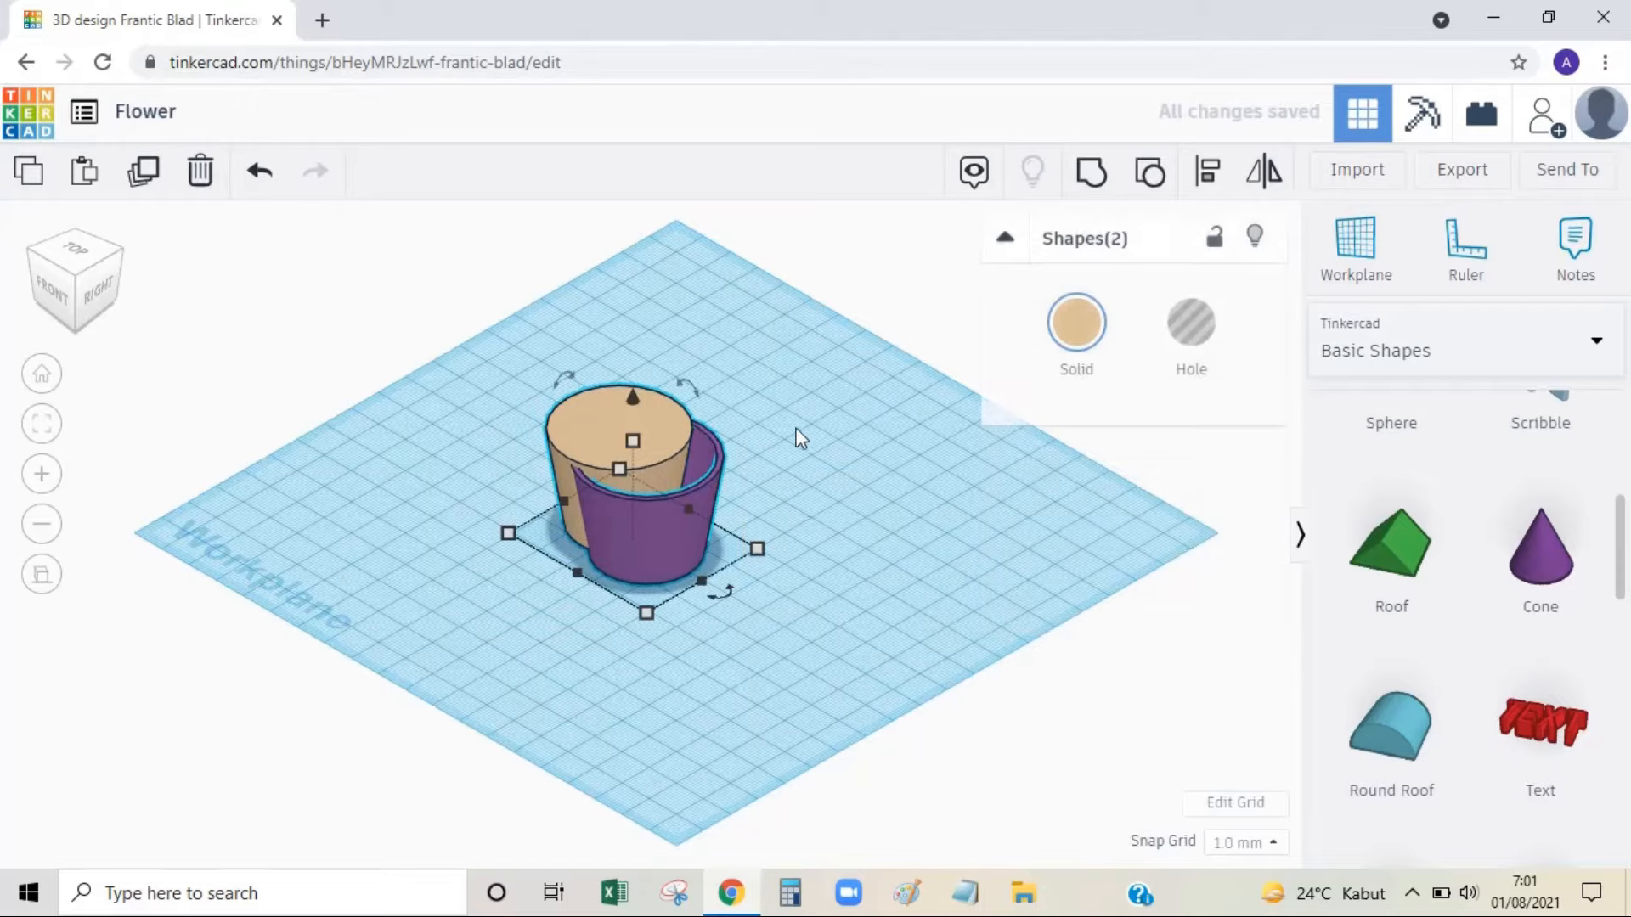
pyautogui.click(1208, 171)
pyautogui.click(547, 497)
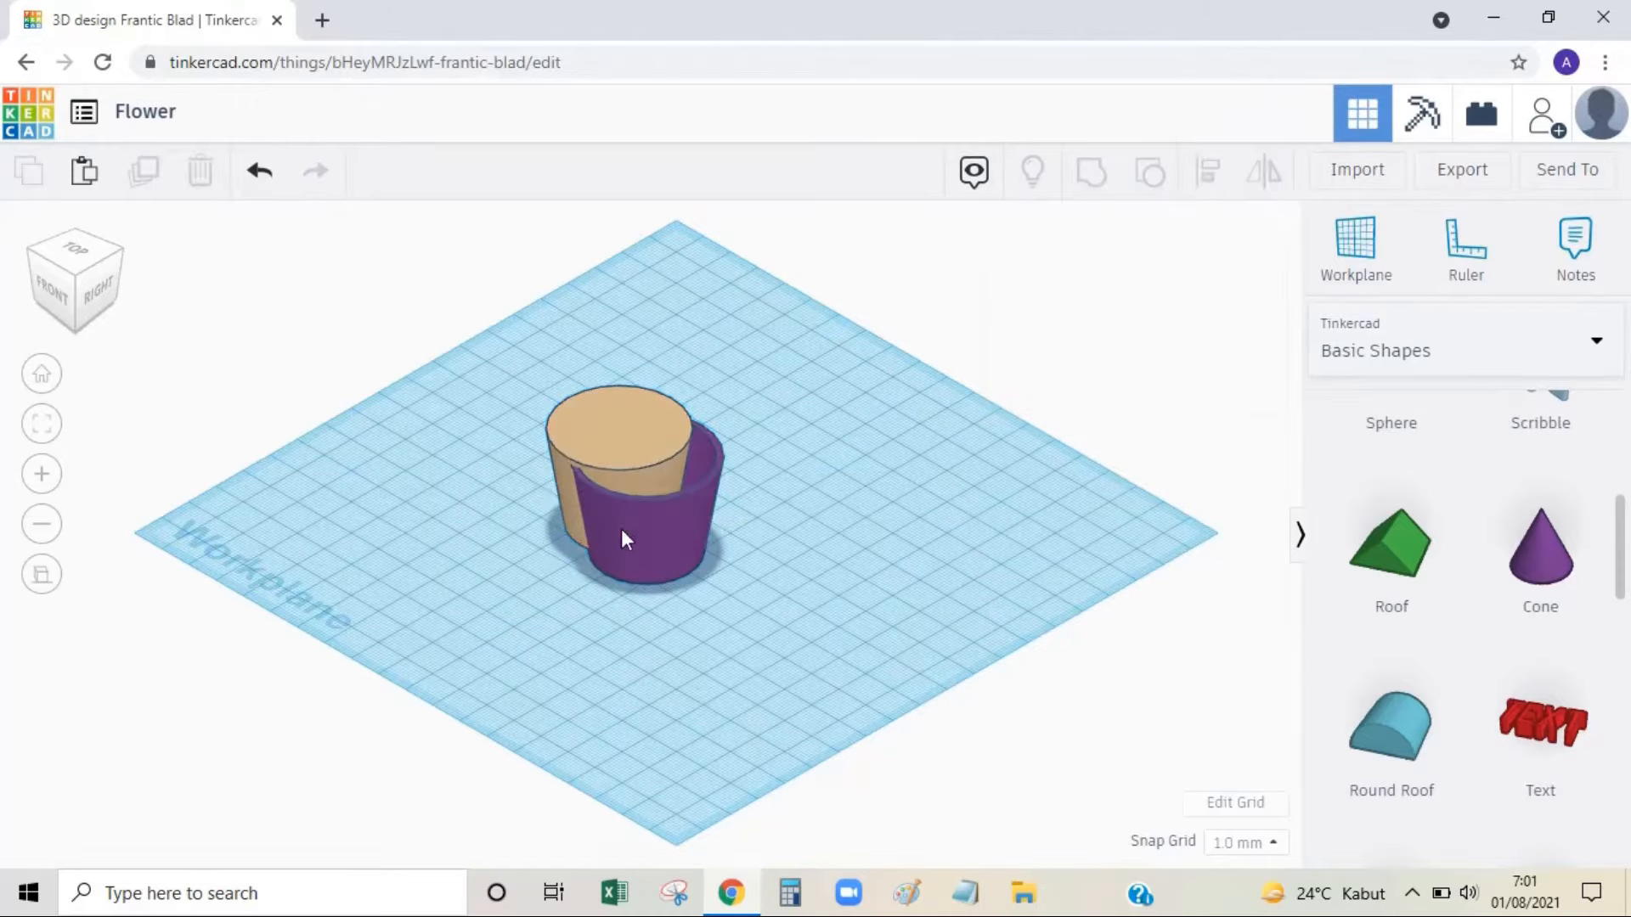
pyautogui.moveTo(400, 320); pyautogui.dragTo(813, 604)
pyautogui.click(1208, 174)
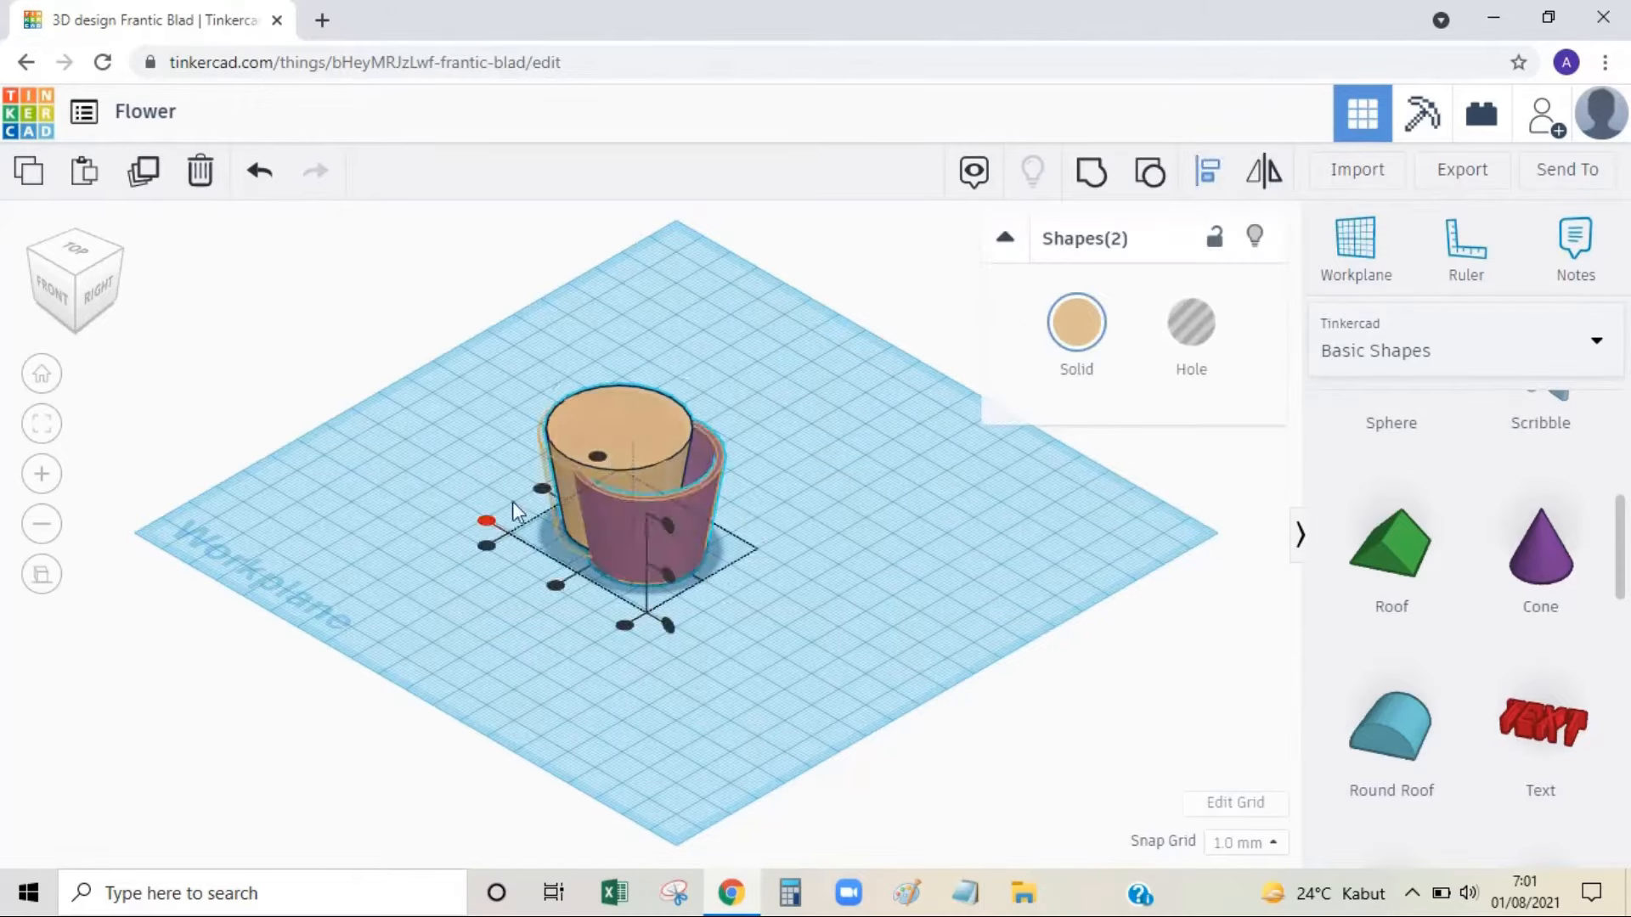
pyautogui.click(555, 586)
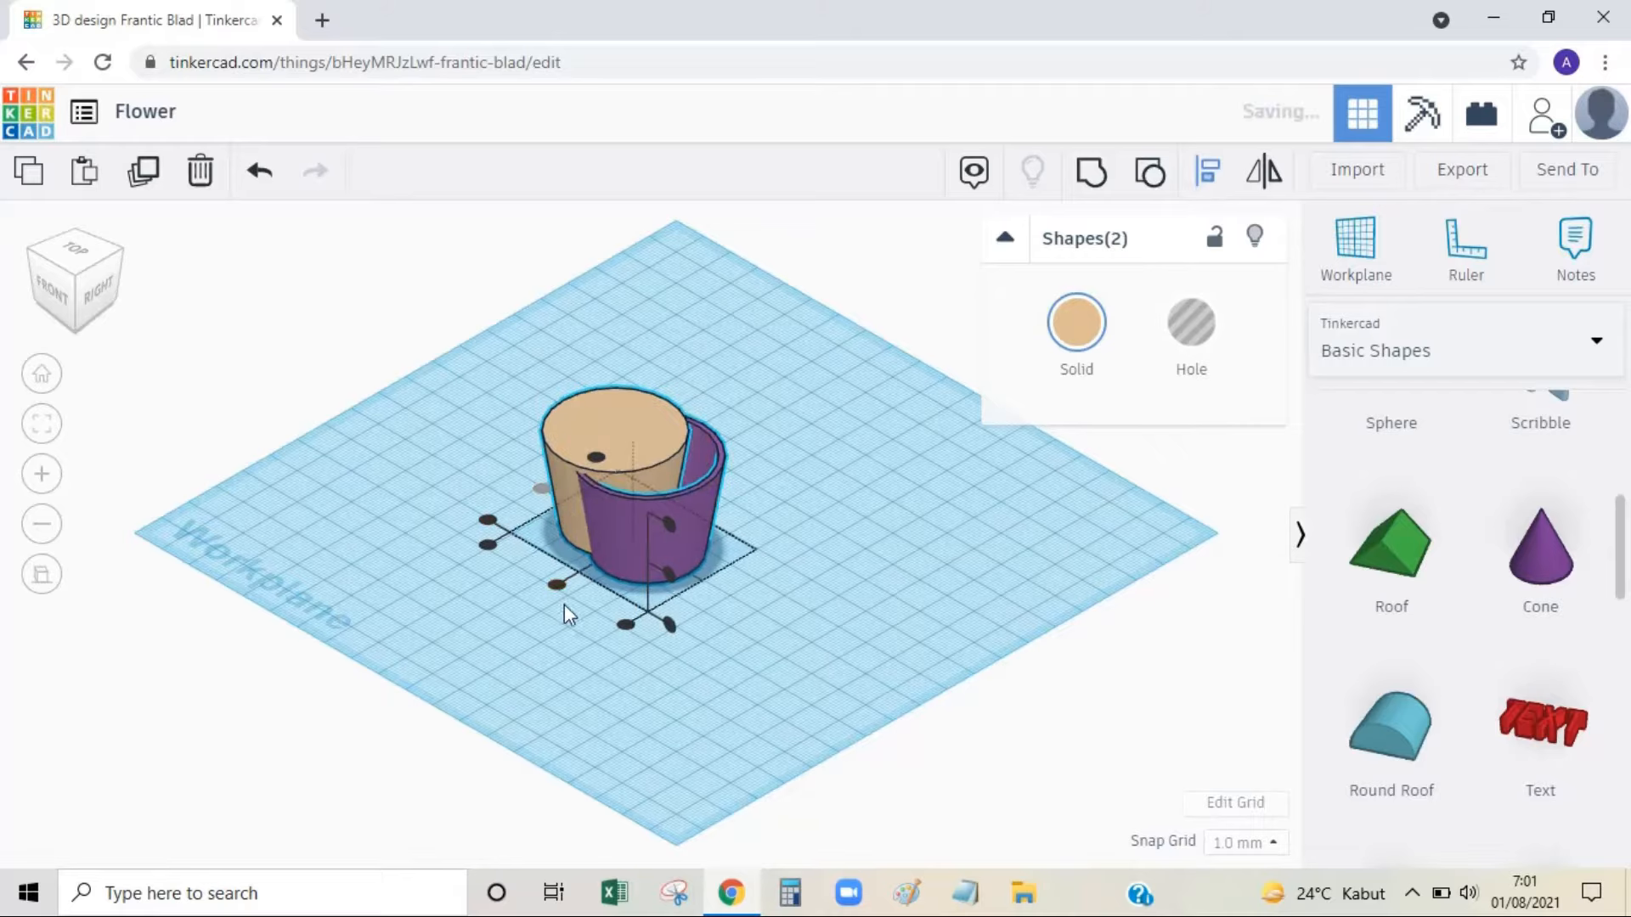
pyautogui.click(487, 427)
# Set the tan filling's height to 25 mm.
pyautogui.click(641, 445)
pyautogui.click(744, 491)
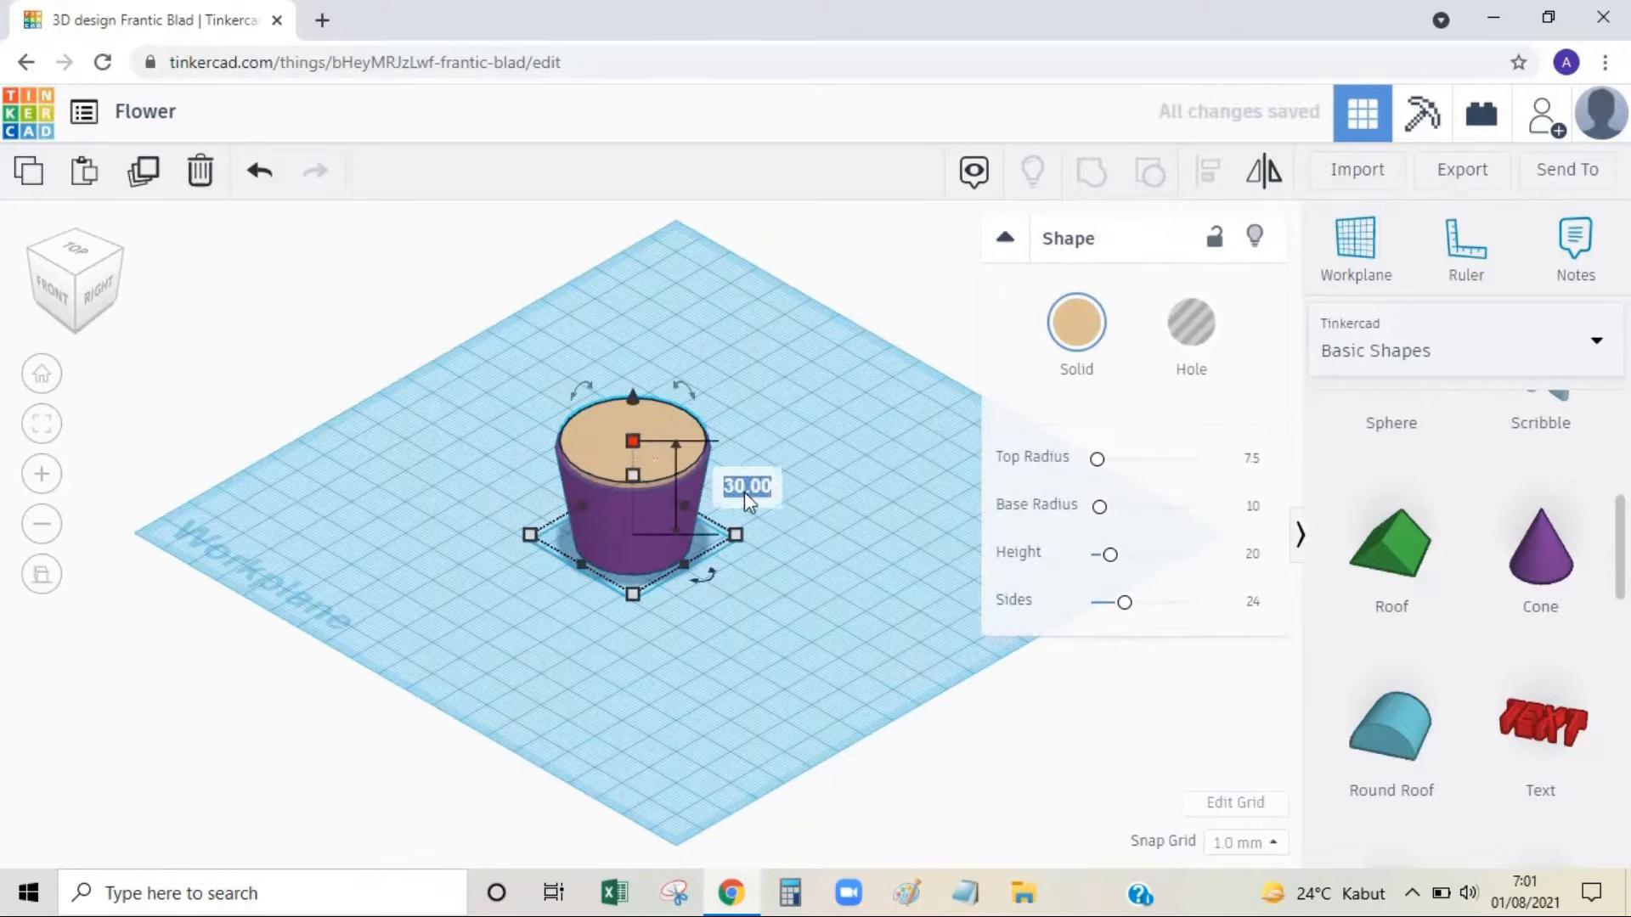
pyautogui.write('26')
pyautogui.press('Return')
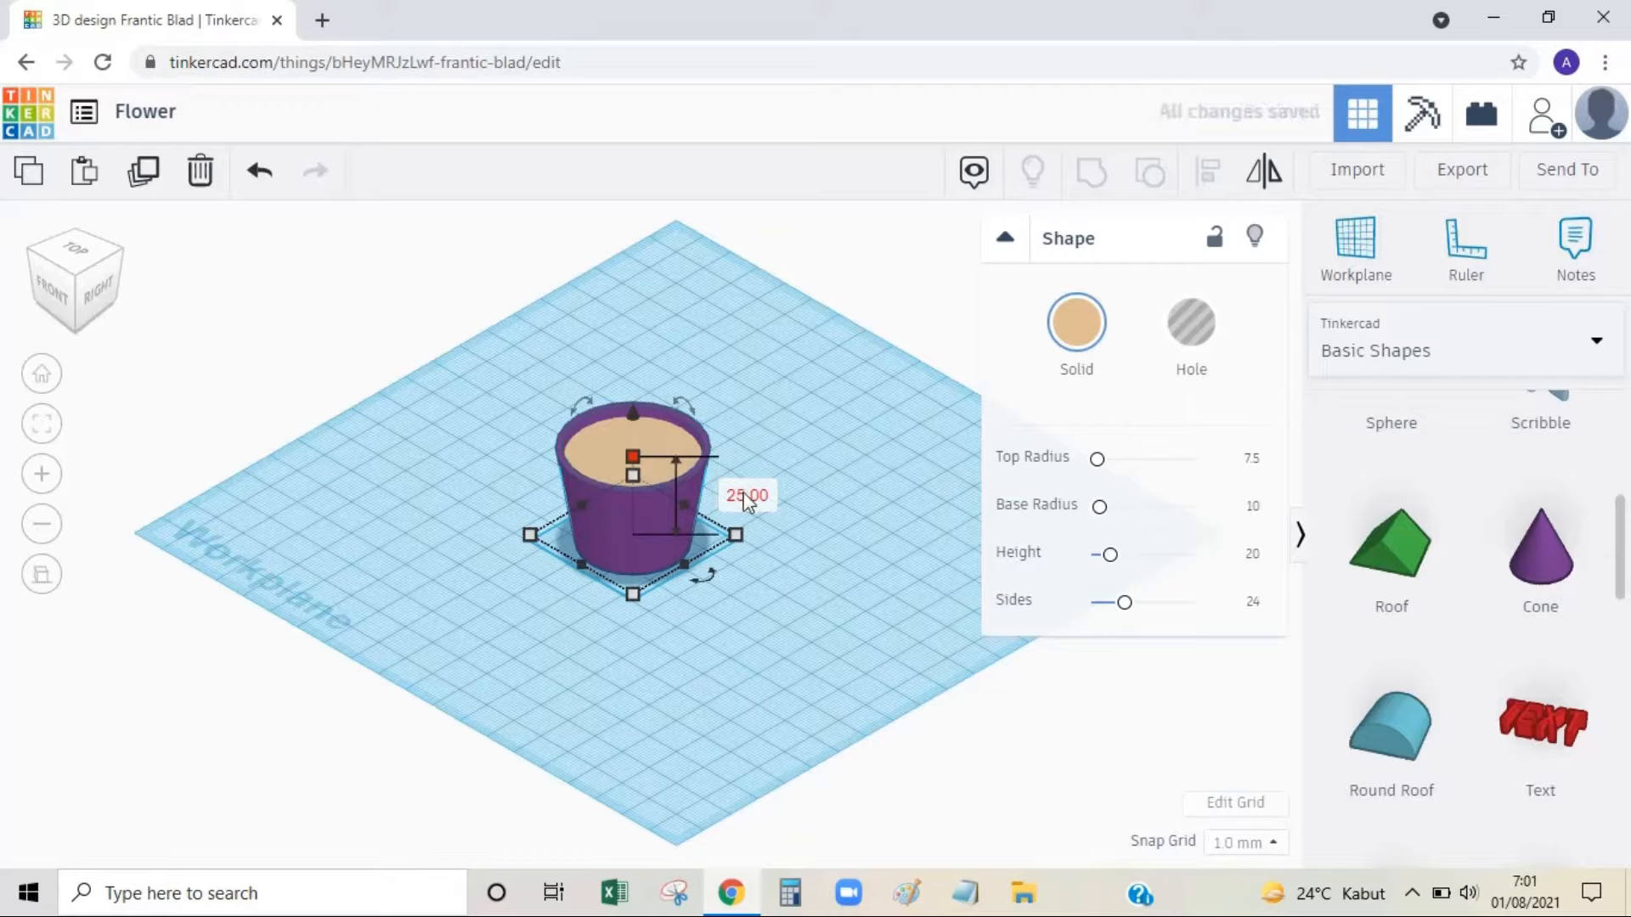
# Select the pot with its filling and move both about 64.5 mm and 46.5 mm to the workplane's label corner.
pyautogui.click(799, 389)
pyautogui.moveTo(491, 390); pyautogui.dragTo(757, 611)
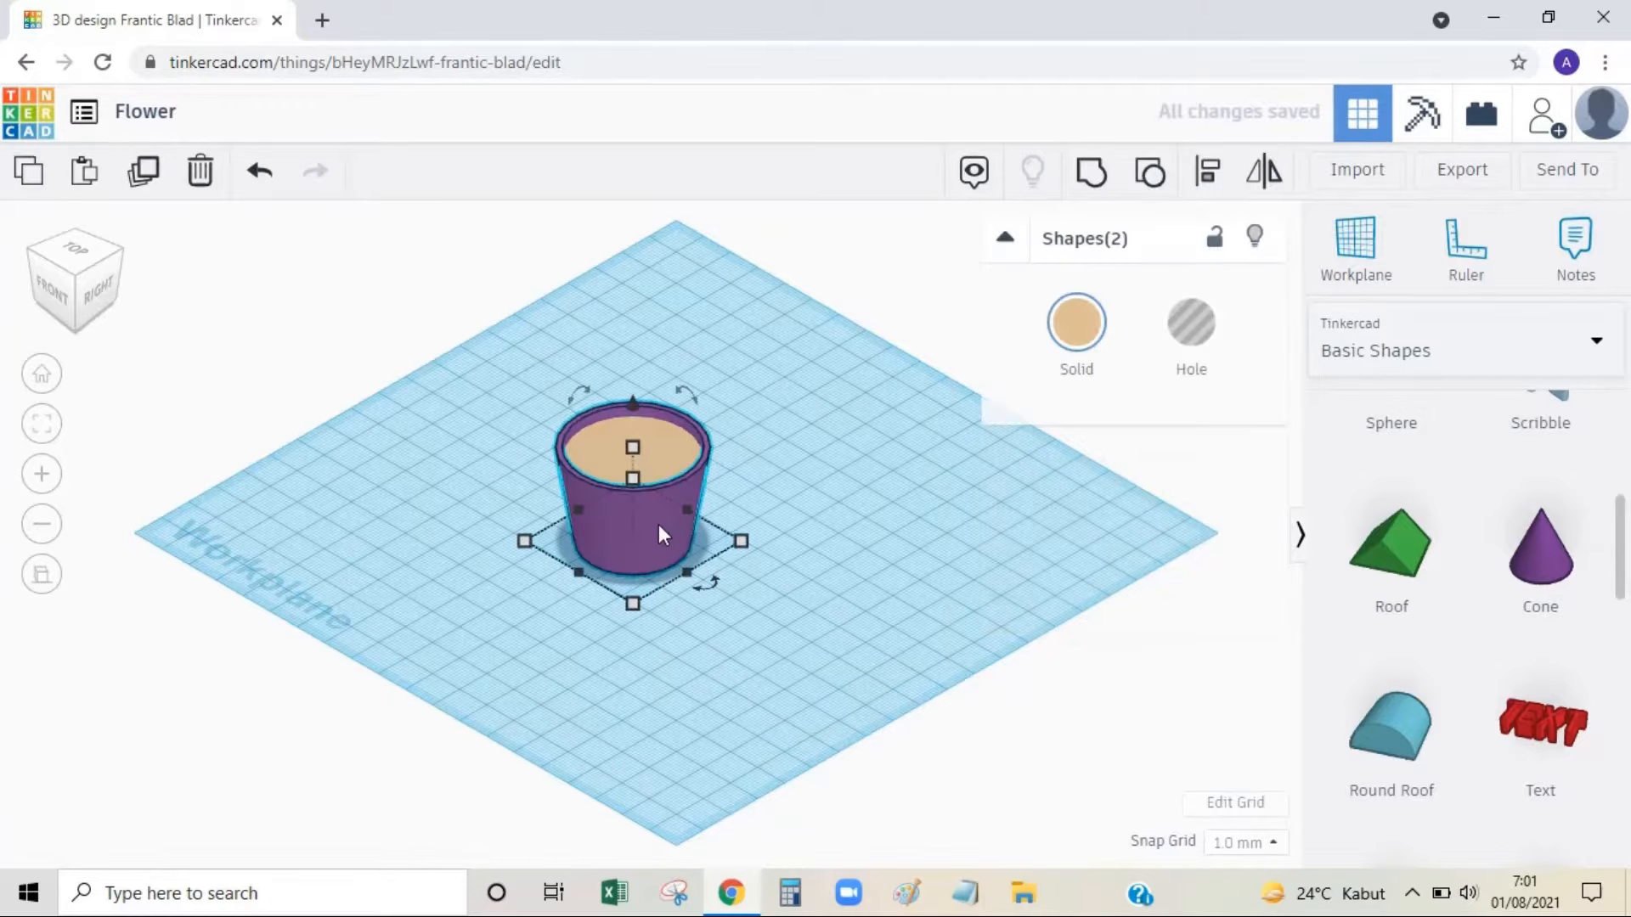
pyautogui.moveTo(659, 532); pyautogui.dragTo(355, 496)
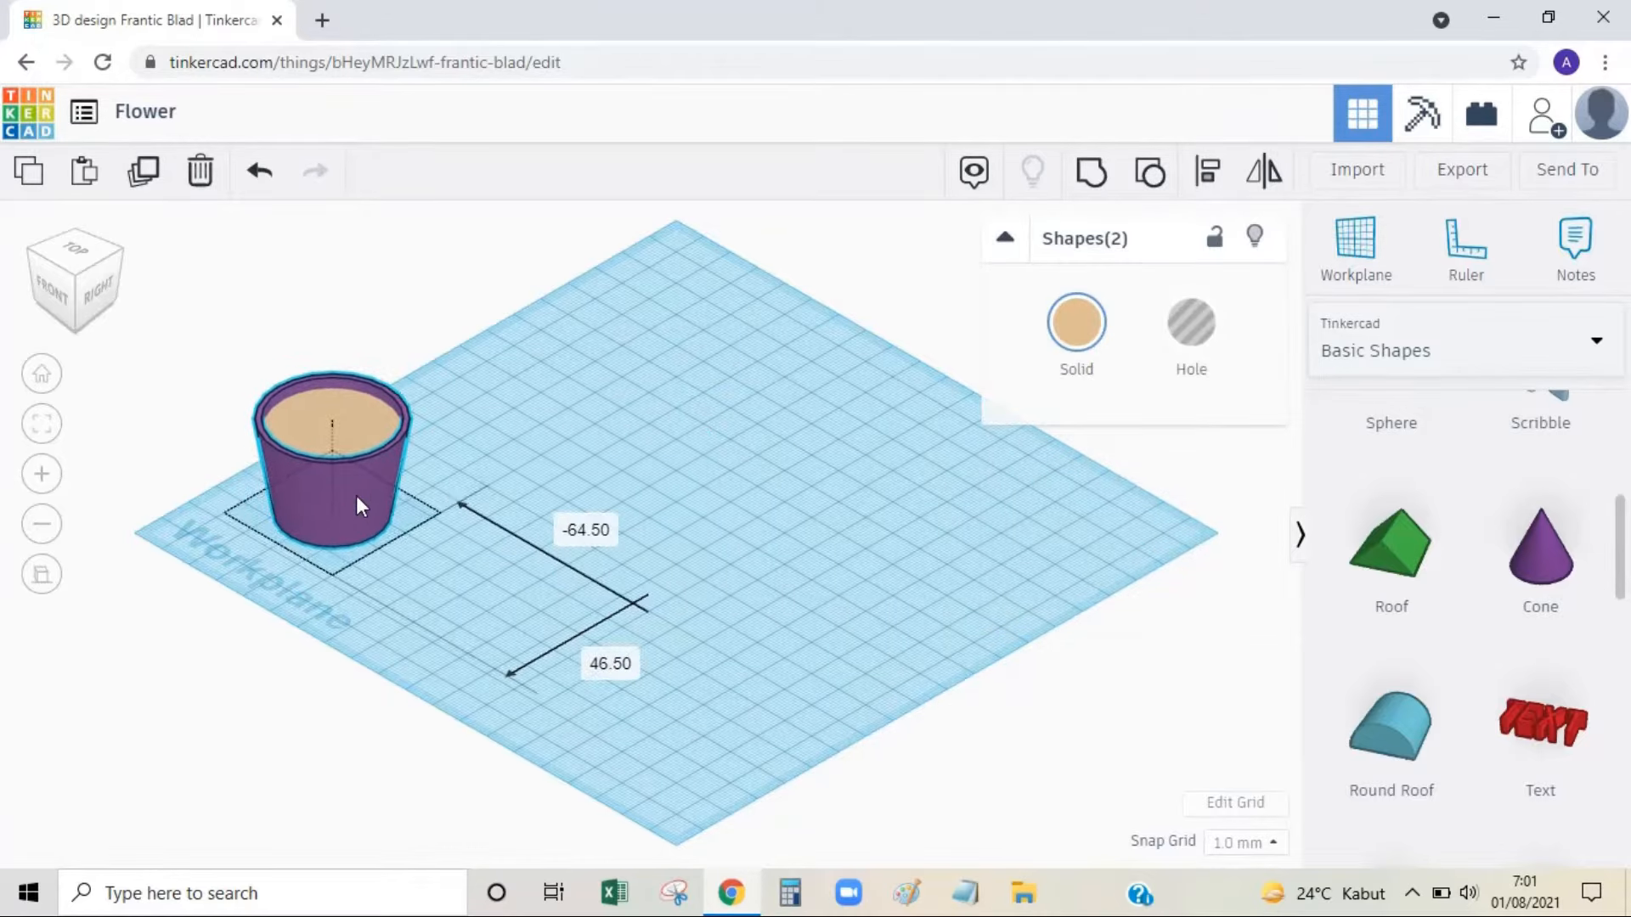
pyautogui.click(641, 395)
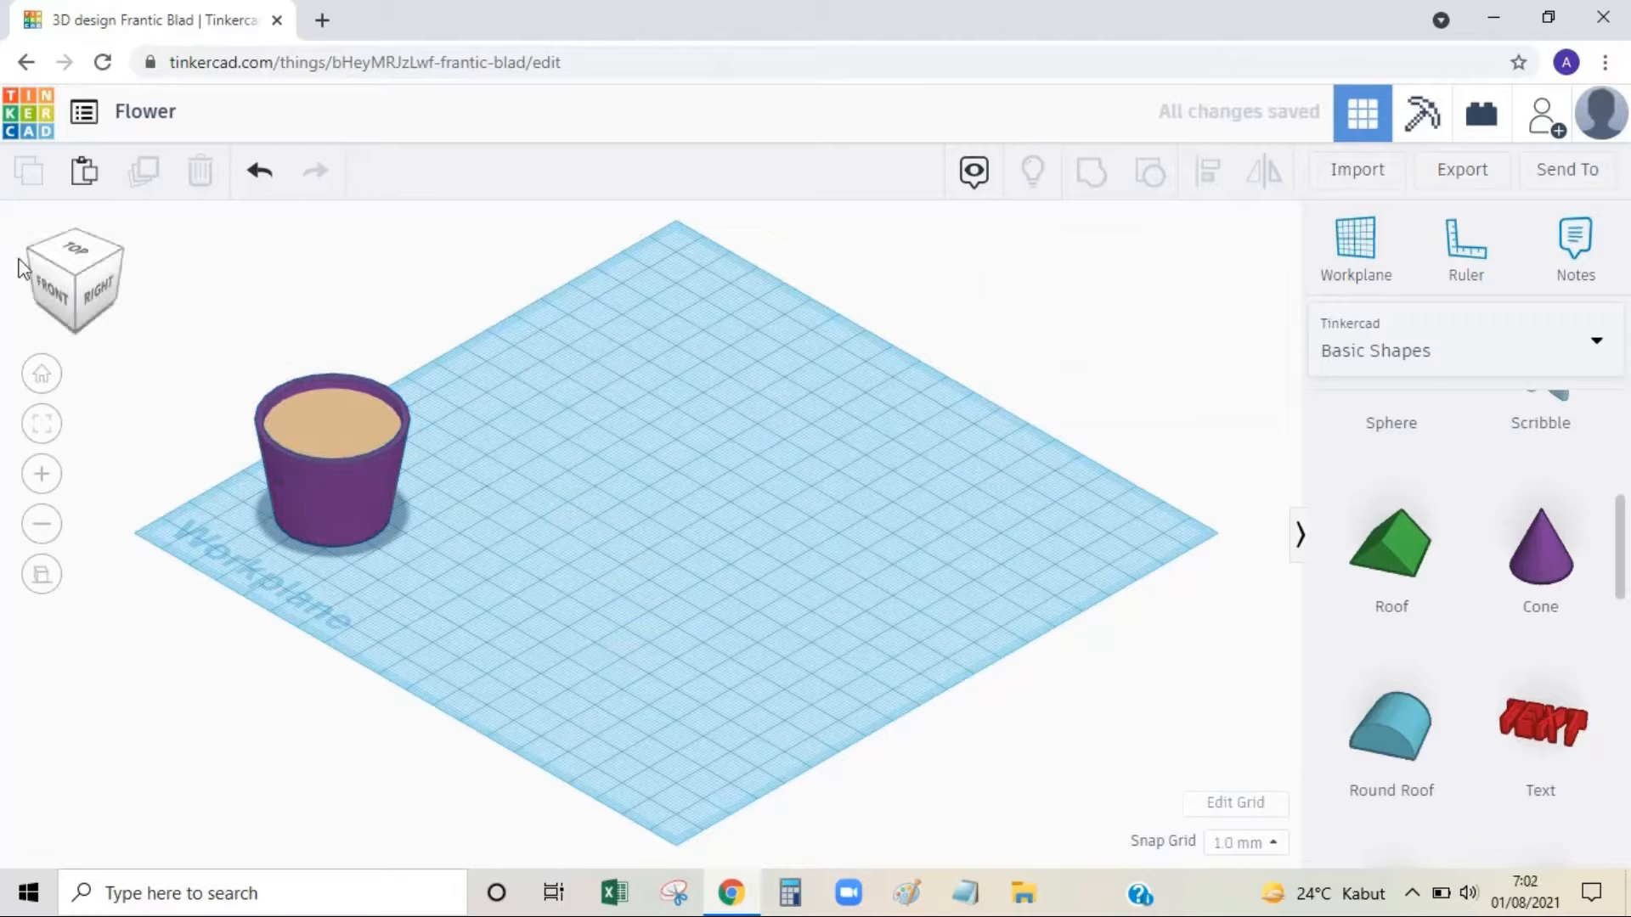
# Place a solid sphere on the workplane to the right of the pot.
pyautogui.click(75, 263)
pyautogui.scroll(5, 1469, 546)
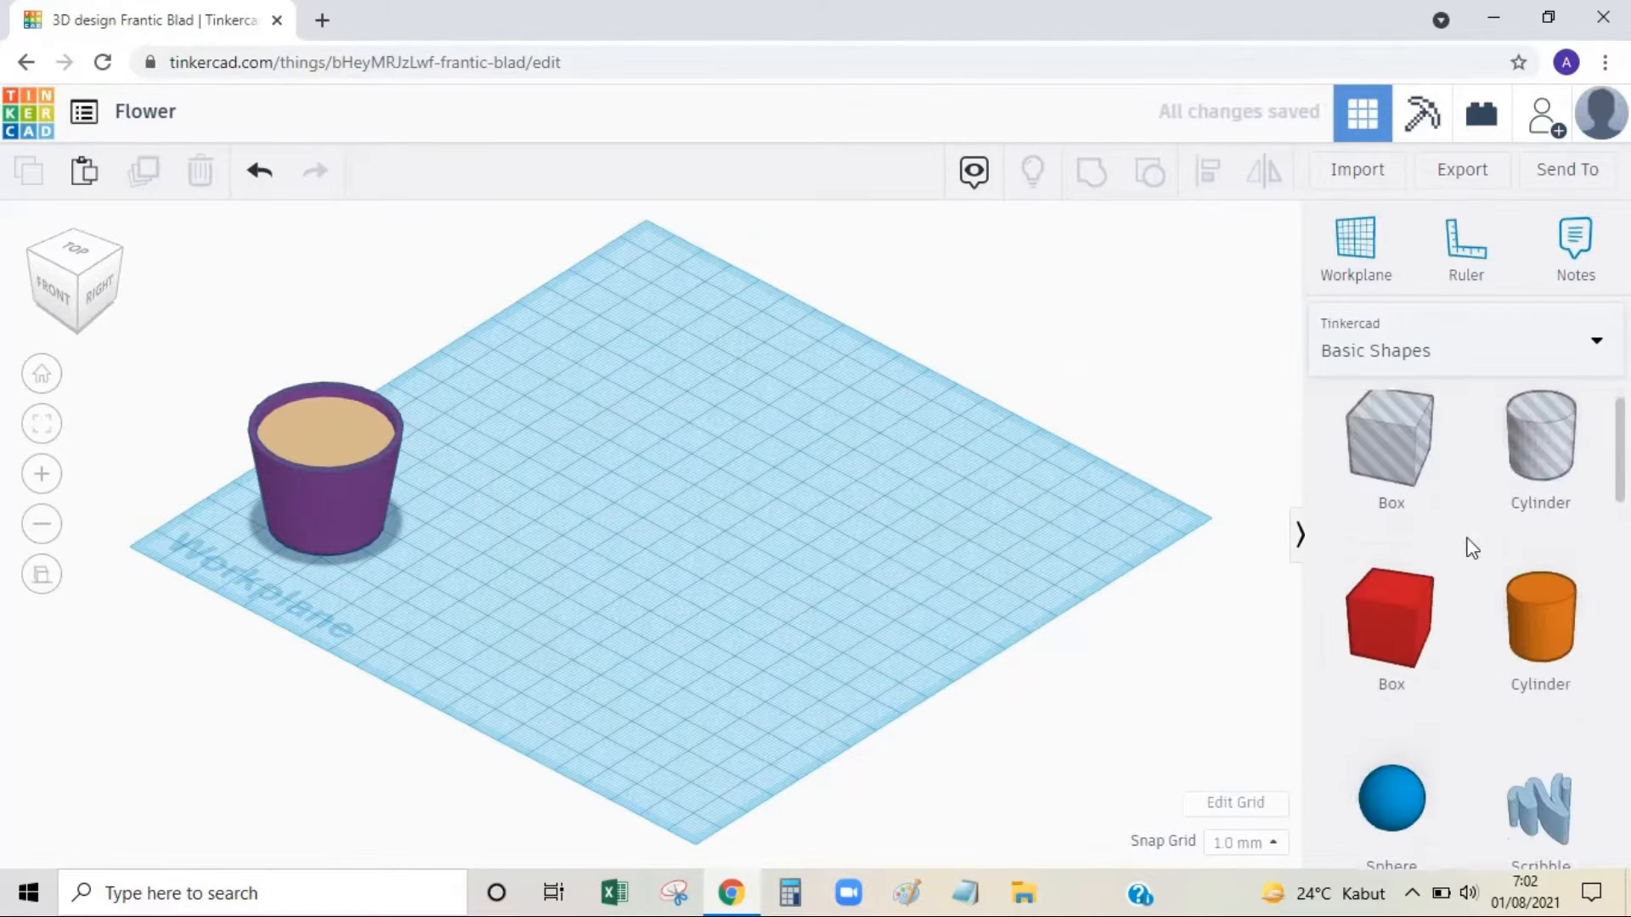
pyautogui.moveTo(1419, 838); pyautogui.dragTo(849, 527)
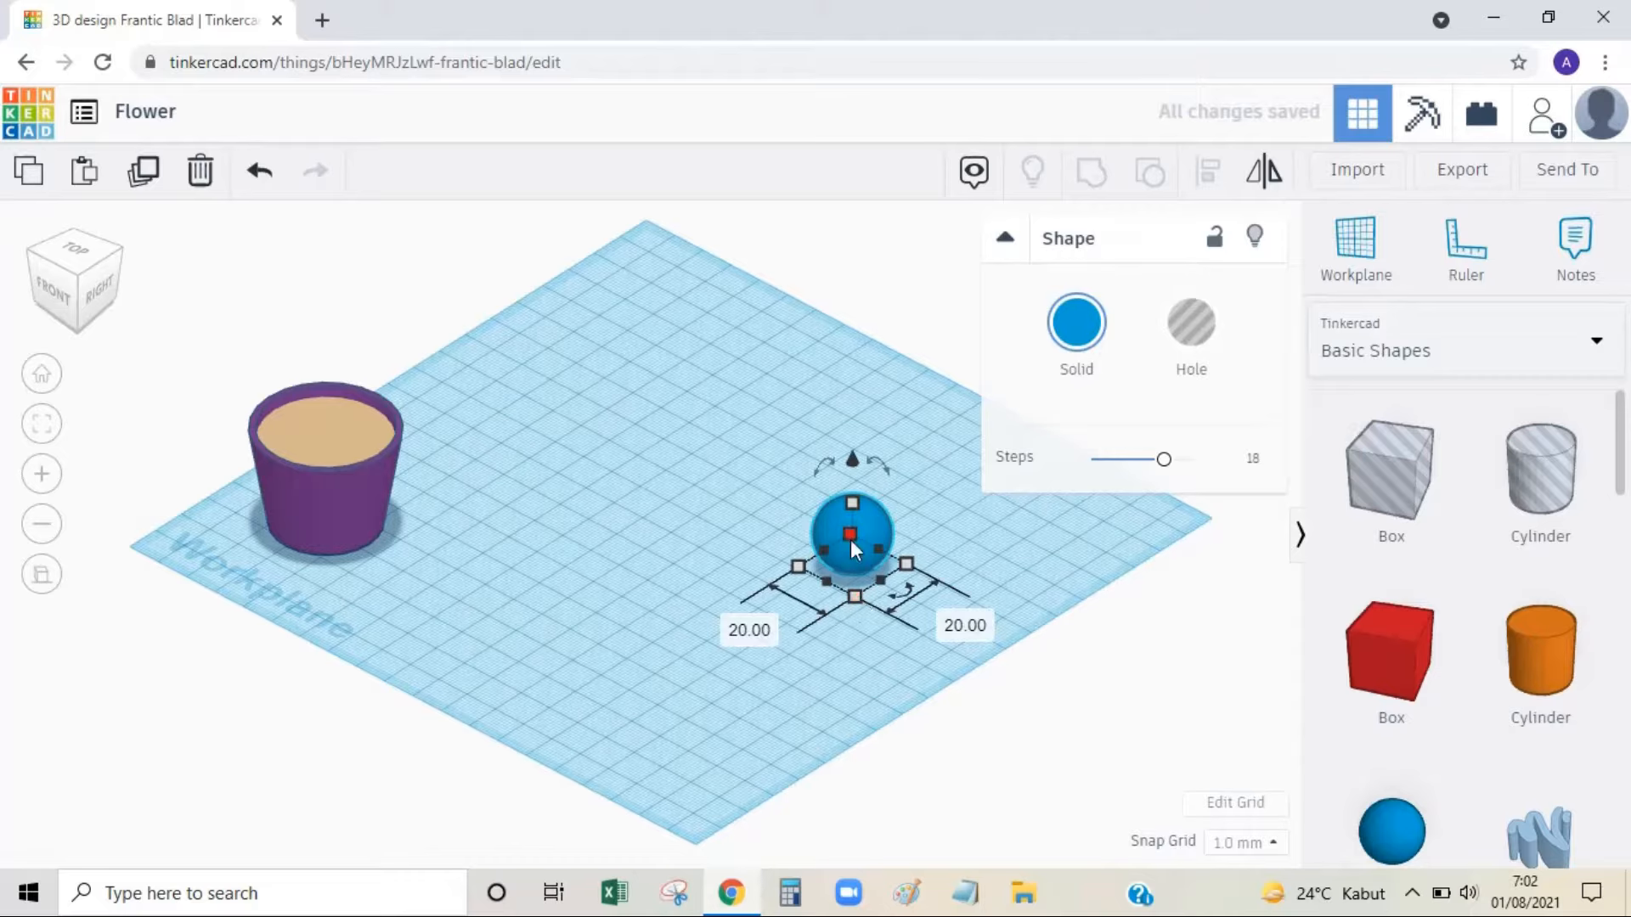
pyautogui.click(741, 503)
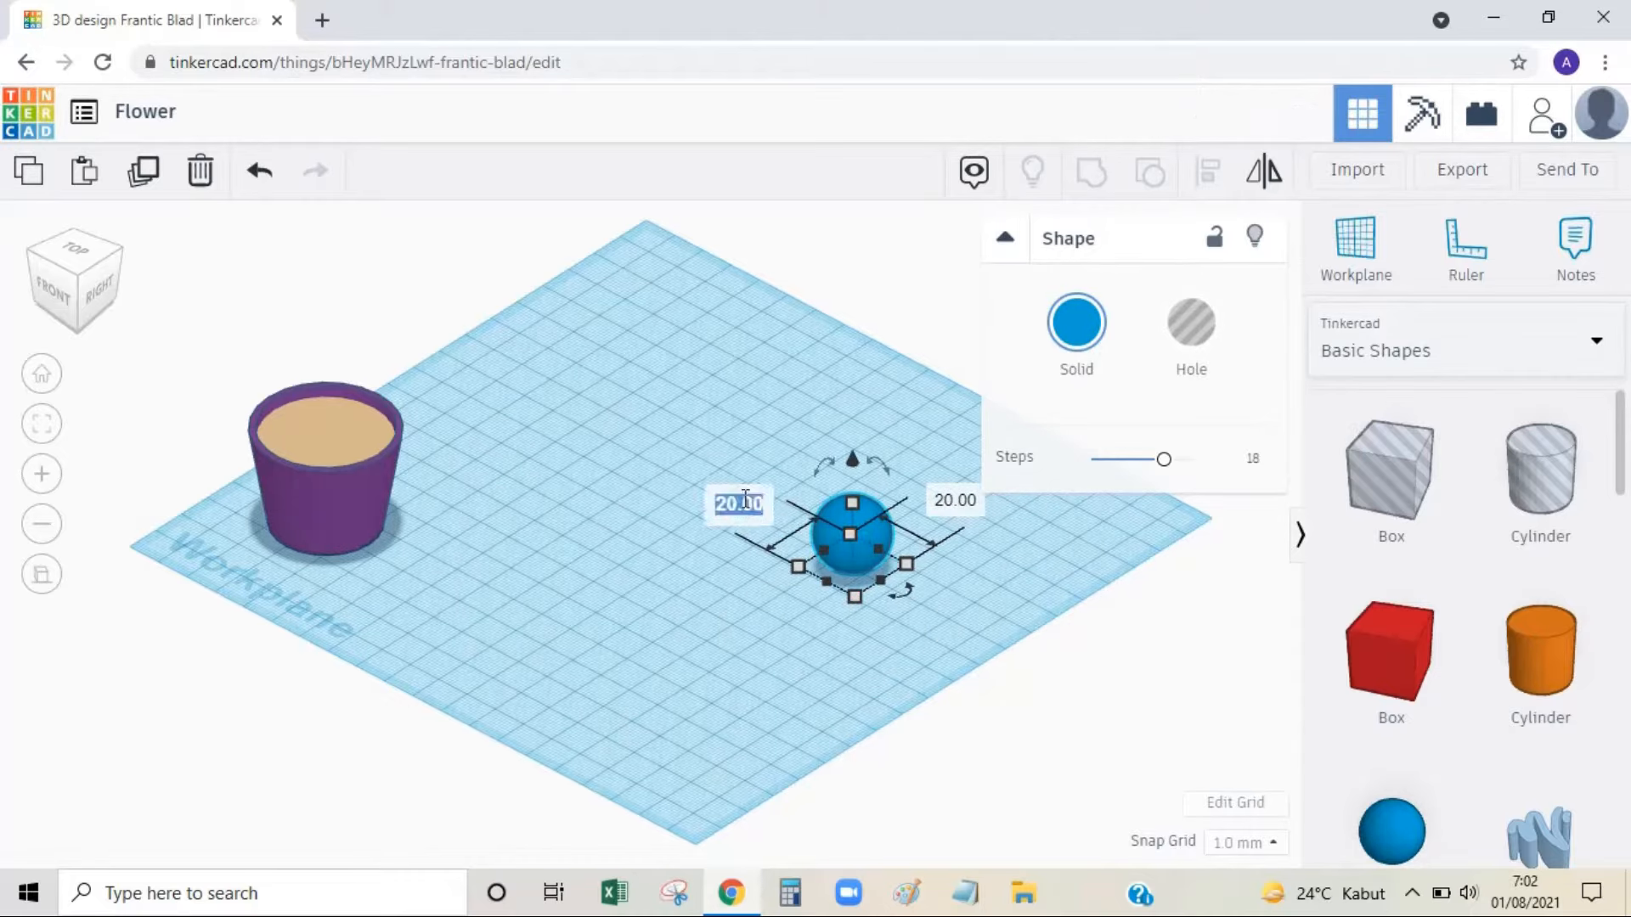
pyautogui.write('8')
pyautogui.press('Return')
pyautogui.hotkey('ctrl', 'z')
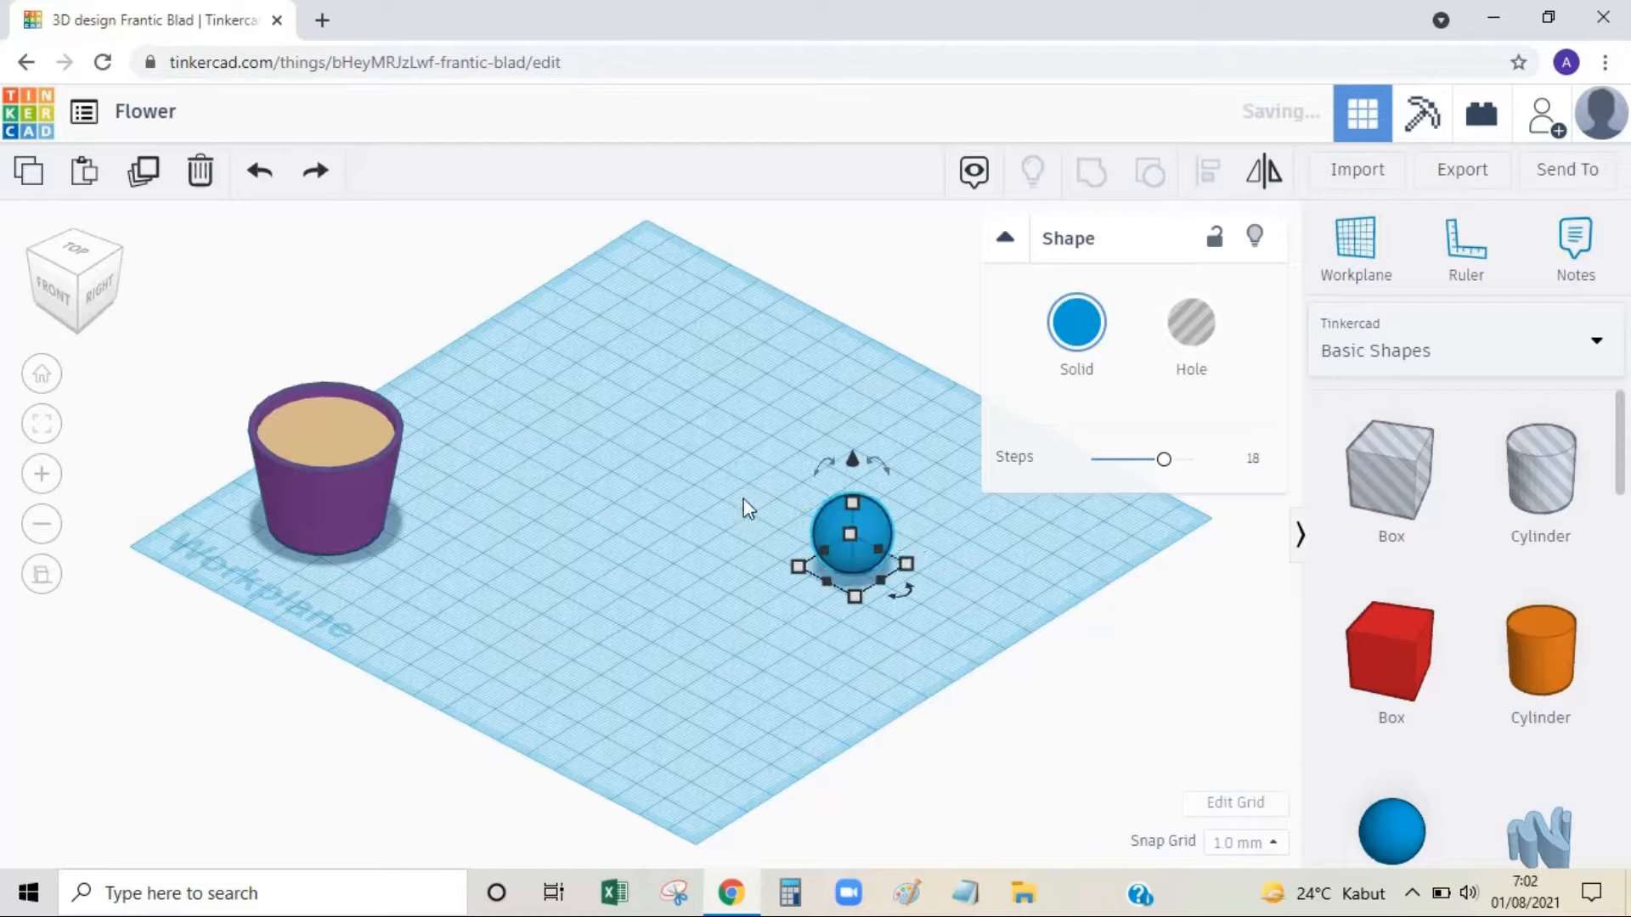
# Flatten the sphere by setting its height to 5 mm.
pyautogui.click(851, 508)
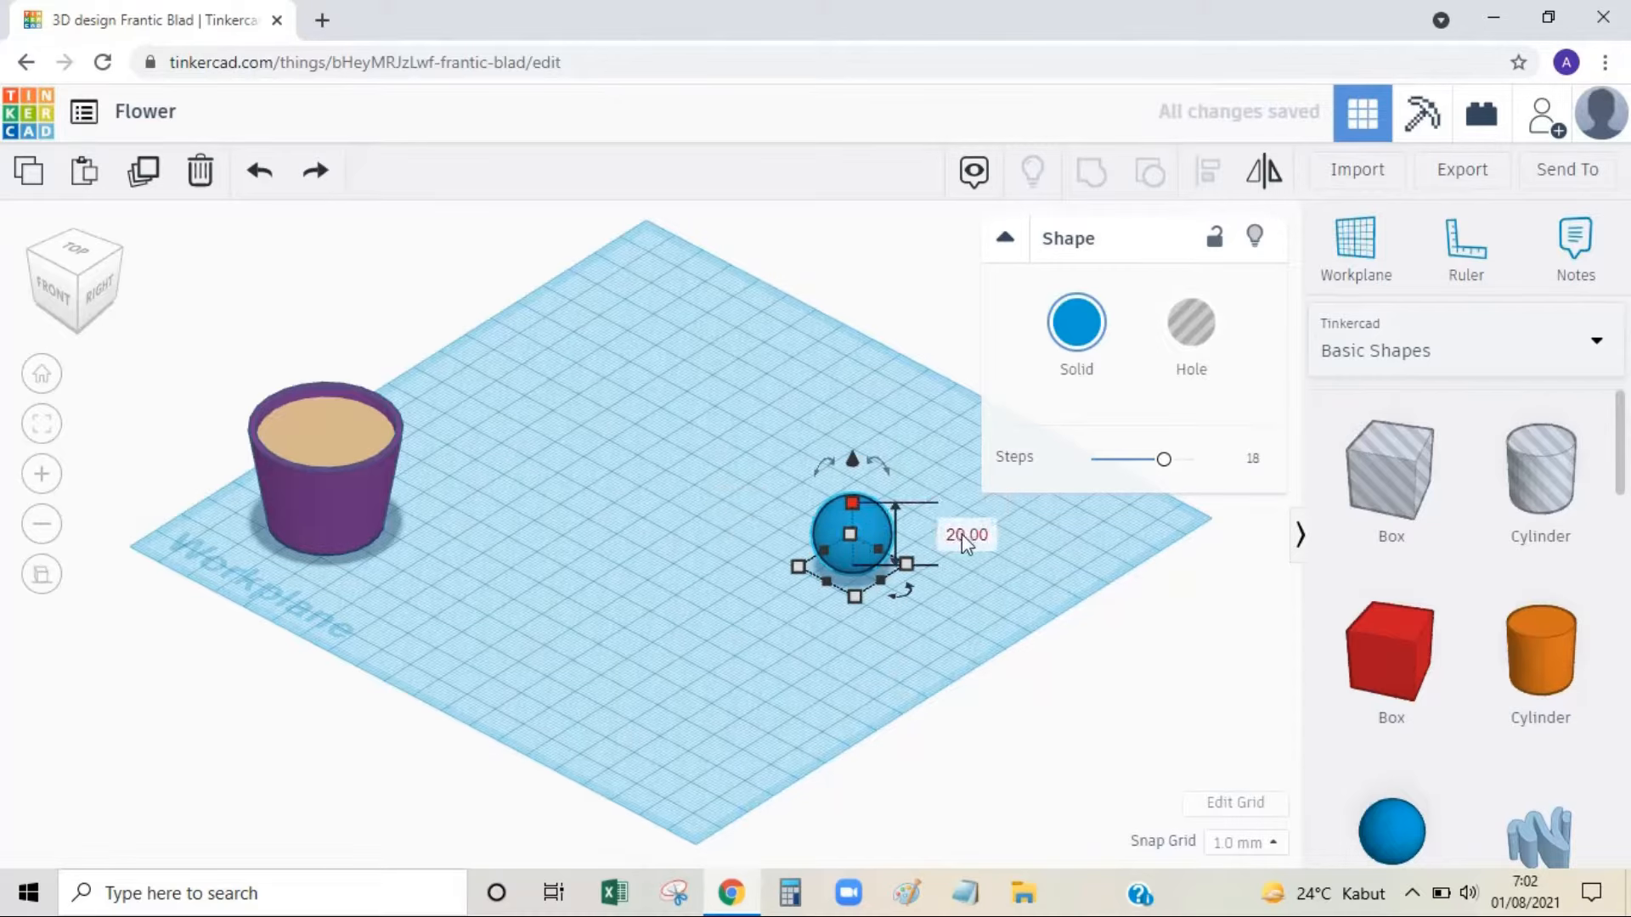
pyautogui.write('5')
pyautogui.press('Return')
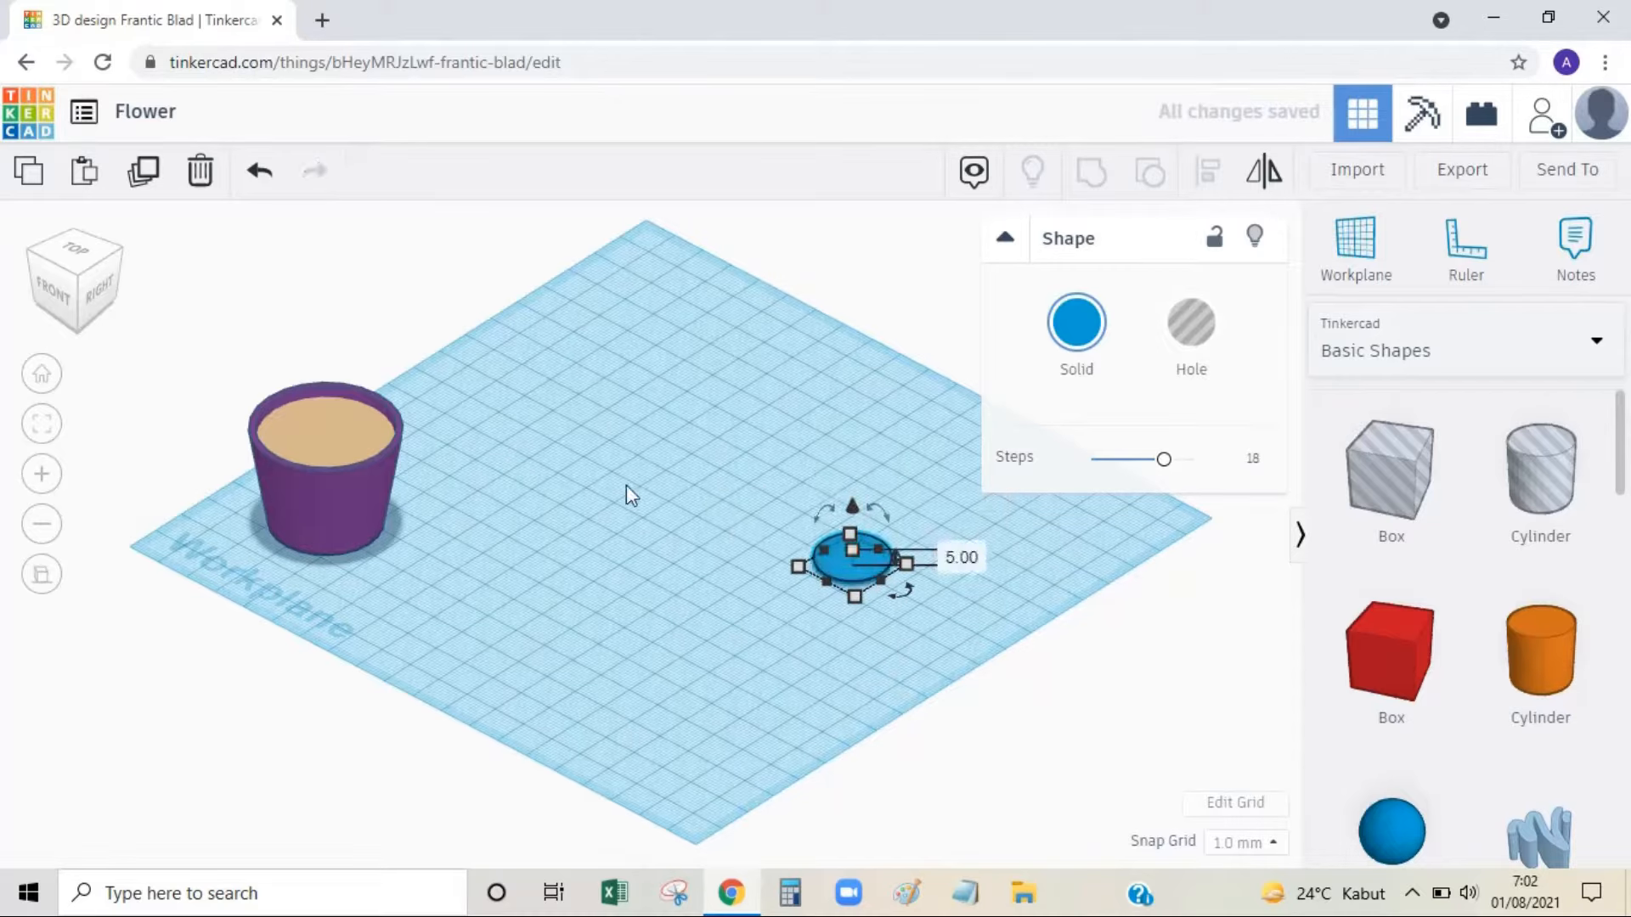
# Colour the flattened sphere golden orange and place a duplicate of it beside the original.
pyautogui.click(626, 484)
pyautogui.click(75, 253)
pyautogui.moveTo(751, 368); pyautogui.dragTo(814, 462)
pyautogui.click(137, 178)
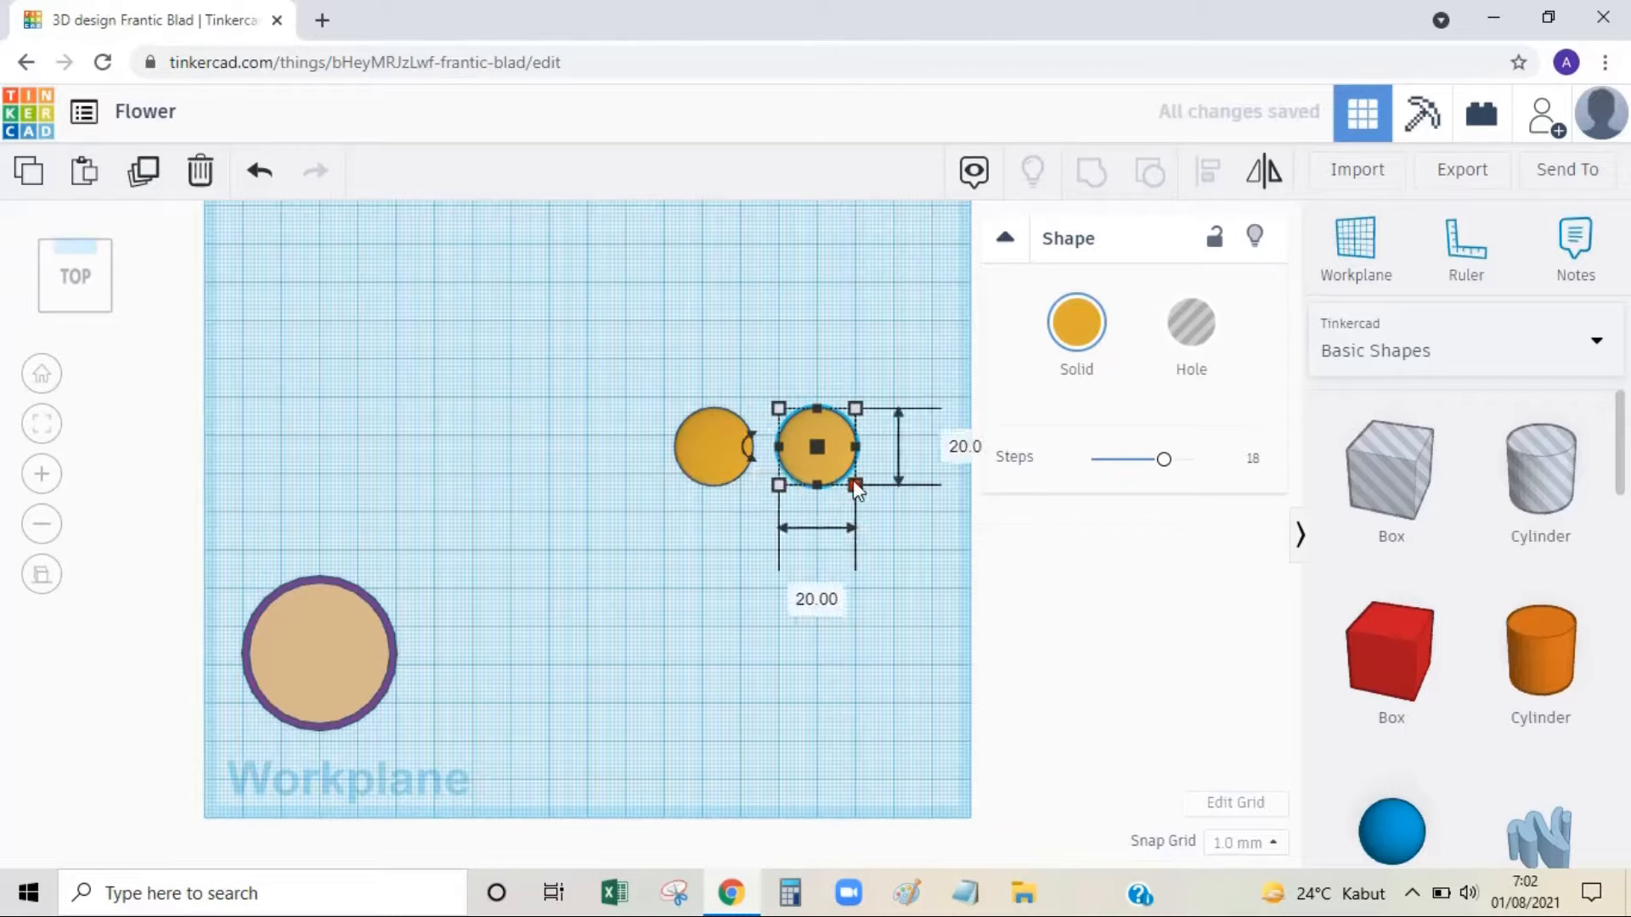
# Shape the duplicate into a narrow petal by setting its depth to 5 mm and its height to 3 mm.
pyautogui.click(957, 447)
pyautogui.write('5')
pyautogui.press('Return')
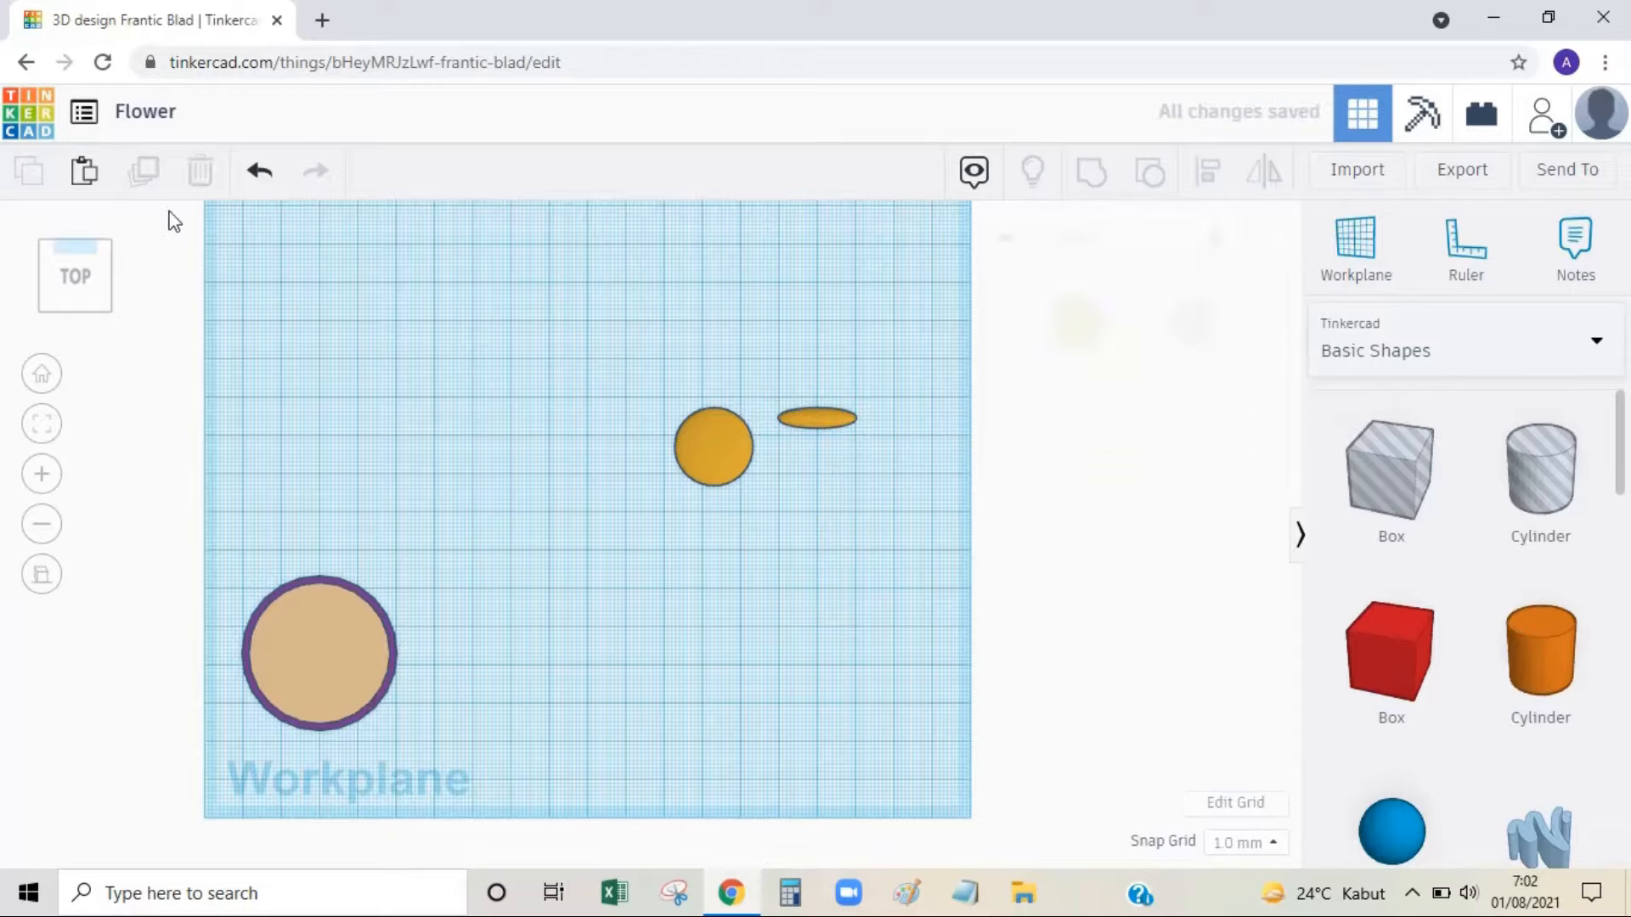
pyautogui.click(107, 312)
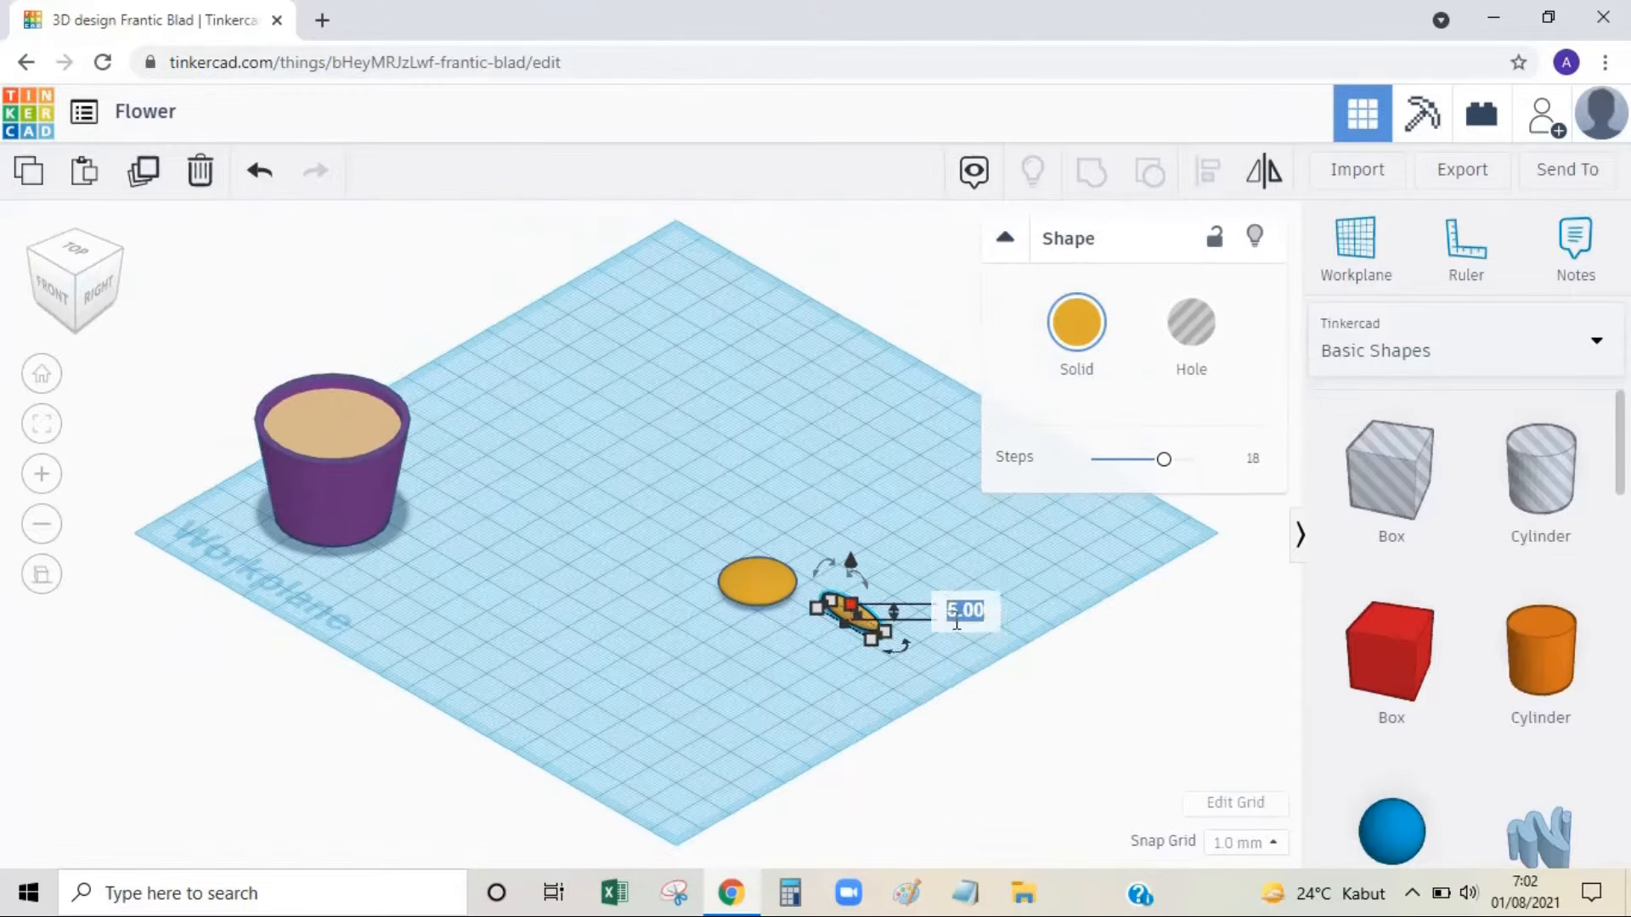
pyautogui.click(954, 620)
pyautogui.write('3')
pyautogui.press('Return')
# Centre-align the golden disc and the narrow petal in depth and height.
pyautogui.moveTo(705, 554); pyautogui.dragTo(904, 656)
pyautogui.click(1213, 170)
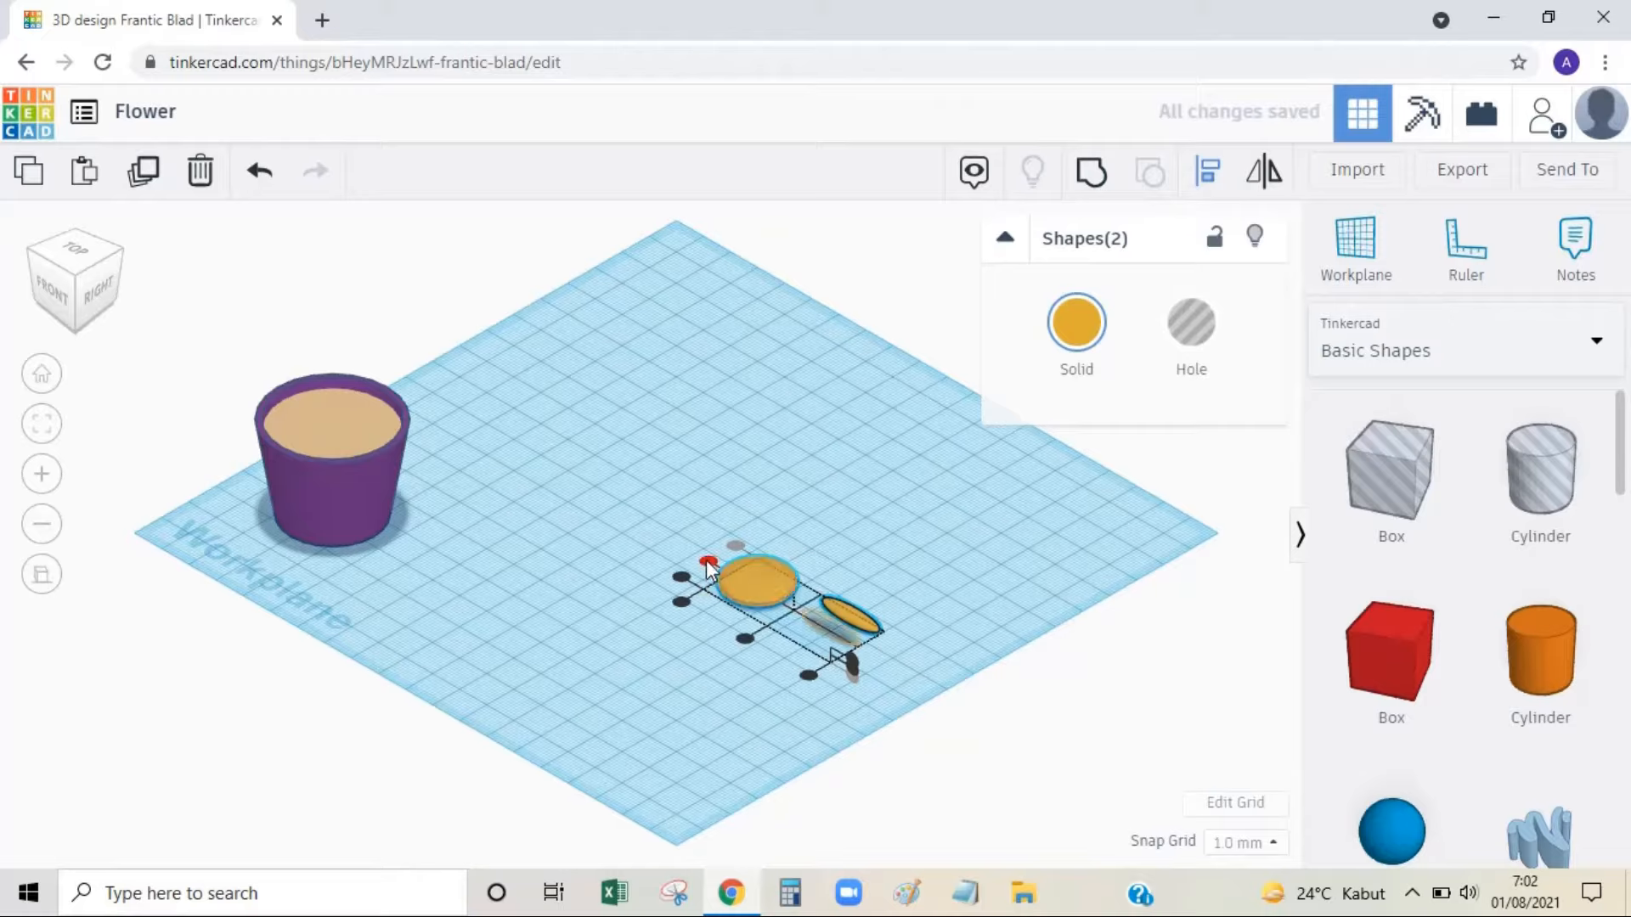
pyautogui.click(848, 661)
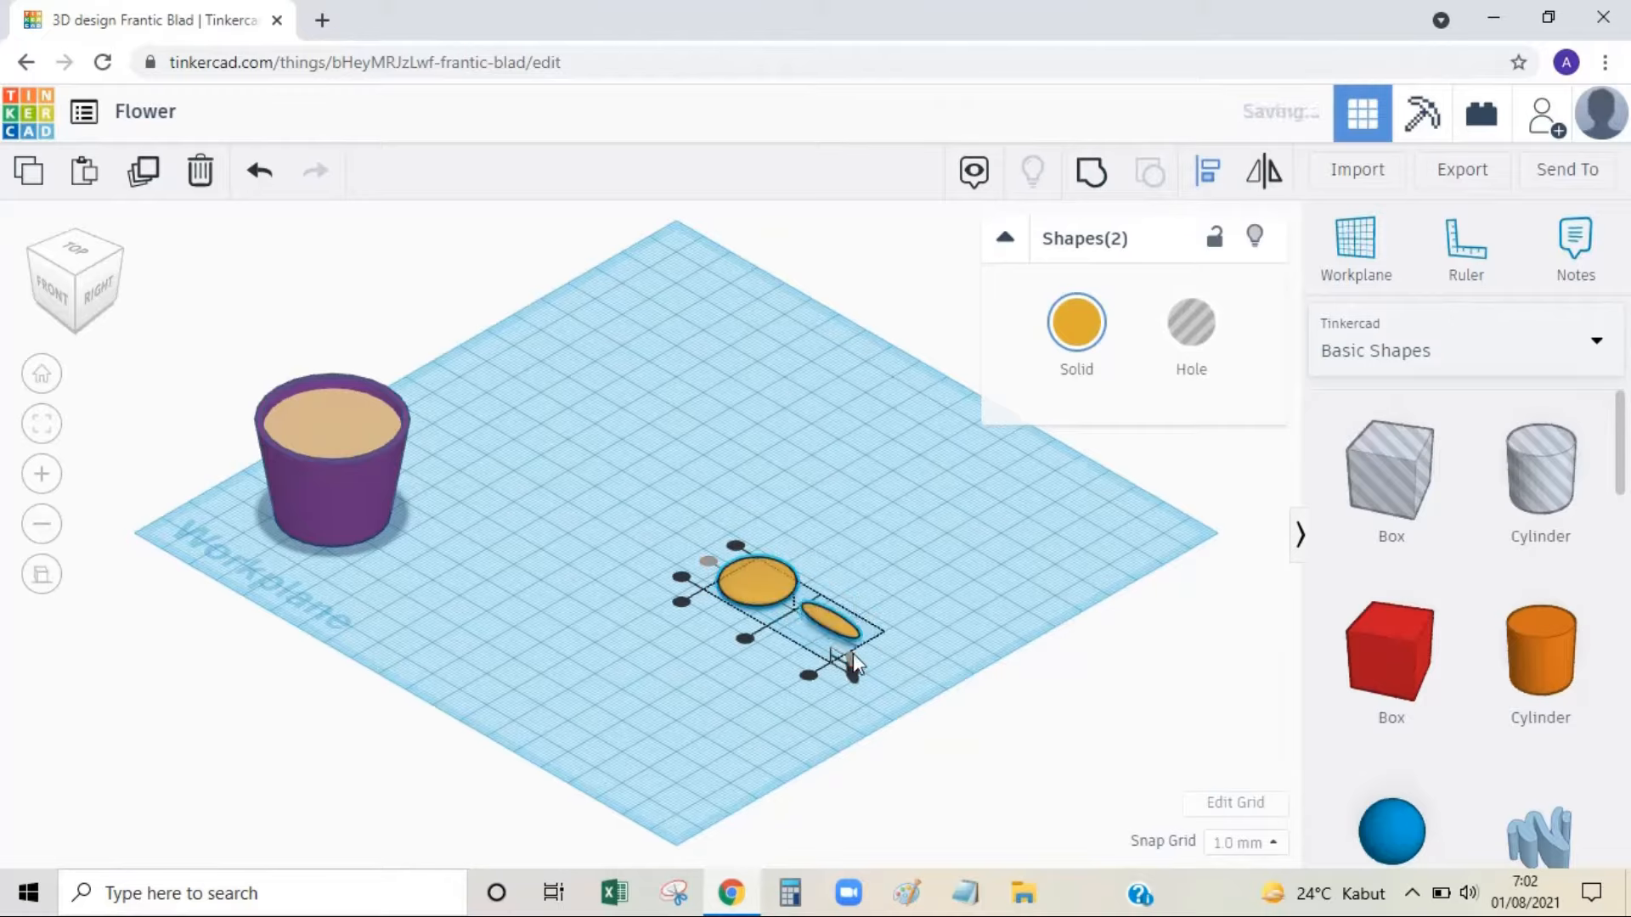
pyautogui.click(853, 571)
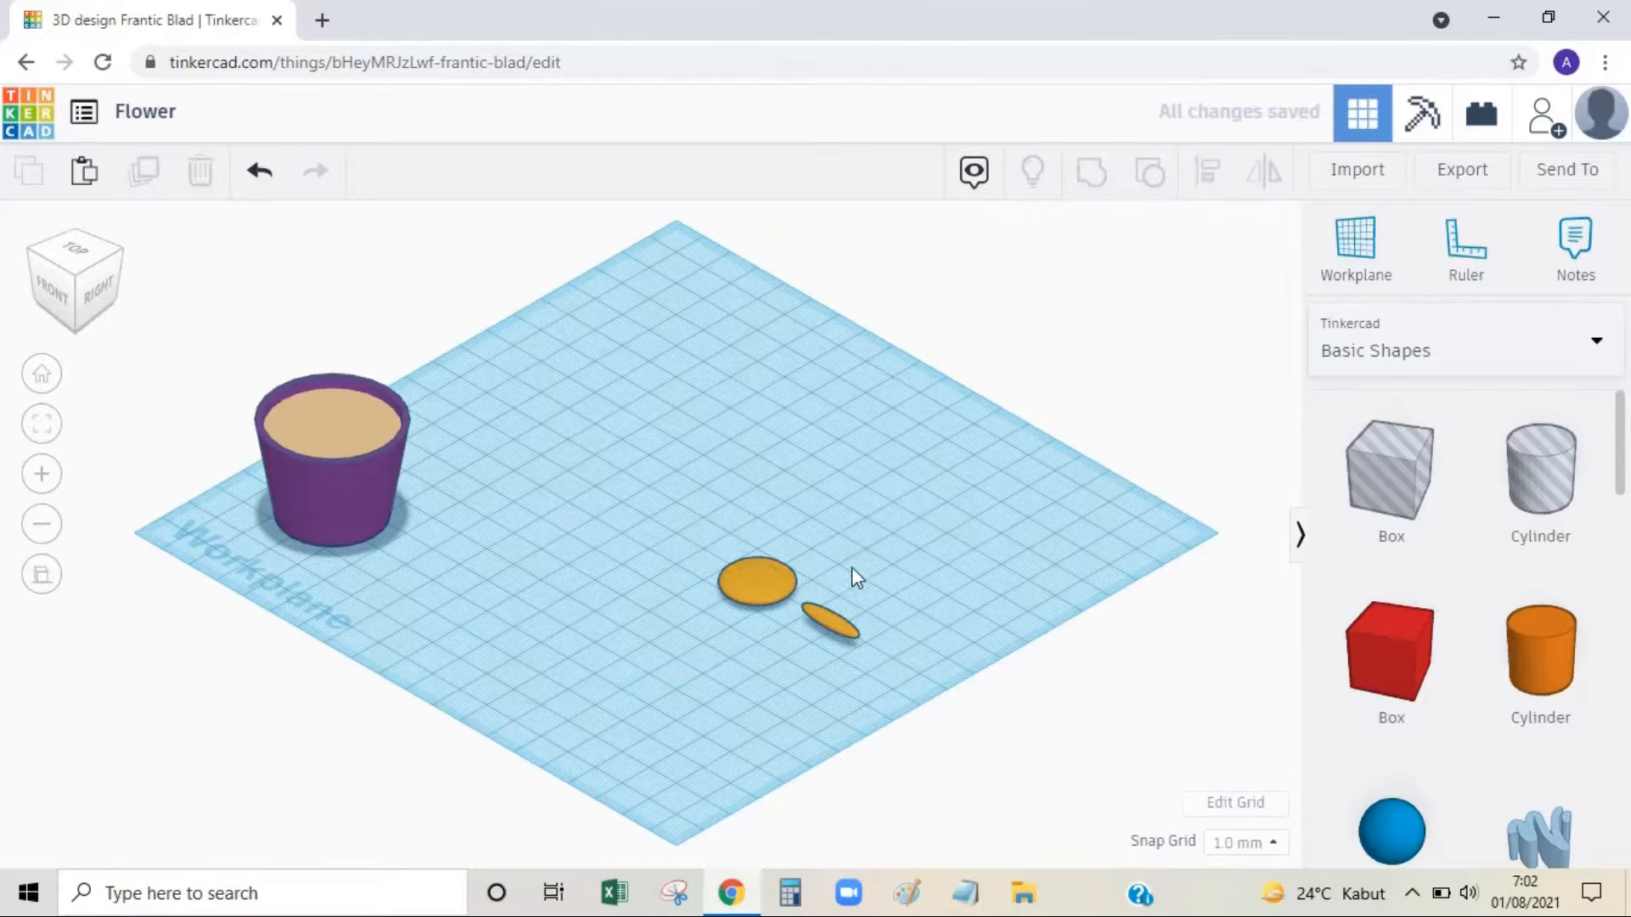
# Move the golden disc 3 mm left and 3 mm back, and overlap the petal's inner end with the disc's right edge.
pyautogui.click(75, 252)
pyautogui.scroll(5, 792, 491)
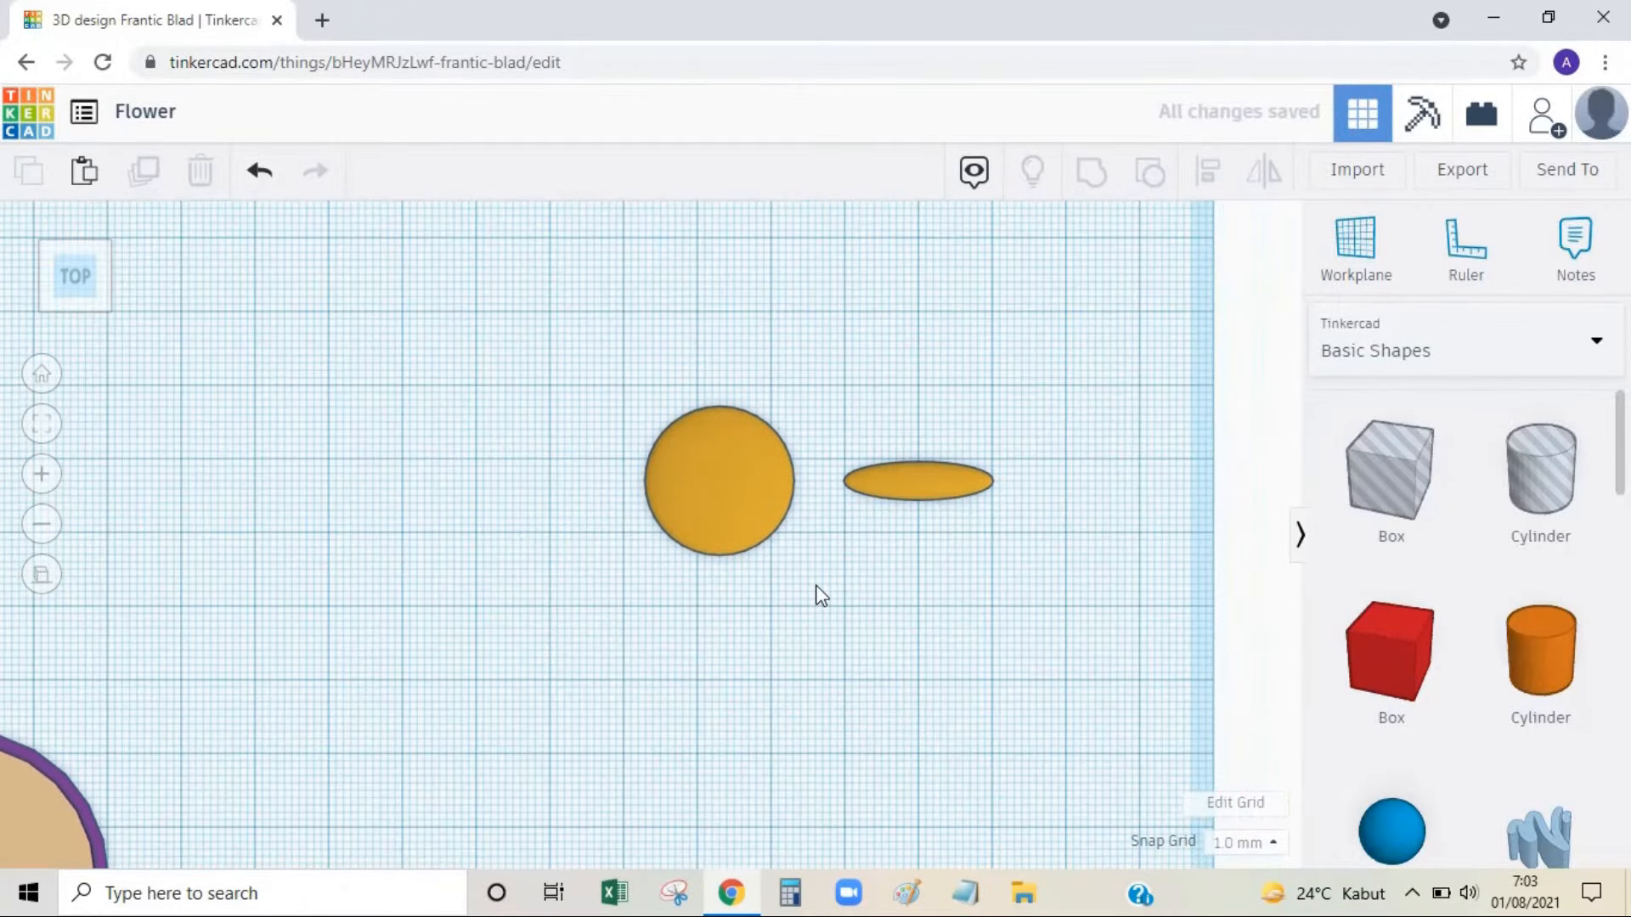
pyautogui.click(679, 436)
pyautogui.moveTo(680, 436); pyautogui.dragTo(677, 433)
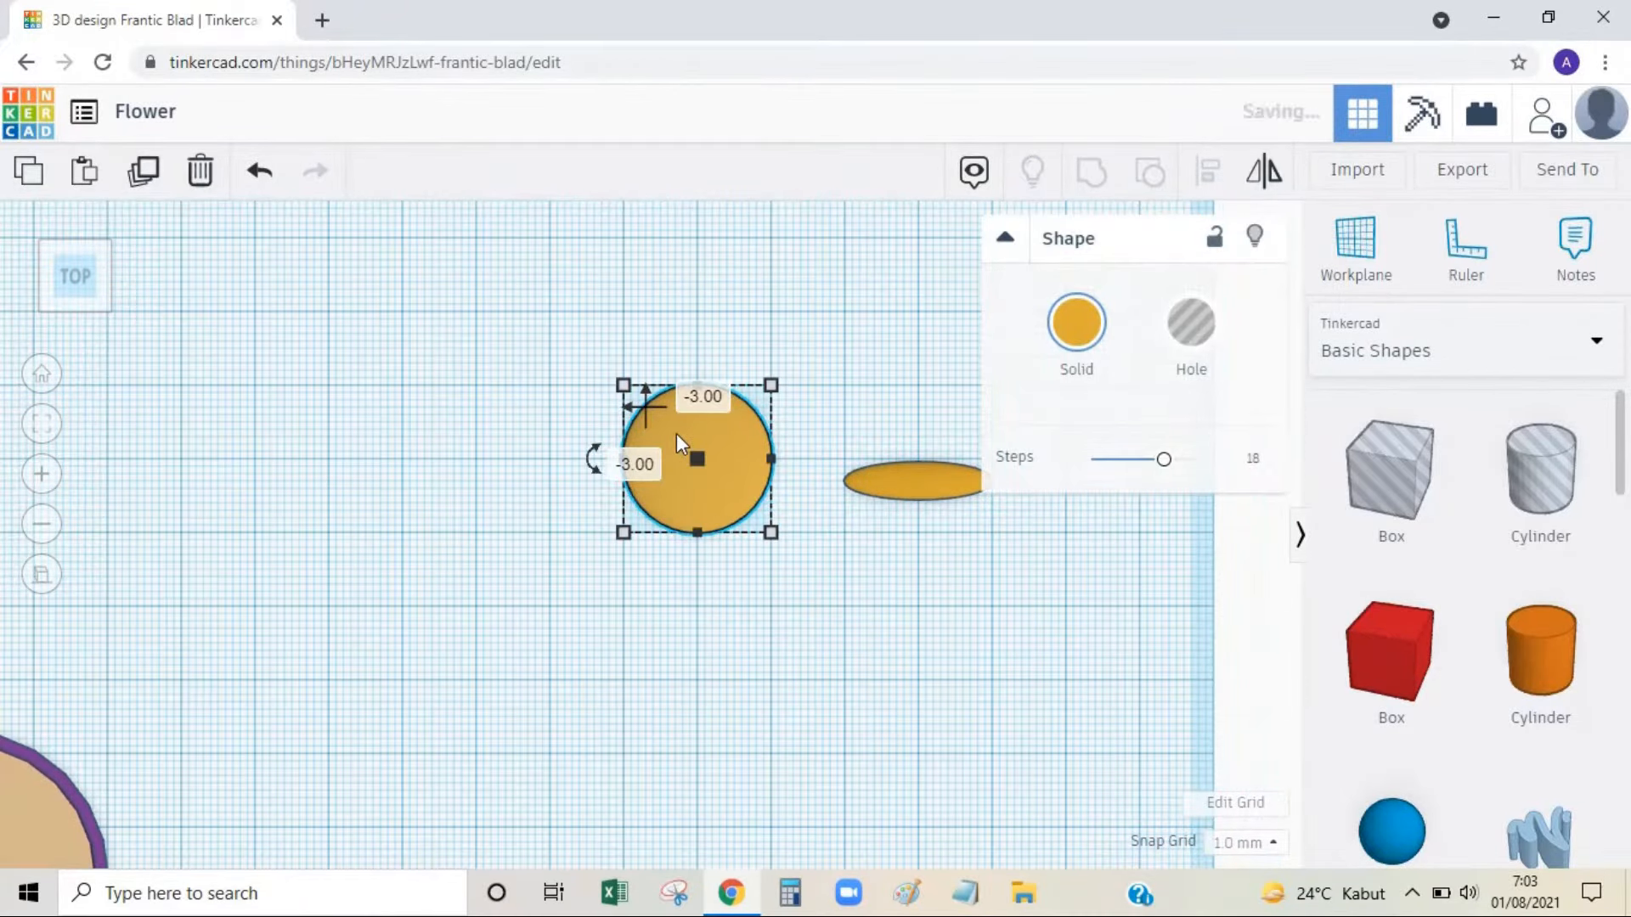
pyautogui.click(822, 495)
pyautogui.moveTo(848, 463); pyautogui.dragTo(809, 453)
pyautogui.click(915, 549)
# Colour the petal bright yellow and set up two opposite petals overlapping the disc, using a duplicate on the left side.
pyautogui.click(841, 465)
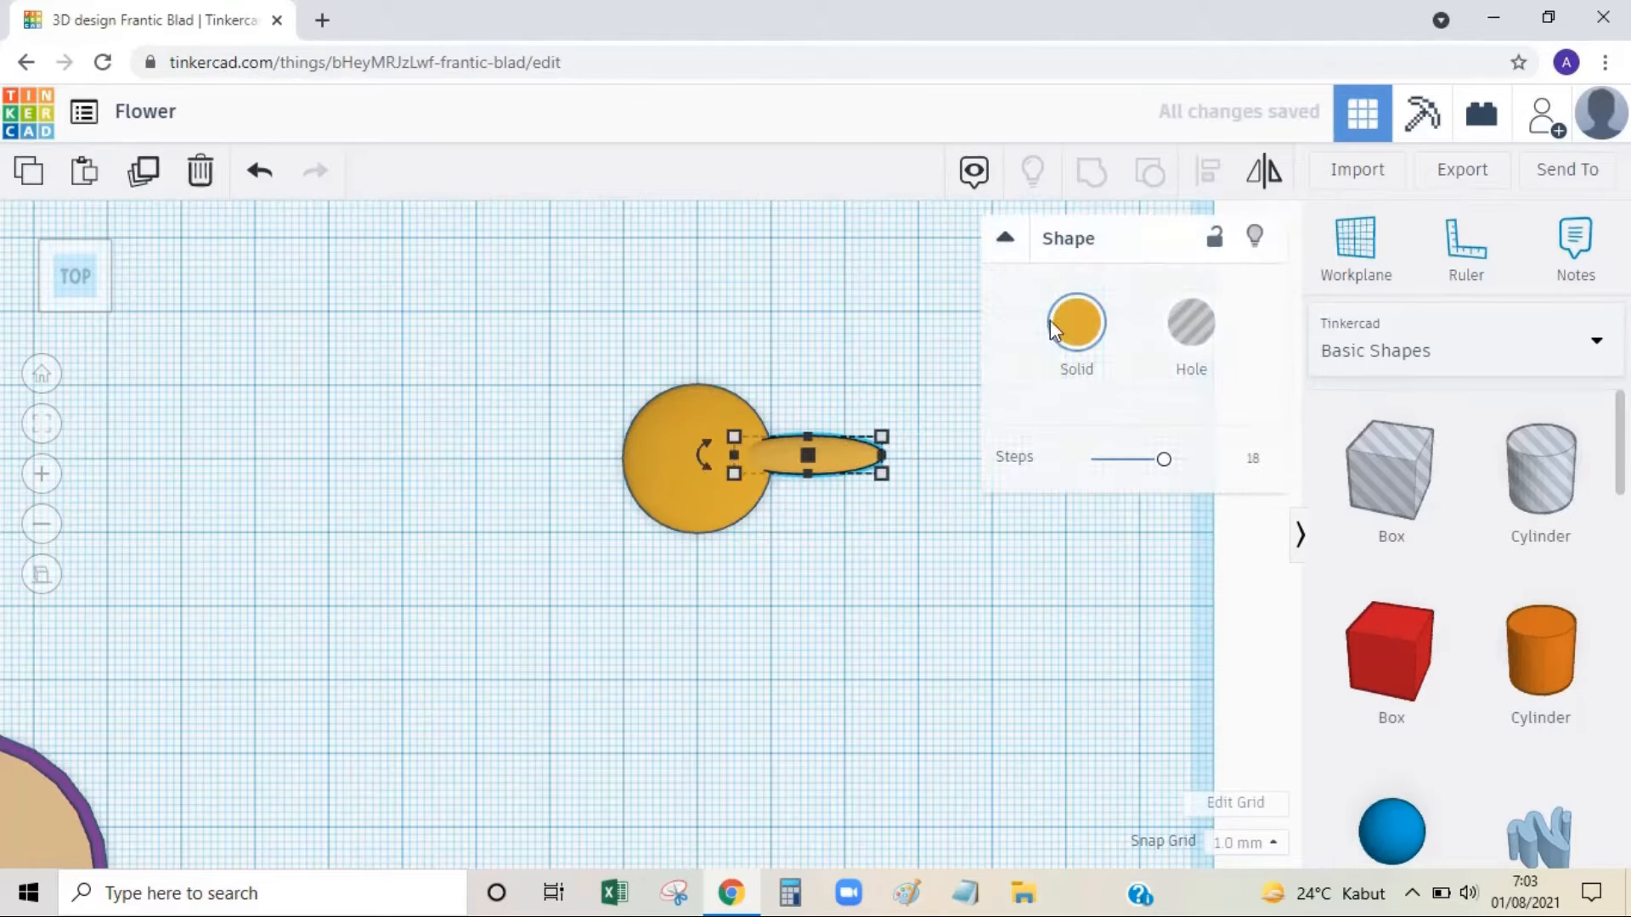
pyautogui.click(1072, 323)
pyautogui.click(1136, 540)
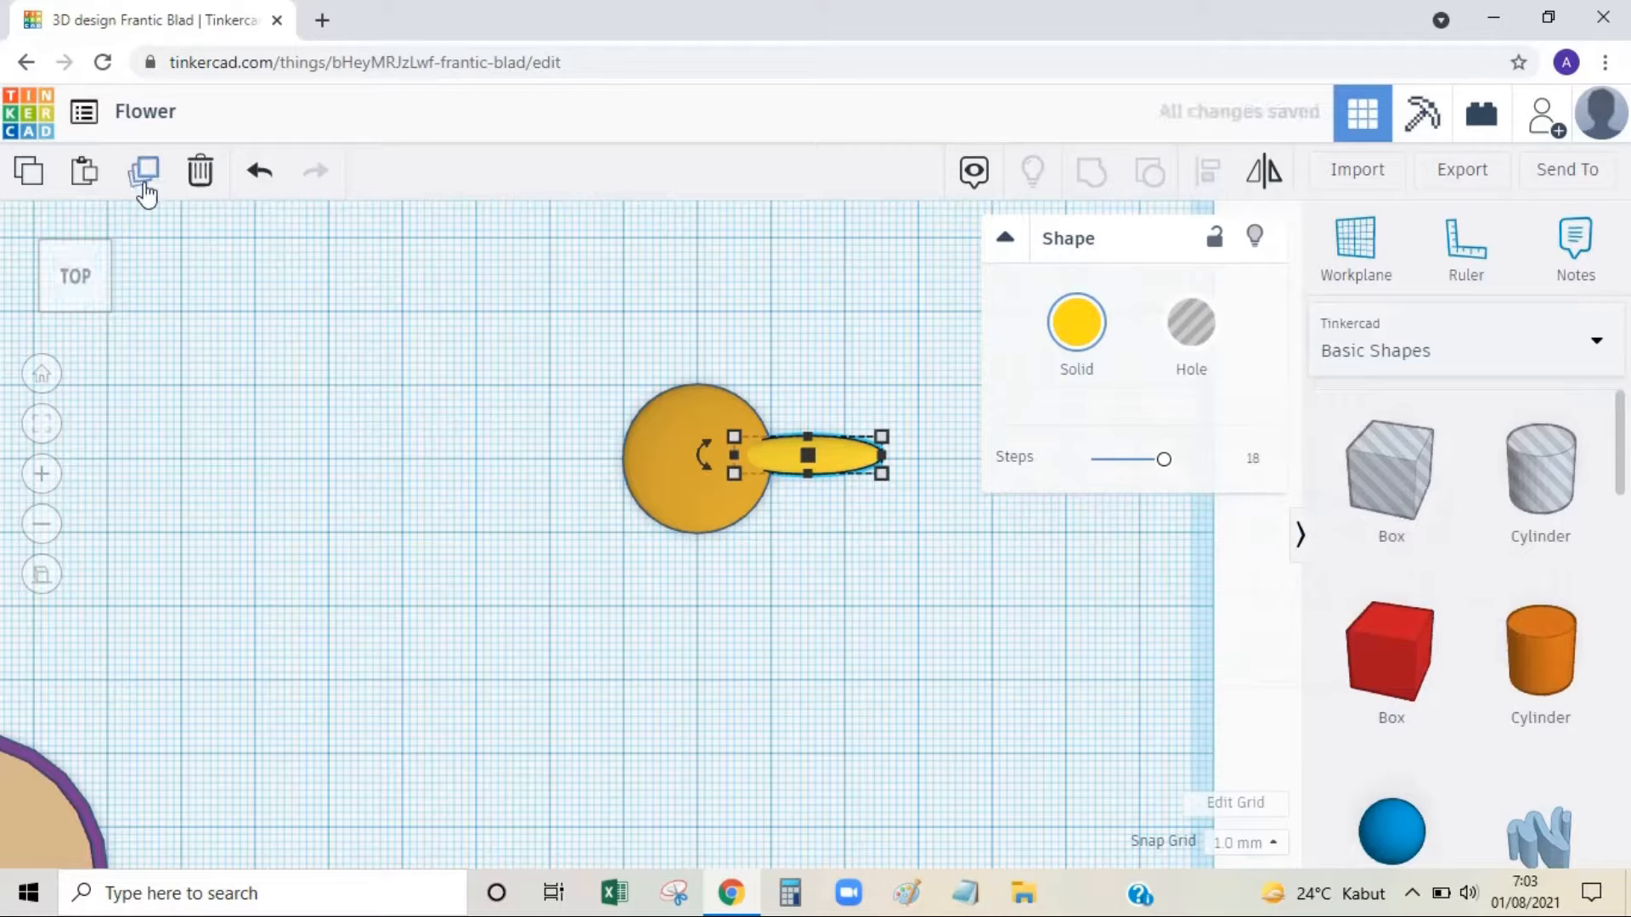
pyautogui.keyDown('alt'); pyautogui.moveTo(838, 457); pyautogui.dragTo(800, 457); pyautogui.keyUp('alt')
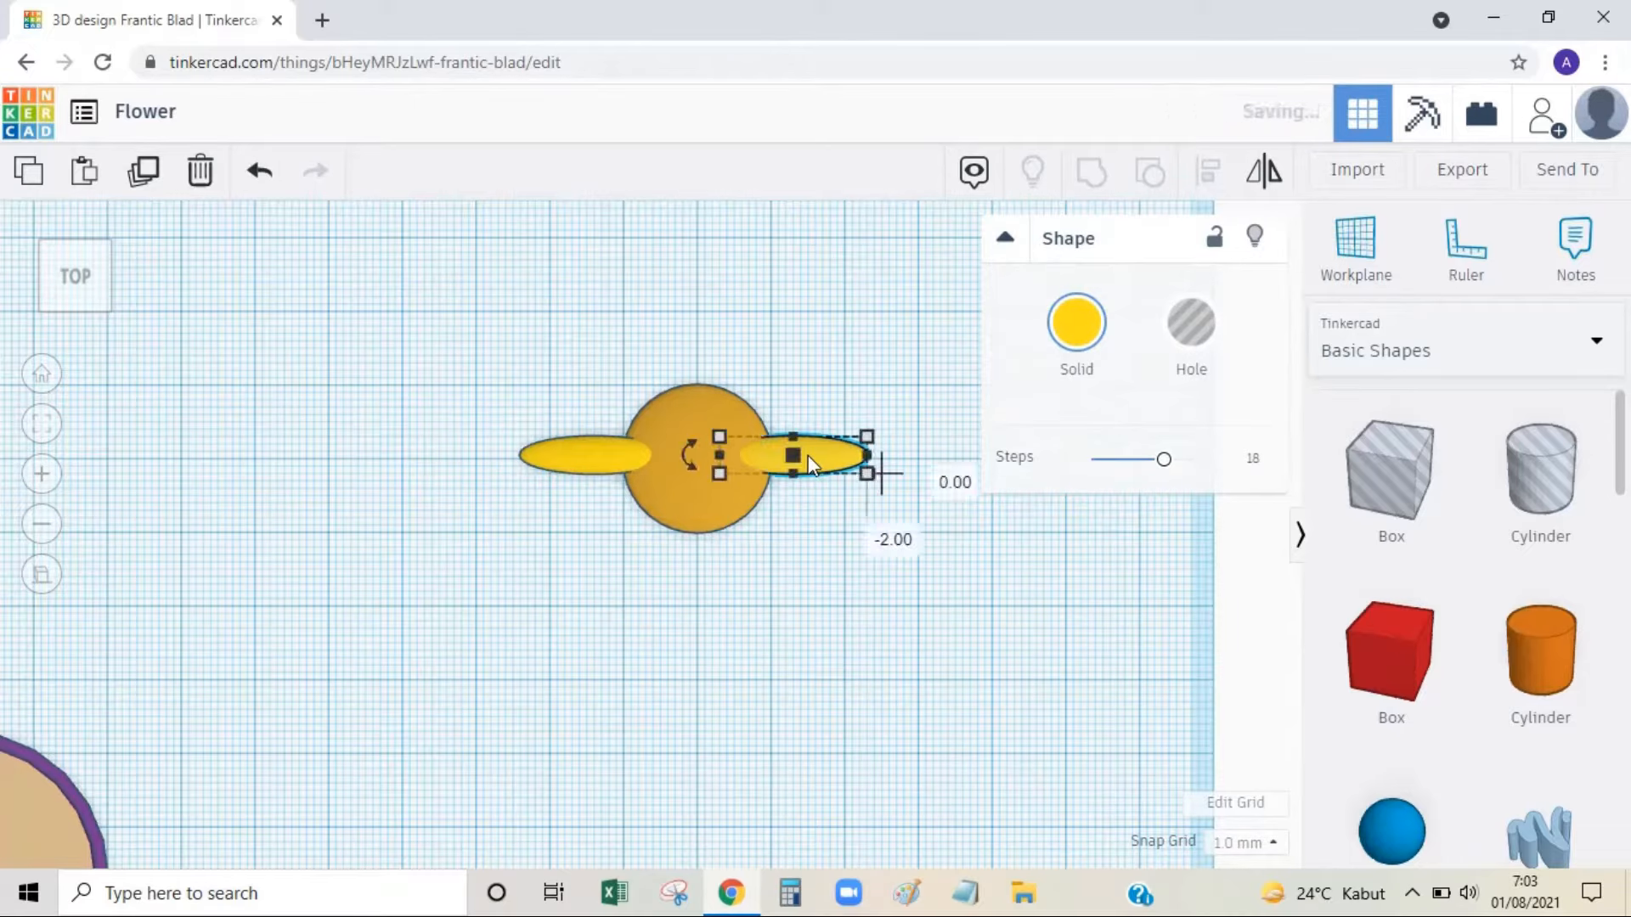
# Duplicate the right petal, move the copy 4 mm towards the front and rotate it so its tip fans outward.
pyautogui.click(142, 174)
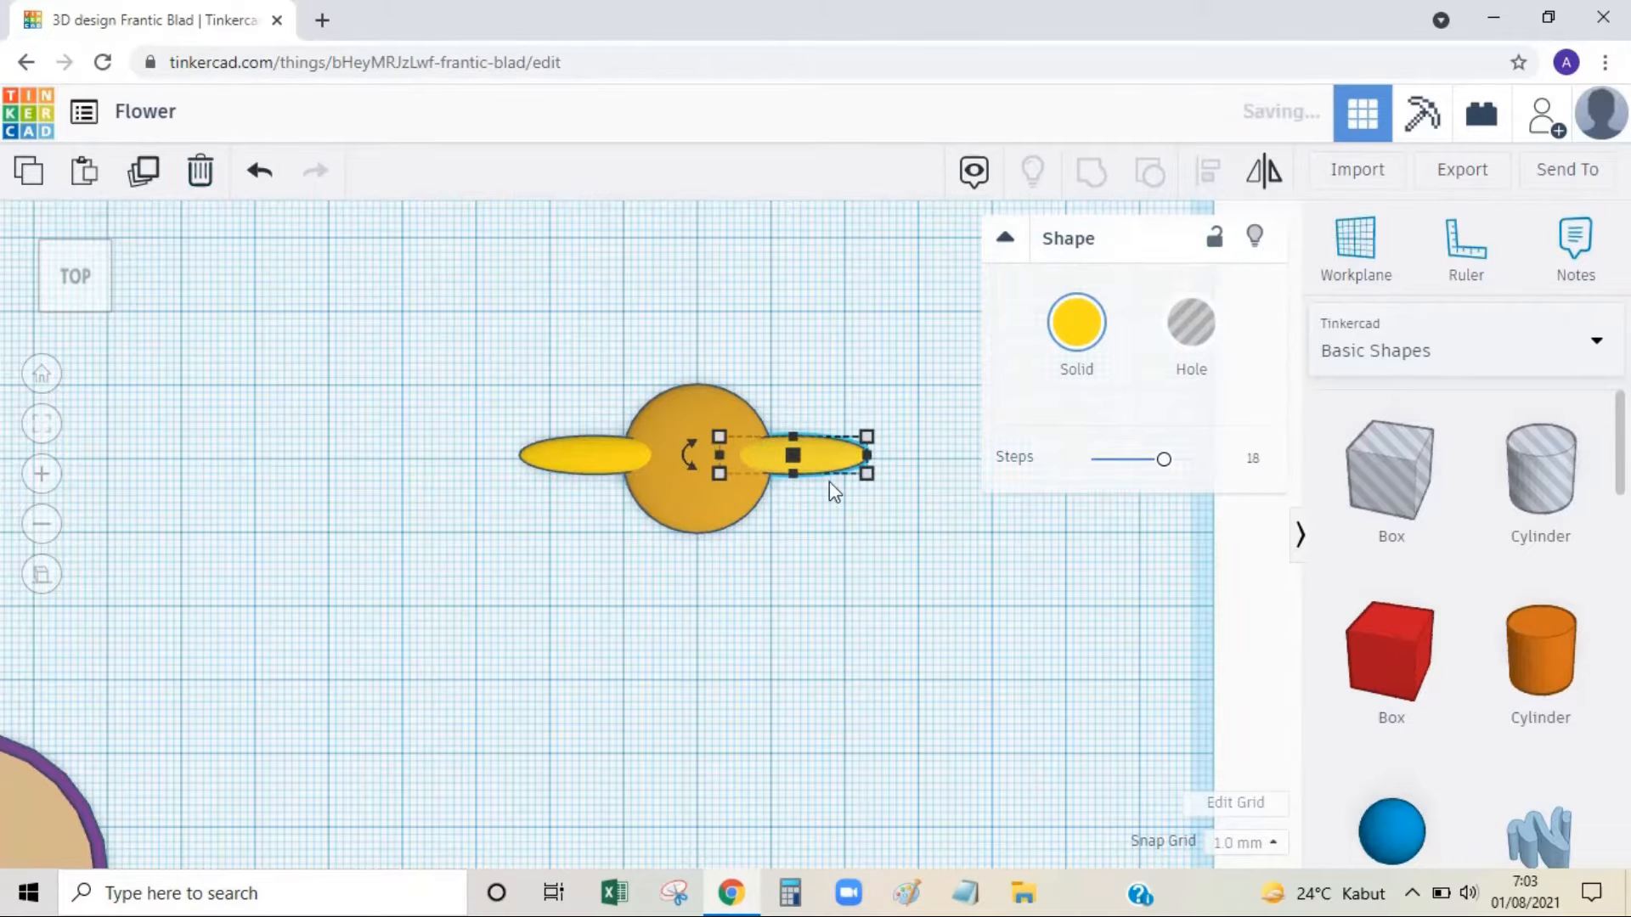
pyautogui.moveTo(829, 482); pyautogui.dragTo(829, 488)
pyautogui.click(684, 482)
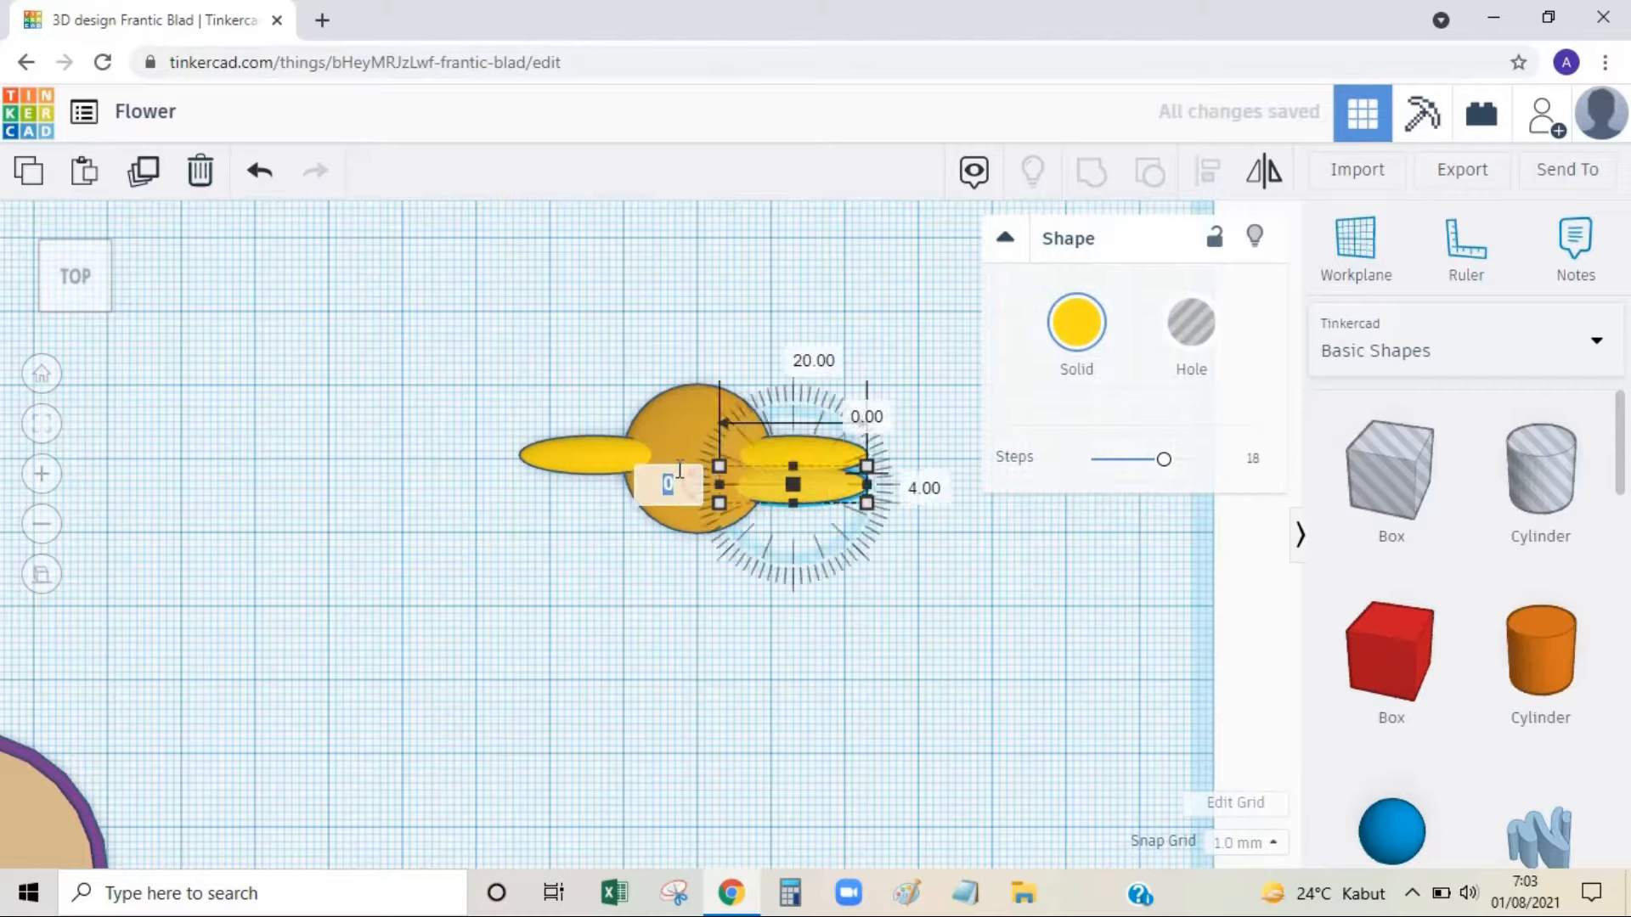
pyautogui.click(698, 566)
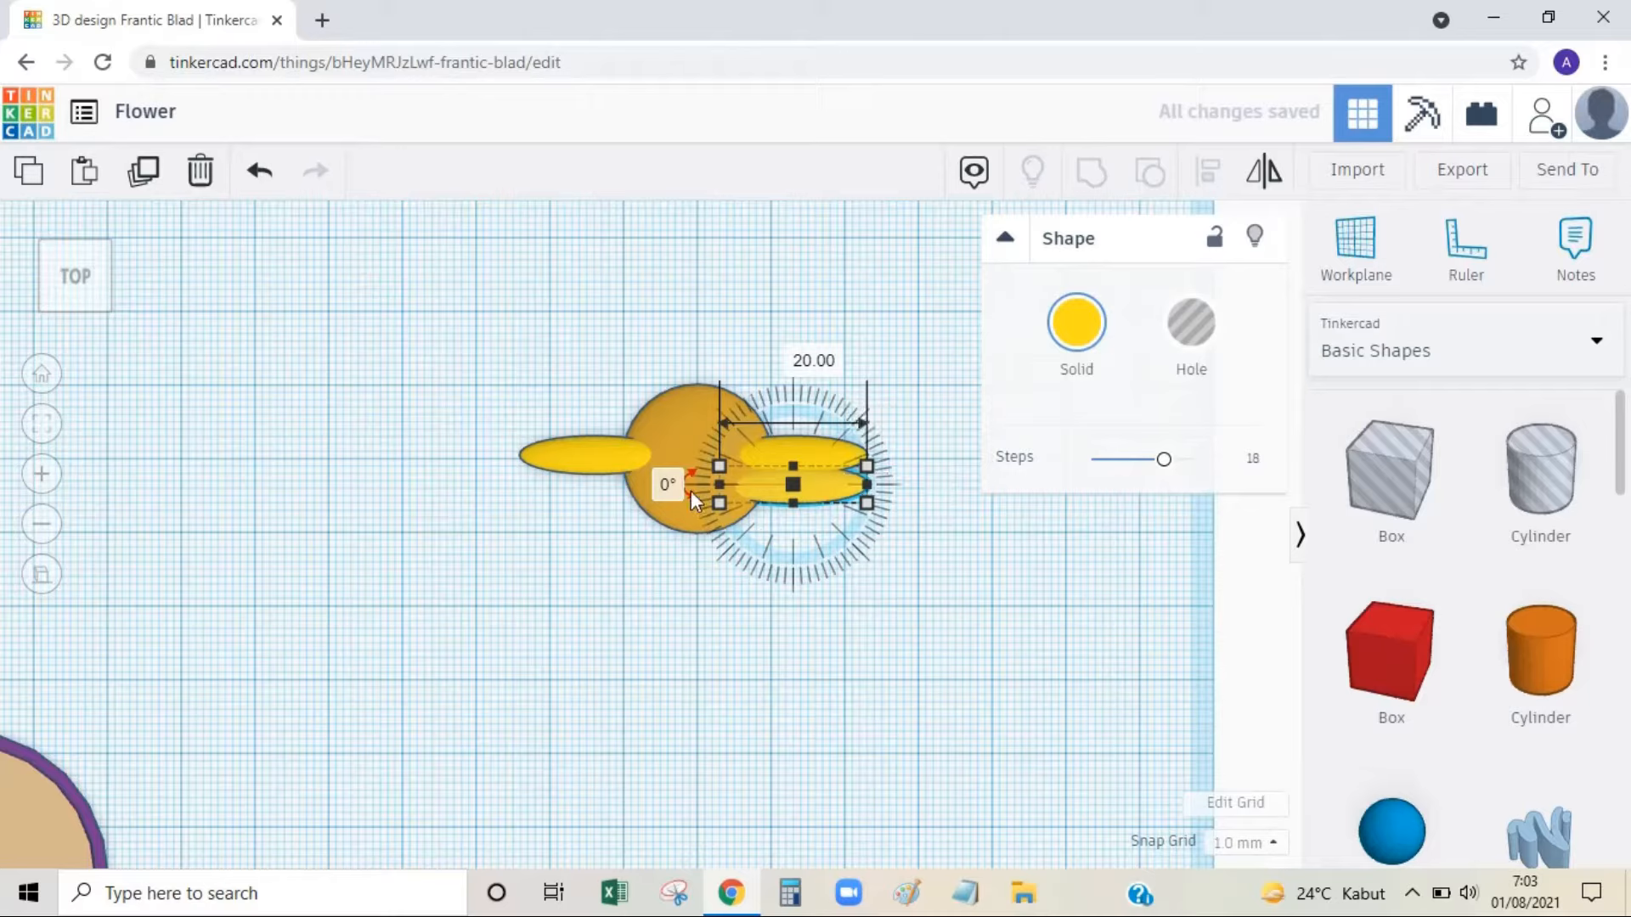
pyautogui.moveTo(691, 489); pyautogui.dragTo(703, 457)
# Duplicate the tilted petal, rotate the copy the opposite way and position it behind the middle petal to complete a fan of three.
pyautogui.hotkey('ctrl', 'd')
pyautogui.moveTo(817, 492); pyautogui.dragTo(807, 398)
pyautogui.moveTo(688, 368); pyautogui.dragTo(692, 408)
pyautogui.moveTo(806, 391); pyautogui.dragTo(814, 425)
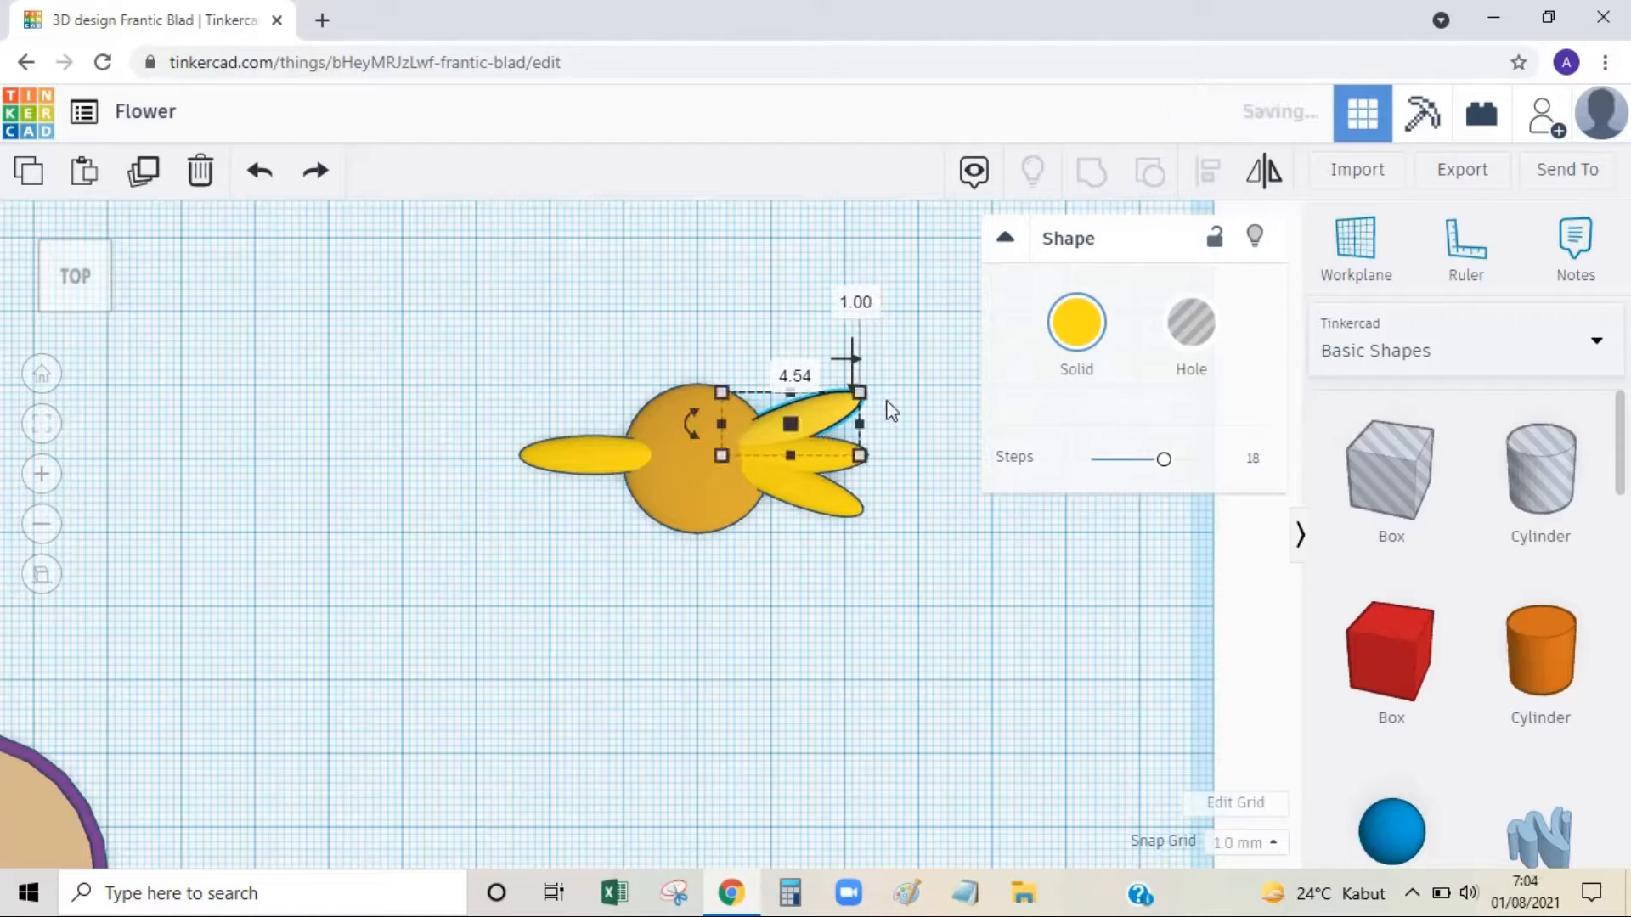
# Duplicate the three right petals, rotate the copies a quarter turn clockwise and place them on the disc's front edge.
pyautogui.click(910, 506)
pyautogui.moveTo(899, 541); pyautogui.dragTo(785, 367)
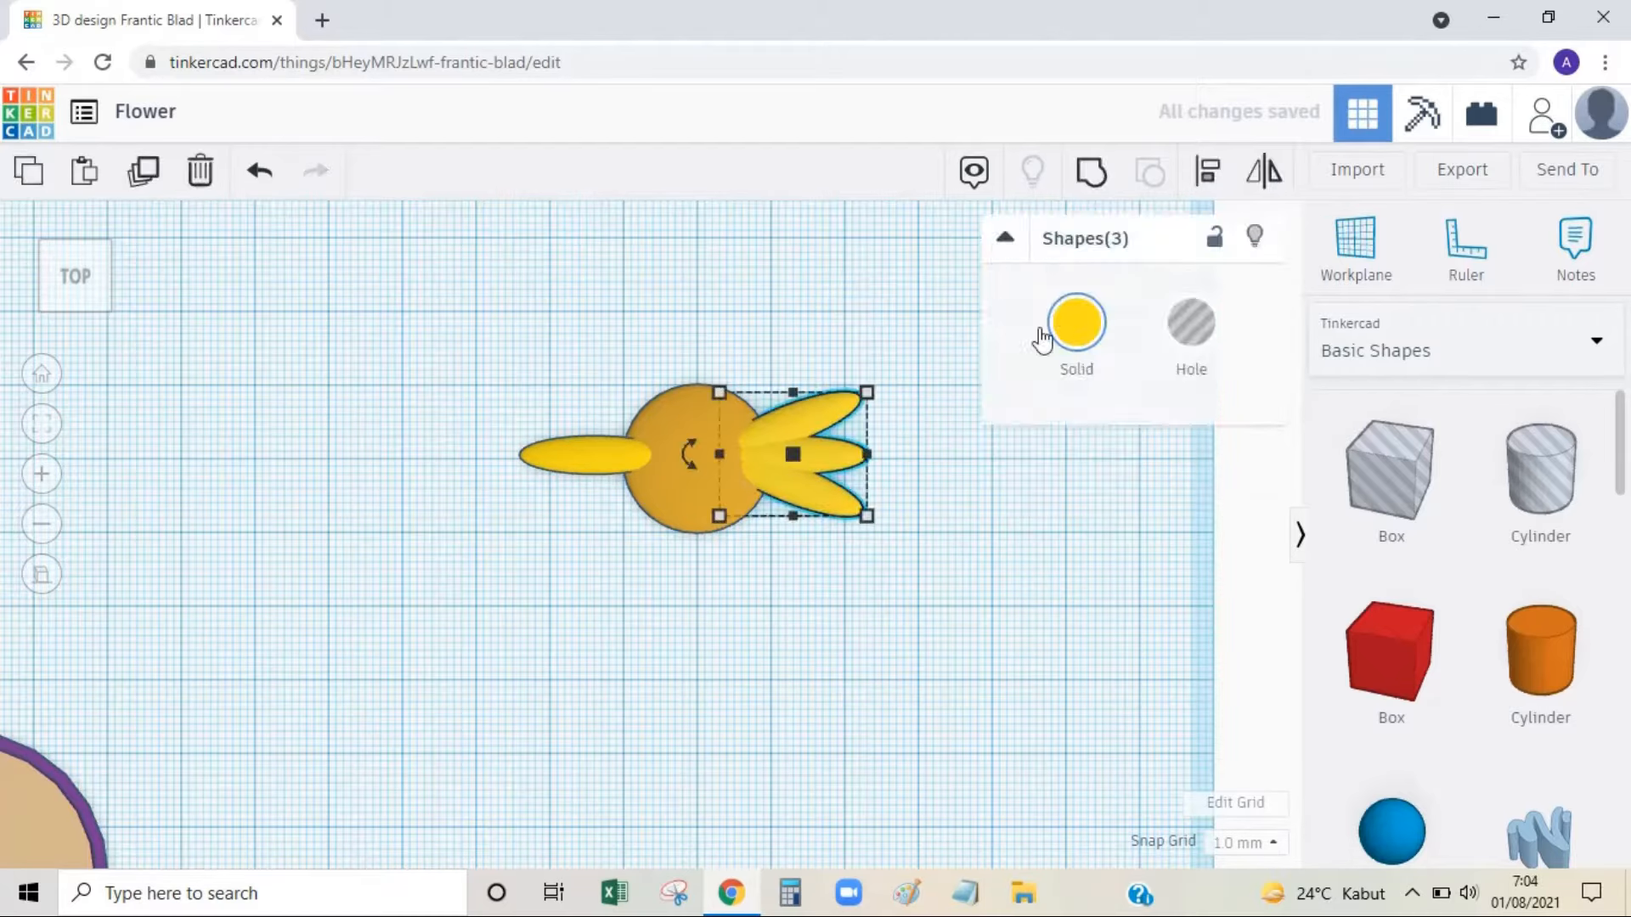
pyautogui.click(138, 169)
pyautogui.moveTo(836, 460); pyautogui.dragTo(844, 639)
pyautogui.moveTo(693, 635)
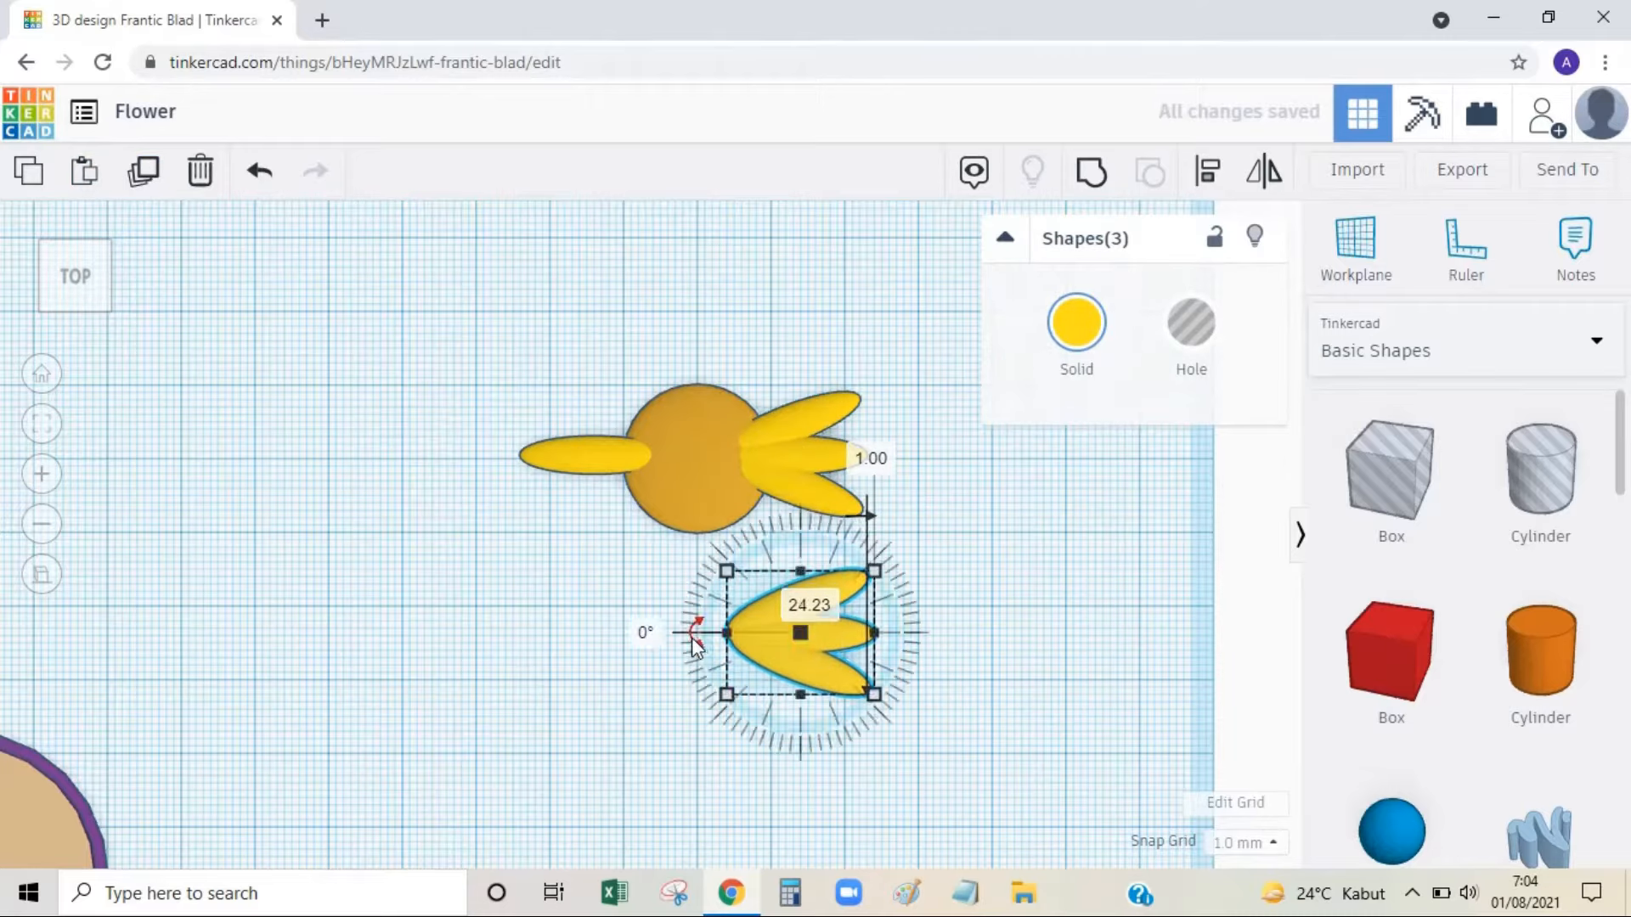
pyautogui.moveTo(695, 632); pyautogui.dragTo(800, 527)
pyautogui.moveTo(800, 667); pyautogui.dragTo(701, 594)
# Delete the single petal on the disc's left side.
pyautogui.click(578, 456)
pyautogui.press('Delete')
# Duplicate the front petal trio, mirror the copy front to back and fit it onto the disc's back edge.
pyautogui.hotkey('ctrl', 'd')
pyautogui.moveTo(742, 582); pyautogui.dragTo(527, 340)
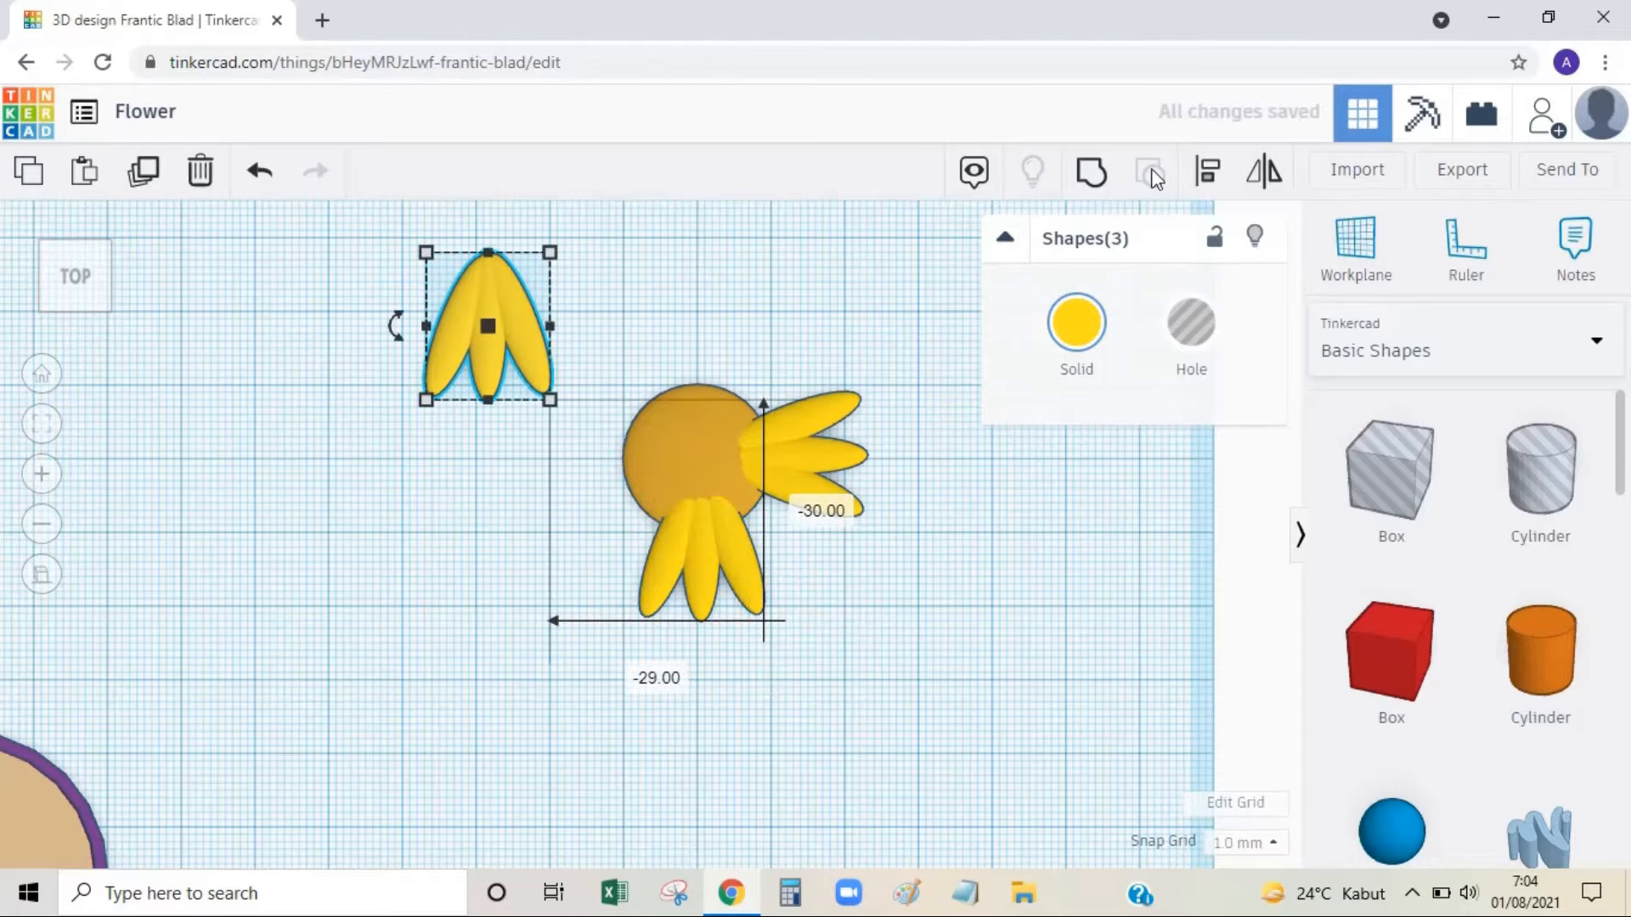
pyautogui.click(1257, 169)
pyautogui.click(395, 327)
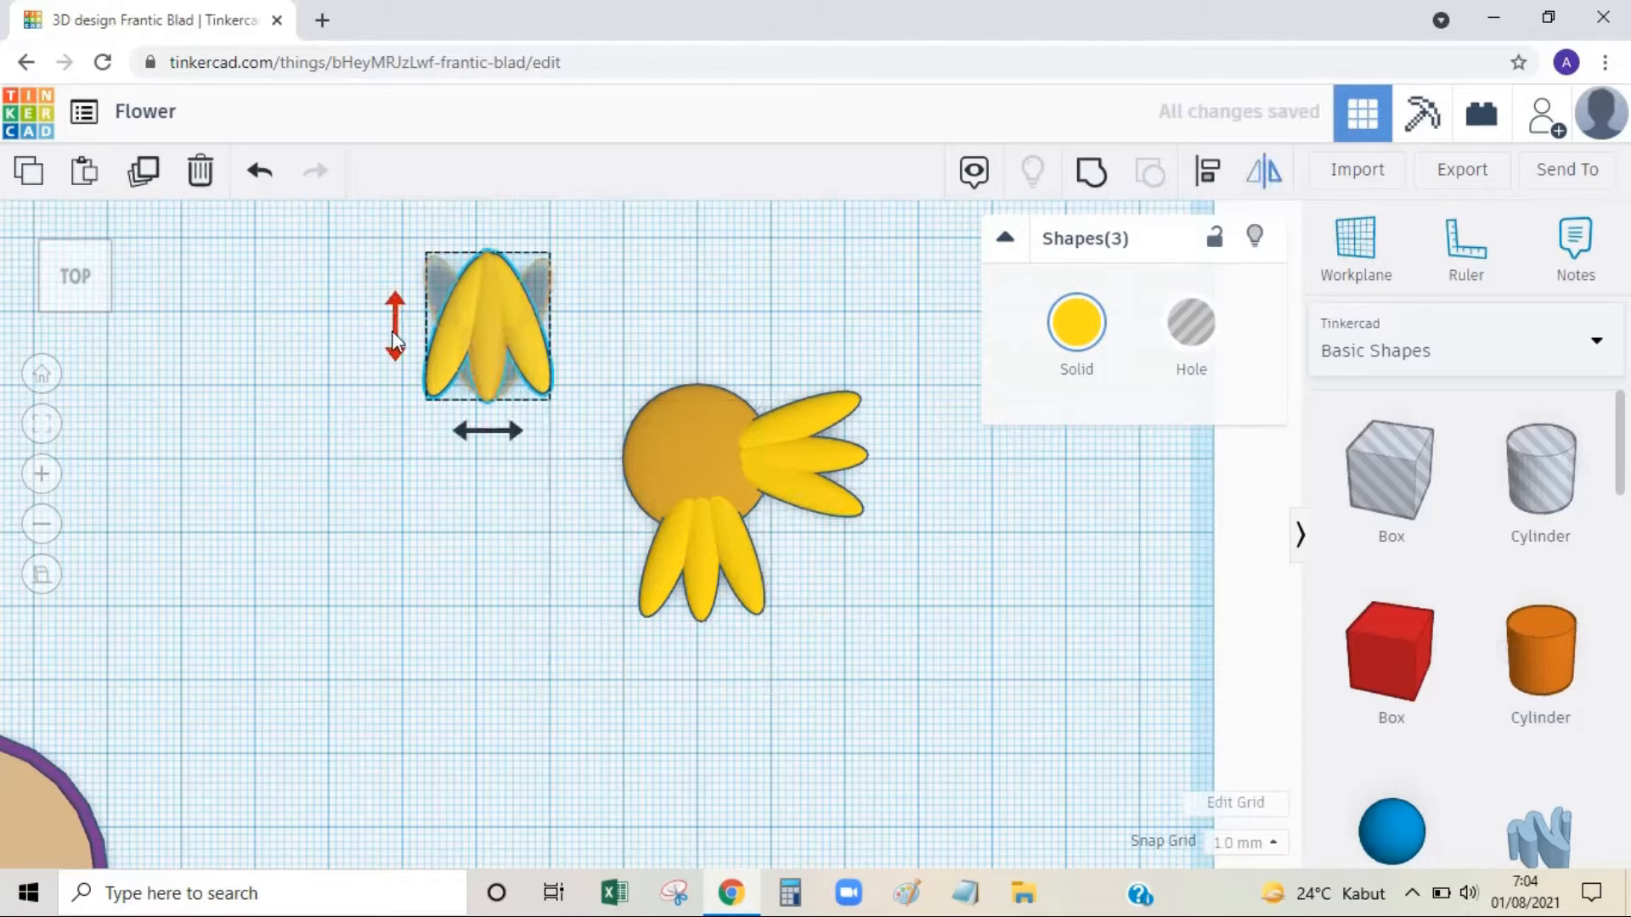
pyautogui.moveTo(506, 347); pyautogui.dragTo(715, 401)
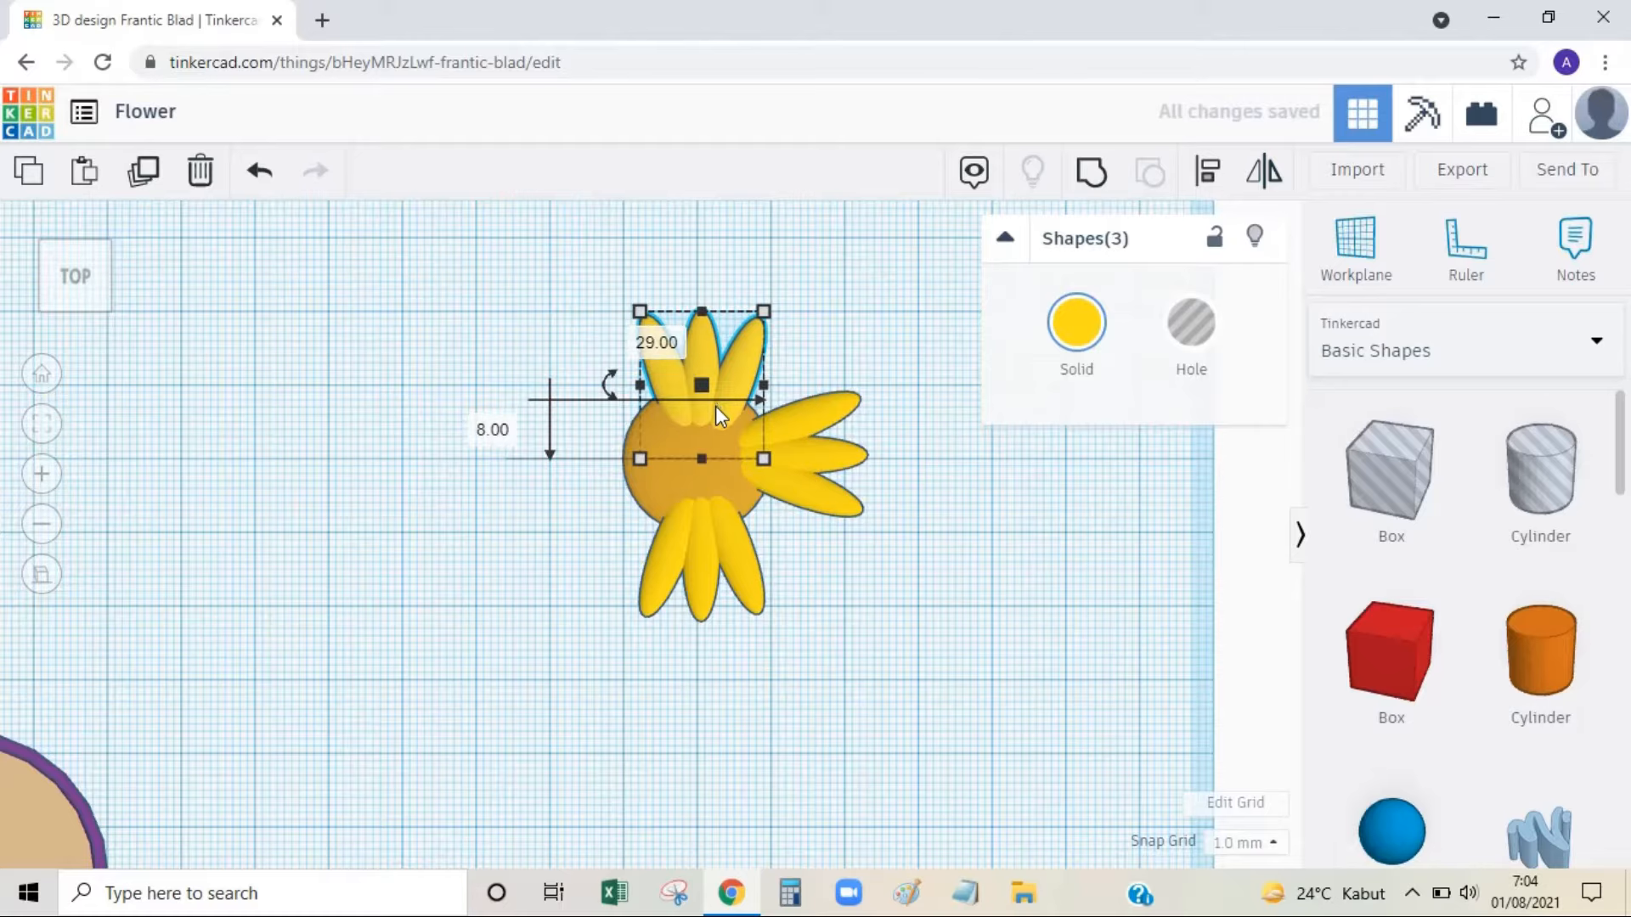
pyautogui.press('Left')
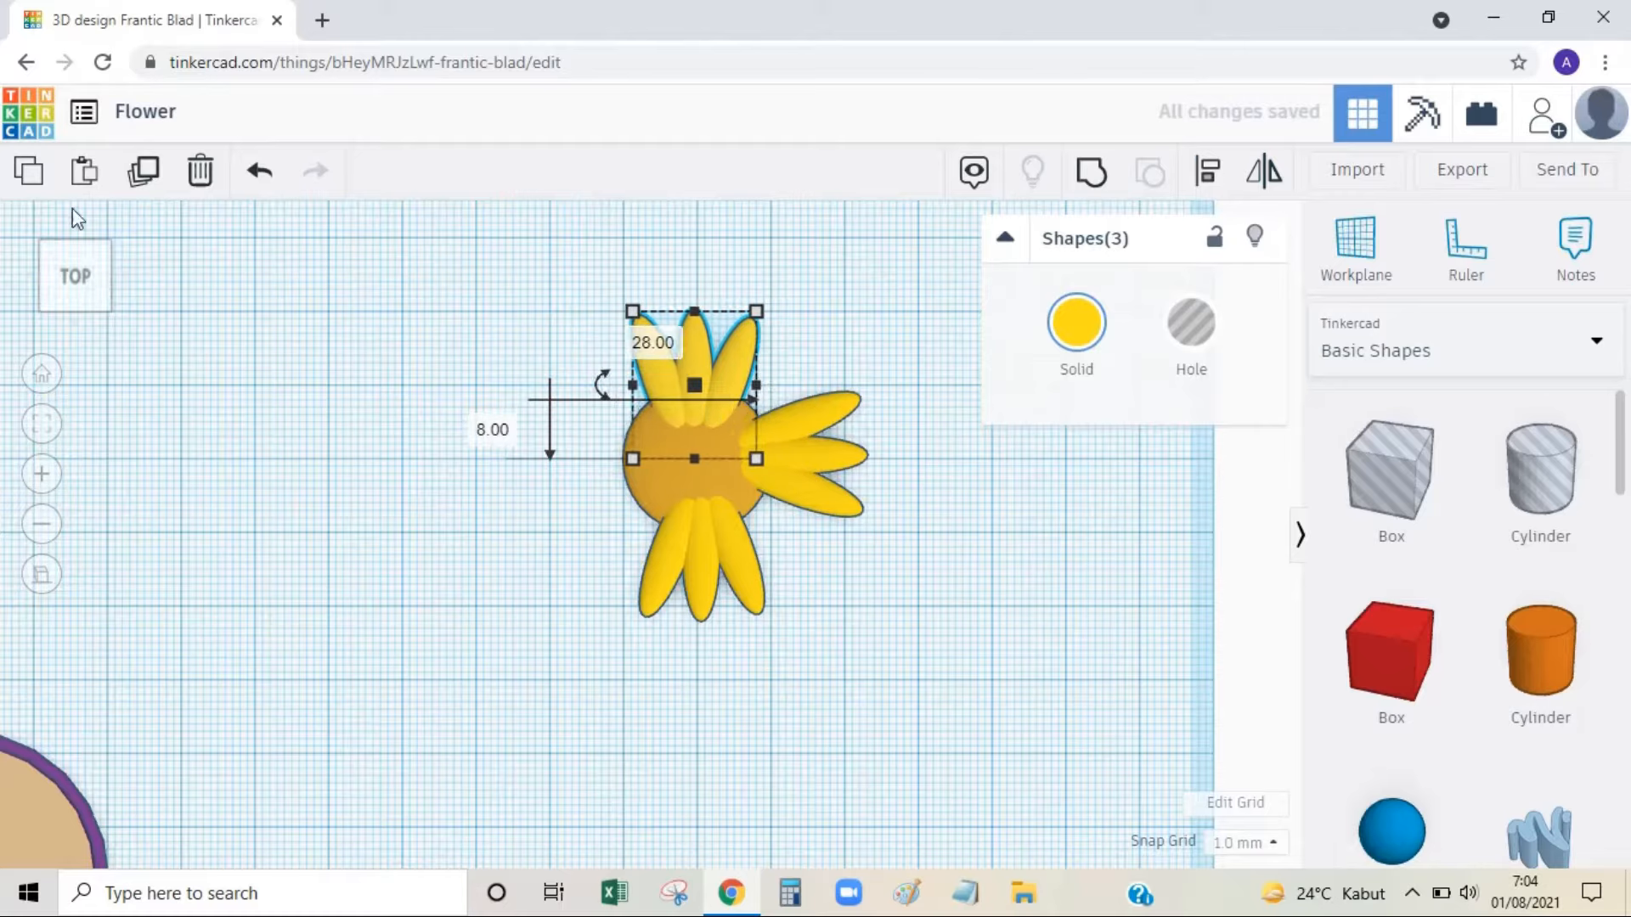
pyautogui.click(144, 174)
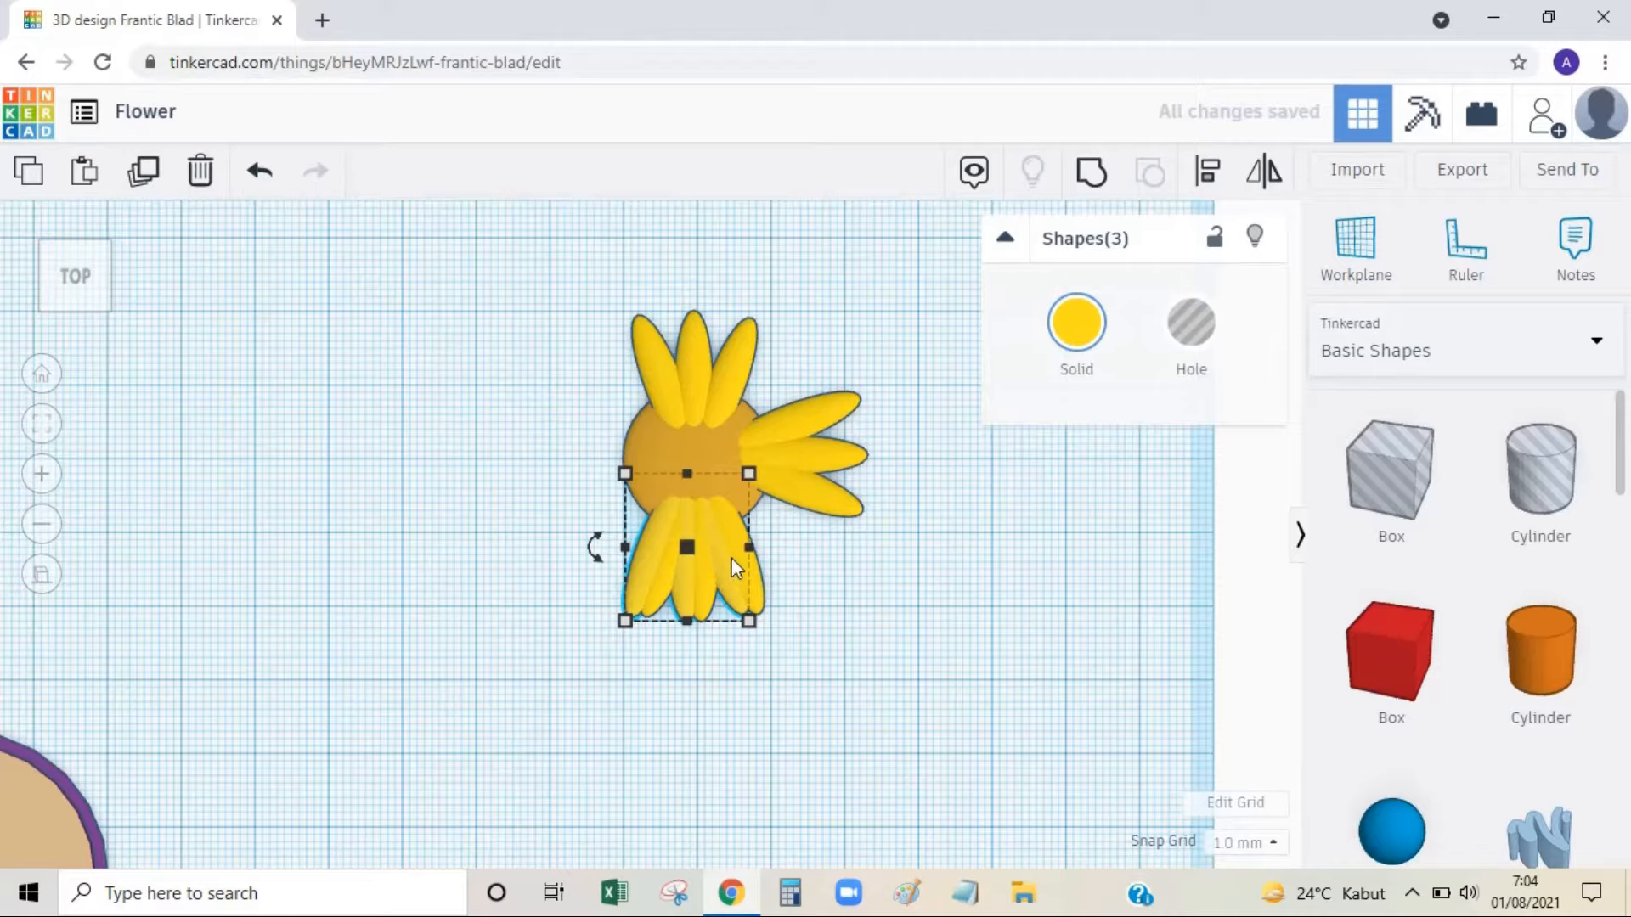
pyautogui.moveTo(732, 559); pyautogui.dragTo(574, 537)
pyautogui.hotkey('ctrl', 'z')
pyautogui.hotkey('ctrl', 'z')
# Duplicate the right petal trio, mirror the copy left to right and fit it onto the disc's left edge.
pyautogui.click(894, 562)
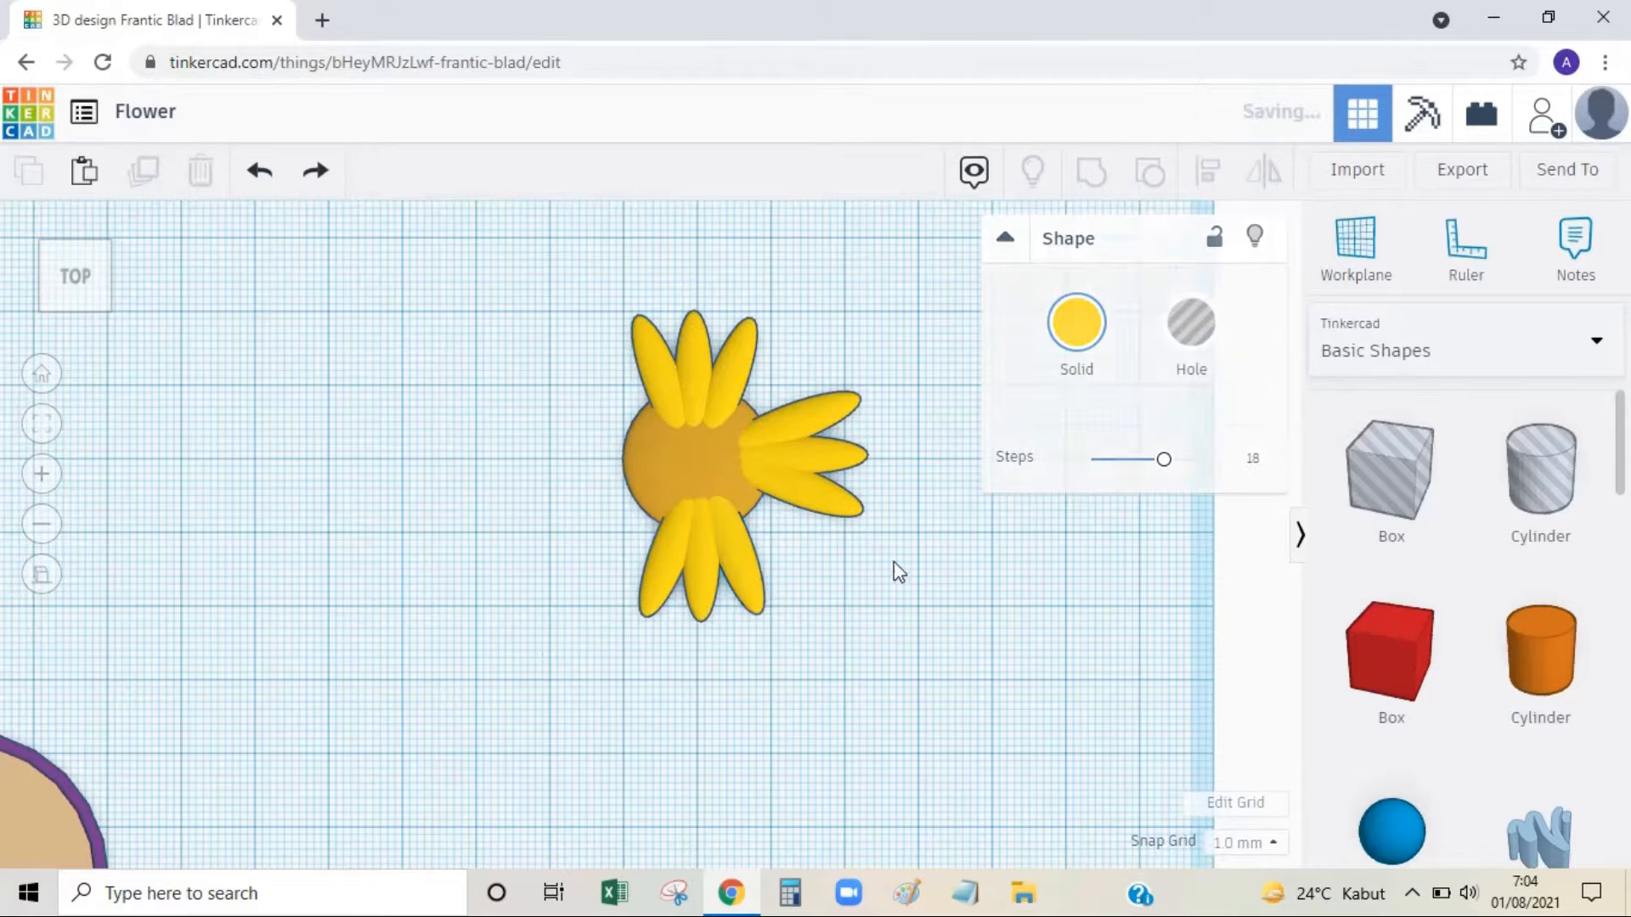
pyautogui.moveTo(894, 562); pyautogui.dragTo(755, 354)
pyautogui.click(143, 174)
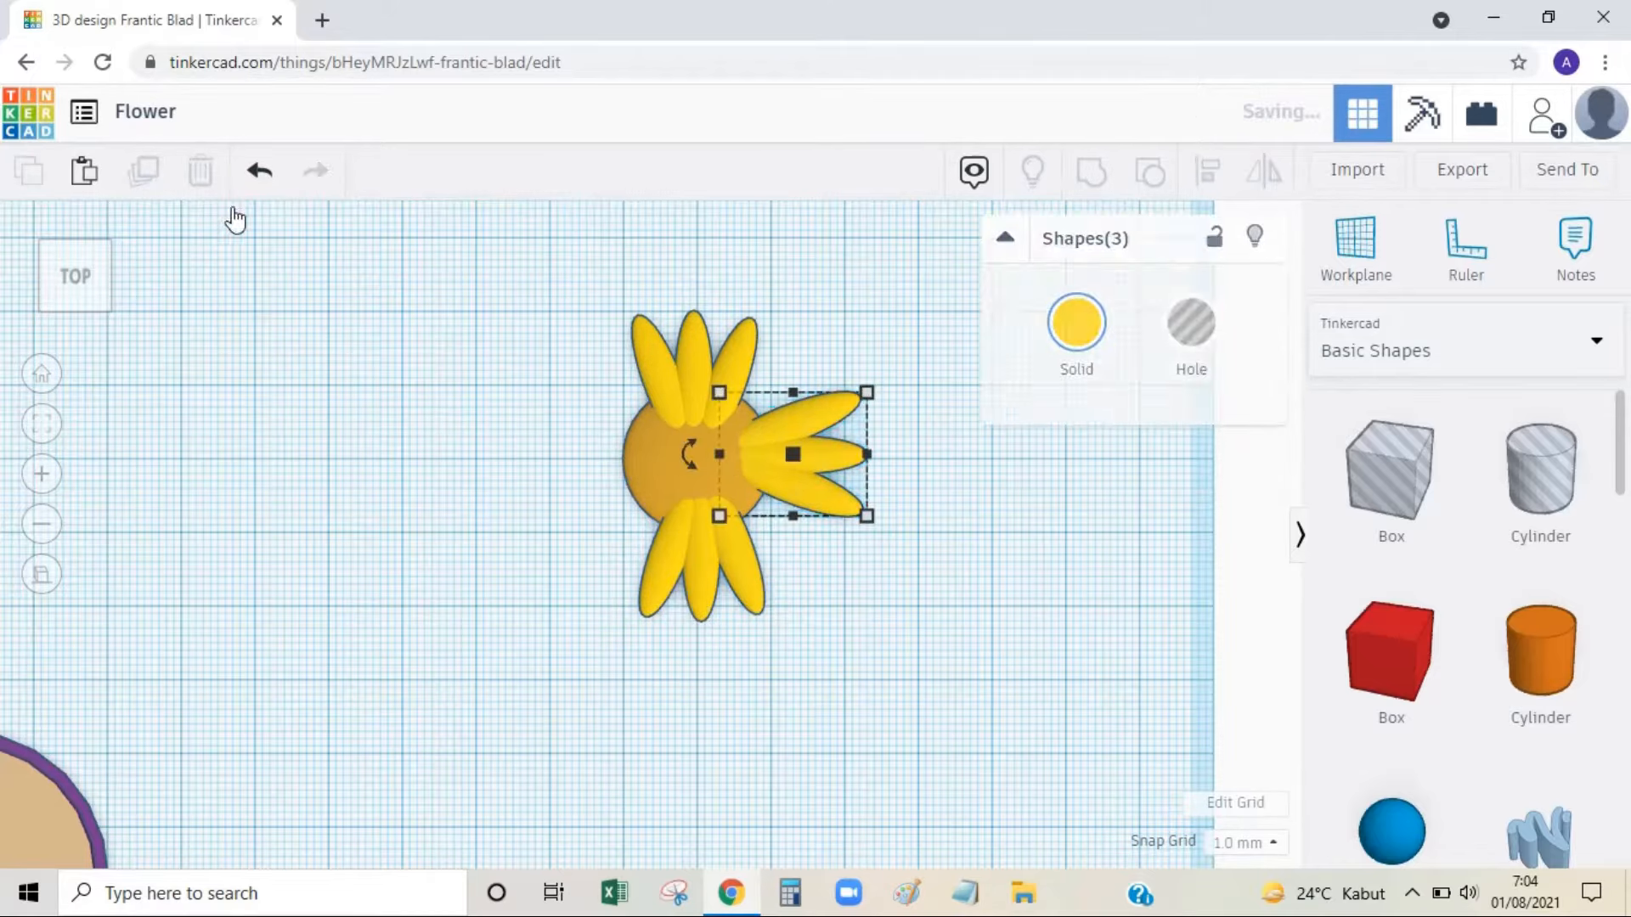
pyautogui.moveTo(823, 457); pyautogui.dragTo(500, 472)
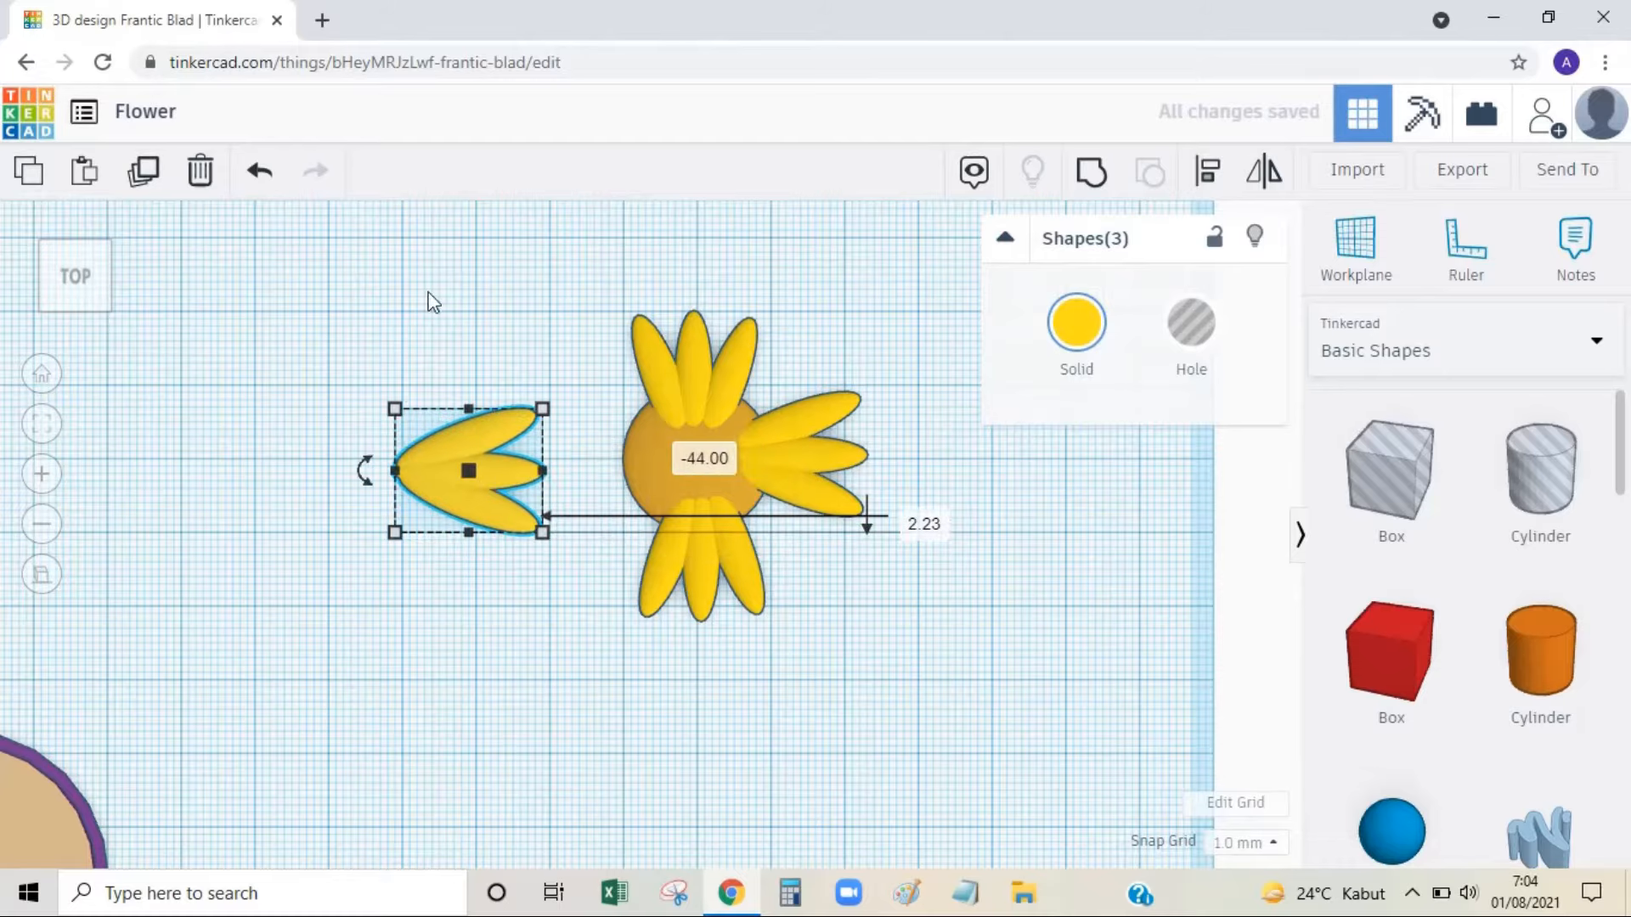
pyautogui.click(1264, 170)
pyautogui.click(447, 565)
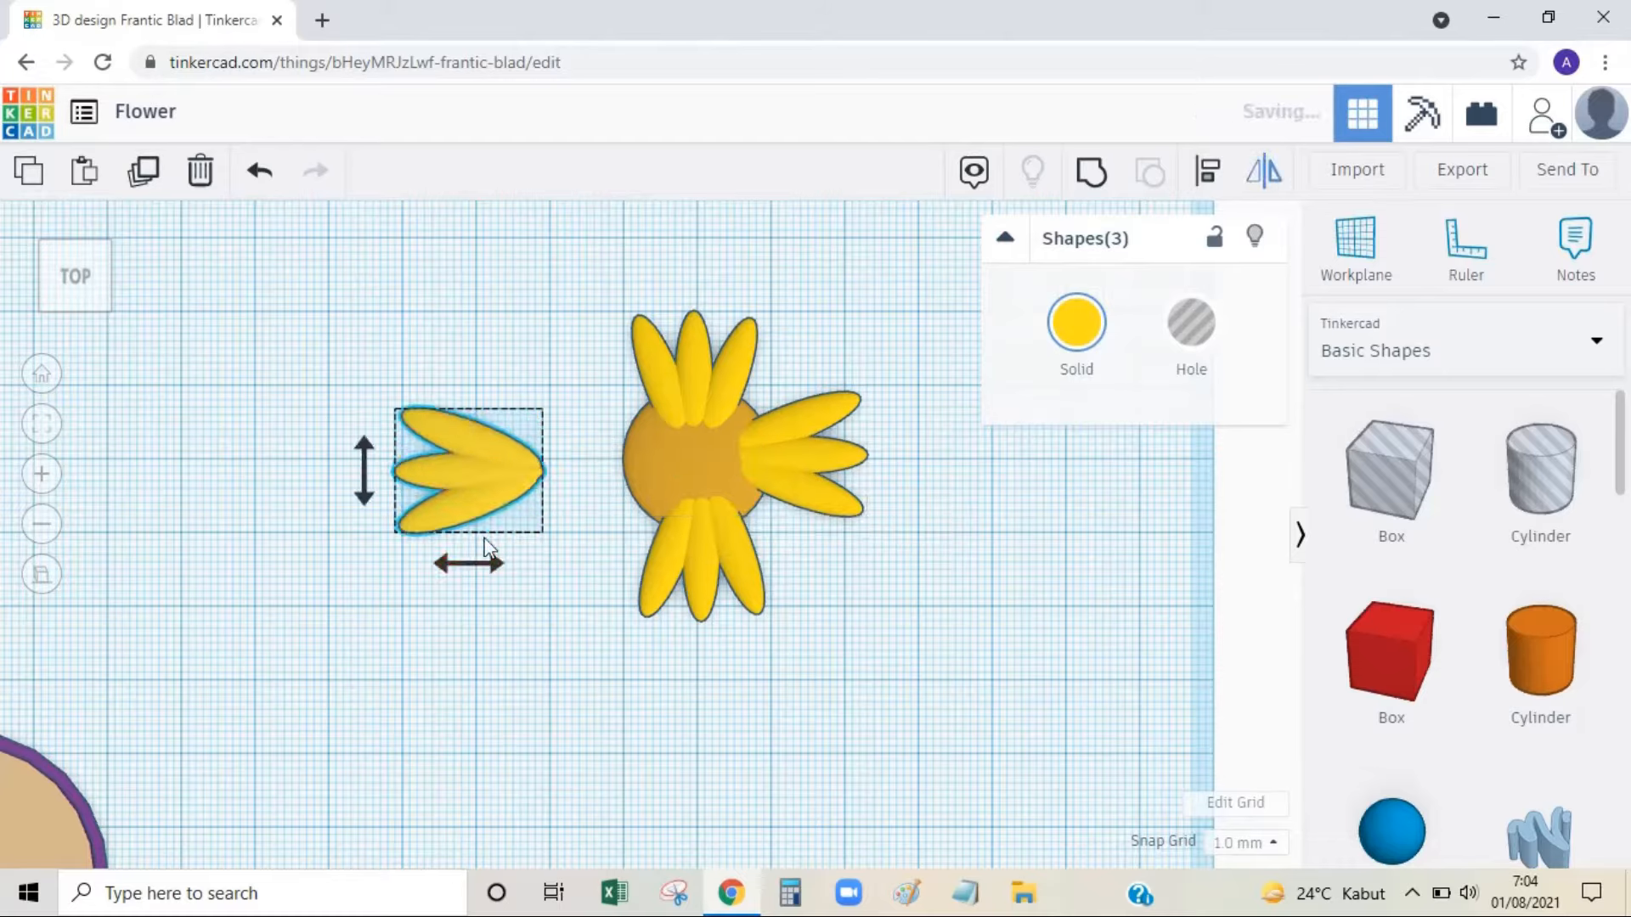
pyautogui.moveTo(481, 473); pyautogui.dragTo(620, 462)
# Select the three front petals and nudge them slightly sideways to centre them on the disc.
pyautogui.click(776, 620)
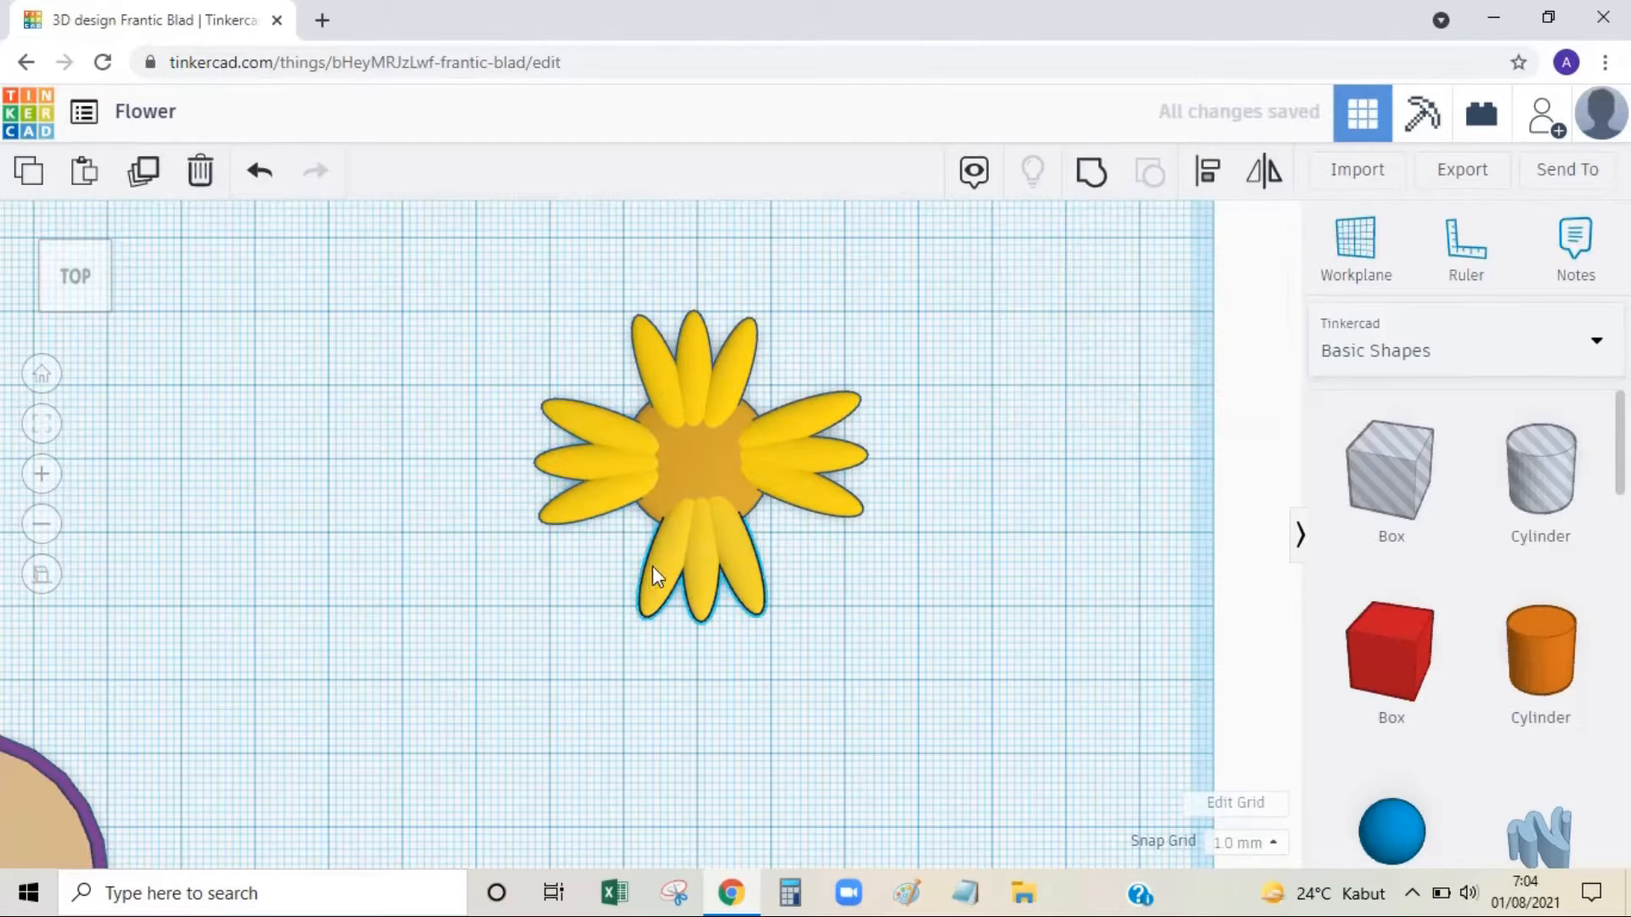
pyautogui.moveTo(654, 575); pyautogui.dragTo(664, 577)
pyautogui.click(806, 612)
# Duplicate the front petal of the right trio, then rotate and position the copy in the gap between the right and front trios.
pyautogui.click(807, 495)
pyautogui.hotkey('ctrl', 'd')
pyautogui.moveTo(807, 495); pyautogui.dragTo(782, 519)
pyautogui.moveTo(675, 493); pyautogui.dragTo(676, 480)
pyautogui.click(795, 563)
pyautogui.moveTo(797, 546); pyautogui.dragTo(787, 523)
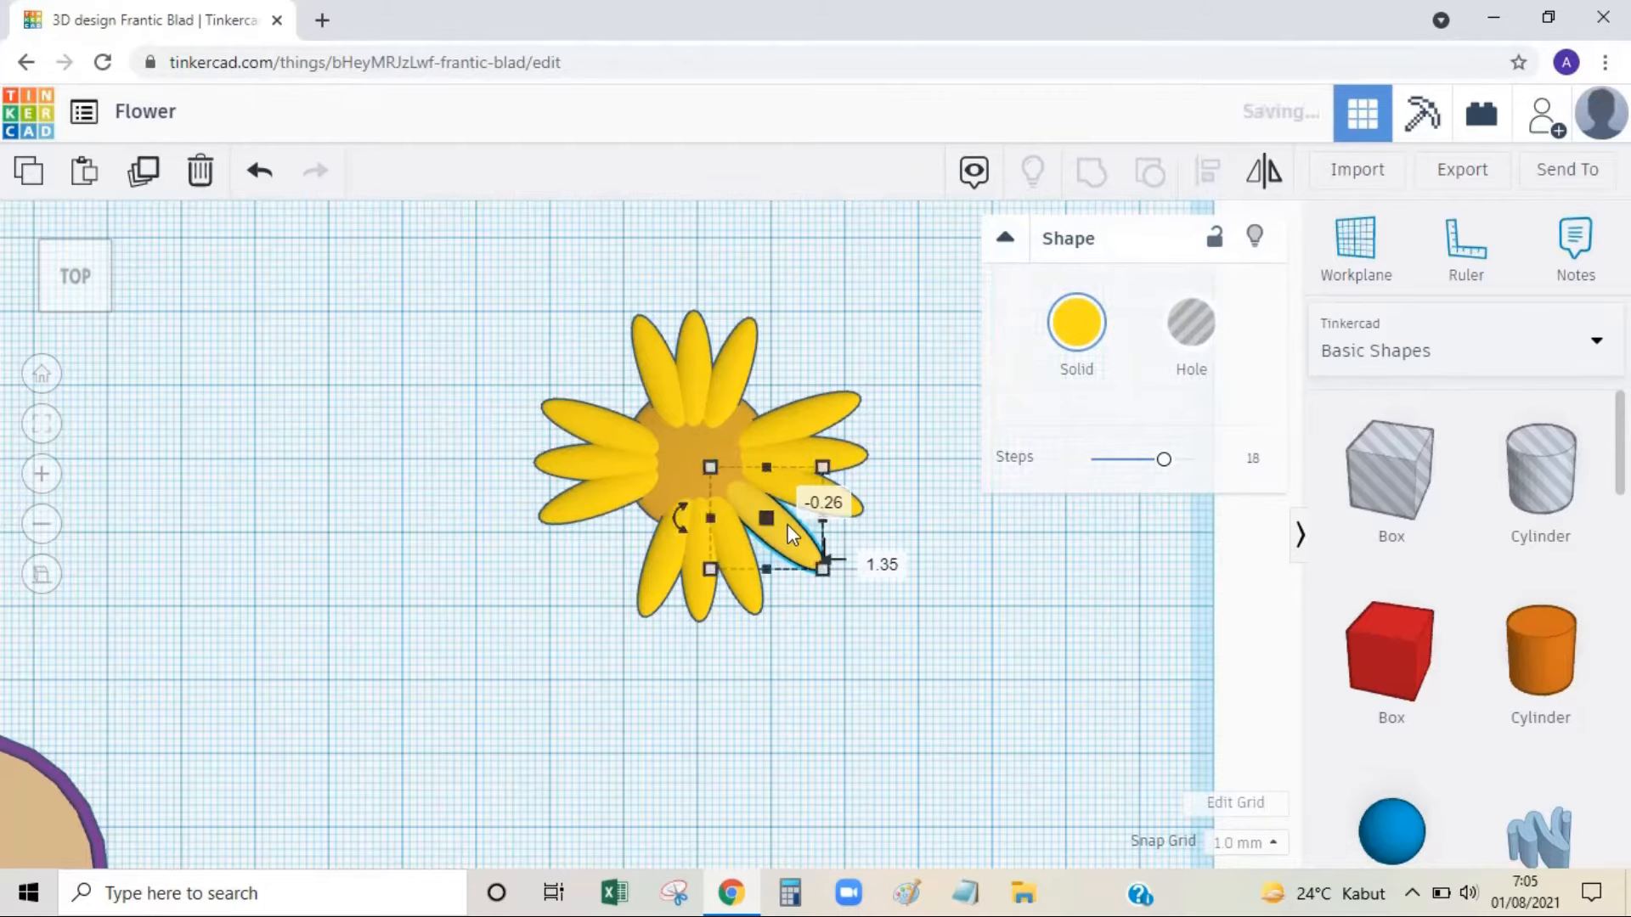
# Duplicate the diagonal petal twice, mirroring the copies into the front-left and back-right gaps around the disc.
pyautogui.click(143, 171)
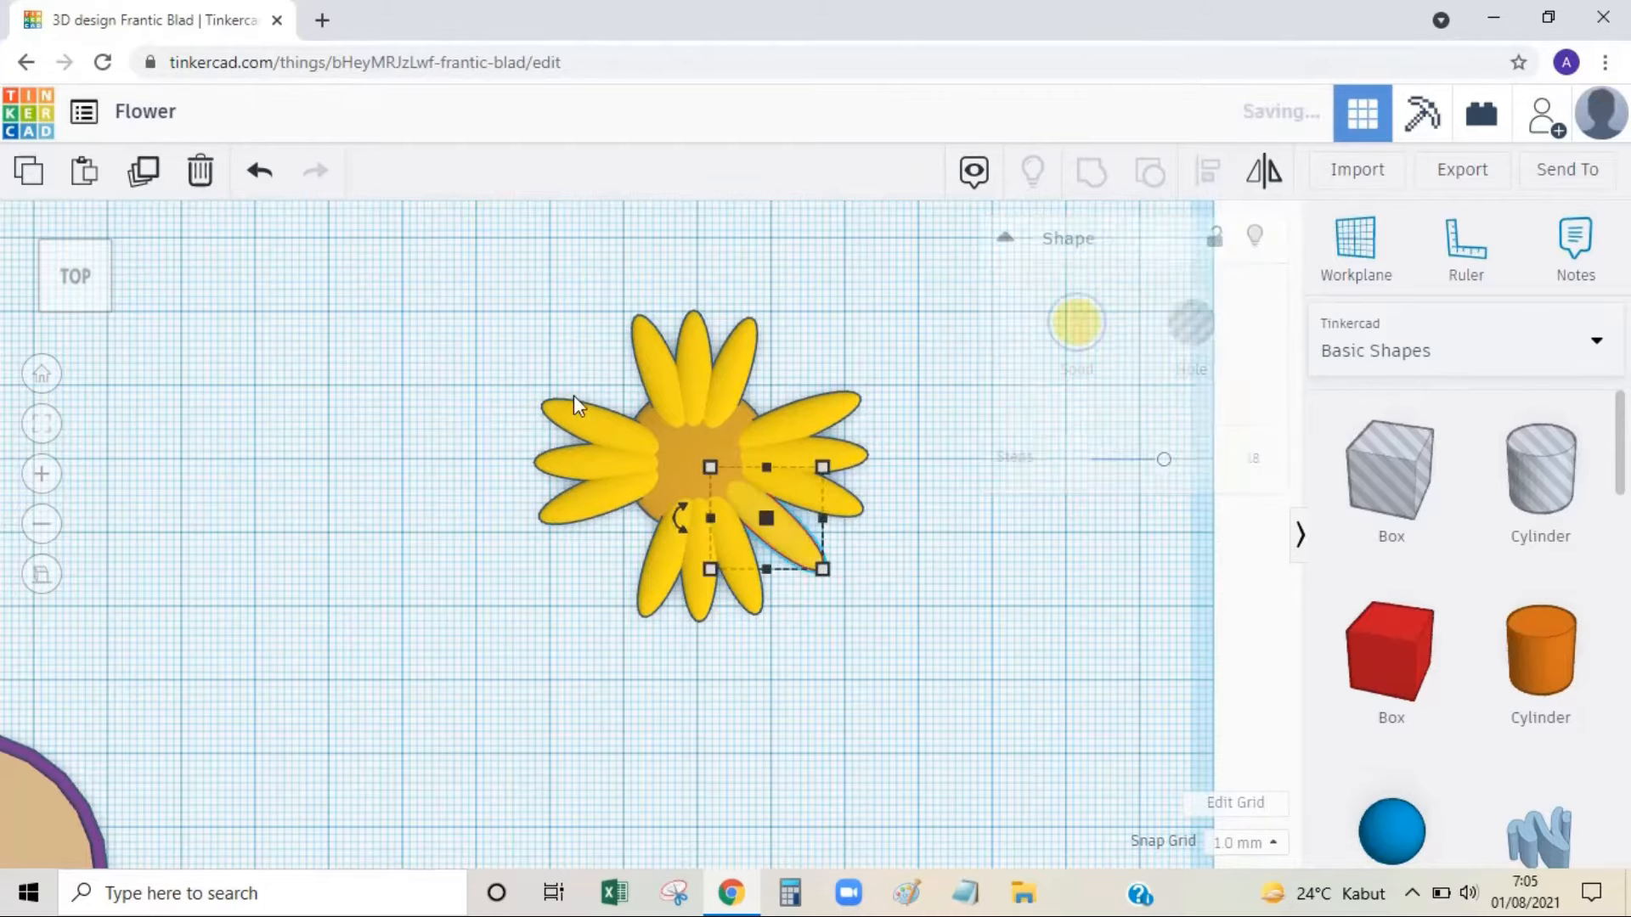
pyautogui.moveTo(781, 523); pyautogui.dragTo(634, 522)
pyautogui.click(159, 183)
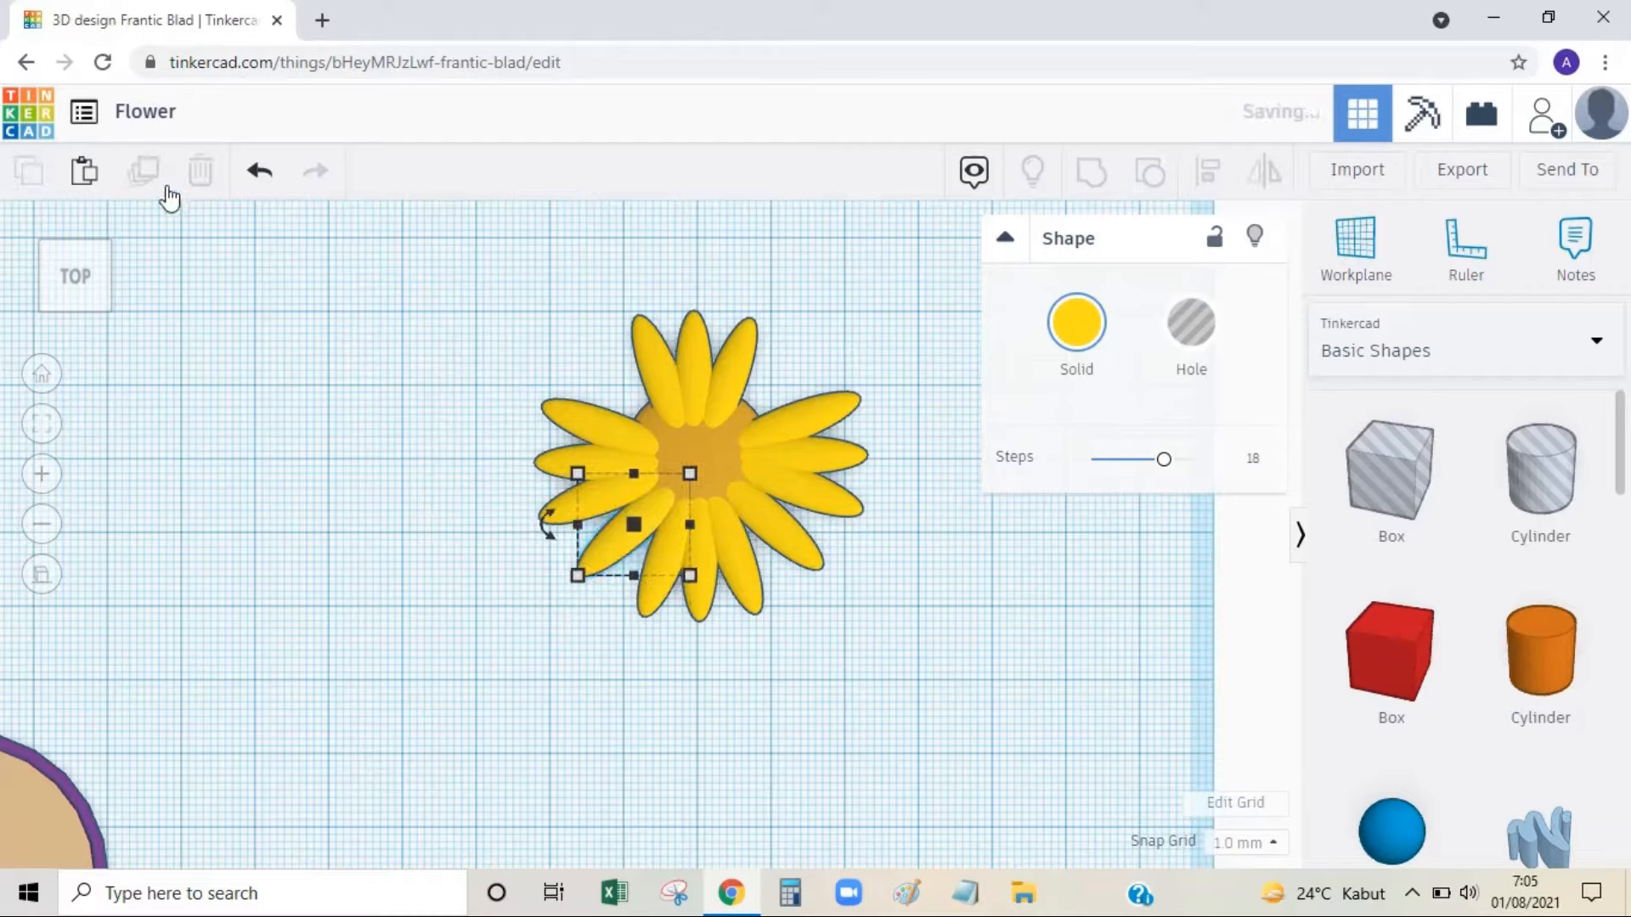
pyautogui.moveTo(811, 548); pyautogui.dragTo(768, 407)
pyautogui.click(853, 401)
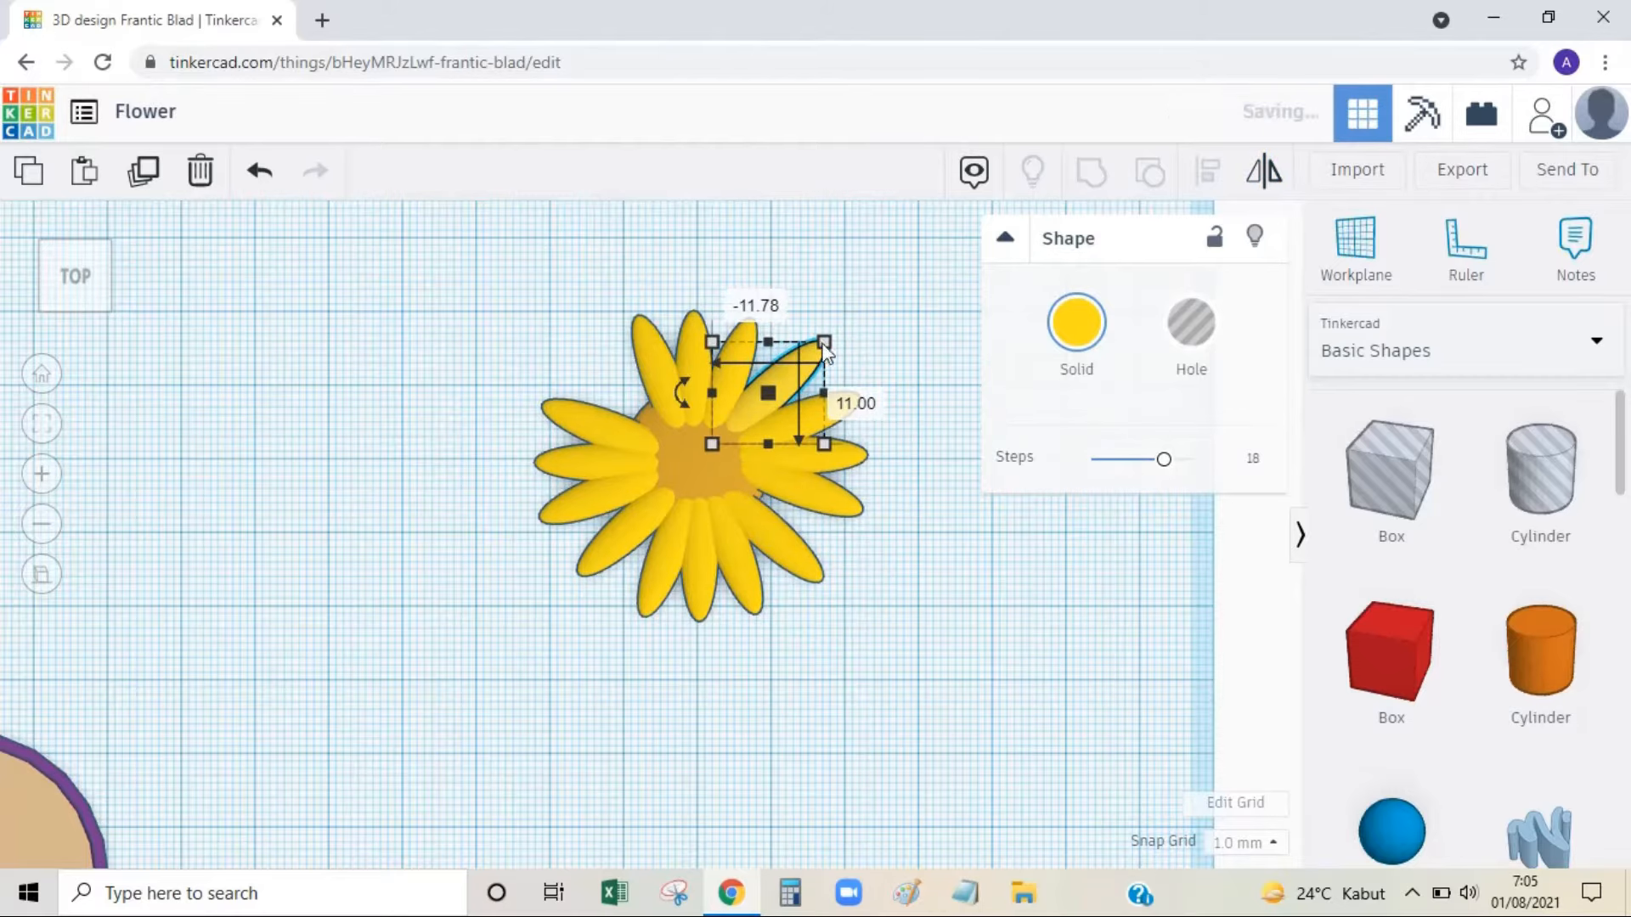
# Duplicate the back-right diagonal petal, mirror the copy left to right and fit it into the back-left gap.
pyautogui.click(146, 184)
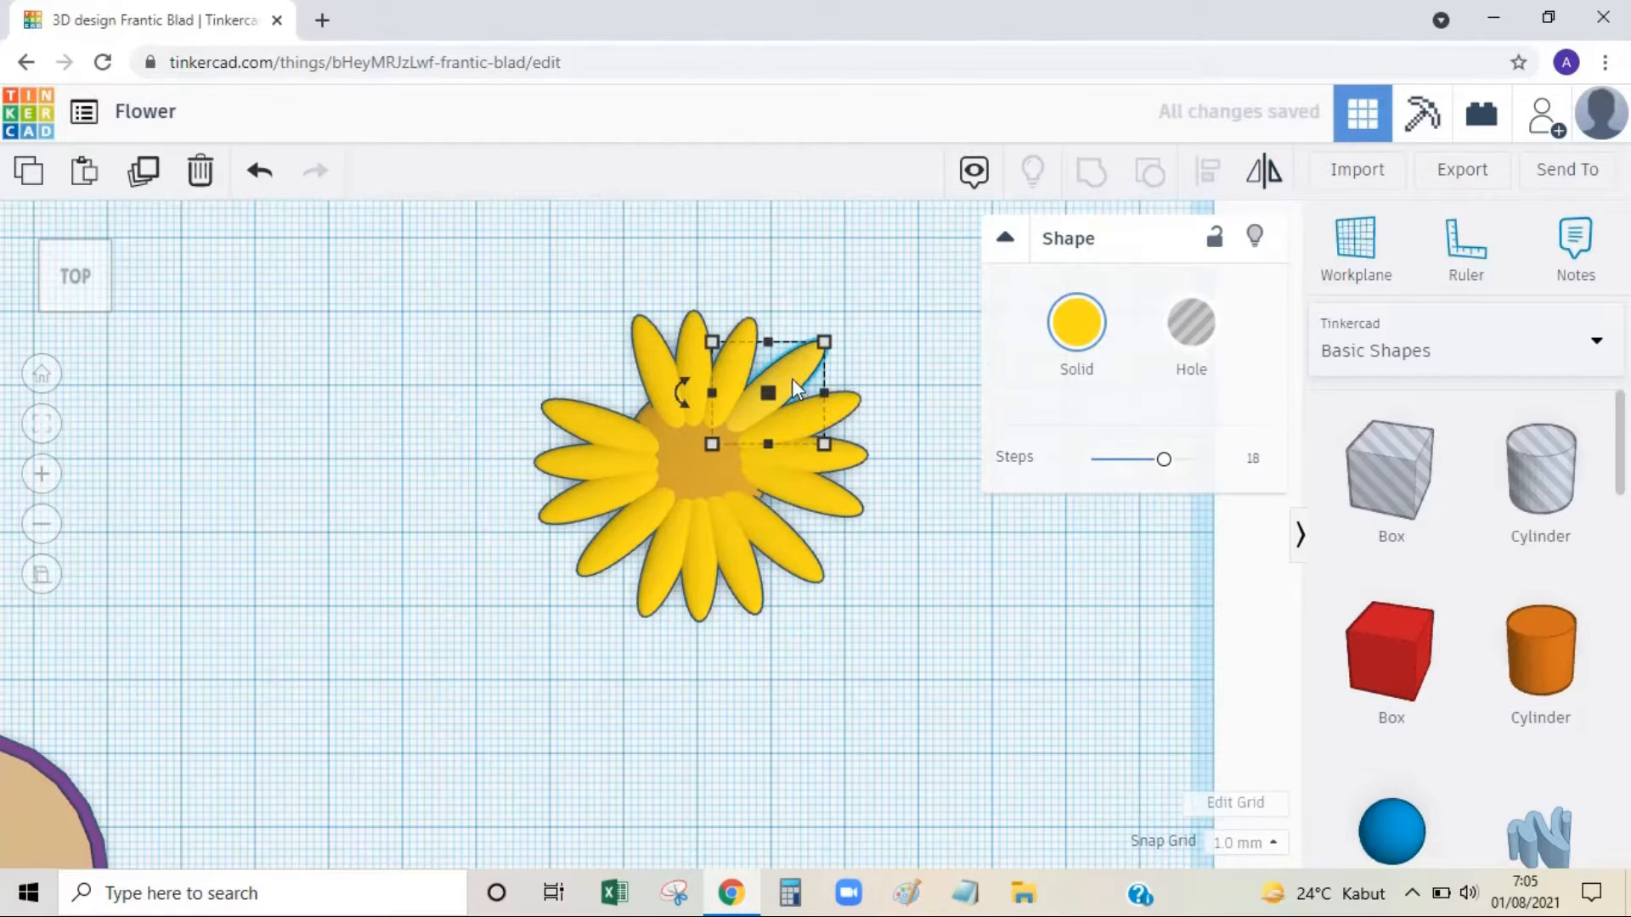
pyautogui.moveTo(792, 379); pyautogui.dragTo(629, 403)
pyautogui.click(1264, 170)
pyautogui.click(395, 463)
# Nudge the front-right diagonal petal slightly to even out its spacing between the neighbouring petals.
pyautogui.moveTo(803, 495); pyautogui.dragTo(809, 504)
pyautogui.moveTo(783, 543); pyautogui.dragTo(792, 538)
pyautogui.click(744, 569)
pyautogui.click(328, 415)
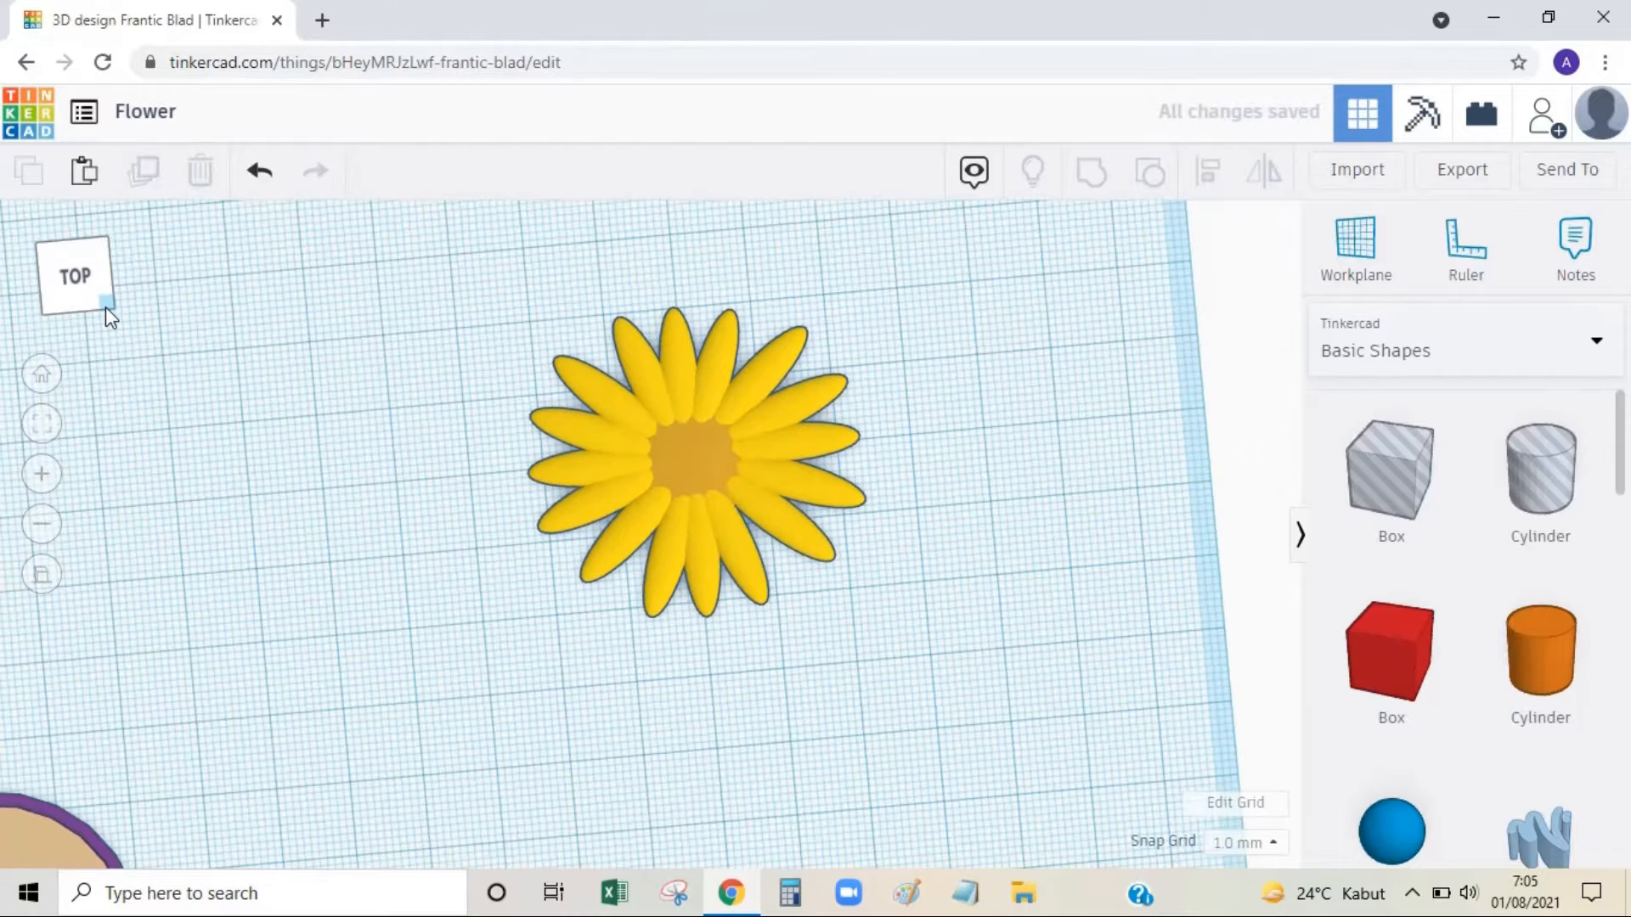
# Select the disc with all its petals and raise the blossom to 79 mm above the workplane.
pyautogui.click(106, 307)
pyautogui.moveTo(514, 465); pyautogui.dragTo(1018, 778)
pyautogui.moveTo(732, 578); pyautogui.dragTo(726, 496)
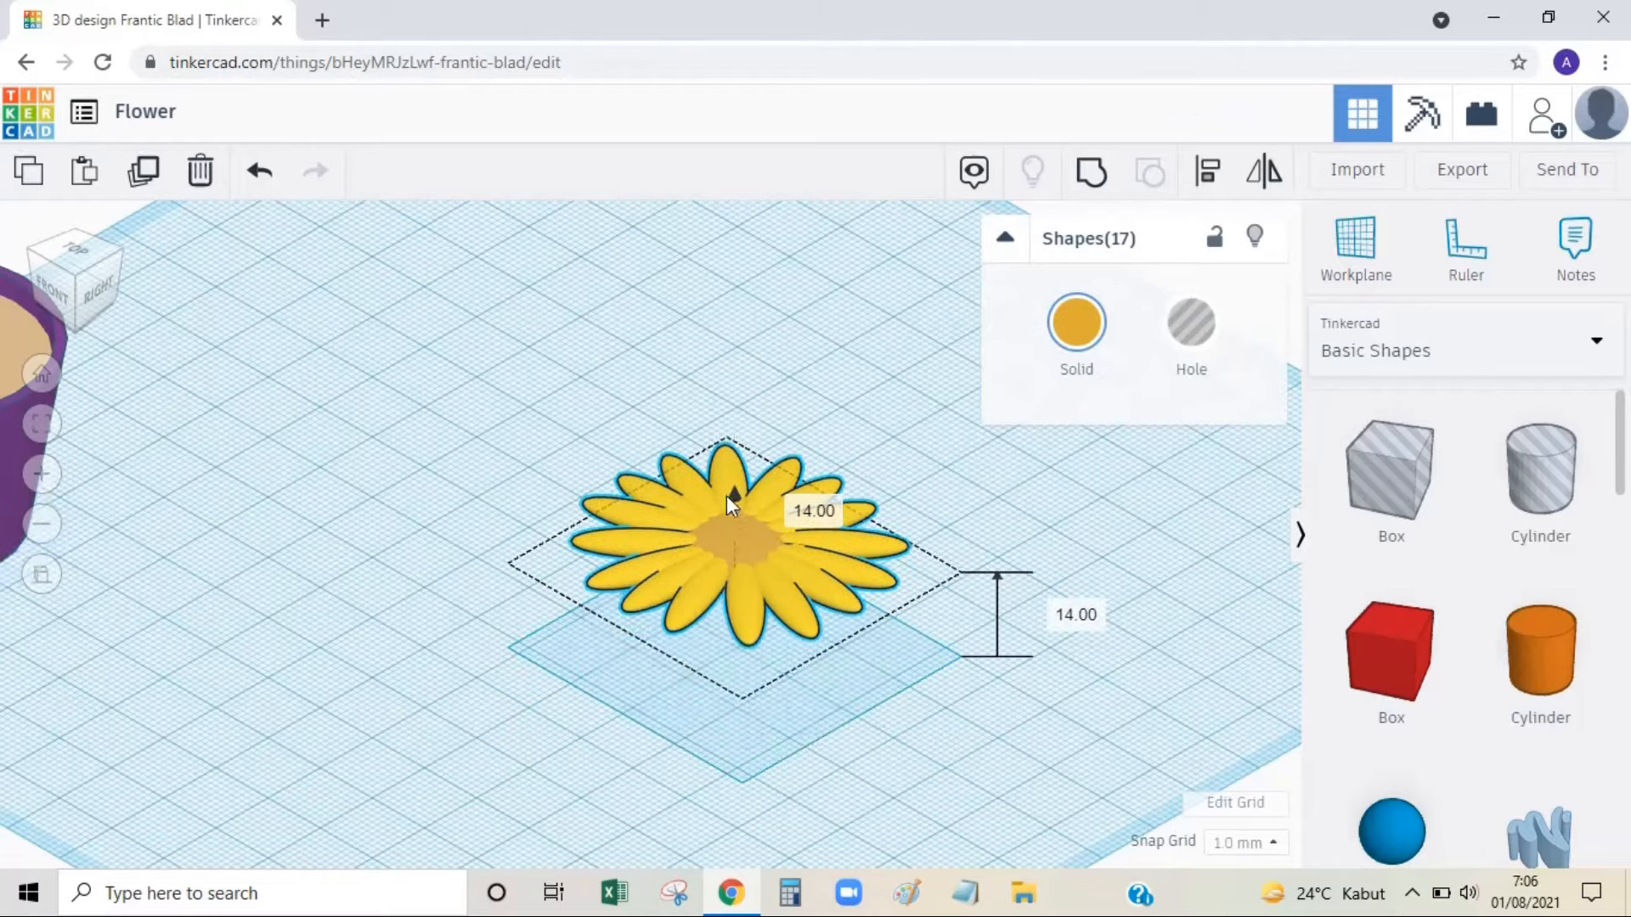
pyautogui.click(1085, 623)
pyautogui.write('79')
pyautogui.press('Return')
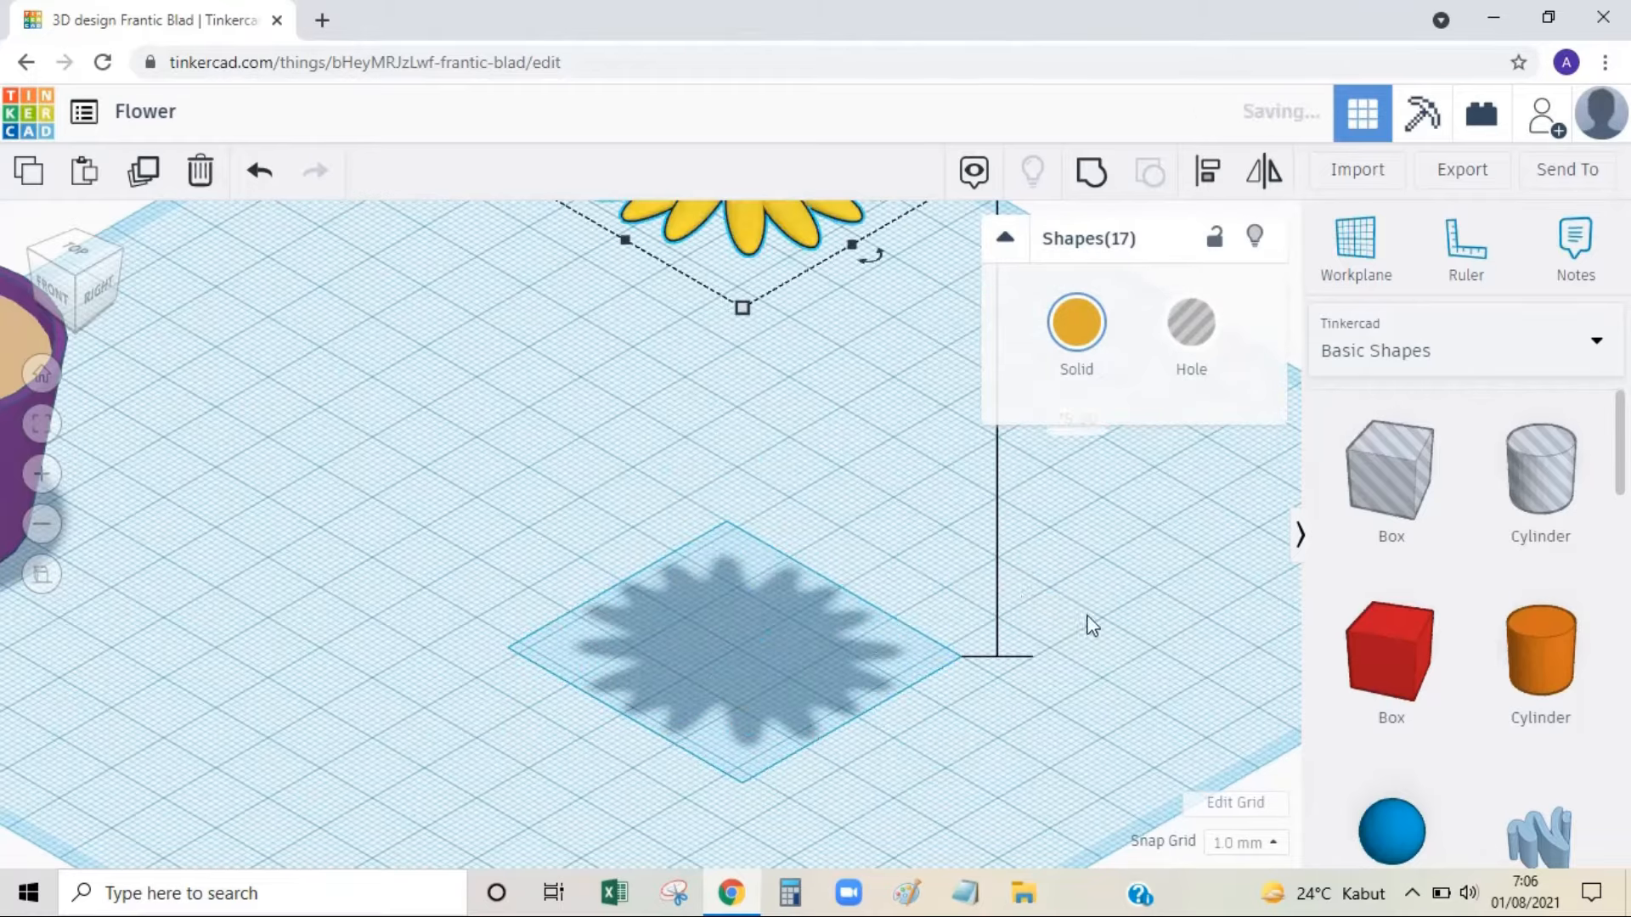
# Tilt the raised blossom so that its face points toward the front.
pyautogui.click(620, 553)
pyautogui.scroll(-2, 618, 554)
pyautogui.scroll(-1, 620, 553)
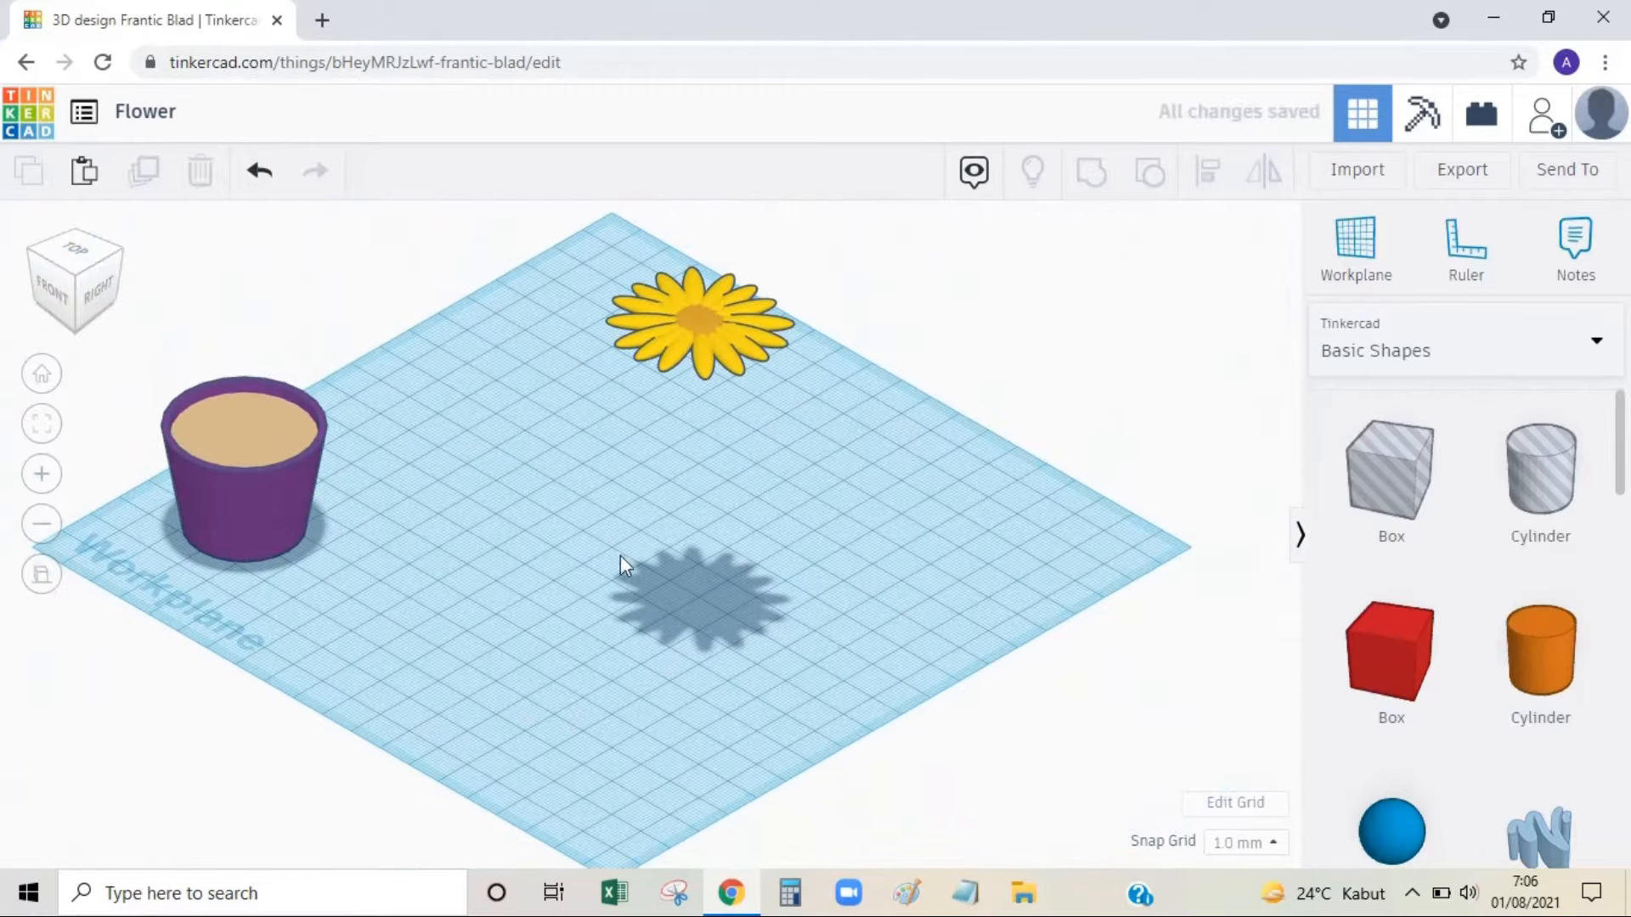
pyautogui.click(698, 321)
pyautogui.moveTo(627, 253); pyautogui.dragTo(600, 281)
pyautogui.click(839, 562)
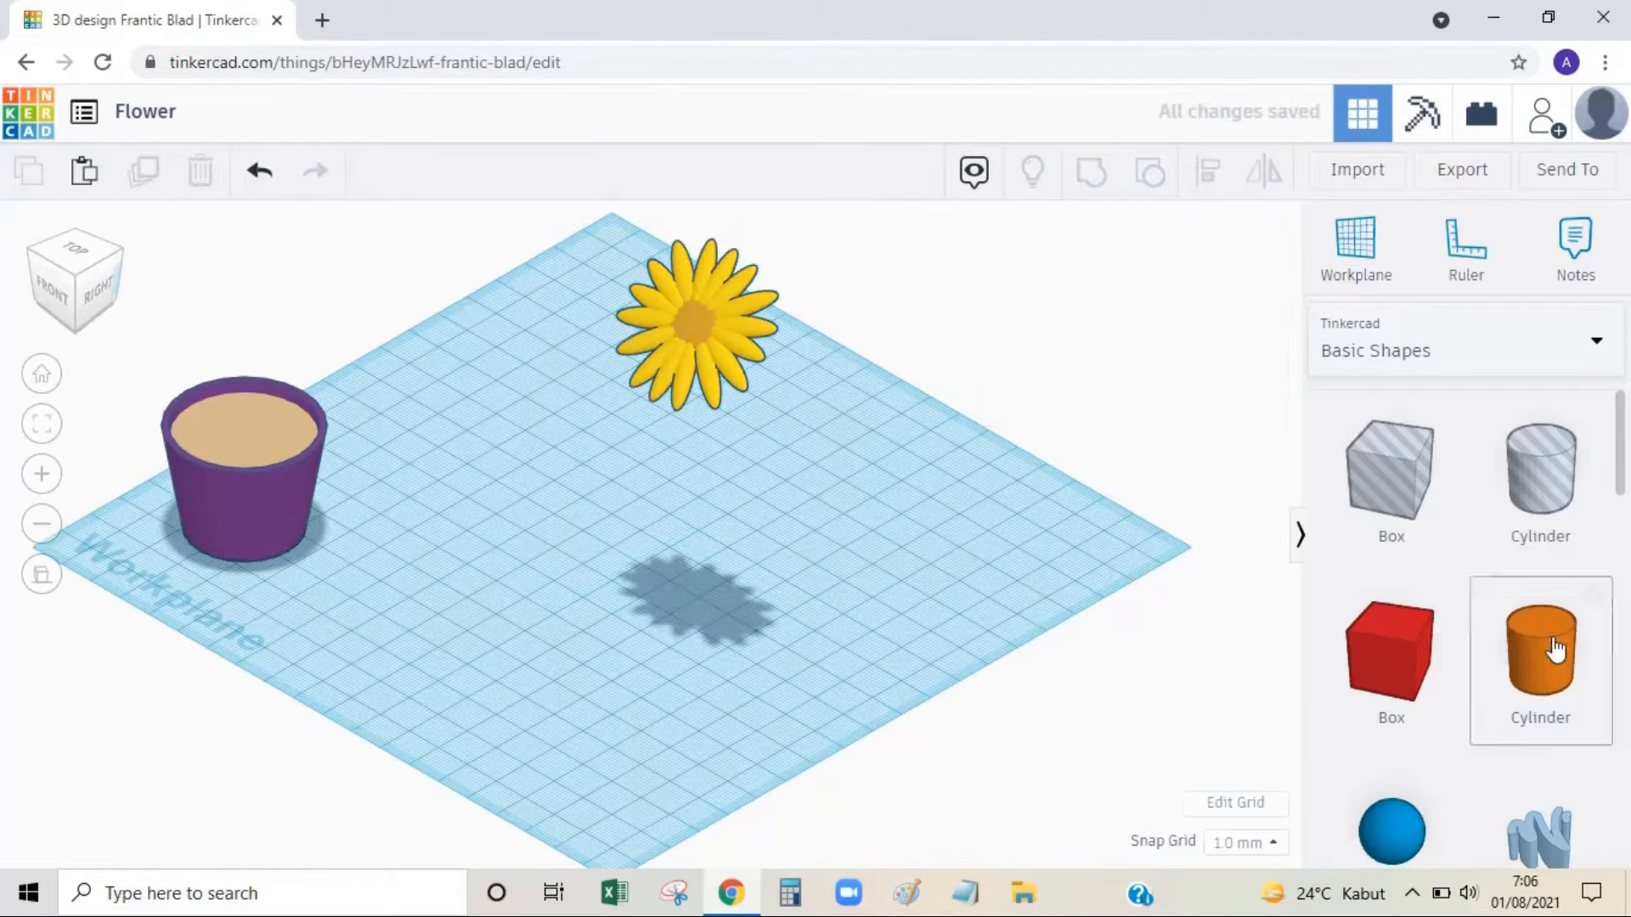
# Place a thin orange cylinder beside the blossom as the stem and set its height to 75 mm.
pyautogui.moveTo(1554, 650); pyautogui.dragTo(829, 547)
pyautogui.click(941, 514)
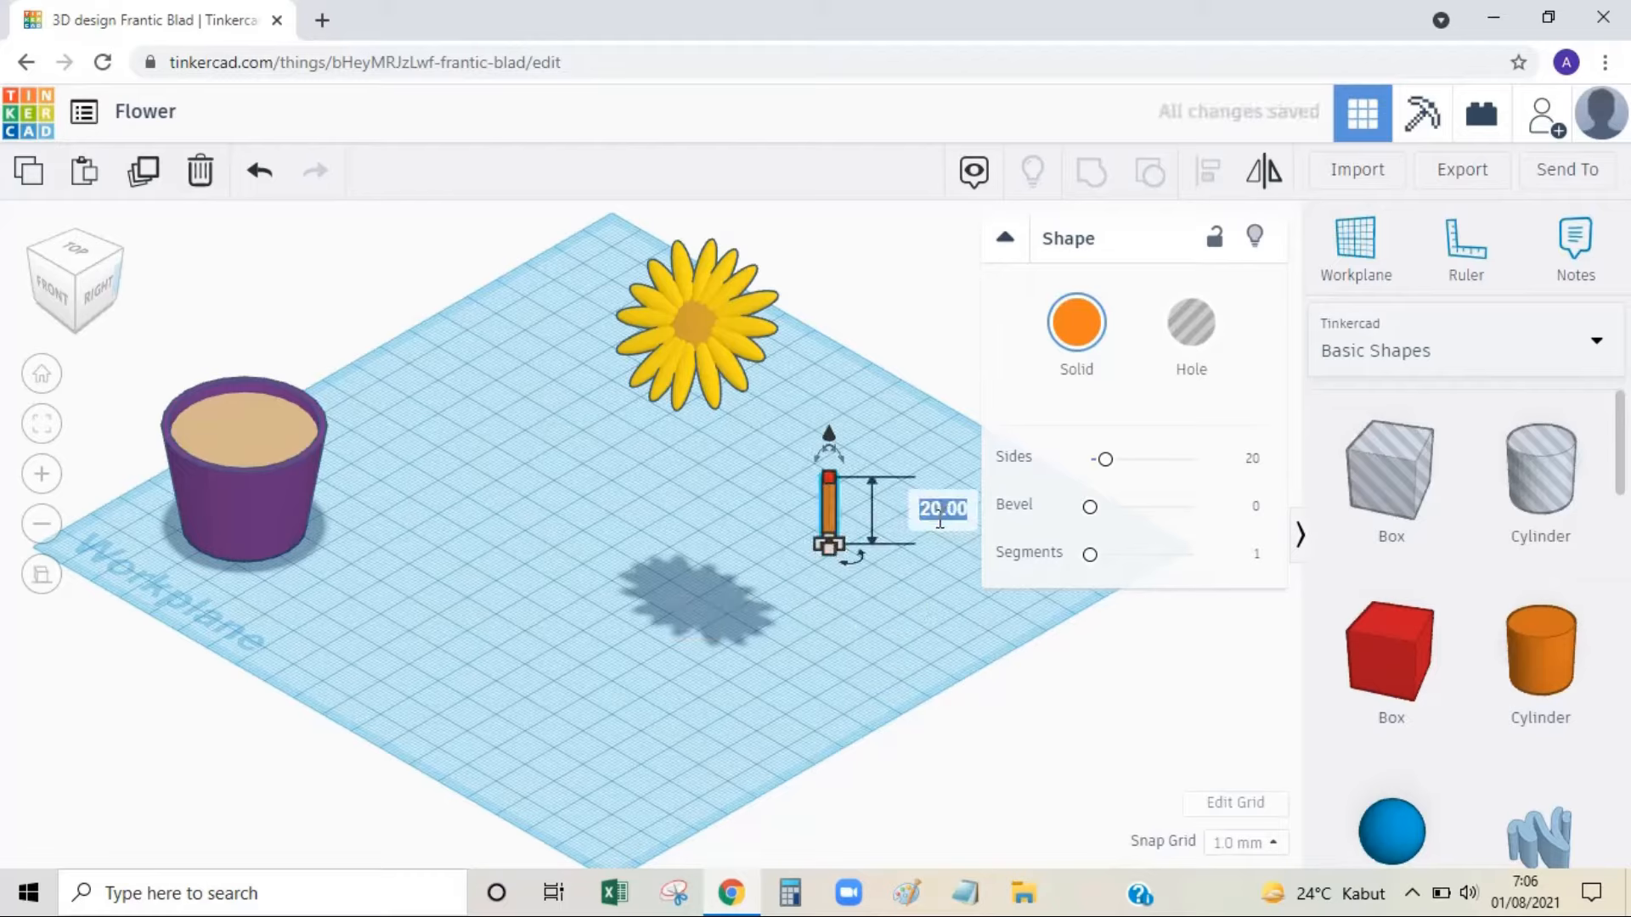
pyautogui.write('70')
pyautogui.press('Return')
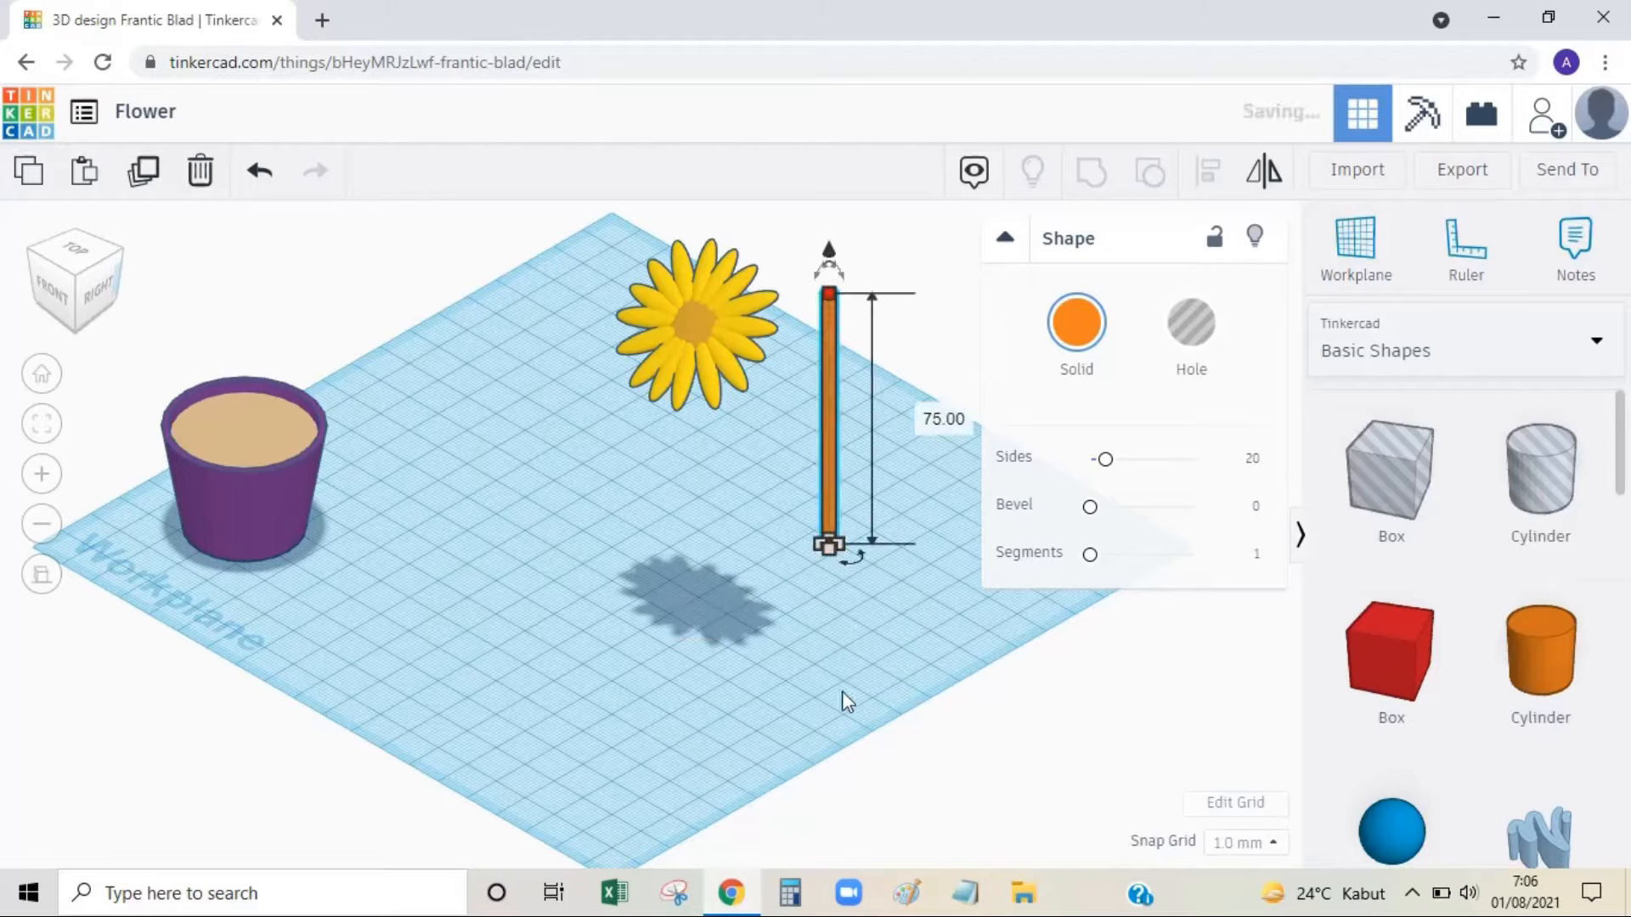
pyautogui.click(843, 690)
# Raise the stem cylinder to 2 mm above the workplane.
pyautogui.click(828, 318)
pyautogui.moveTo(829, 537)
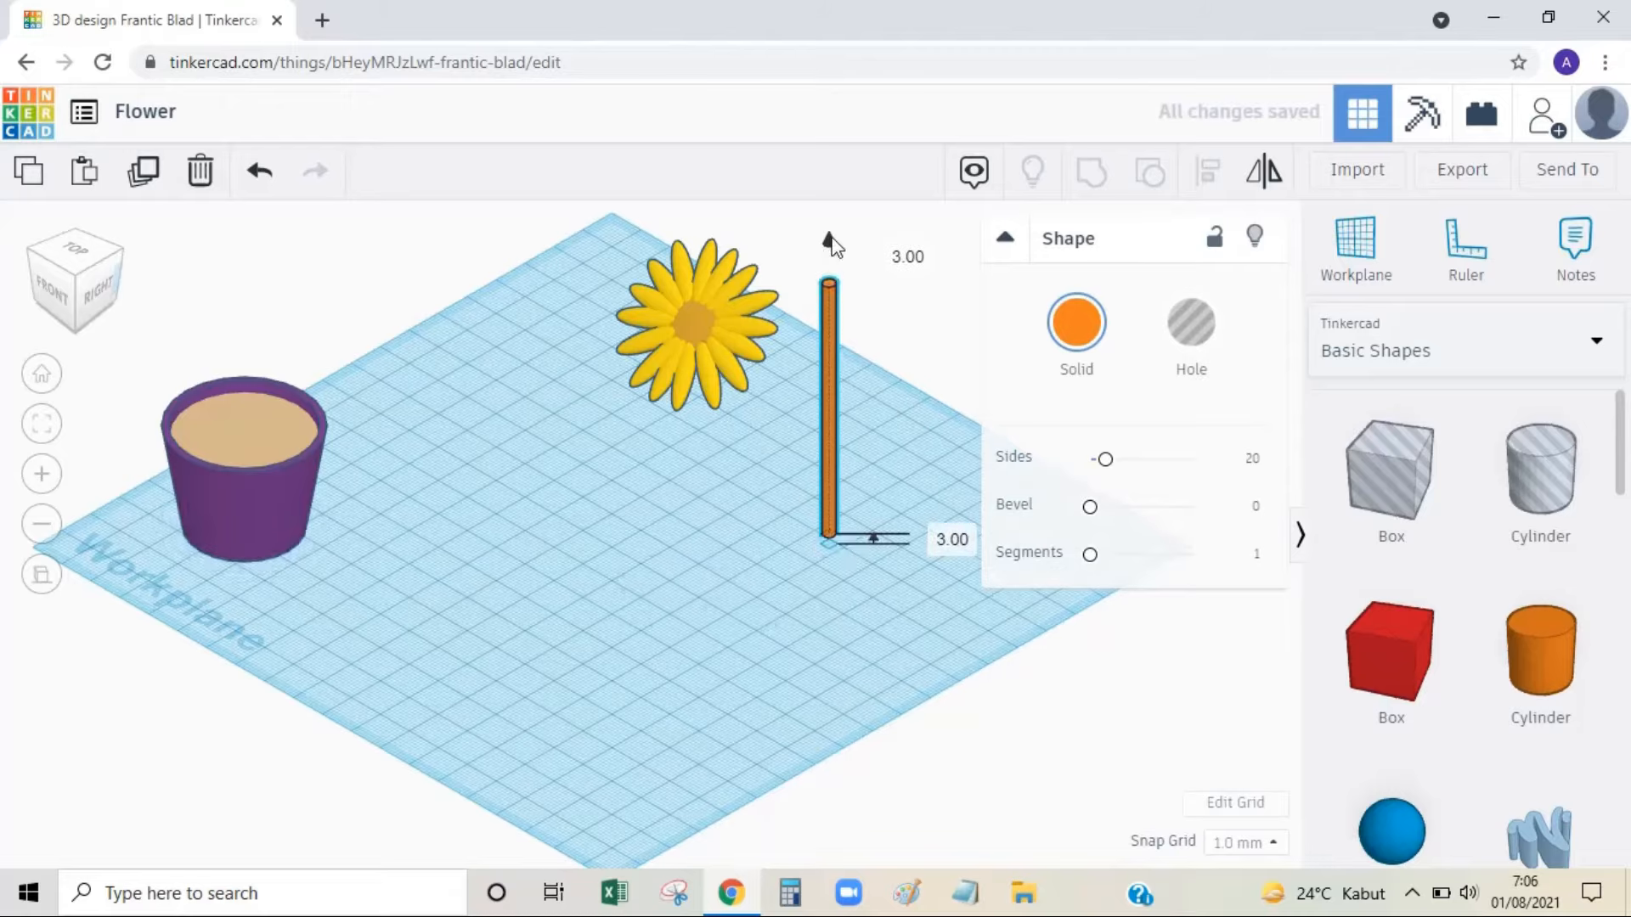
pyautogui.click(952, 538)
pyautogui.write('2')
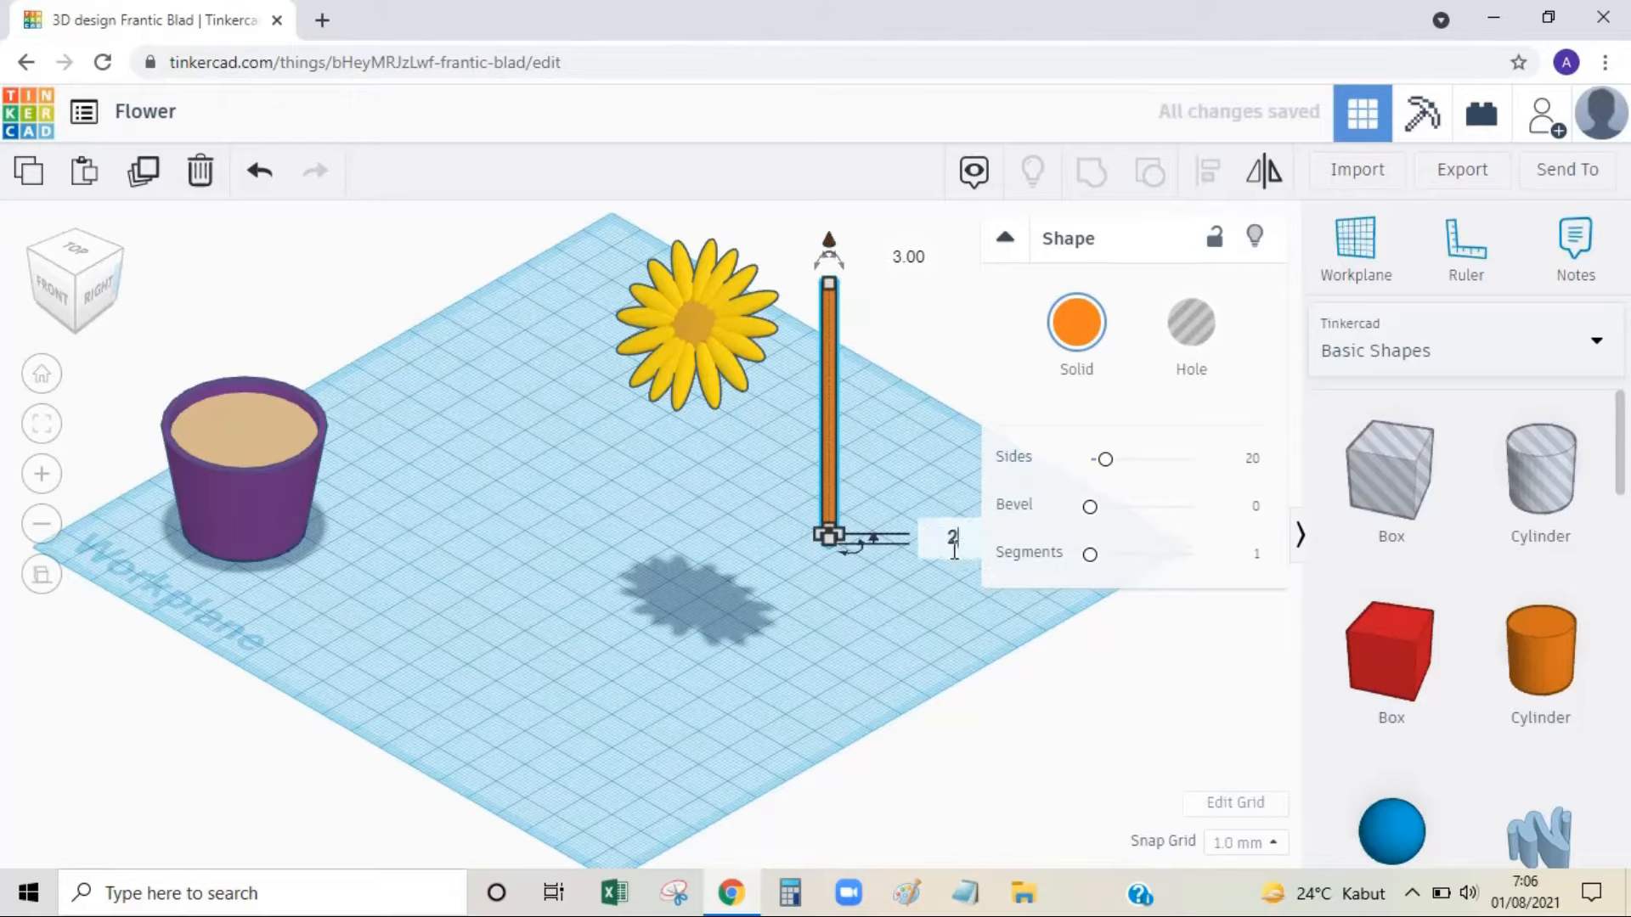
pyautogui.press('Return')
pyautogui.click(843, 428)
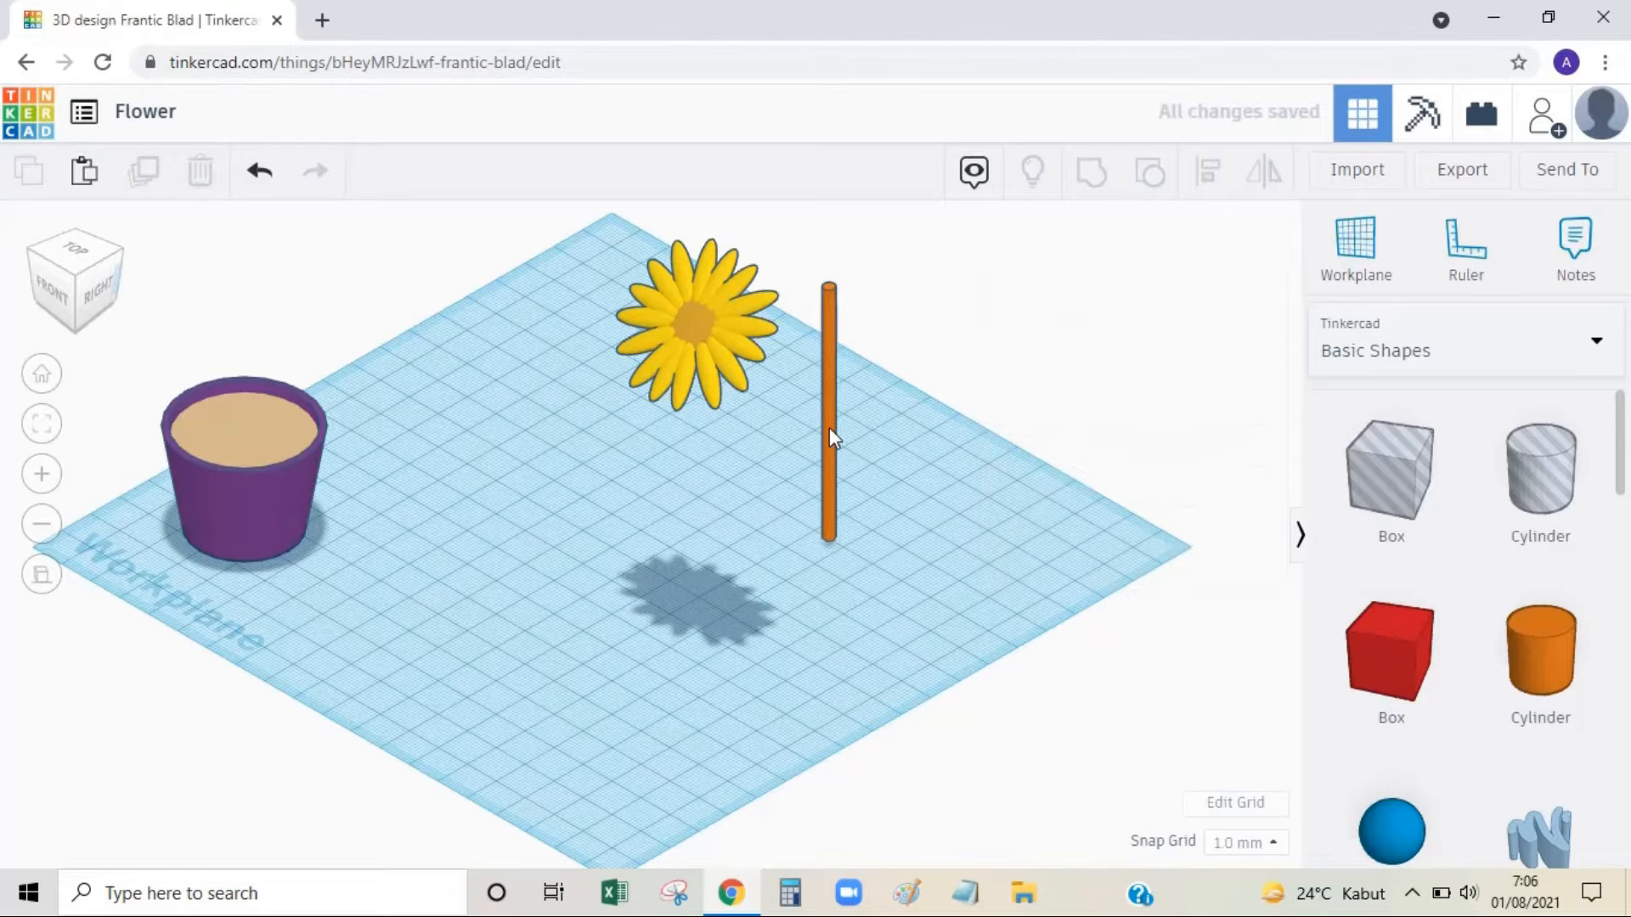
# Move the stem beneath the blossom and line it up behind the disc in the side view.
pyautogui.moveTo(829, 427); pyautogui.dragTo(695, 486)
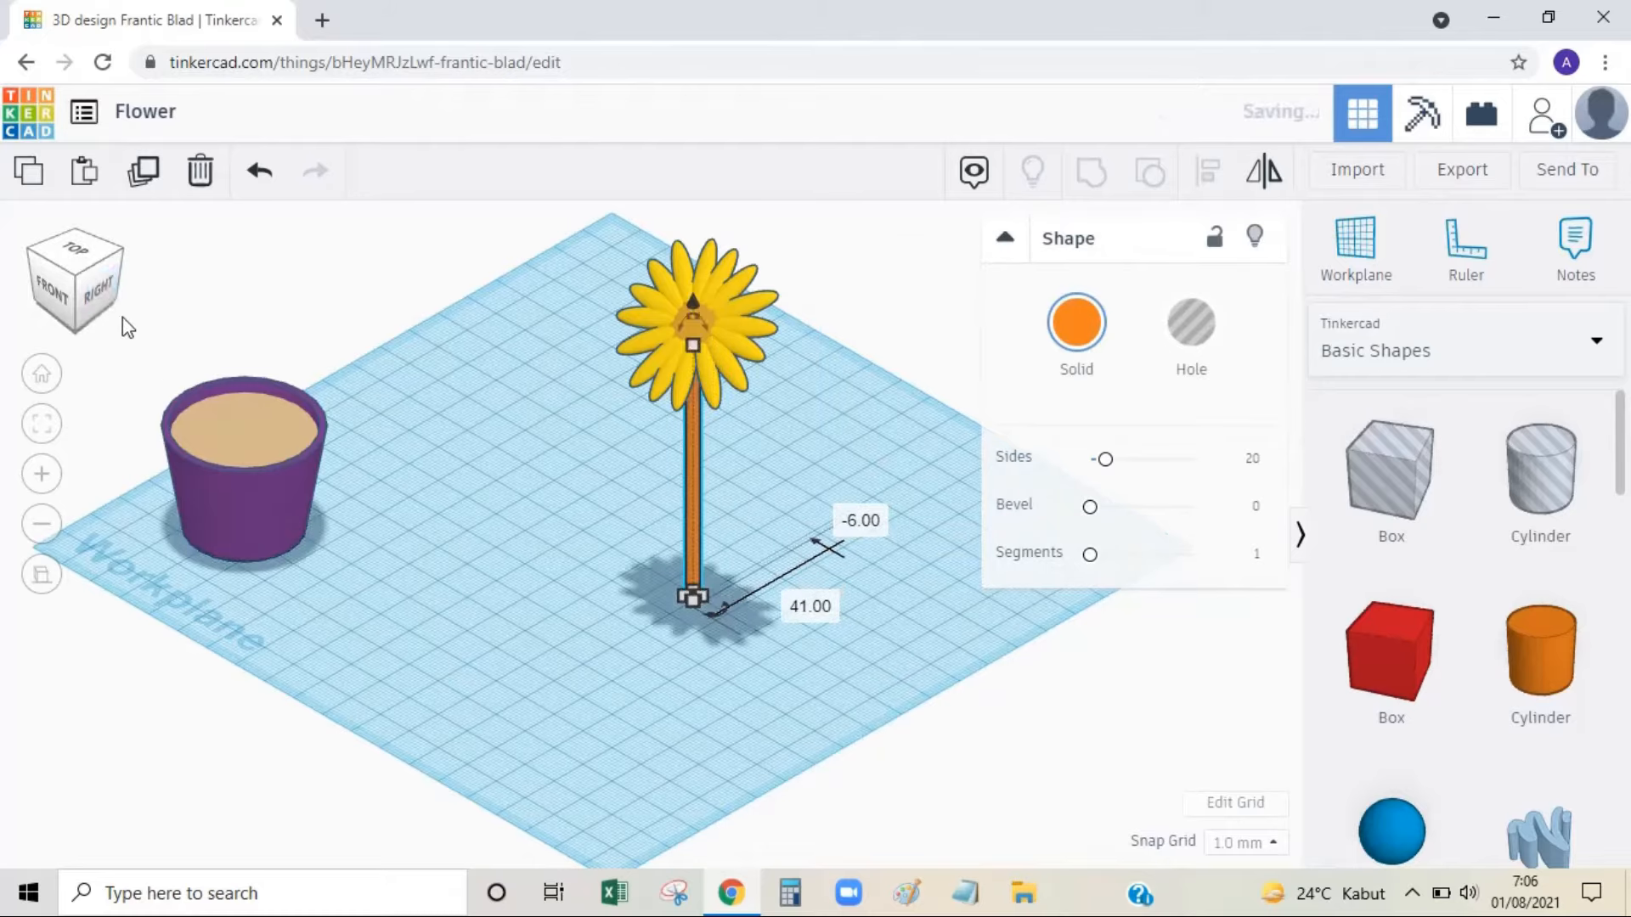
pyautogui.click(99, 288)
pyautogui.moveTo(685, 409); pyautogui.dragTo(704, 417)
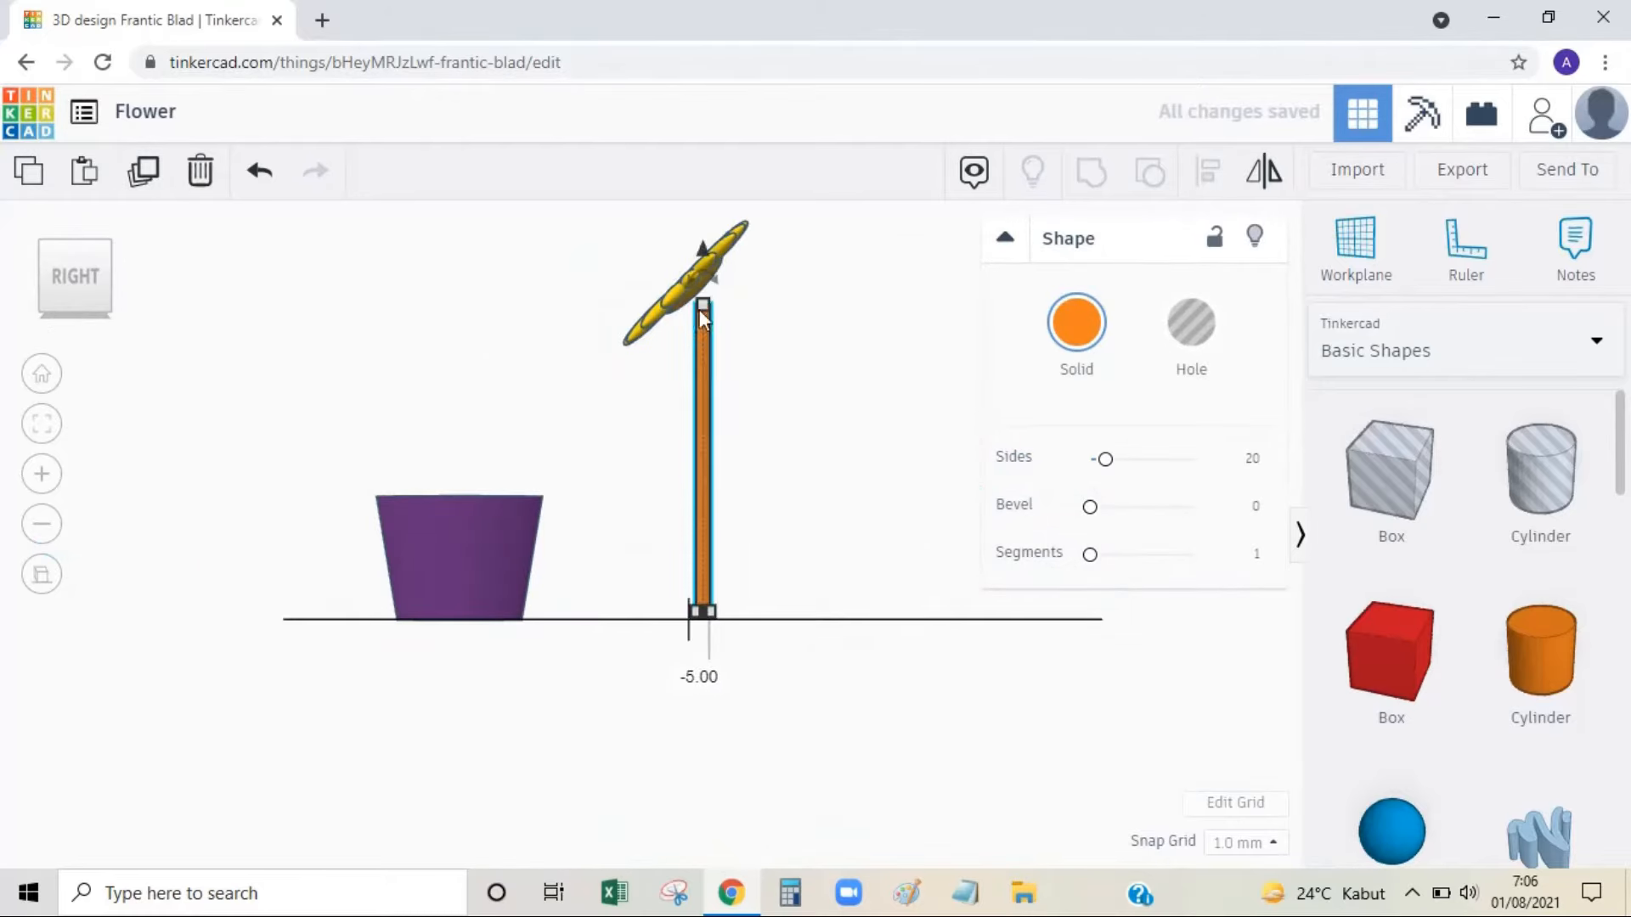
# Set the stem's height to 80 mm so that it reaches the blossom.
pyautogui.moveTo(704, 303)
pyautogui.click(817, 455)
pyautogui.write('80')
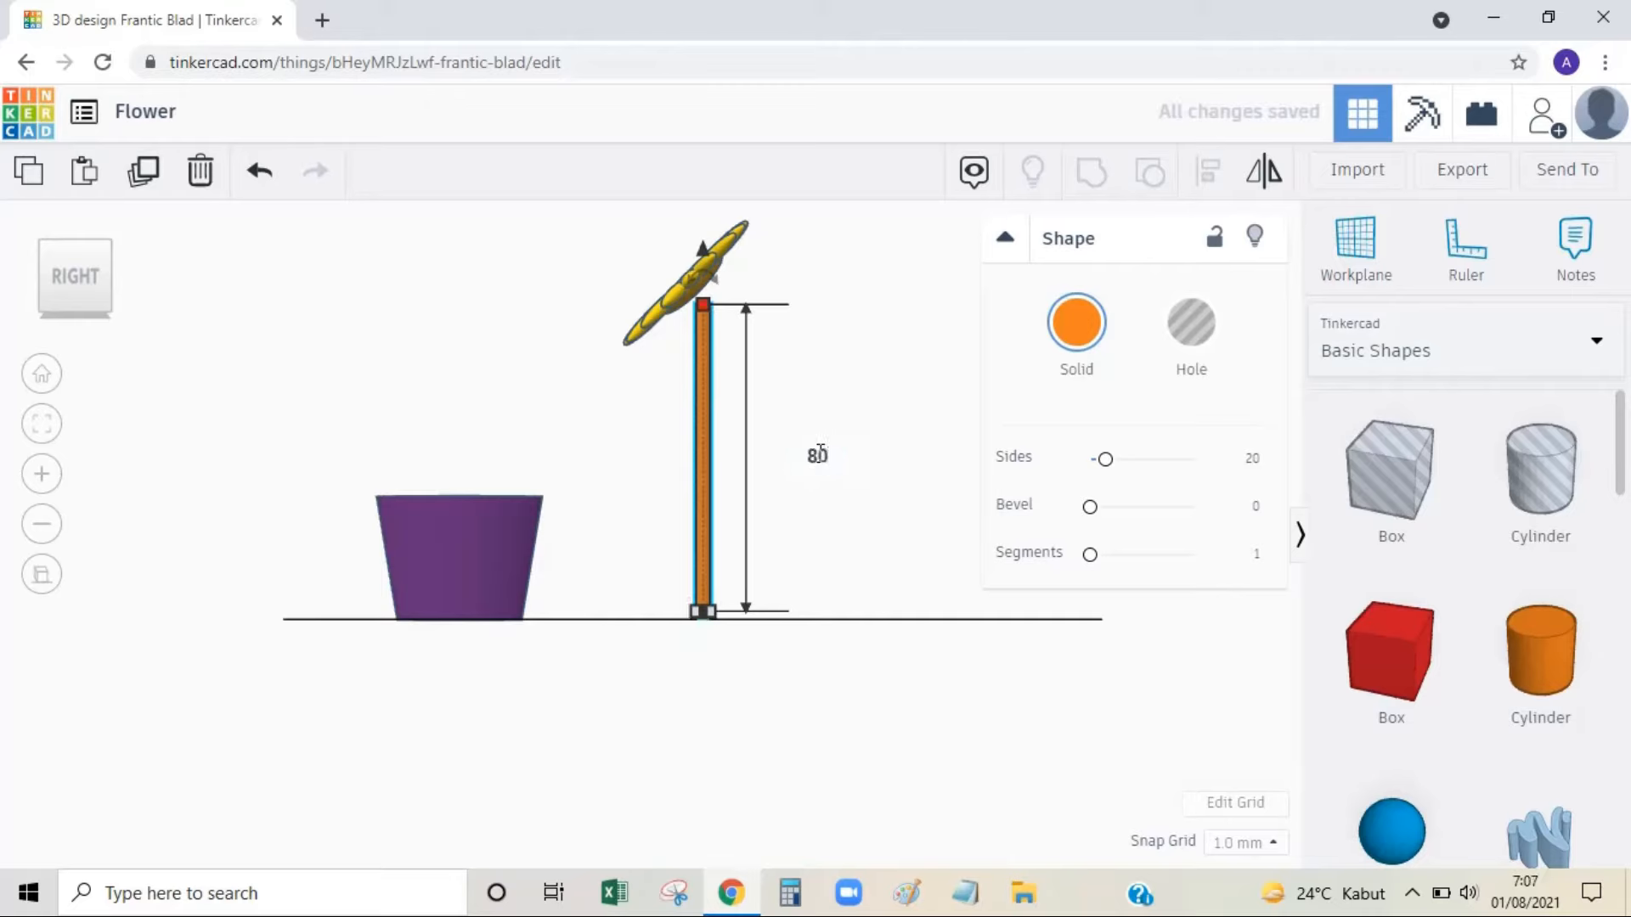
pyautogui.press('Return')
pyautogui.click(117, 263)
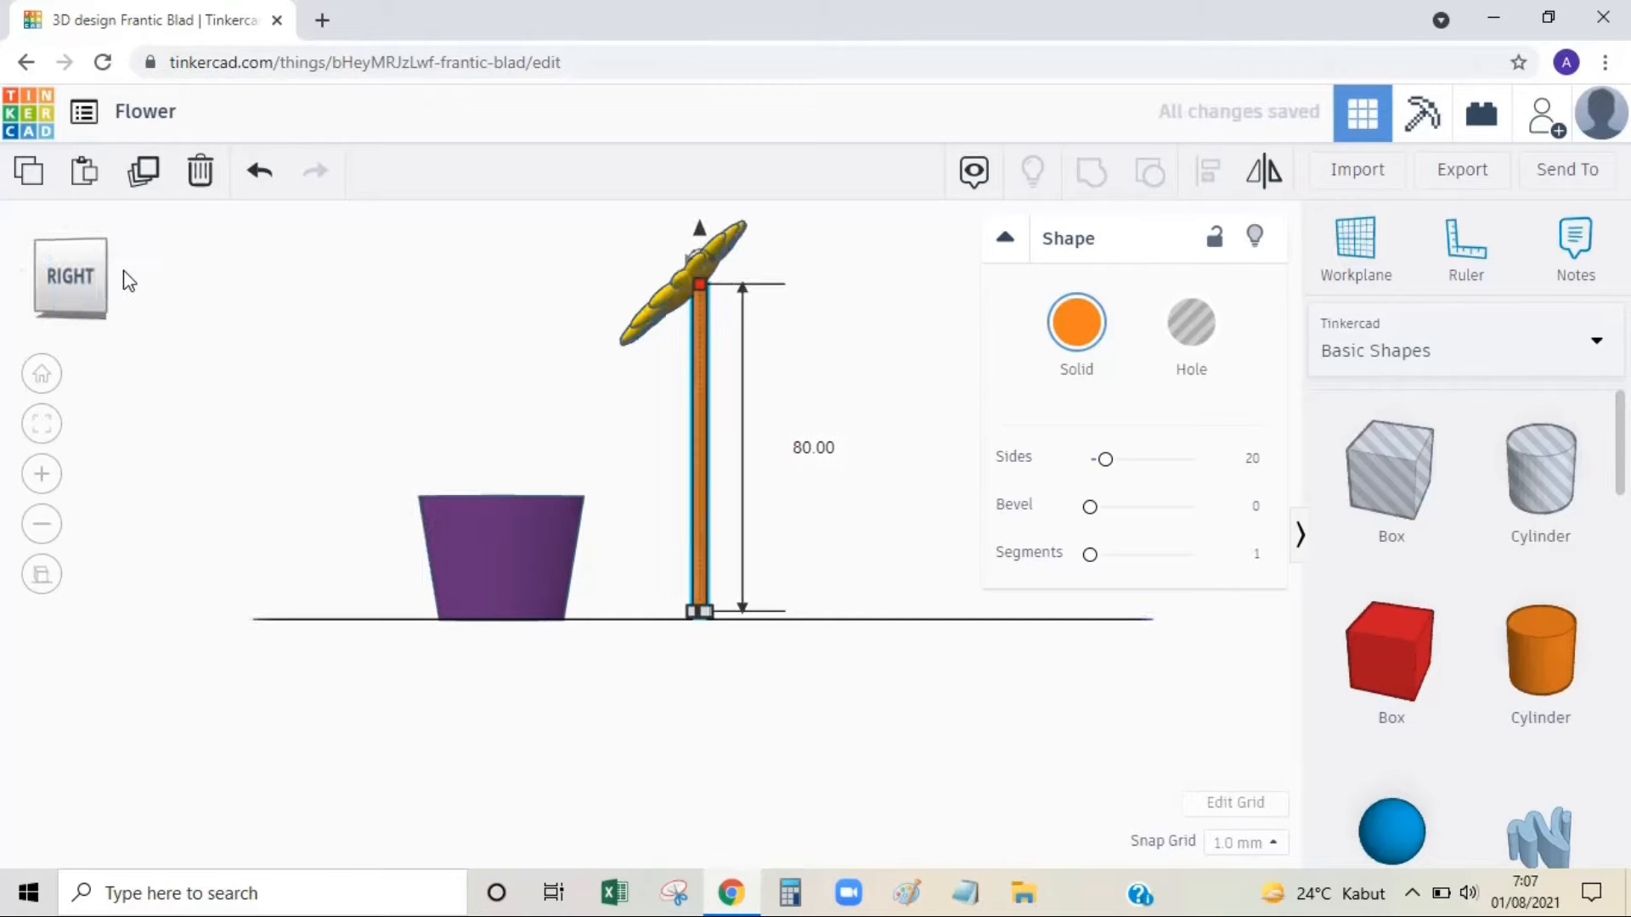
pyautogui.click(705, 450)
pyautogui.click(705, 432)
pyautogui.moveTo(356, 425); pyautogui.dragTo(660, 545, button='right')
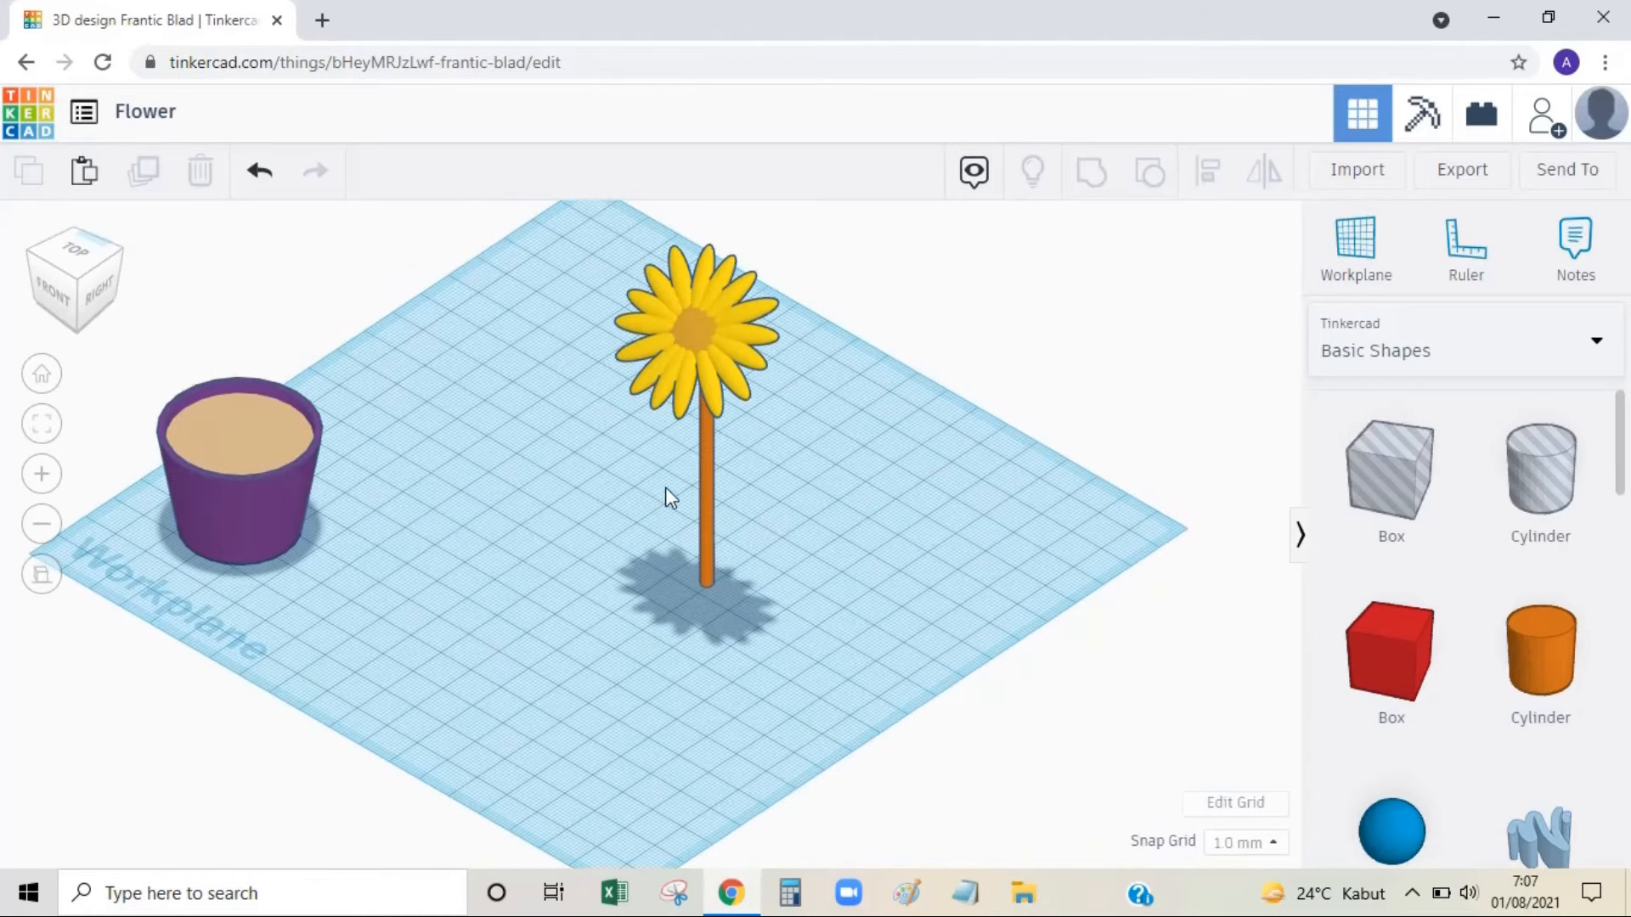
# Duplicate the stem, move the copy beside it and shorten the copy into a small branch piece.
pyautogui.click(707, 471)
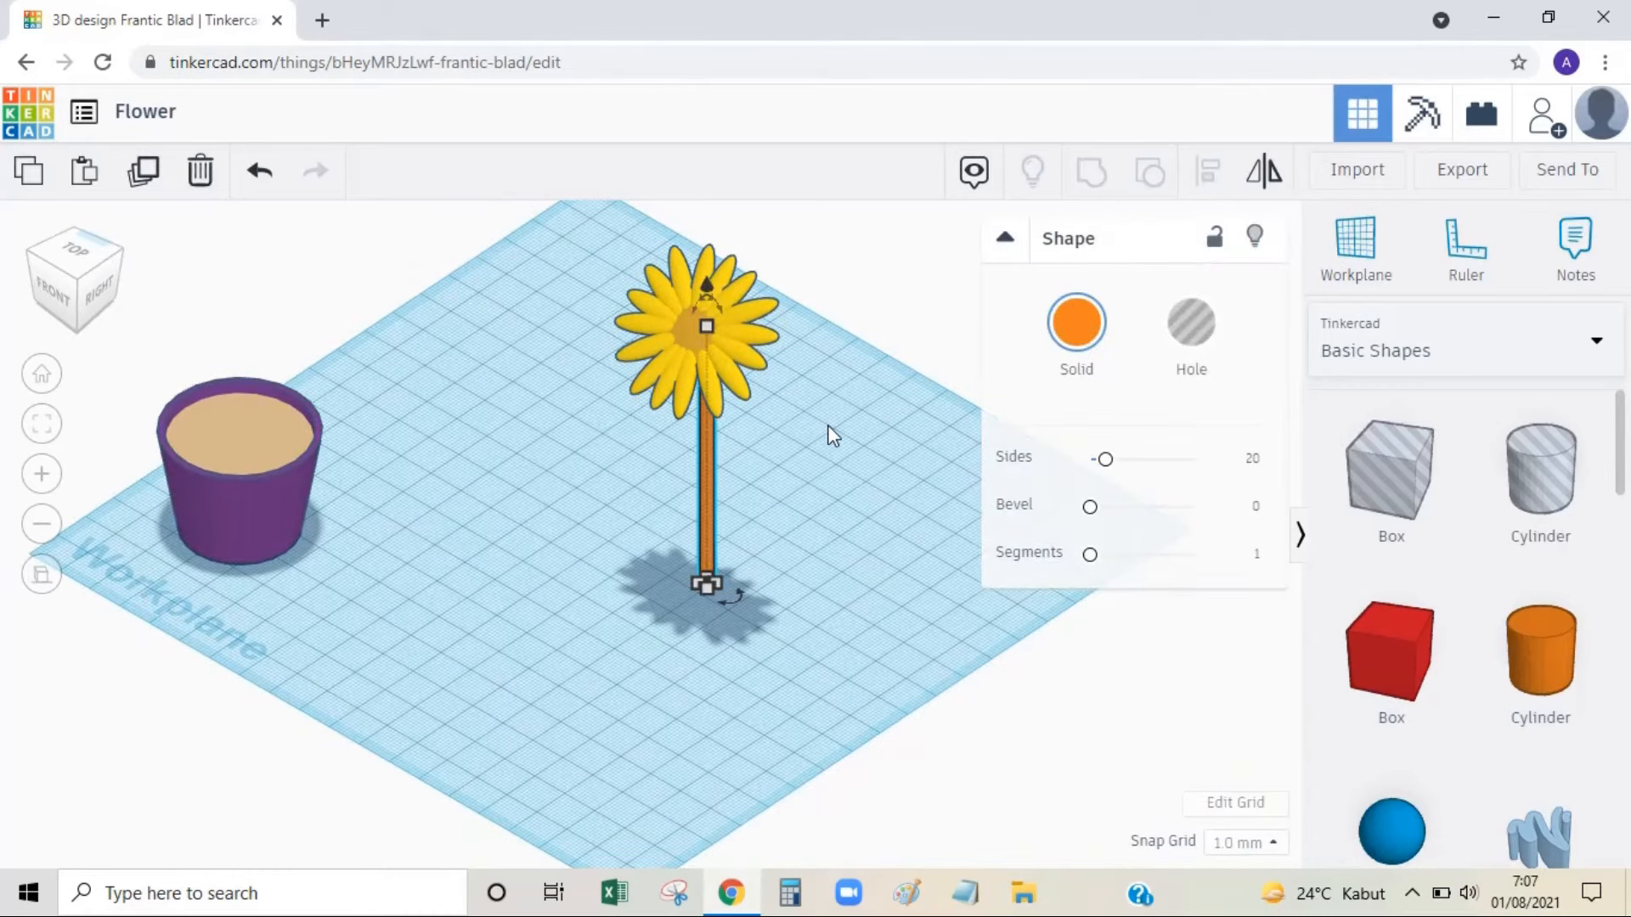
pyautogui.hotkey('ctrl', 'd')
pyautogui.moveTo(710, 489); pyautogui.dragTo(847, 493)
pyautogui.click(960, 469)
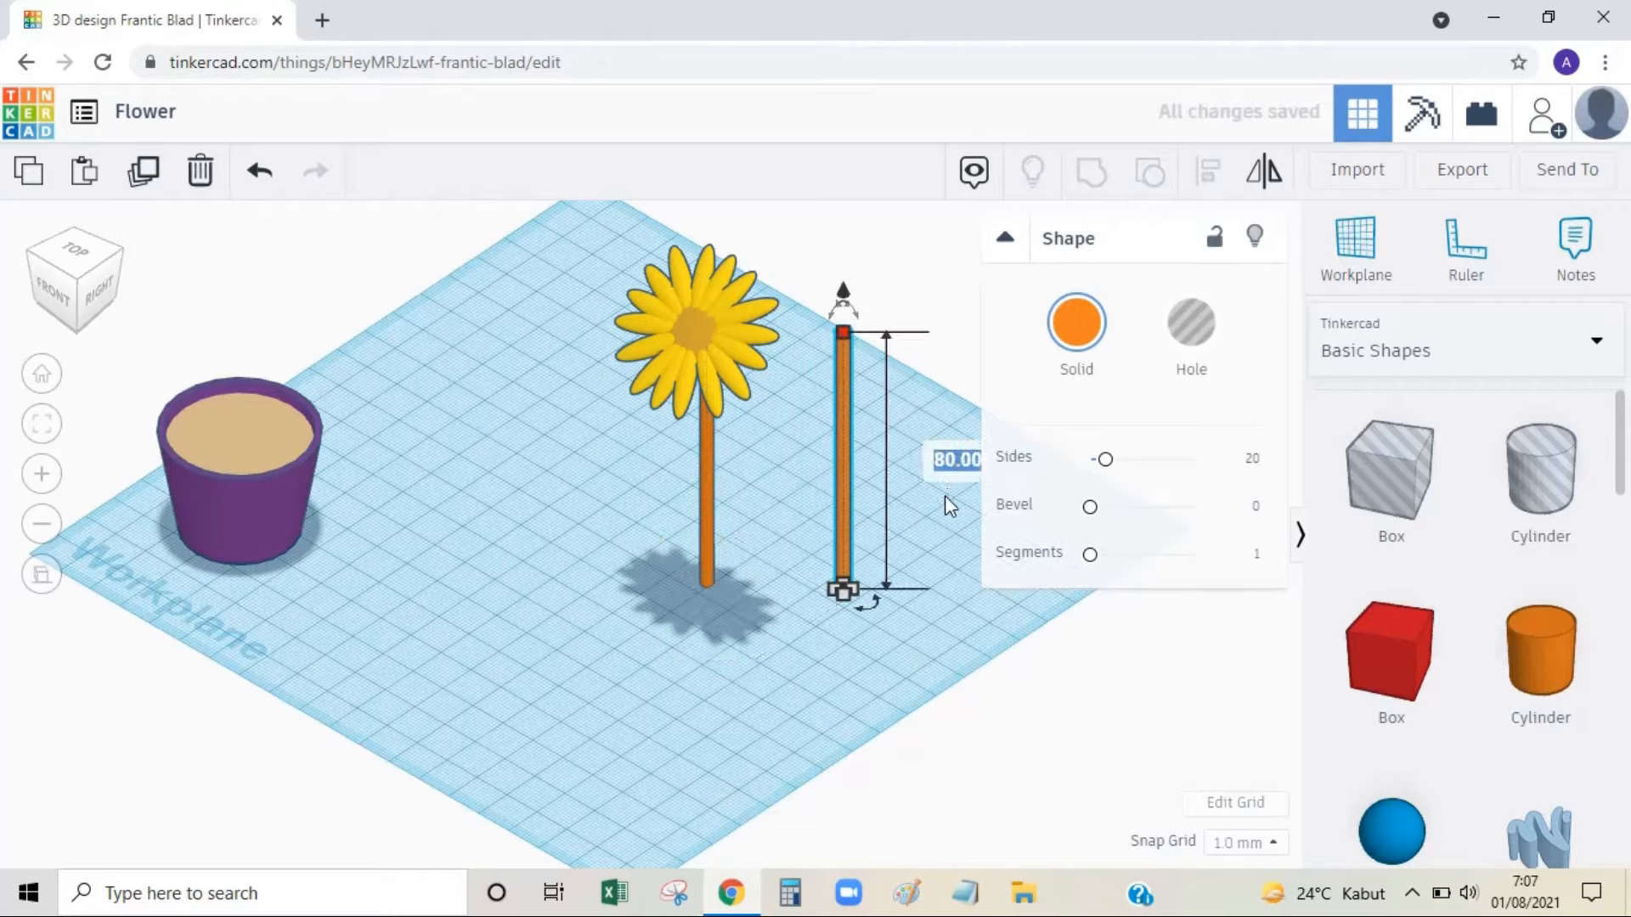
pyautogui.write('0')
pyautogui.press('Return')
pyautogui.click(926, 527)
pyautogui.scroll(5, 883, 450)
pyautogui.write('3')
pyautogui.click(788, 703)
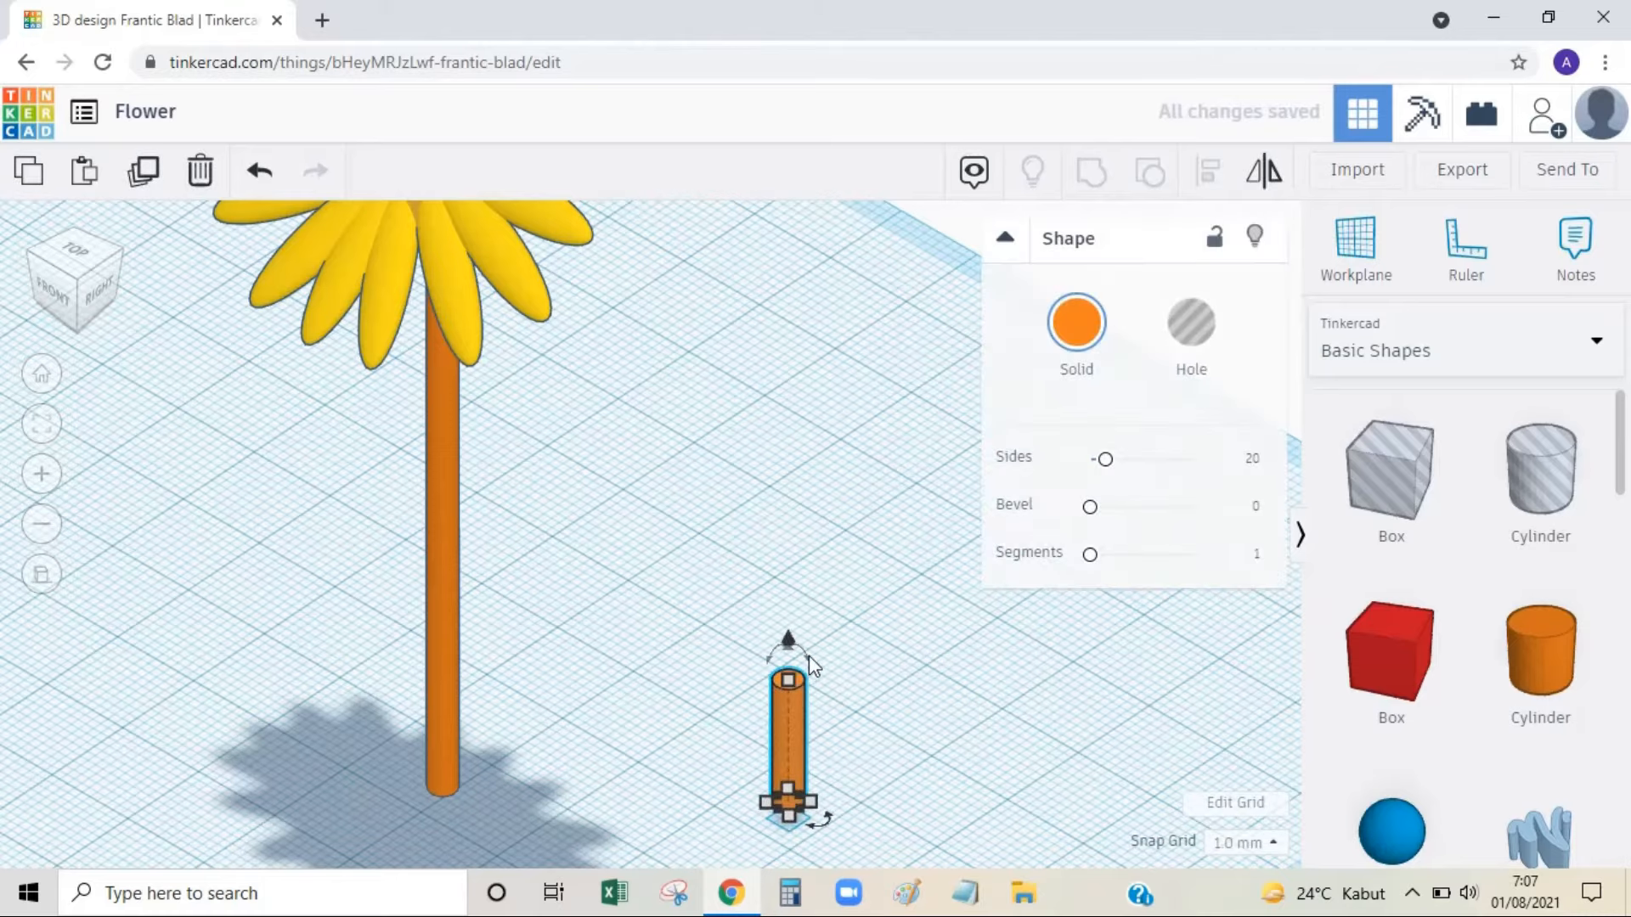
# Tilt the short branch cylinder diagonally and move it closer to the stem.
pyautogui.moveTo(810, 660); pyautogui.dragTo(858, 722)
pyautogui.click(807, 729)
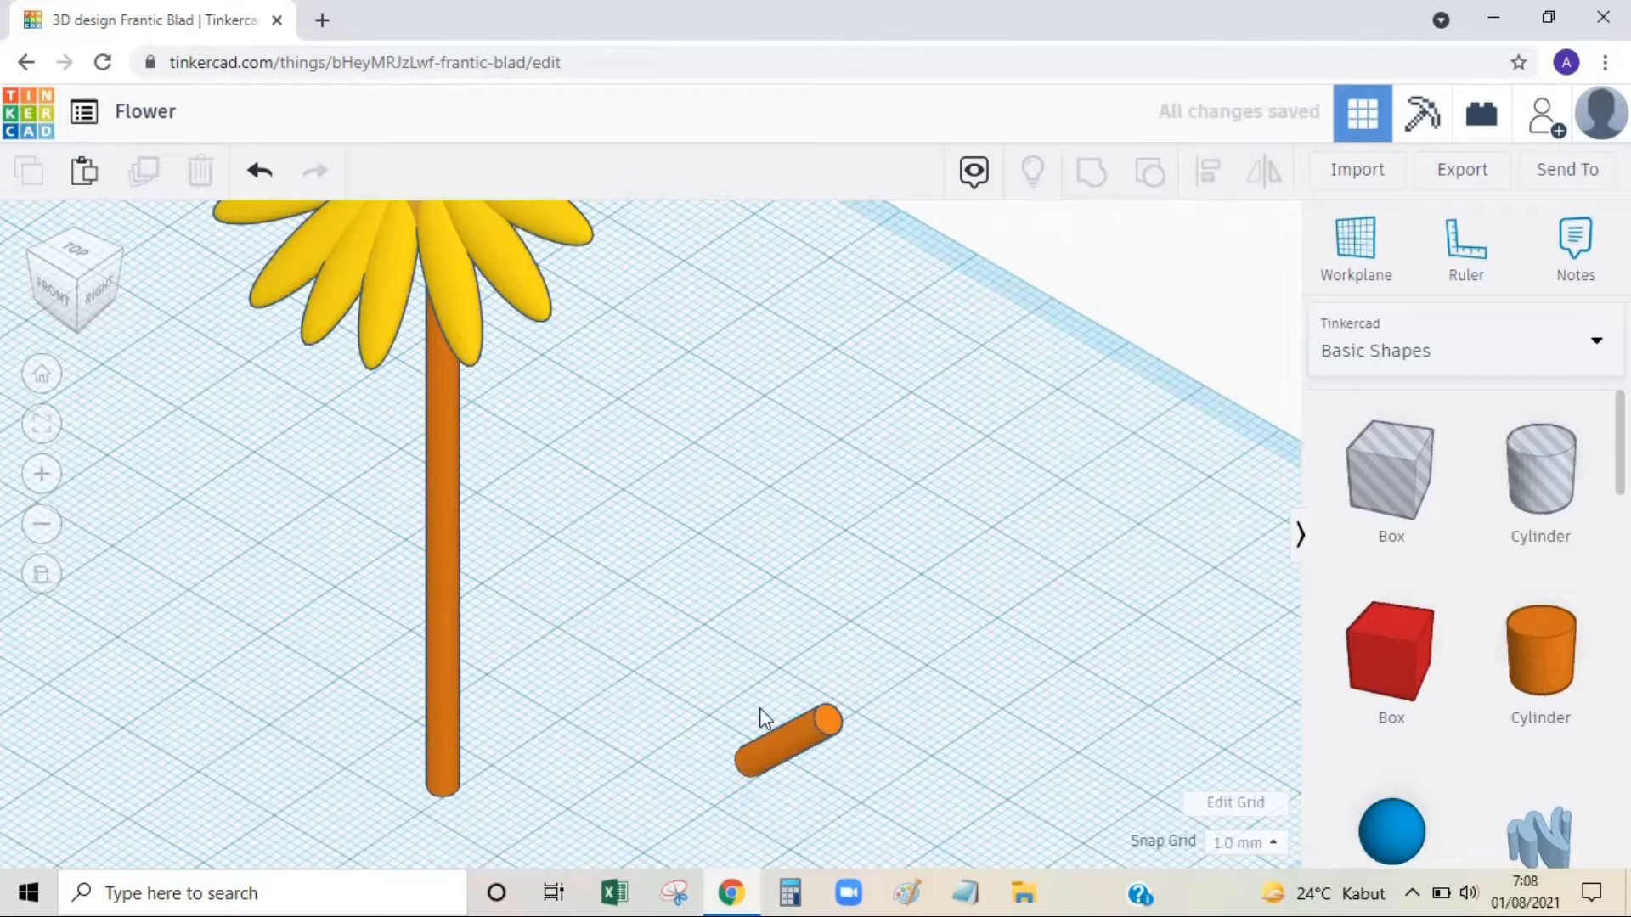
pyautogui.moveTo(761, 712); pyautogui.dragTo(608, 677)
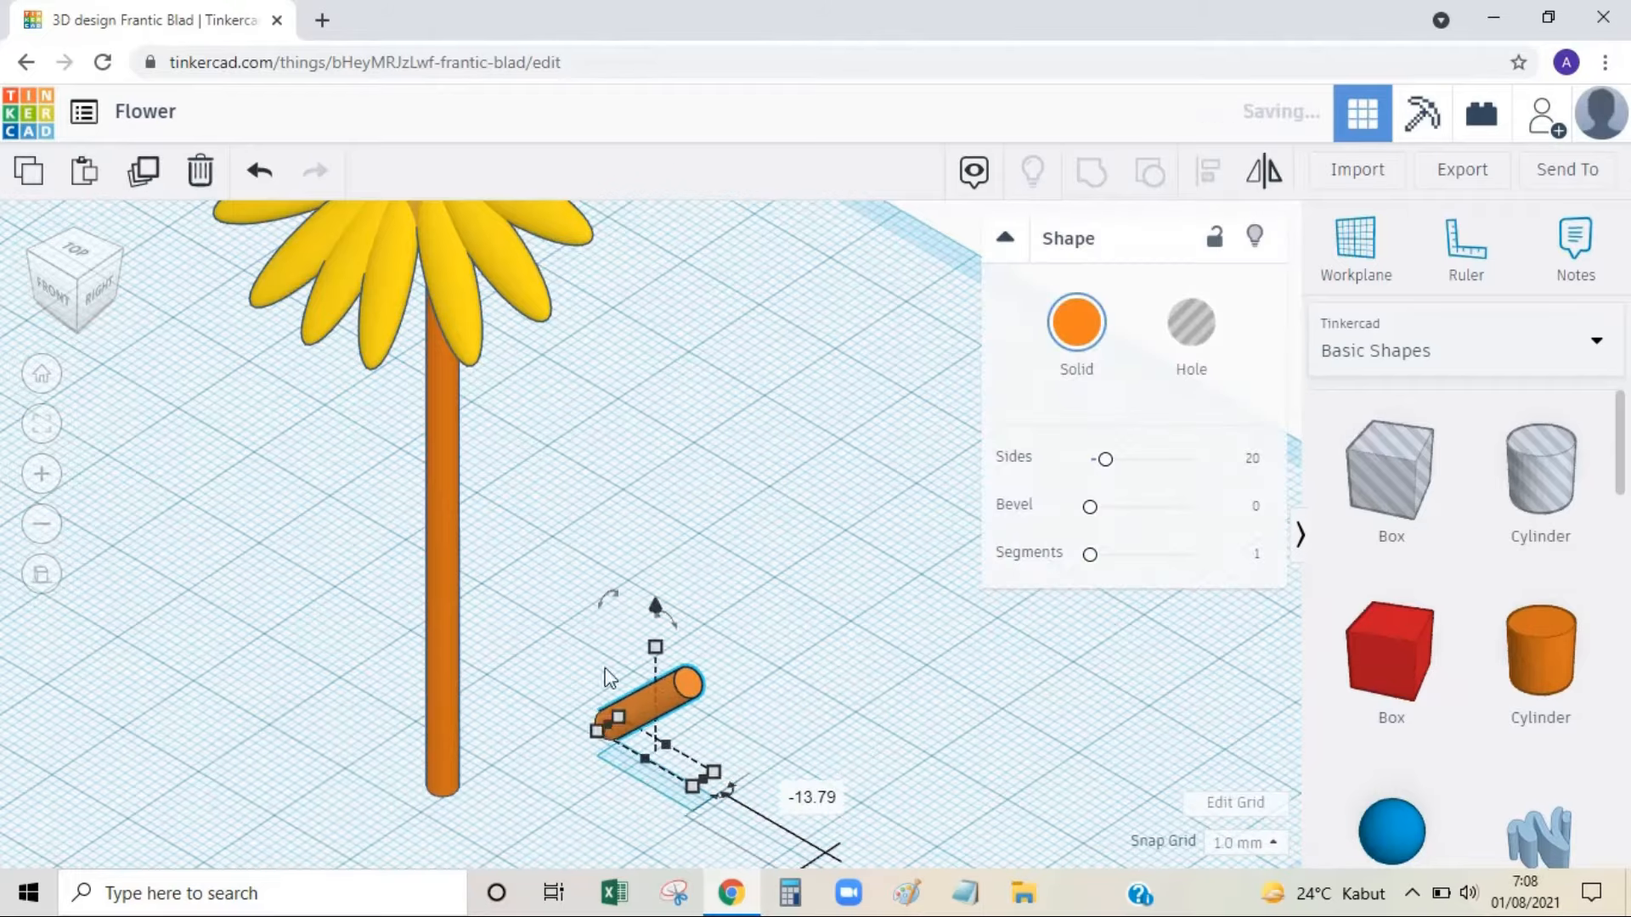
# Raise the branch to 37 mm above the workplane and align it with the stem in the side view.
pyautogui.click(98, 308)
pyautogui.moveTo(656, 635); pyautogui.dragTo(661, 284)
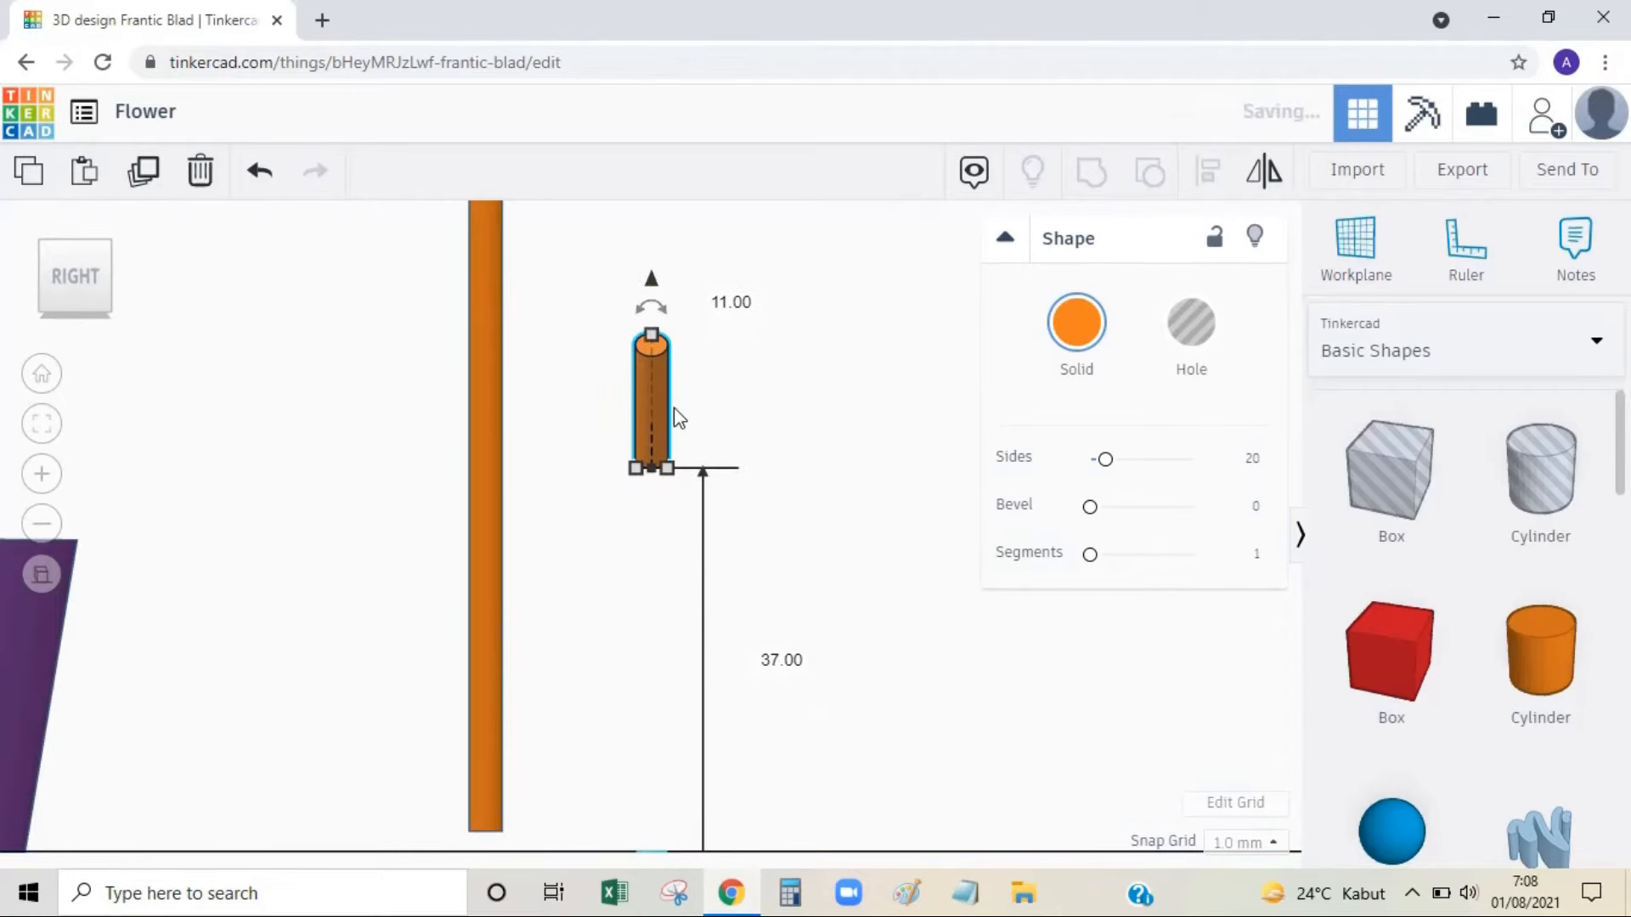
pyautogui.moveTo(656, 405); pyautogui.dragTo(492, 429)
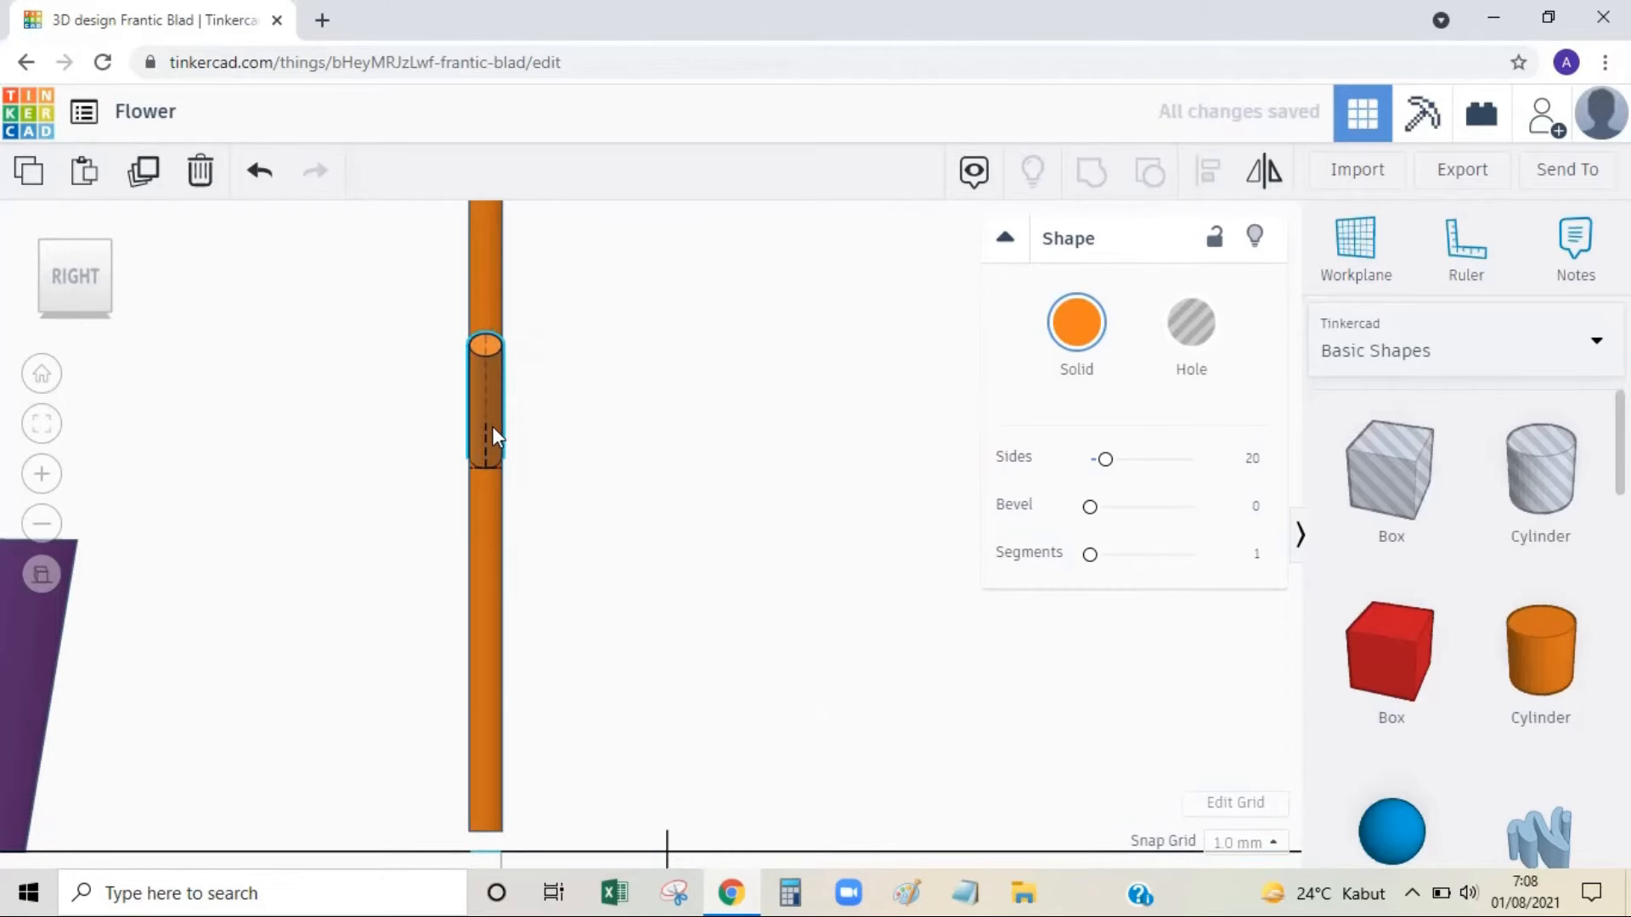
# Attach the branch to the stem's right side and raise it to 41 mm above the workplane.
pyautogui.click(32, 279)
pyautogui.moveTo(682, 410); pyautogui.dragTo(590, 434)
pyautogui.scroll(-4, 538, 400)
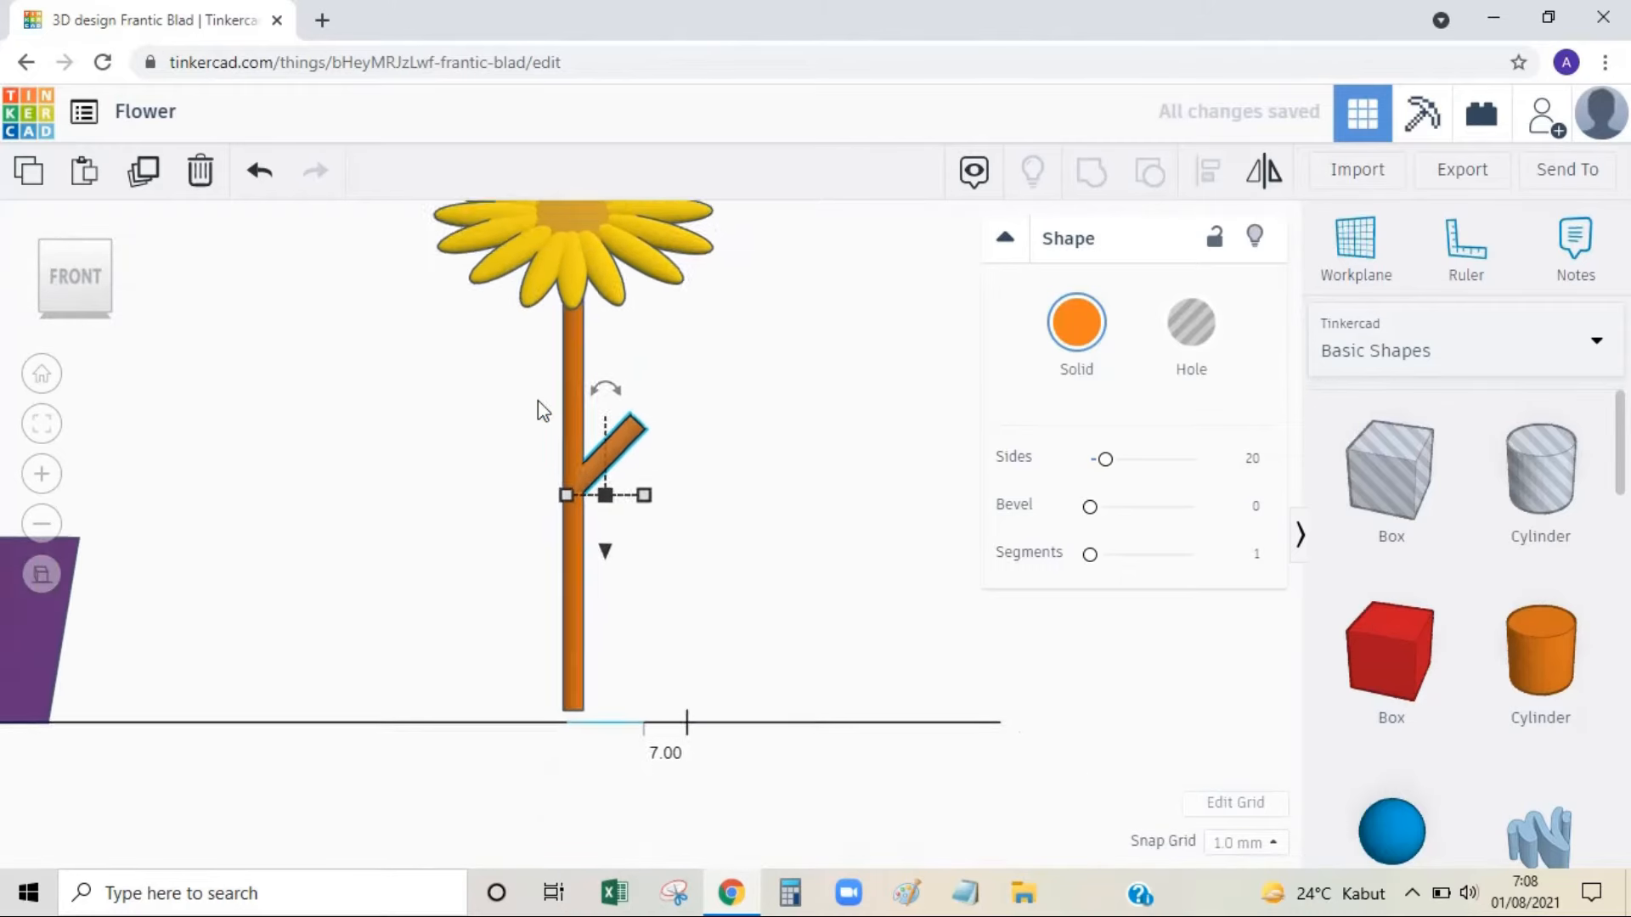
pyautogui.moveTo(617, 565); pyautogui.dragTo(617, 547)
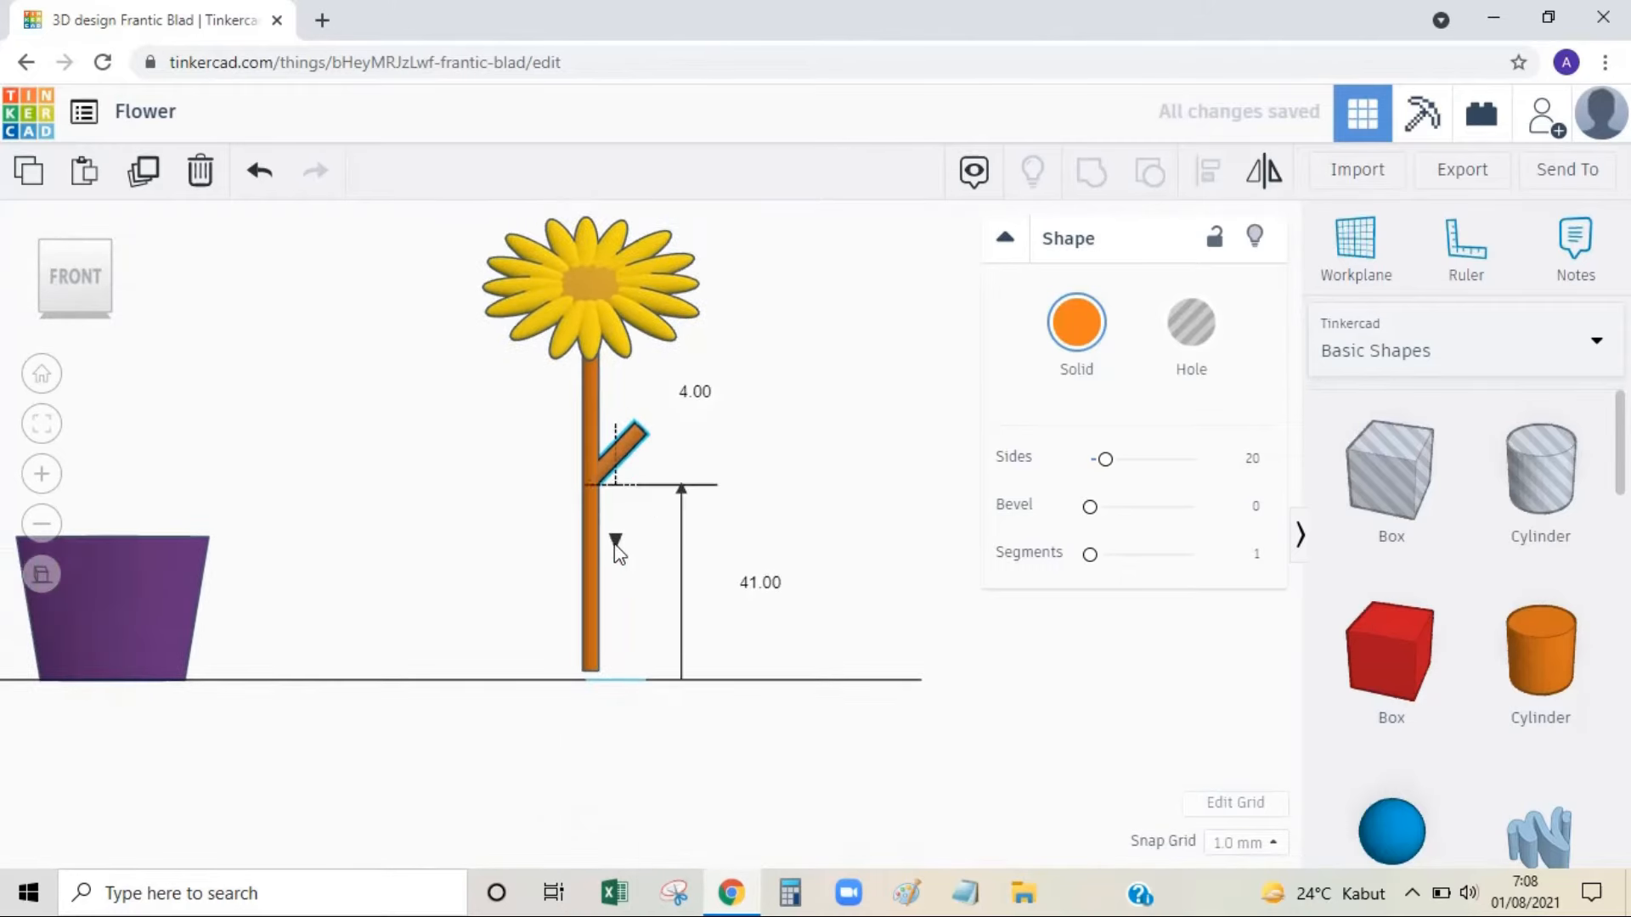
pyautogui.click(807, 413)
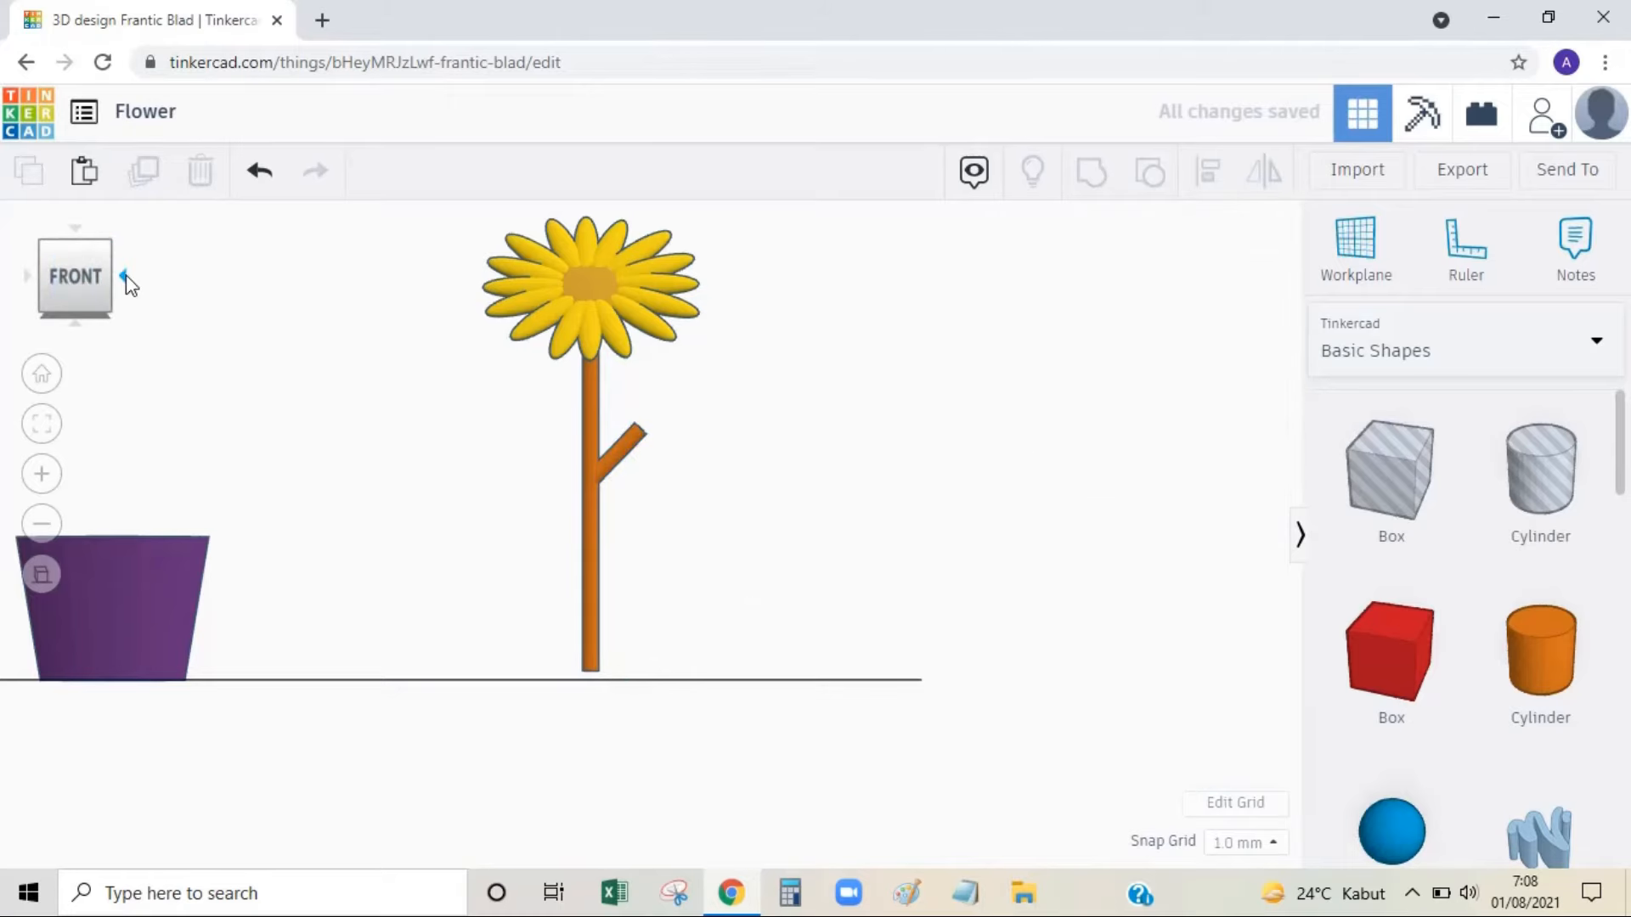
# Duplicate the branch, move the copy to the left of the stem and mirror it left to right.
pyautogui.click(104, 244)
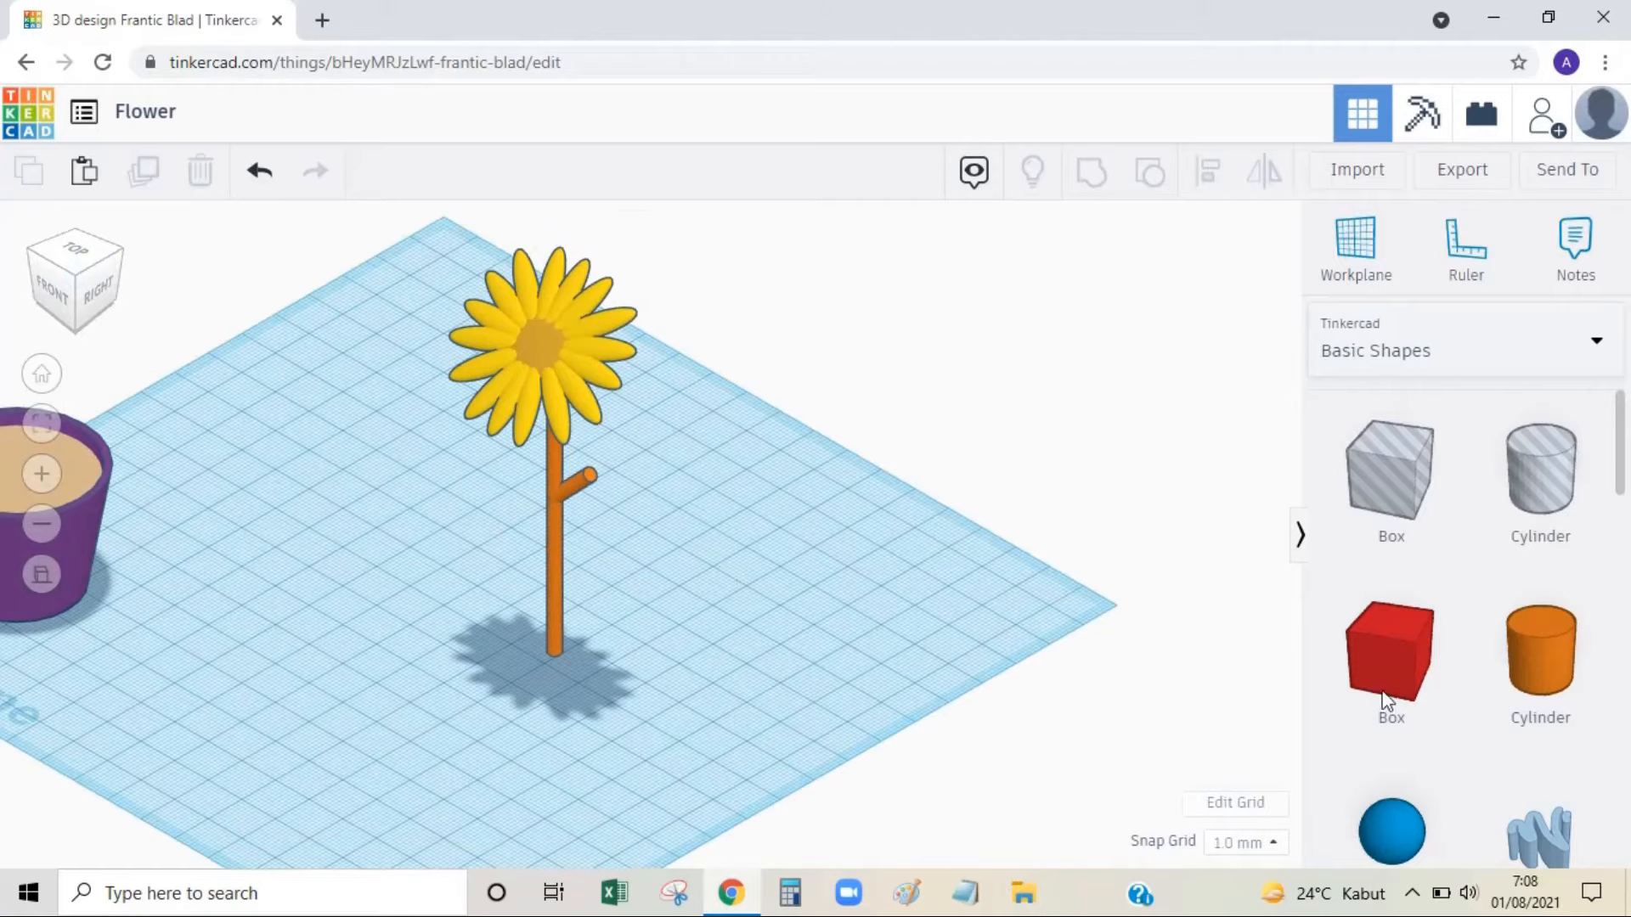
pyautogui.click(49, 293)
pyautogui.click(626, 460)
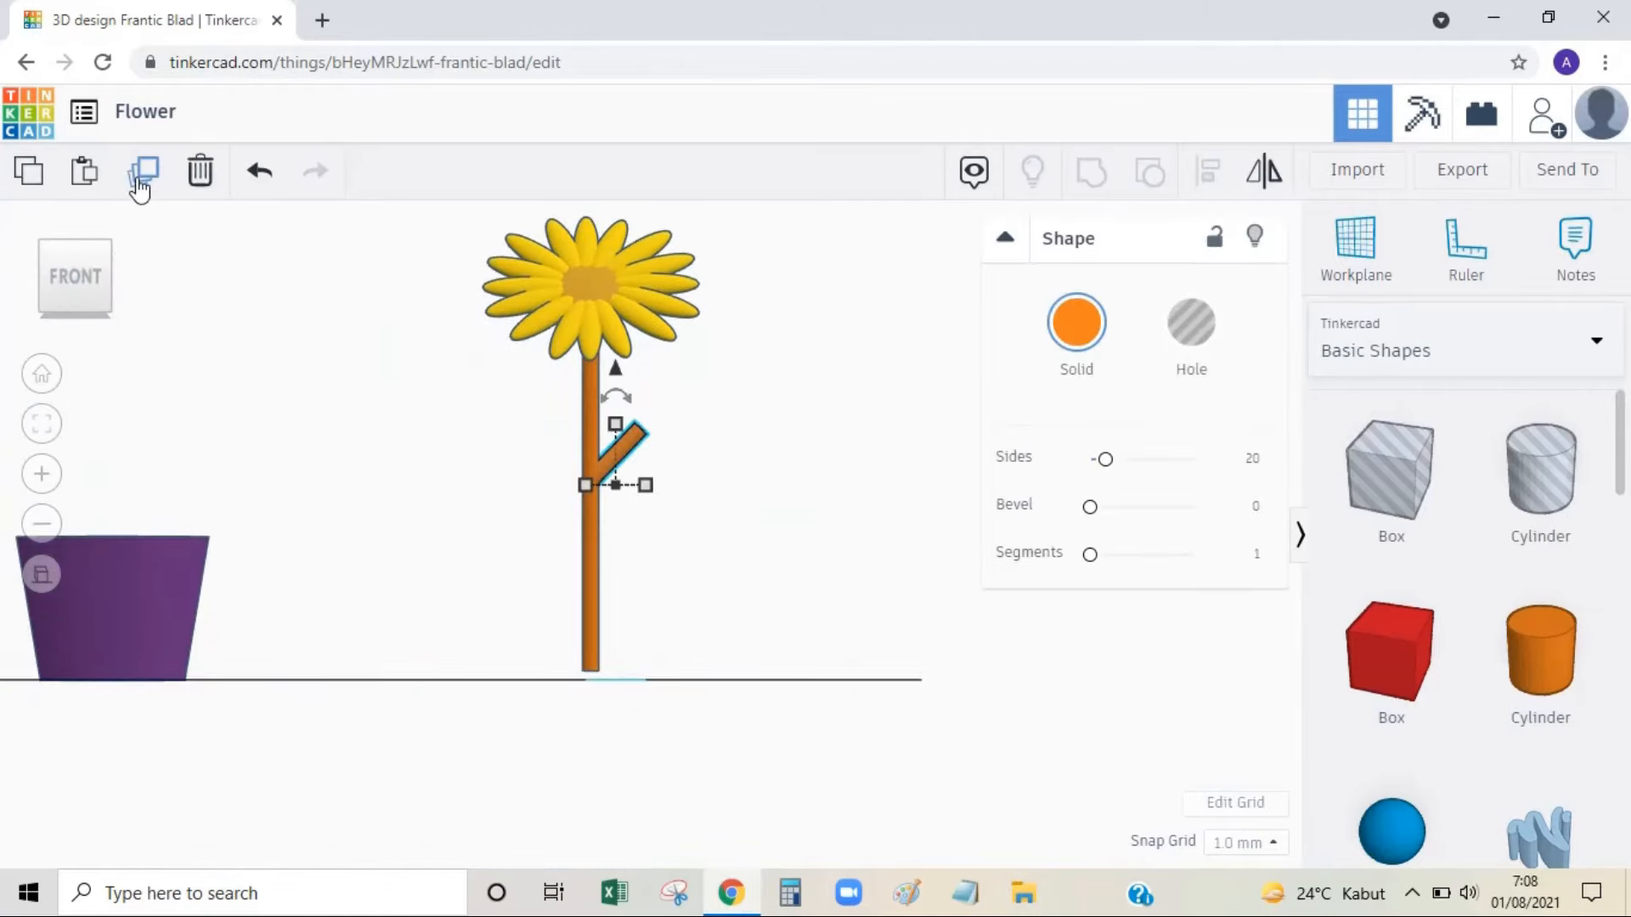
pyautogui.click(140, 188)
pyautogui.moveTo(621, 450); pyautogui.dragTo(519, 451)
pyautogui.press('m')
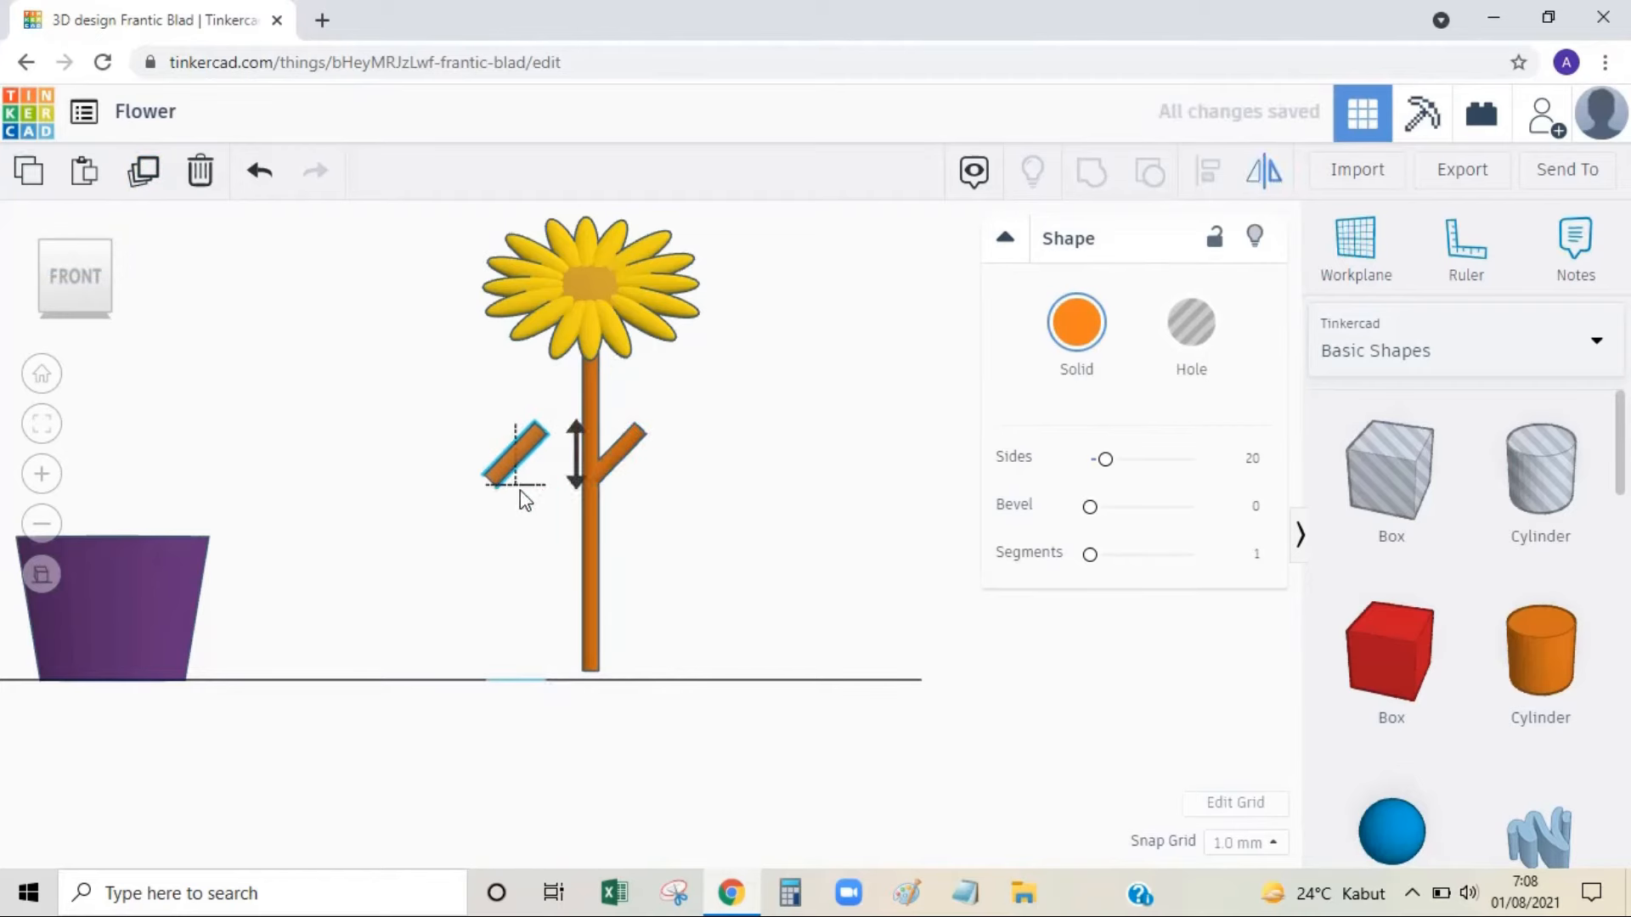
pyautogui.click(574, 489)
pyautogui.click(102, 247)
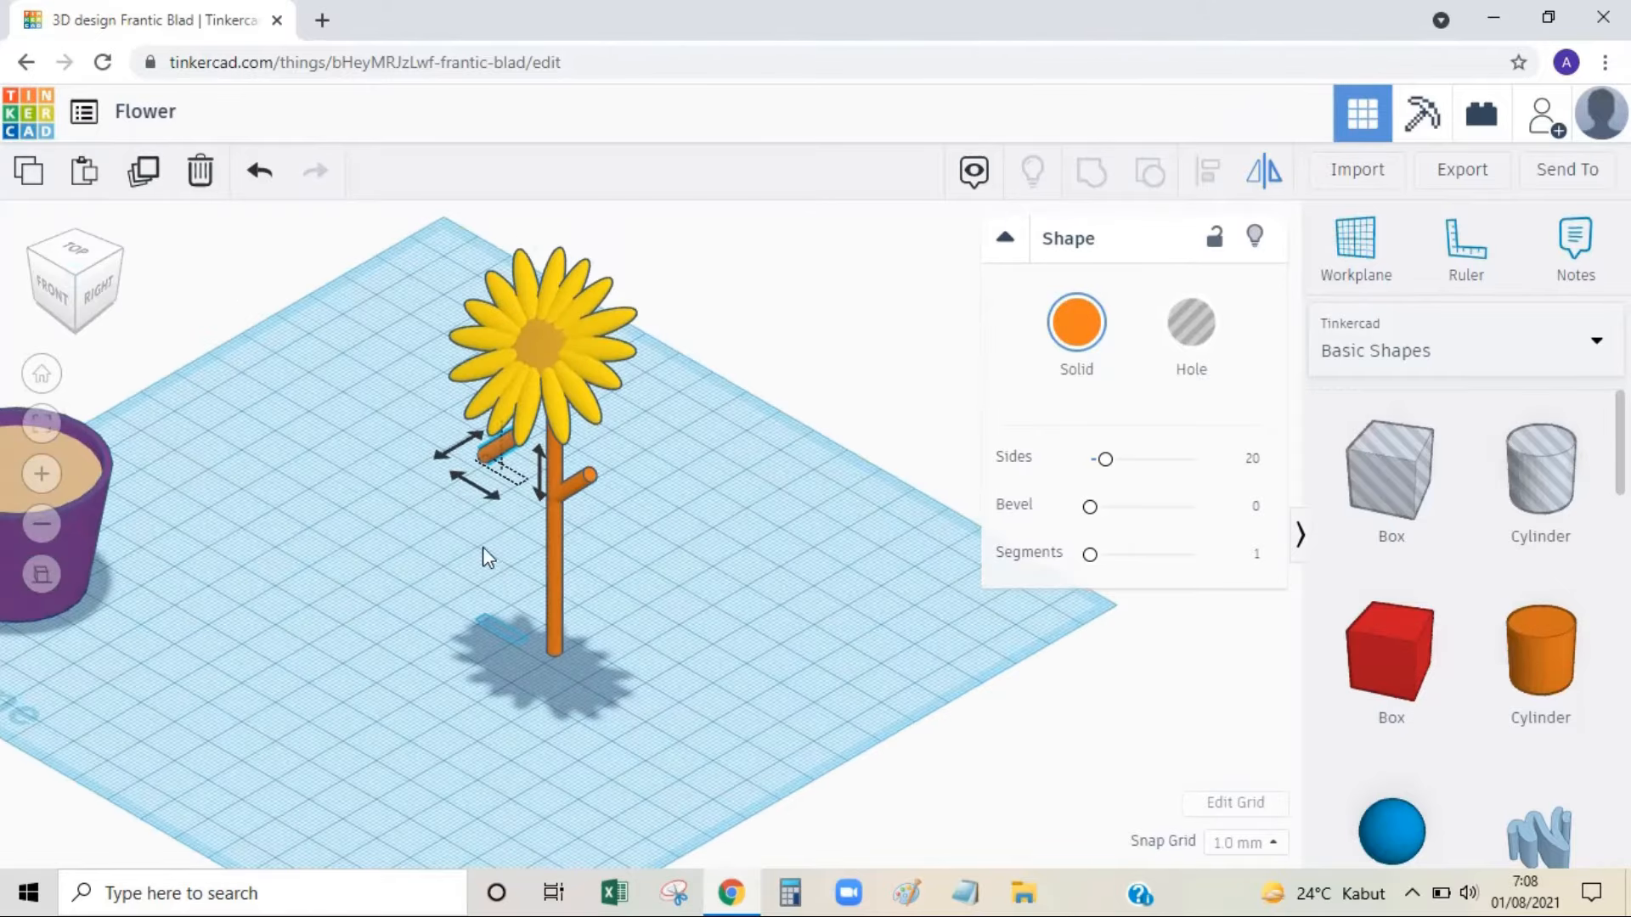
pyautogui.click(484, 499)
# Attach the mirrored branch to the stem's left side, slightly lower than the right branch.
pyautogui.click(46, 293)
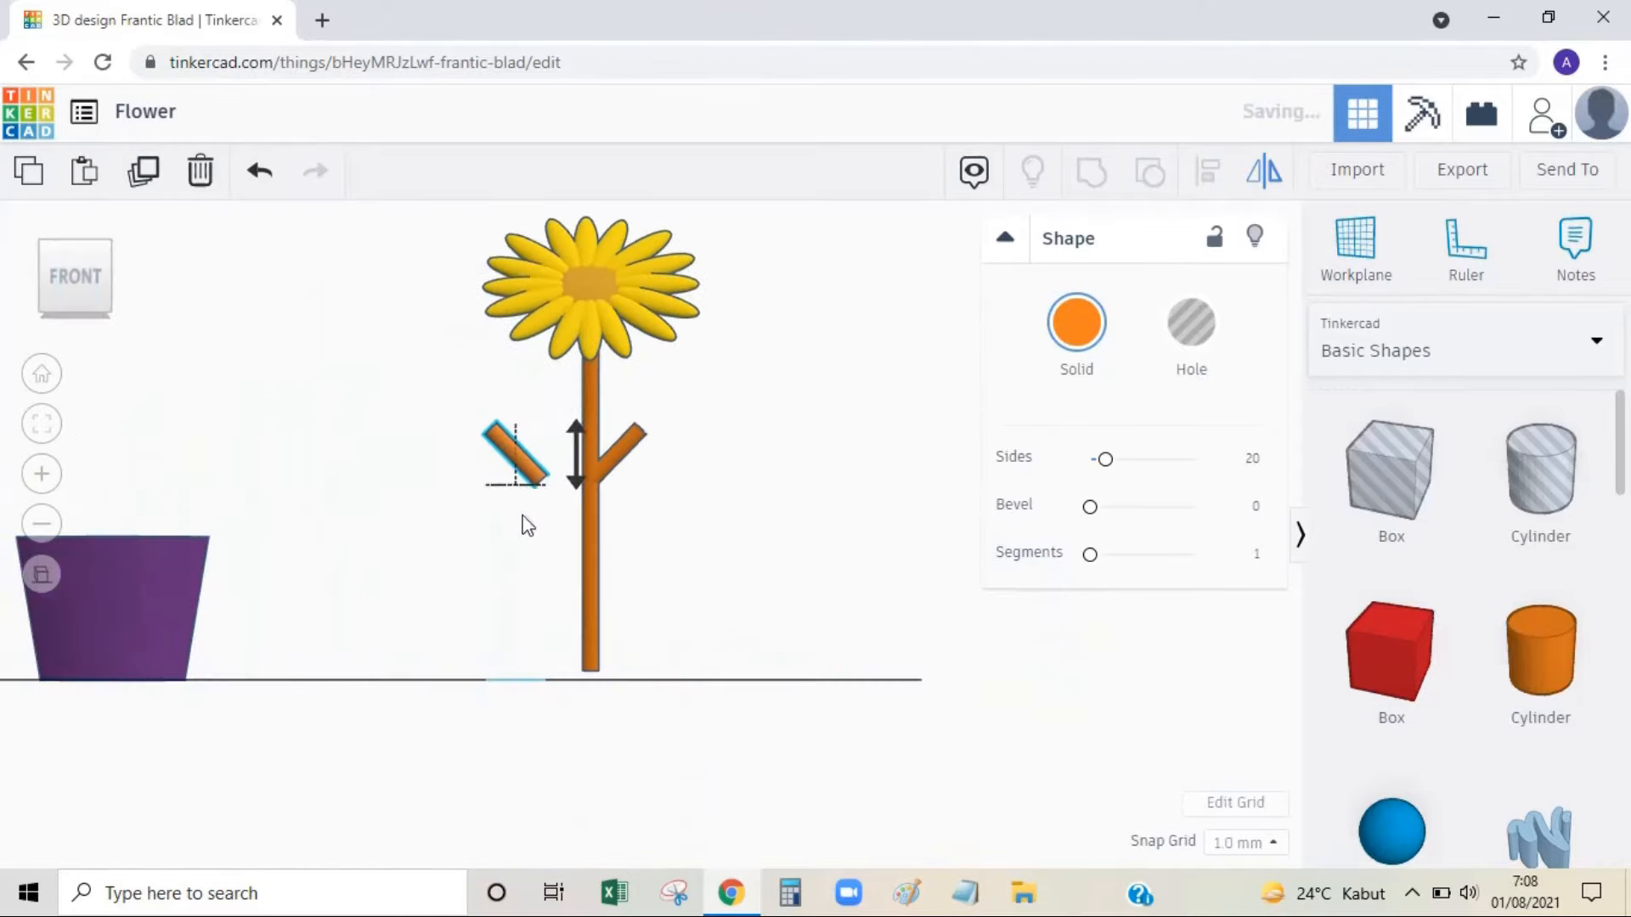
pyautogui.click(527, 525)
pyautogui.click(524, 463)
pyautogui.moveTo(524, 463); pyautogui.dragTo(567, 498)
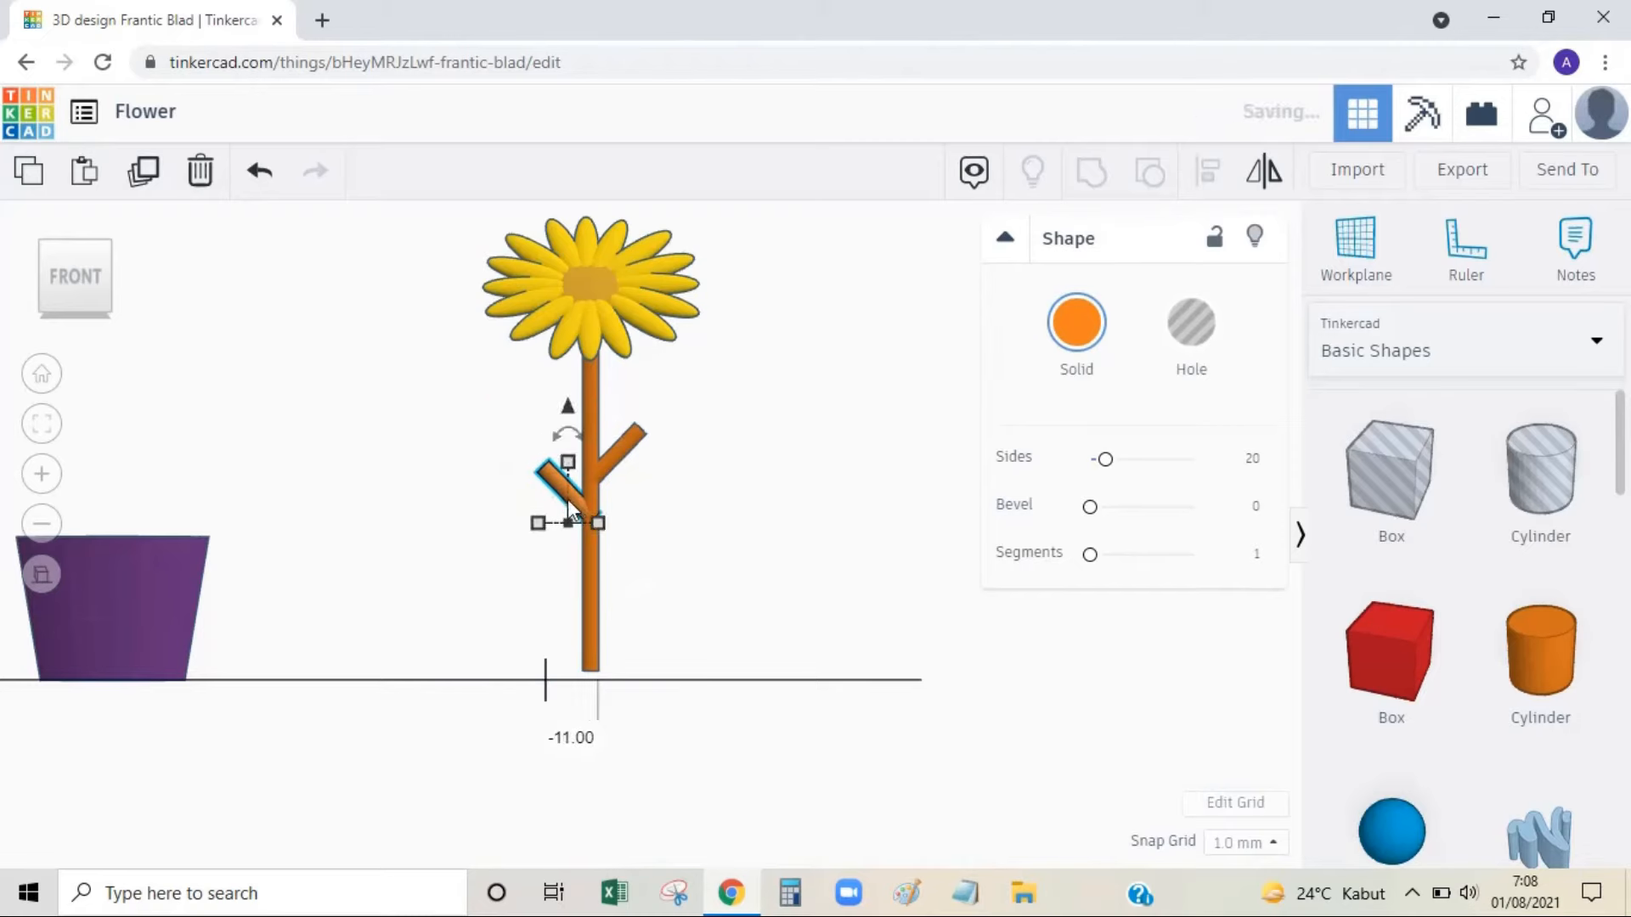
# Add a sphere beside the flower and size it to 15 mm long, 5 mm wide and 3 mm high.
pyautogui.click(384, 435)
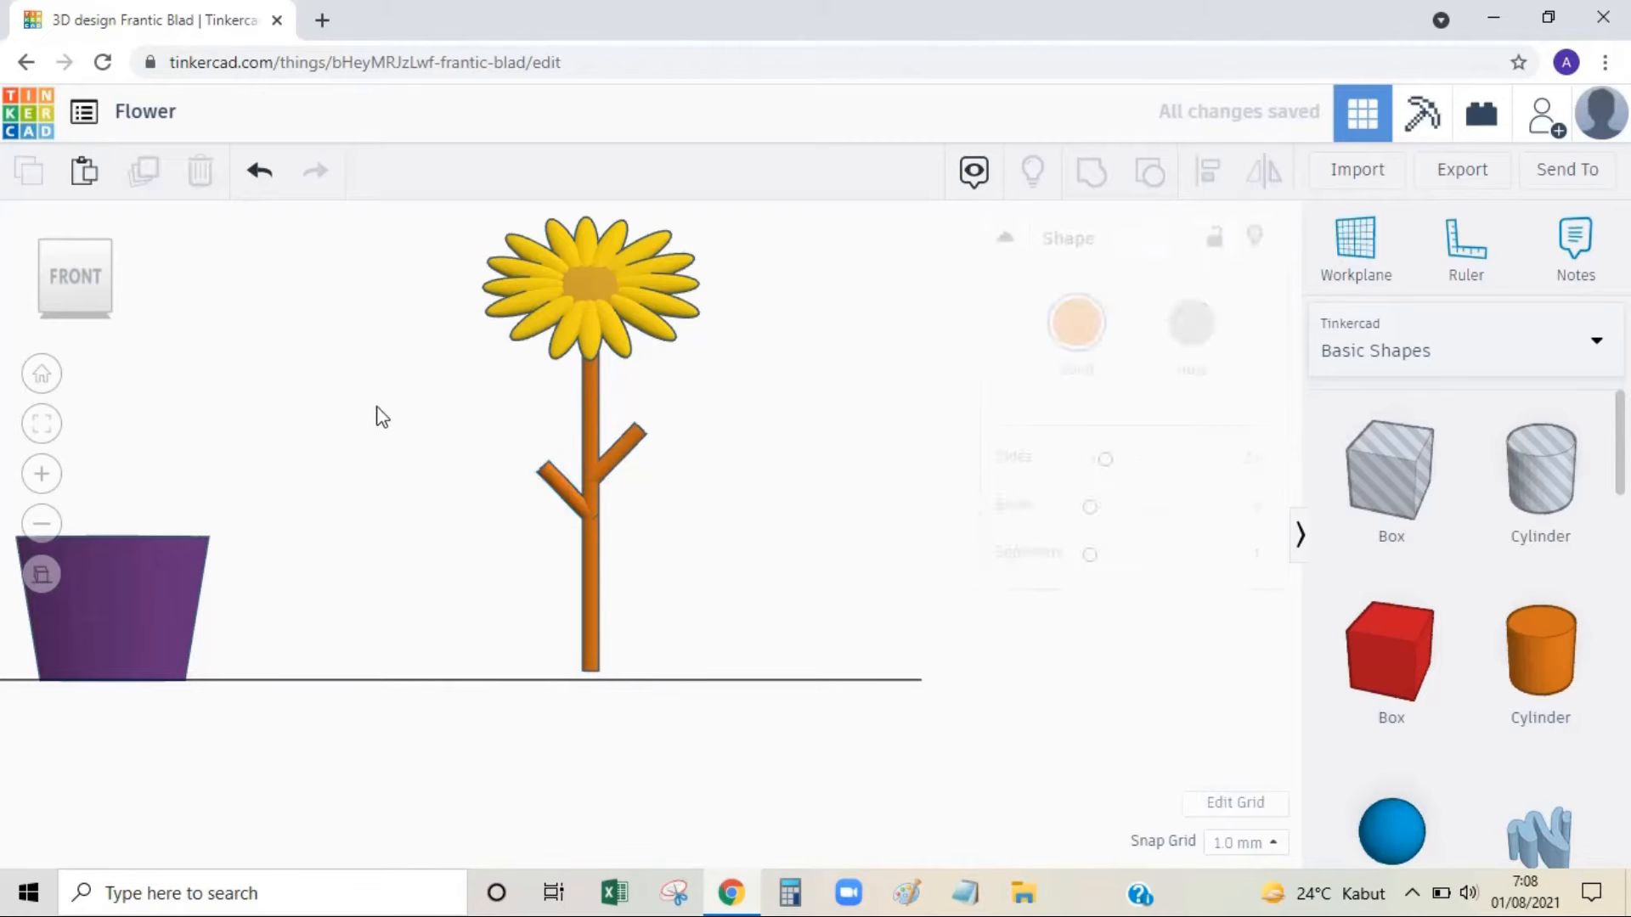
pyautogui.click(110, 247)
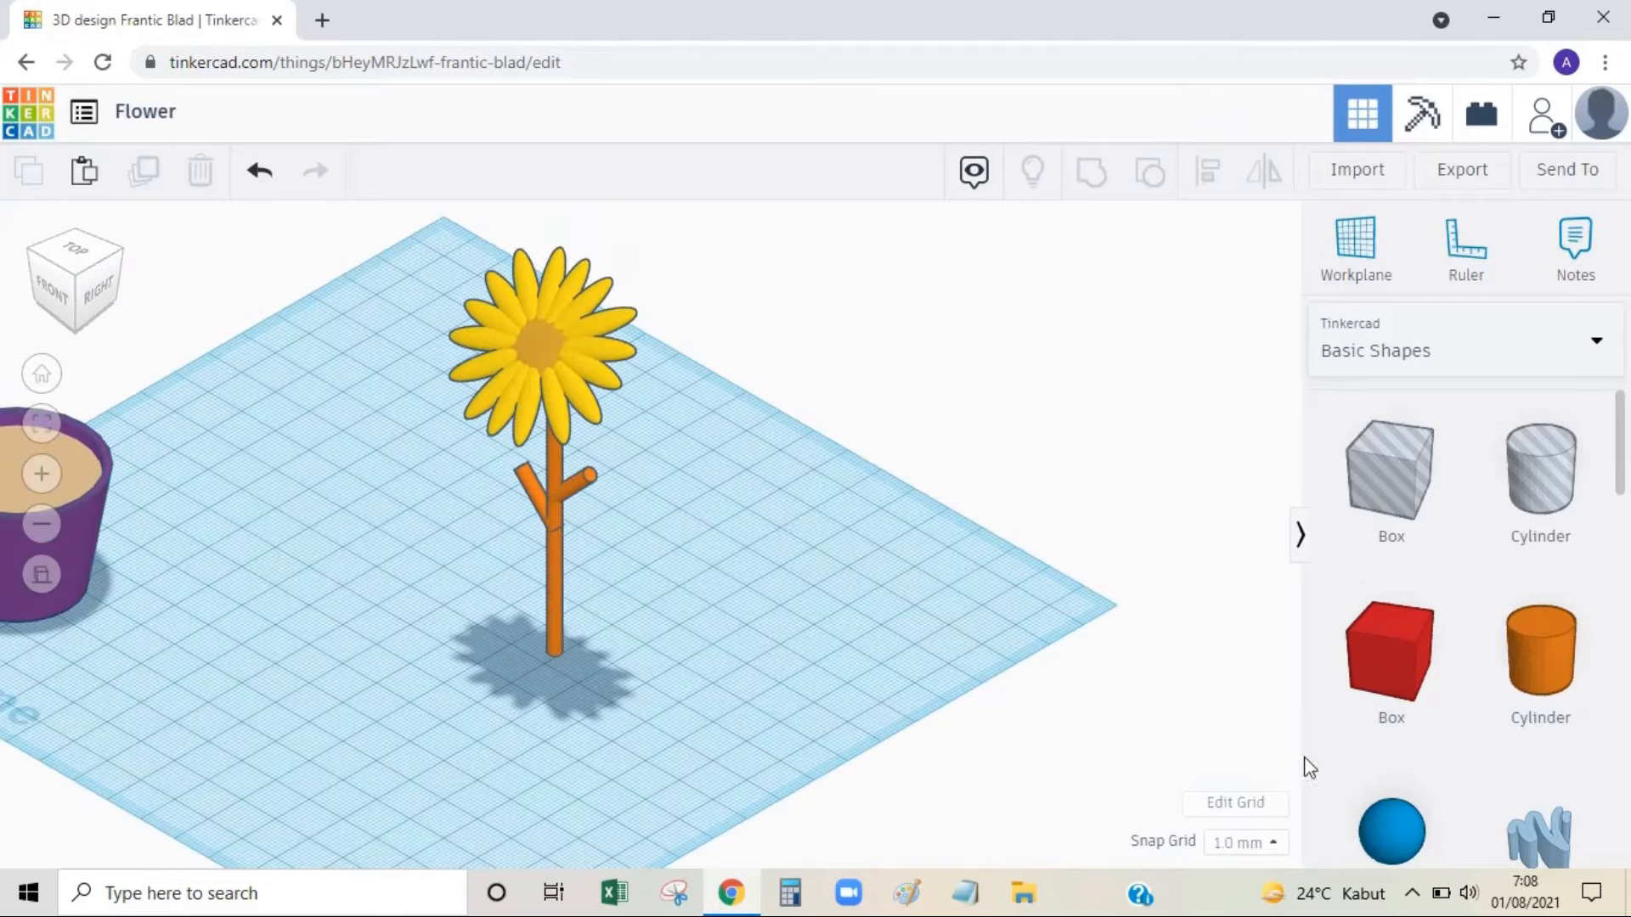
pyautogui.moveTo(1391, 831); pyautogui.dragTo(786, 646)
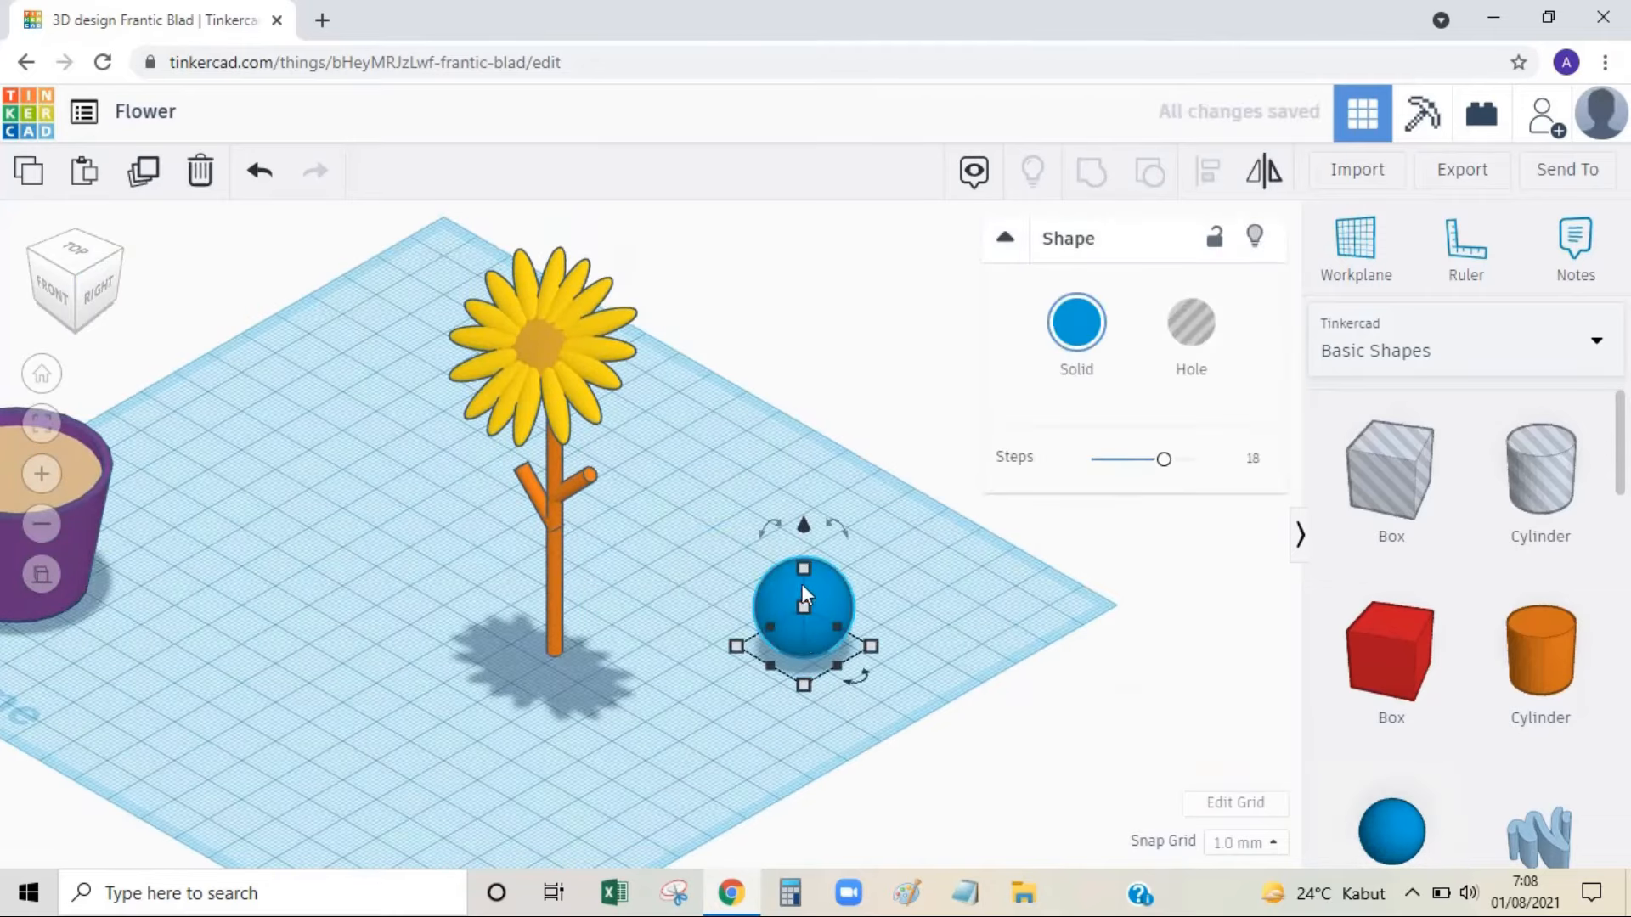
pyautogui.write('3')
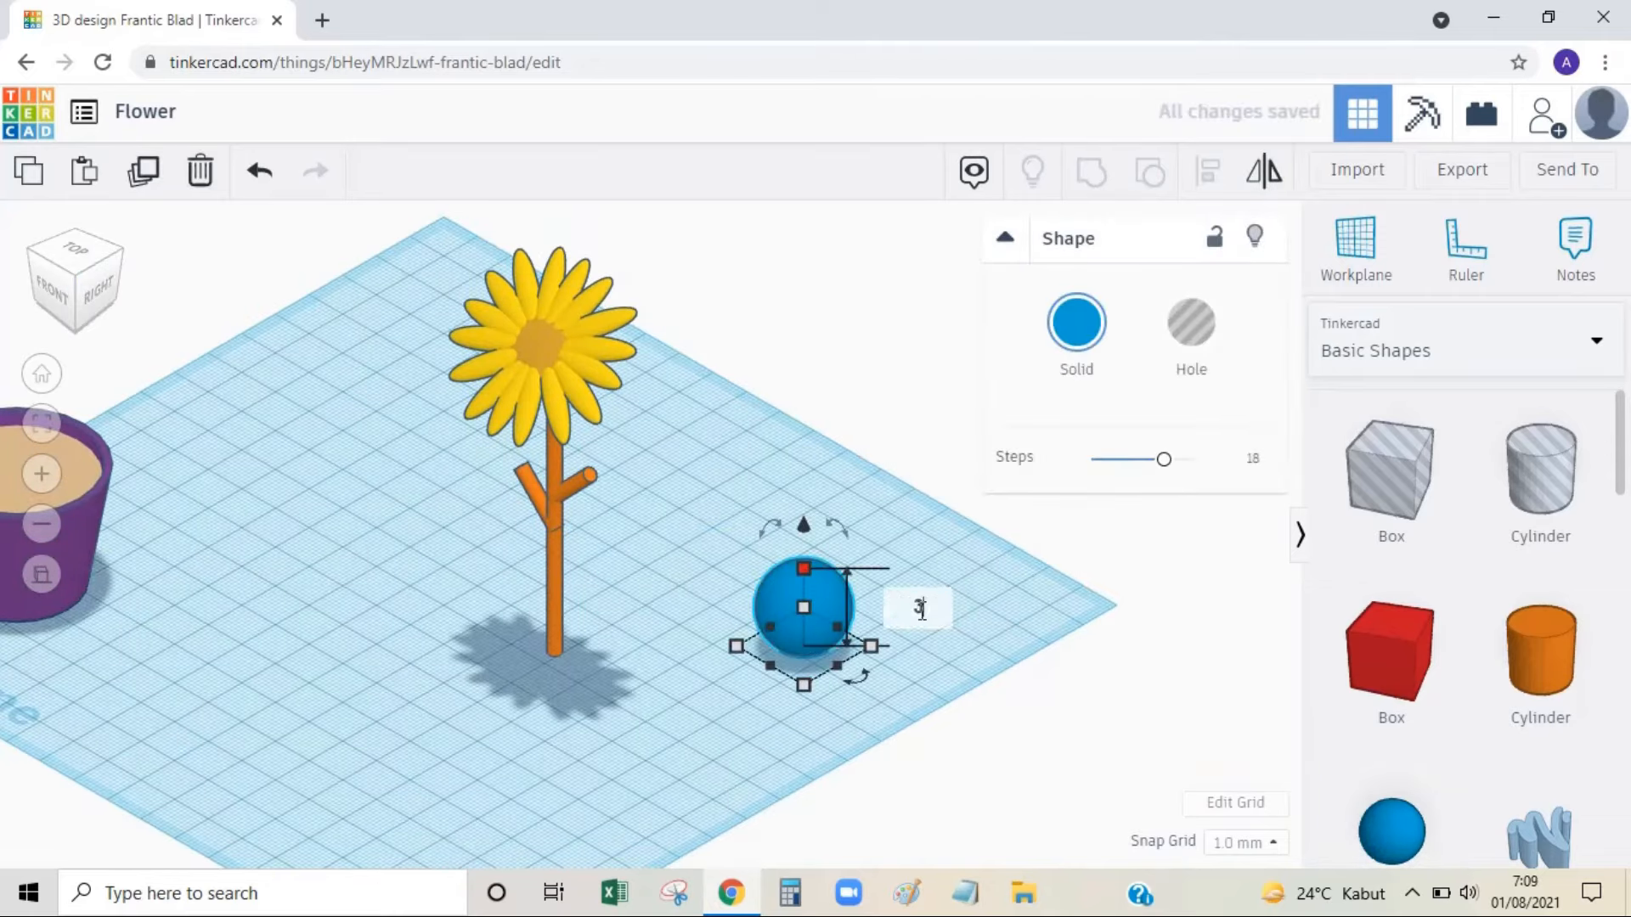
pyautogui.press('Return')
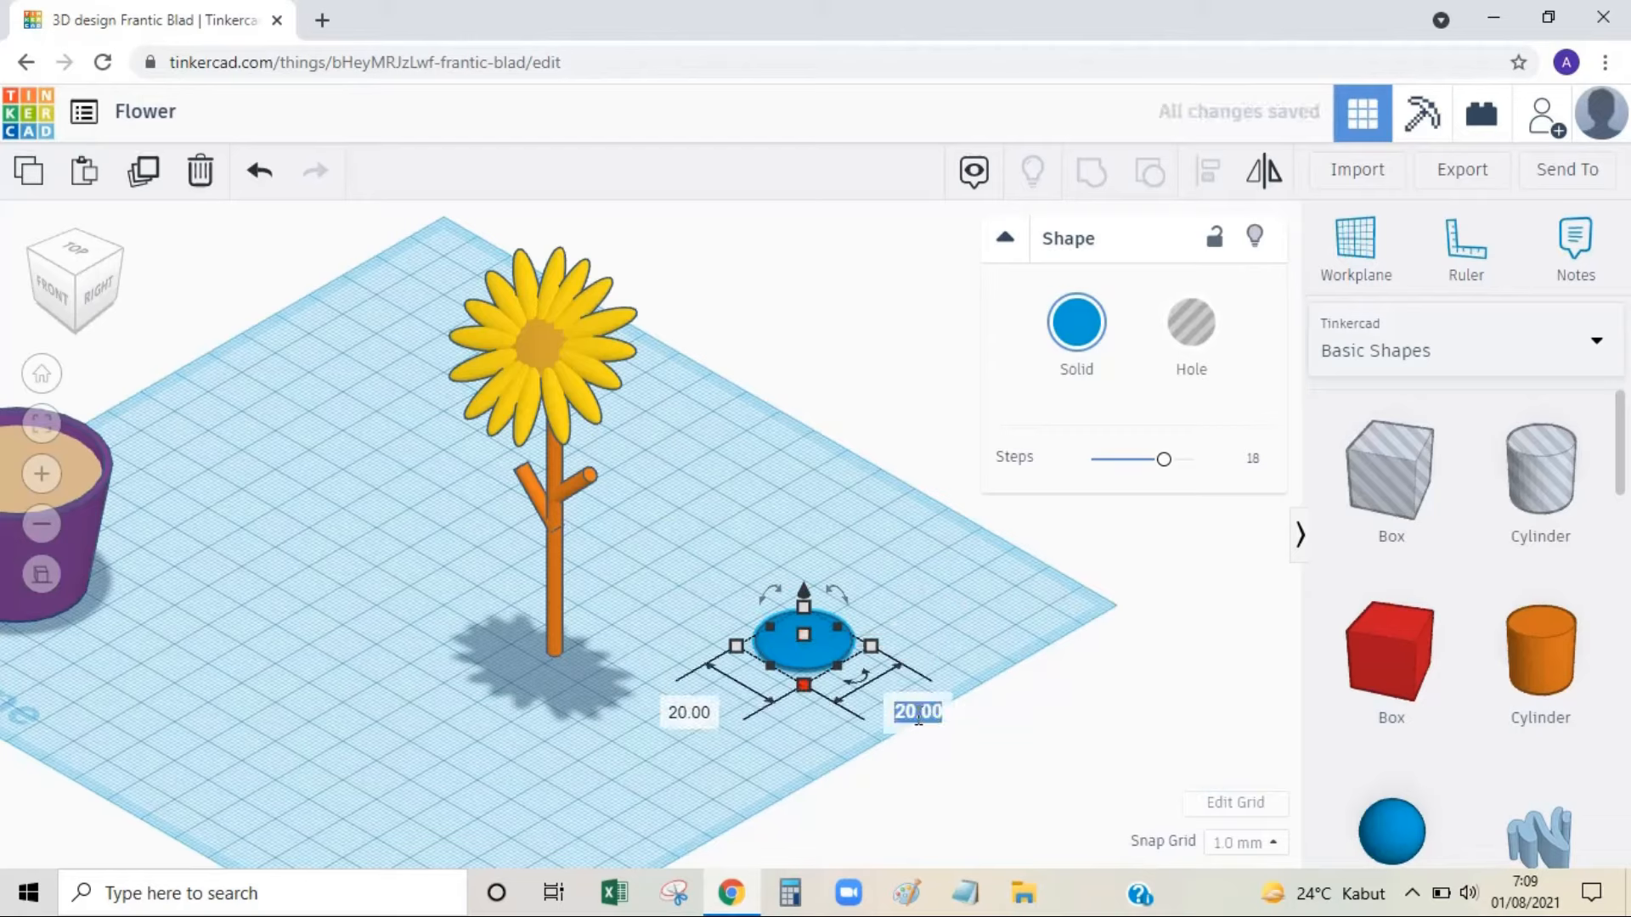
pyautogui.write('5')
pyautogui.press('Return')
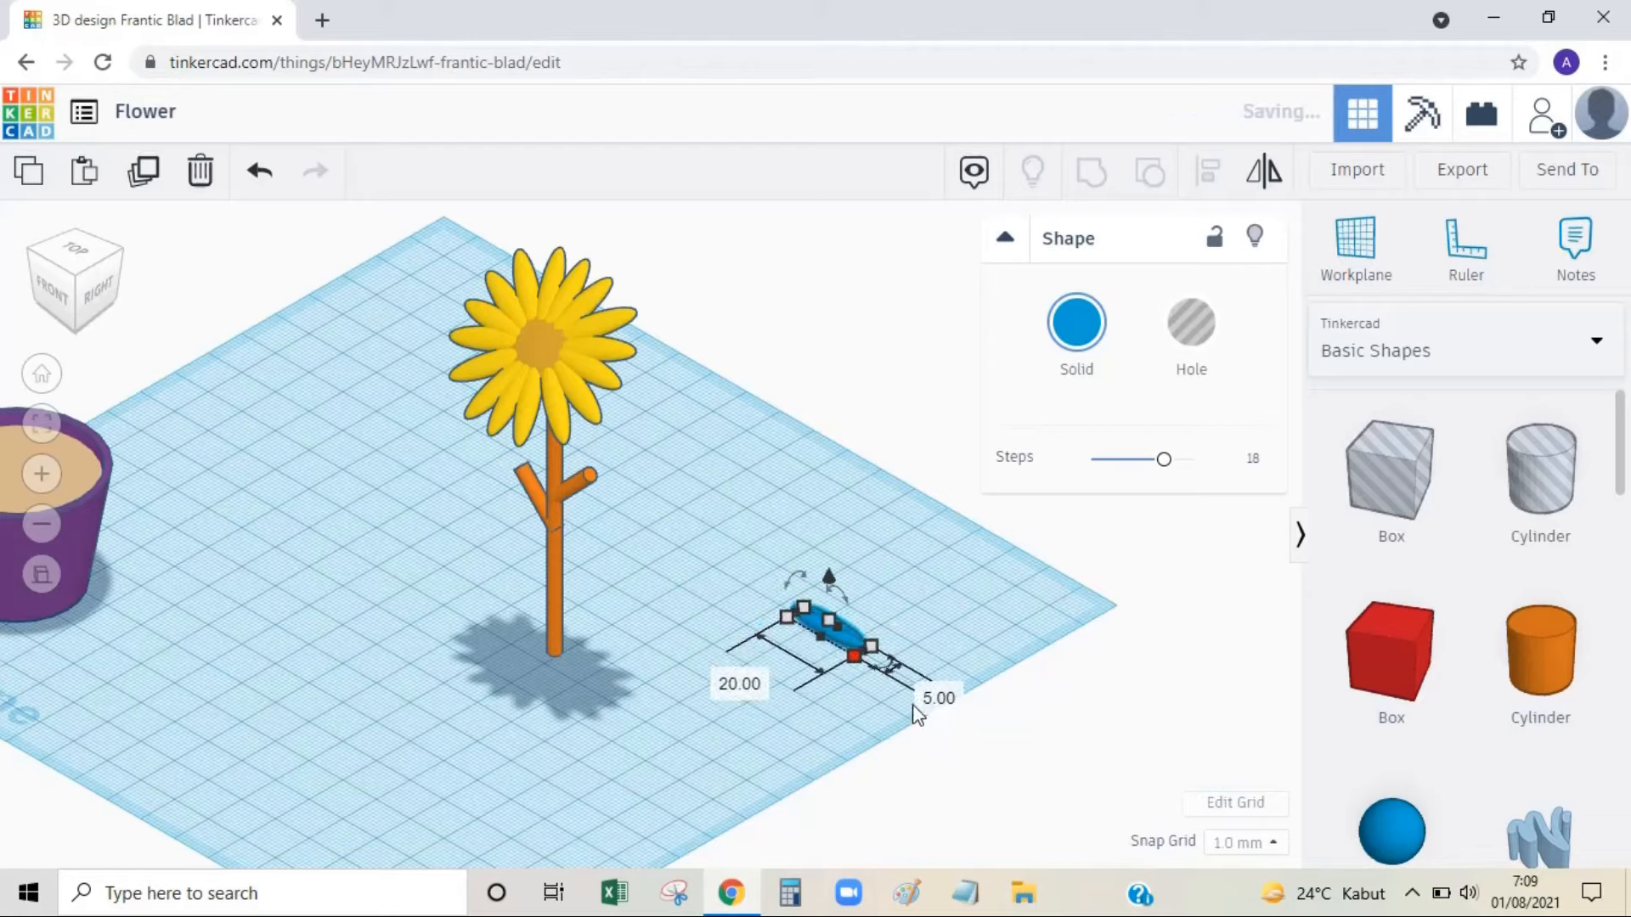
pyautogui.click(749, 688)
pyautogui.write('15')
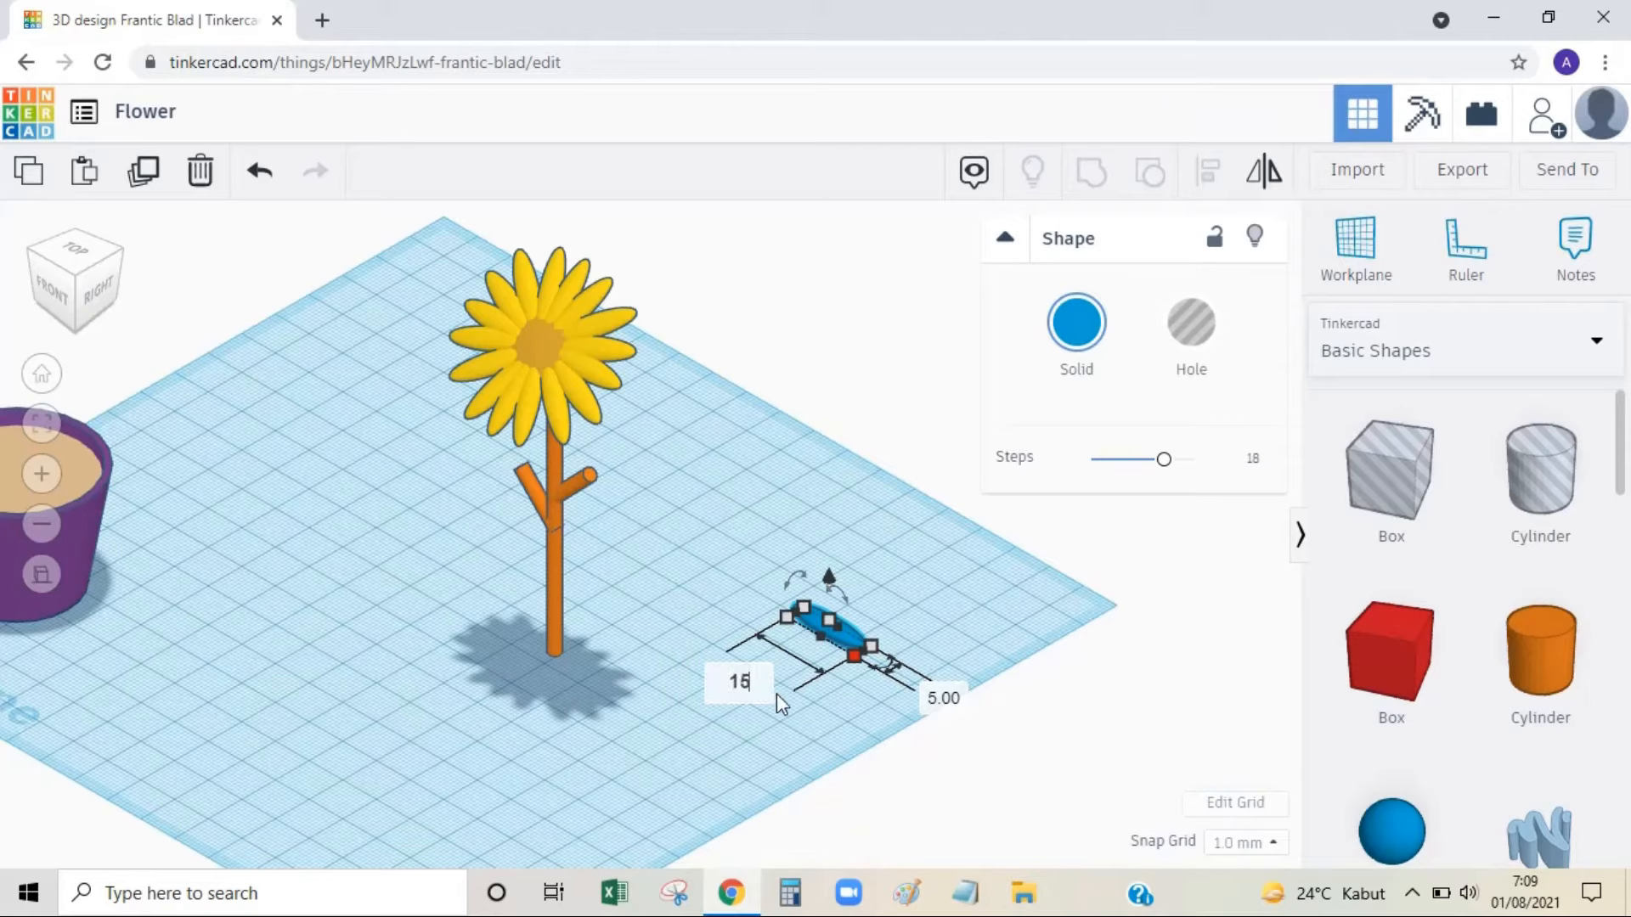
pyautogui.press('Return')
# Colour the flattened sphere green to make it a leaf.
pyautogui.click(824, 617)
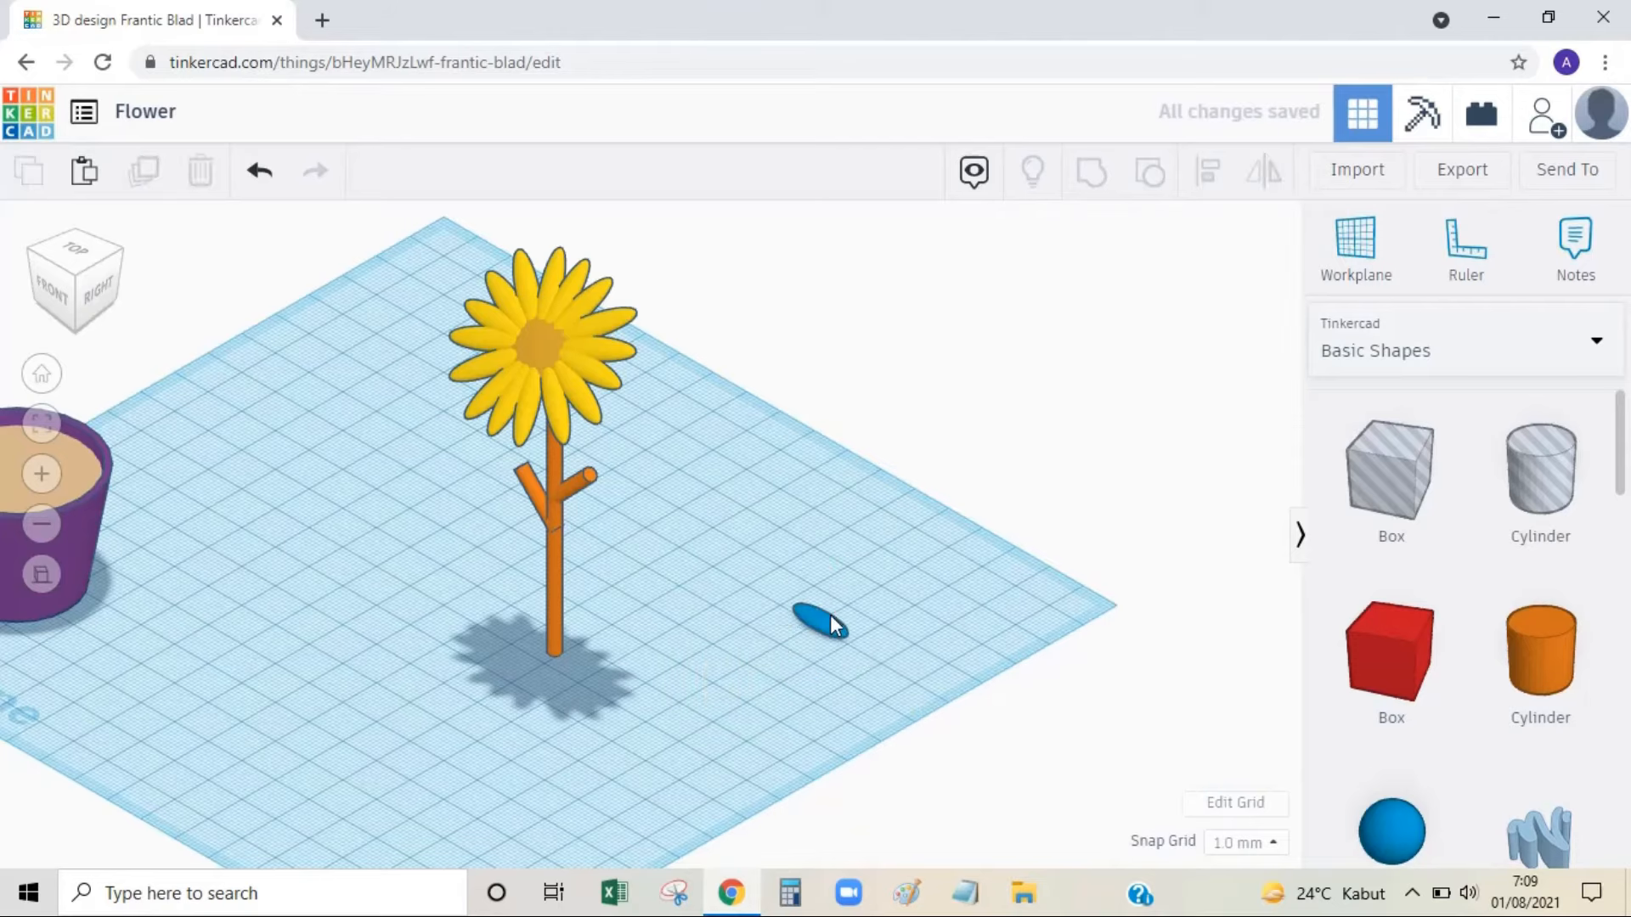
pyautogui.click(1076, 323)
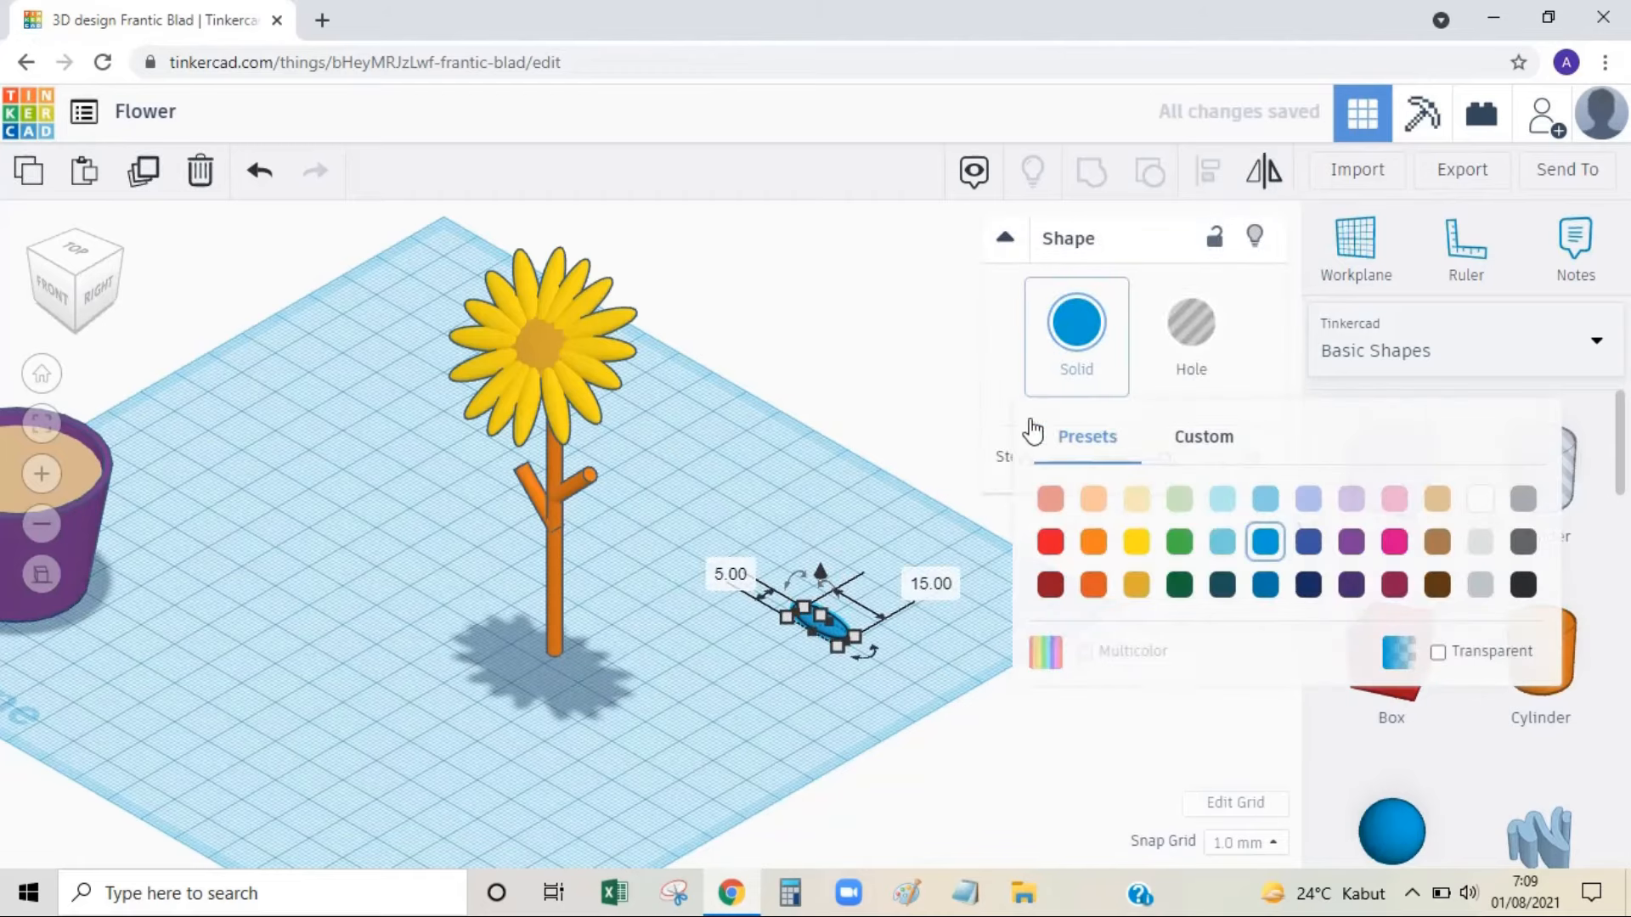
pyautogui.click(1180, 539)
pyautogui.click(844, 598)
pyautogui.click(817, 619)
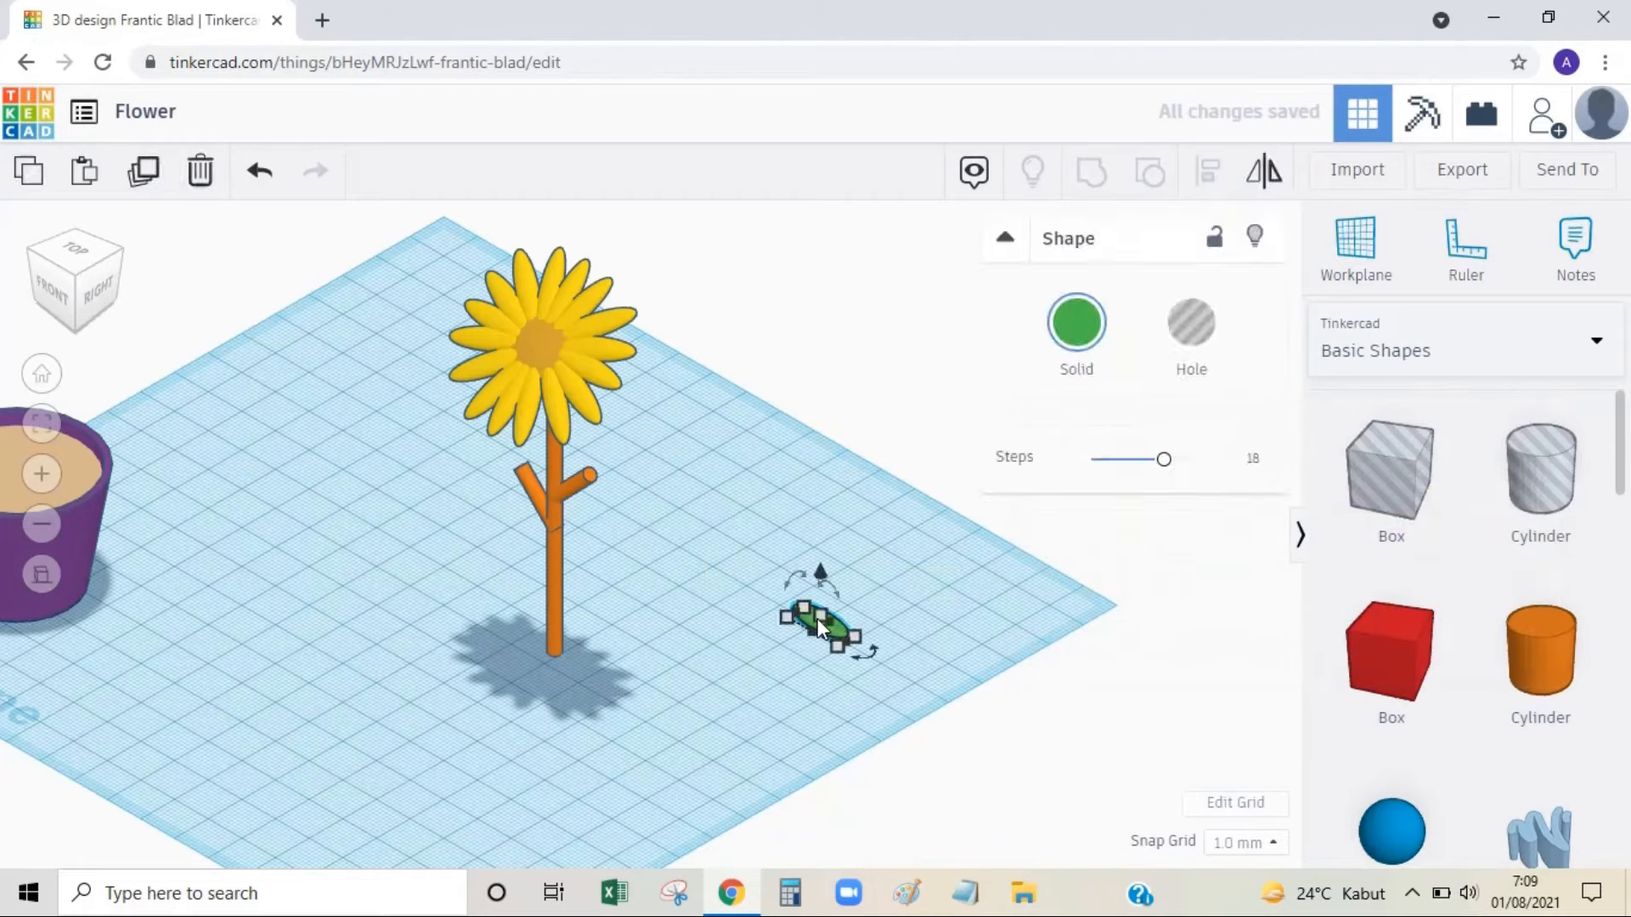
# Rotate the green leaf by -45° so it tilts up to the right.
pyautogui.moveTo(835, 592); pyautogui.dragTo(822, 559)
pyautogui.write('-45')
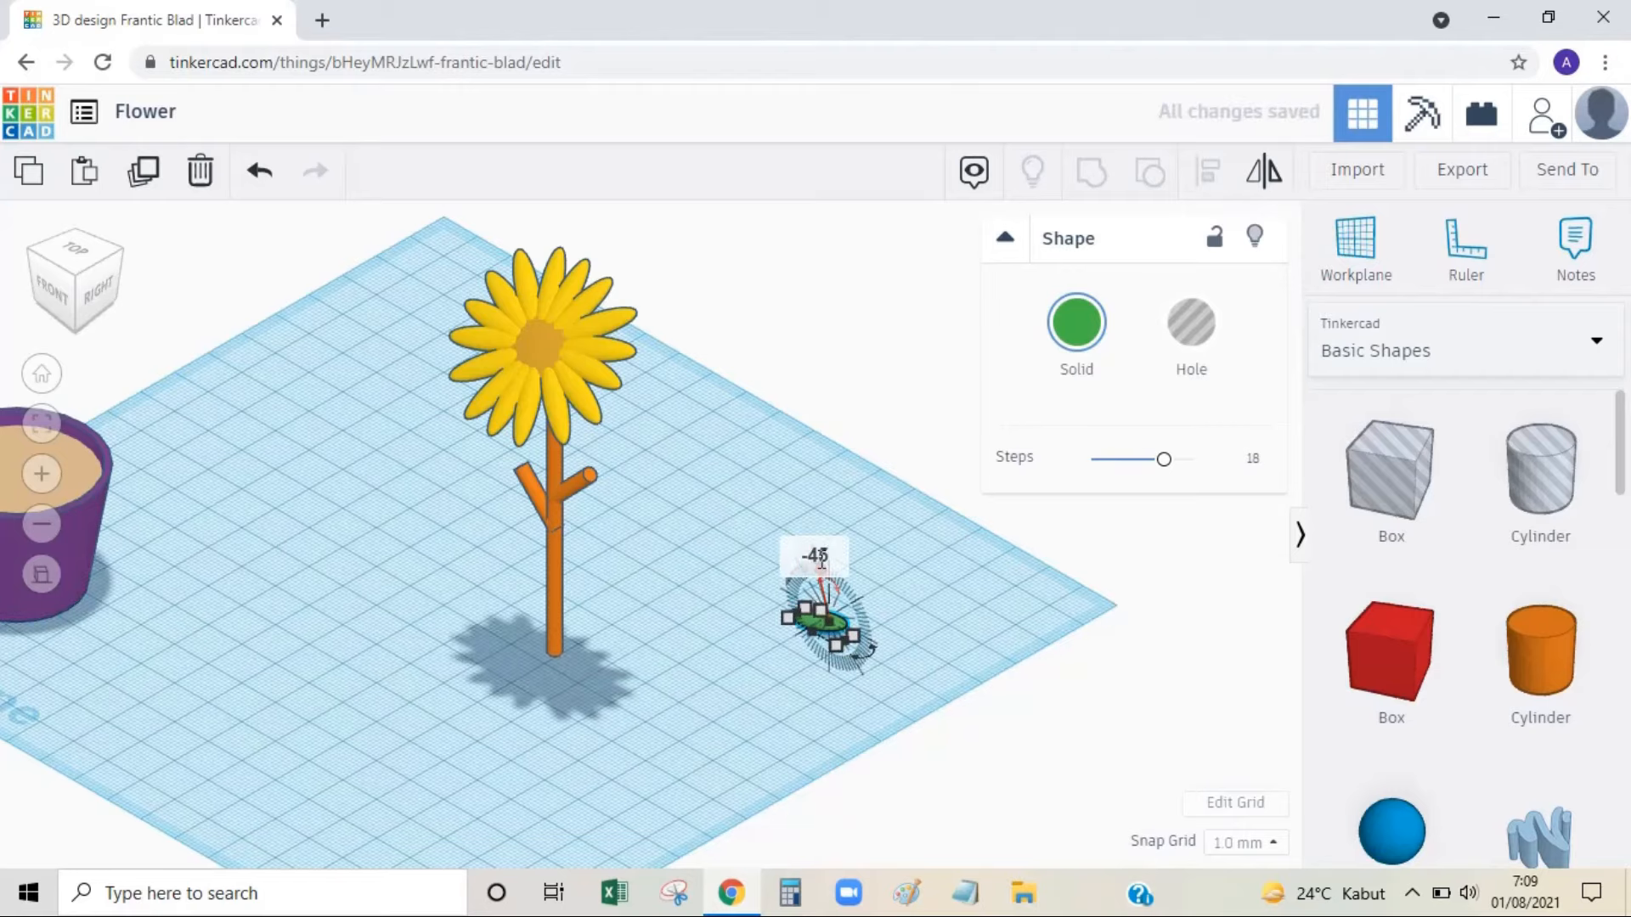
pyautogui.press('Return')
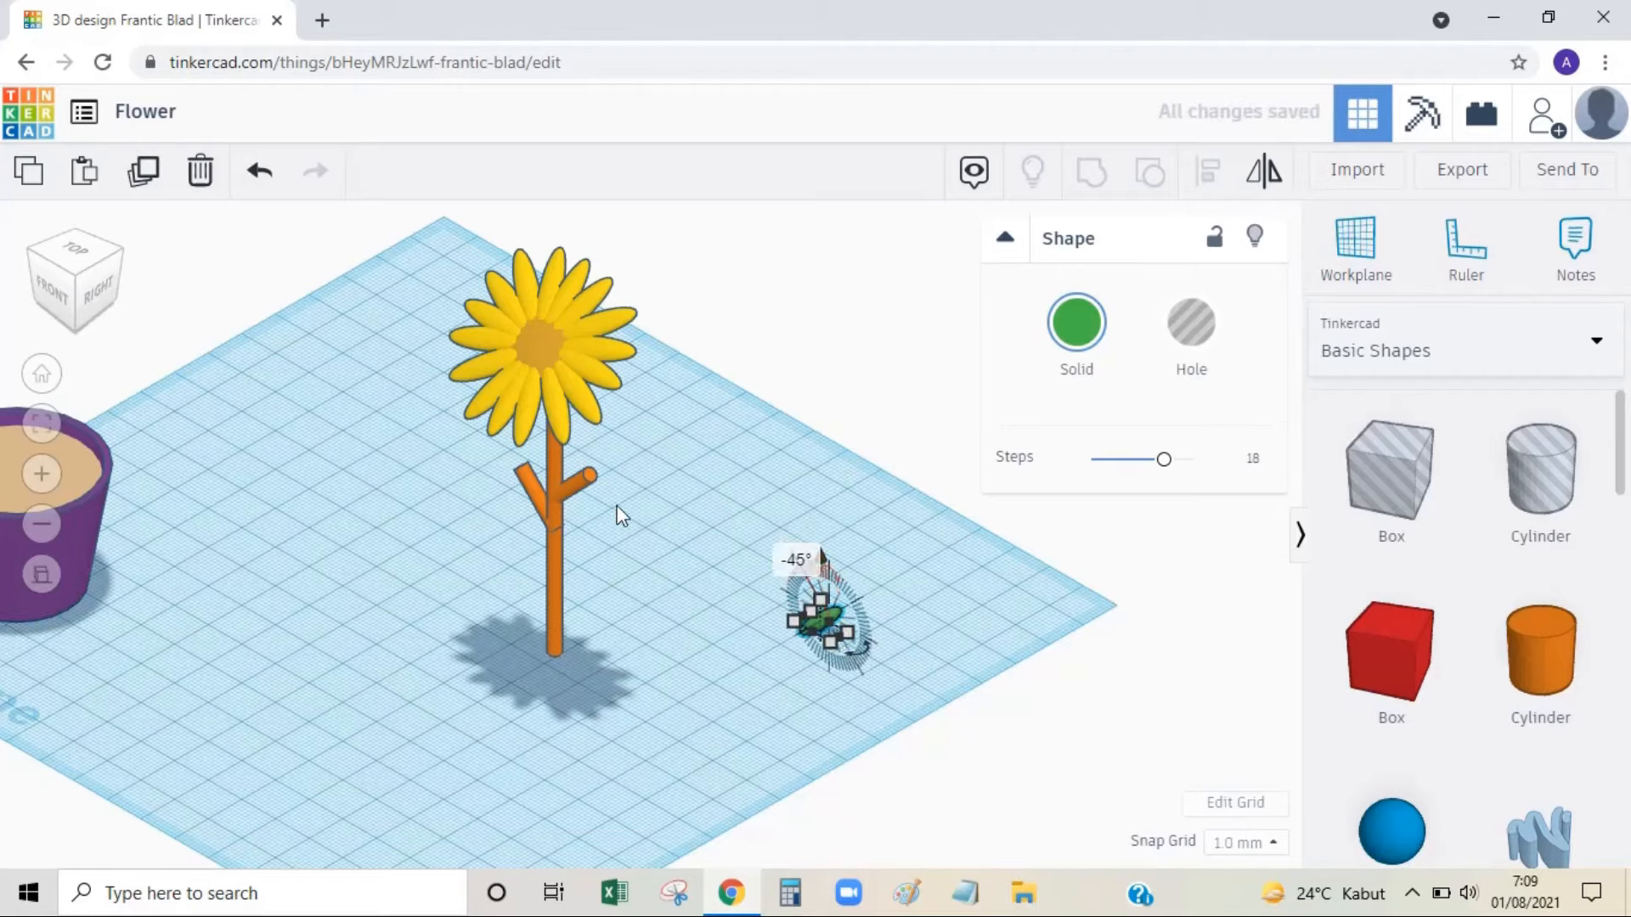
pyautogui.click(617, 506)
# Raise the leaf to 51 mm above the workplane and align it with the stem in the side view.
pyautogui.click(102, 299)
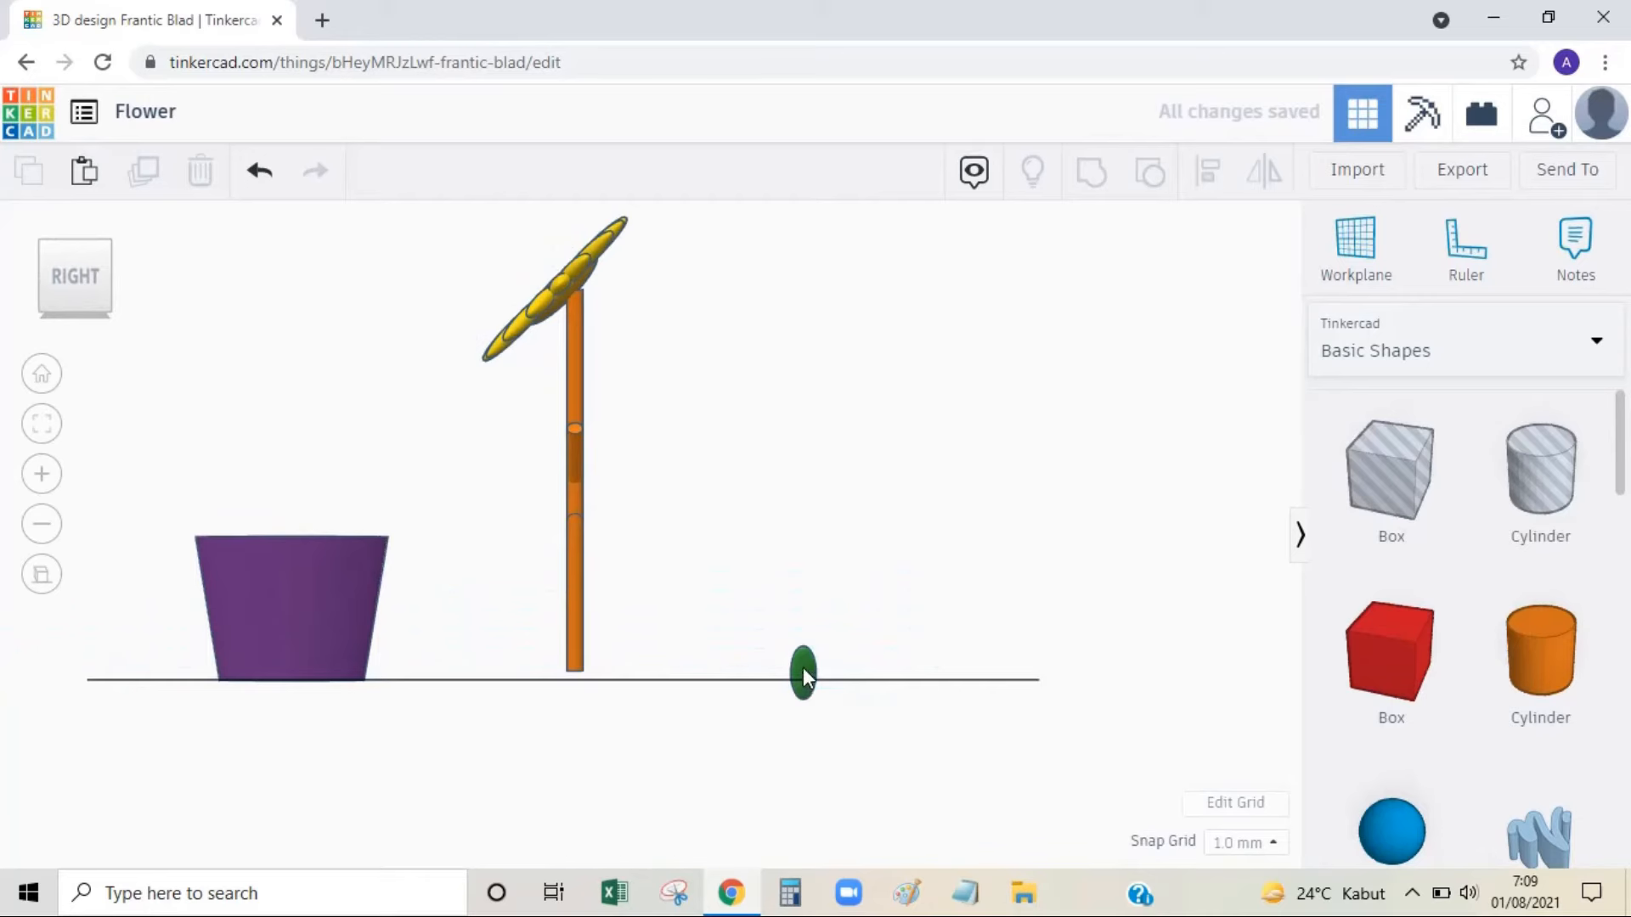
pyautogui.click(802, 675)
pyautogui.moveTo(803, 619); pyautogui.dragTo(819, 310)
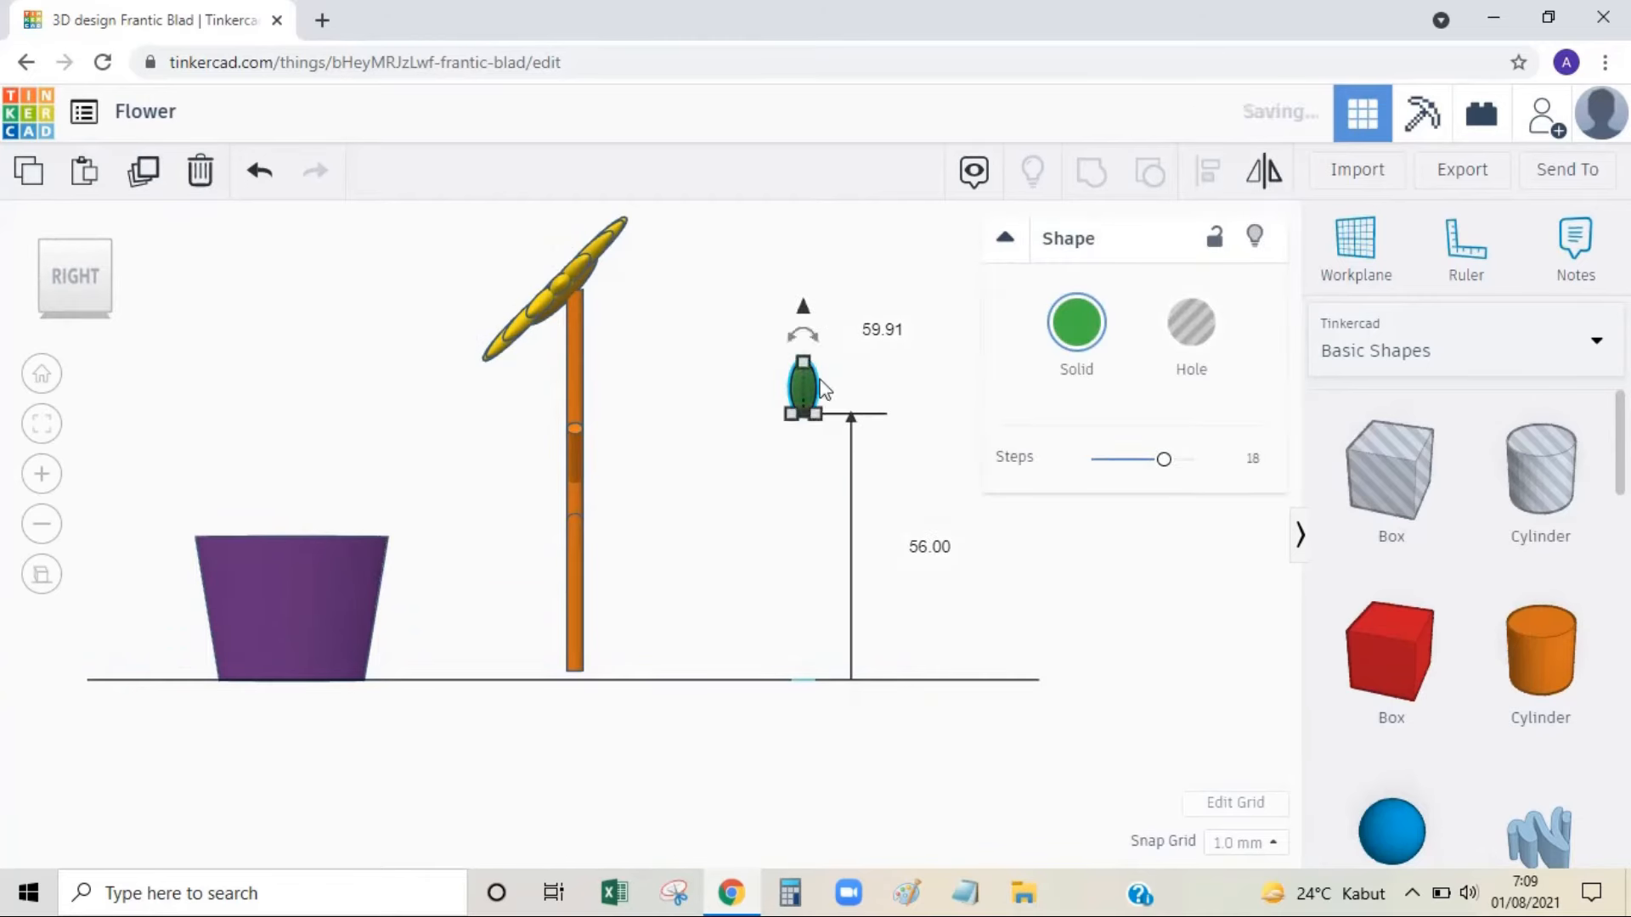
pyautogui.moveTo(822, 389); pyautogui.dragTo(589, 389)
pyautogui.moveTo(576, 321); pyautogui.dragTo(578, 341)
# Move the leaf left in the front view onto the tip of the right branch.
pyautogui.click(29, 272)
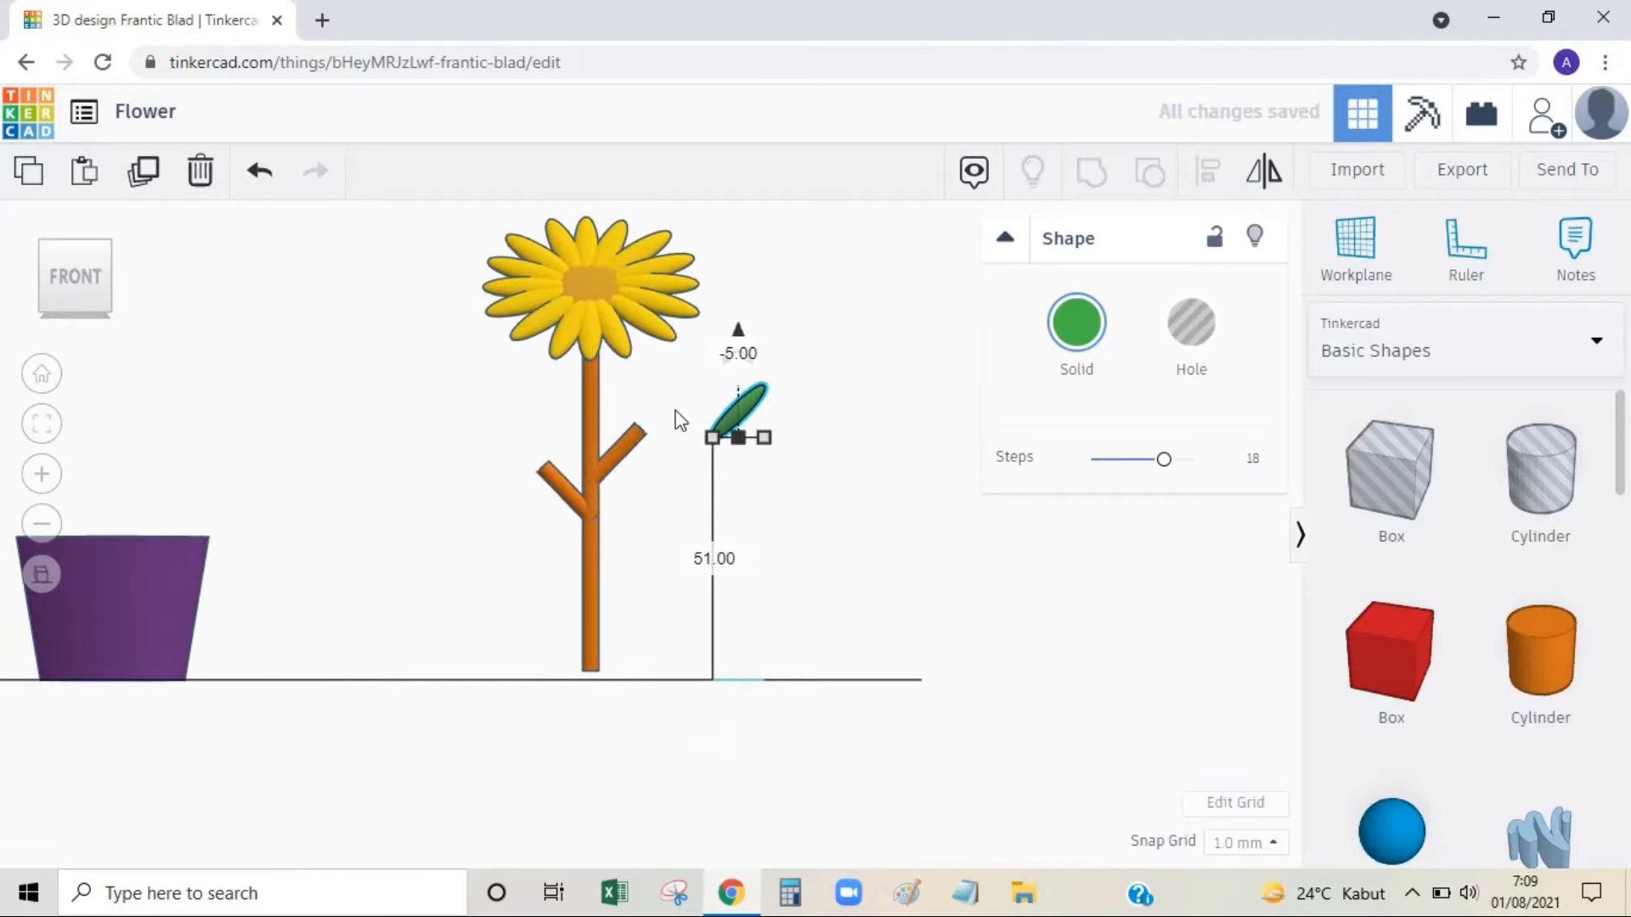
pyautogui.moveTo(741, 410); pyautogui.dragTo(660, 411)
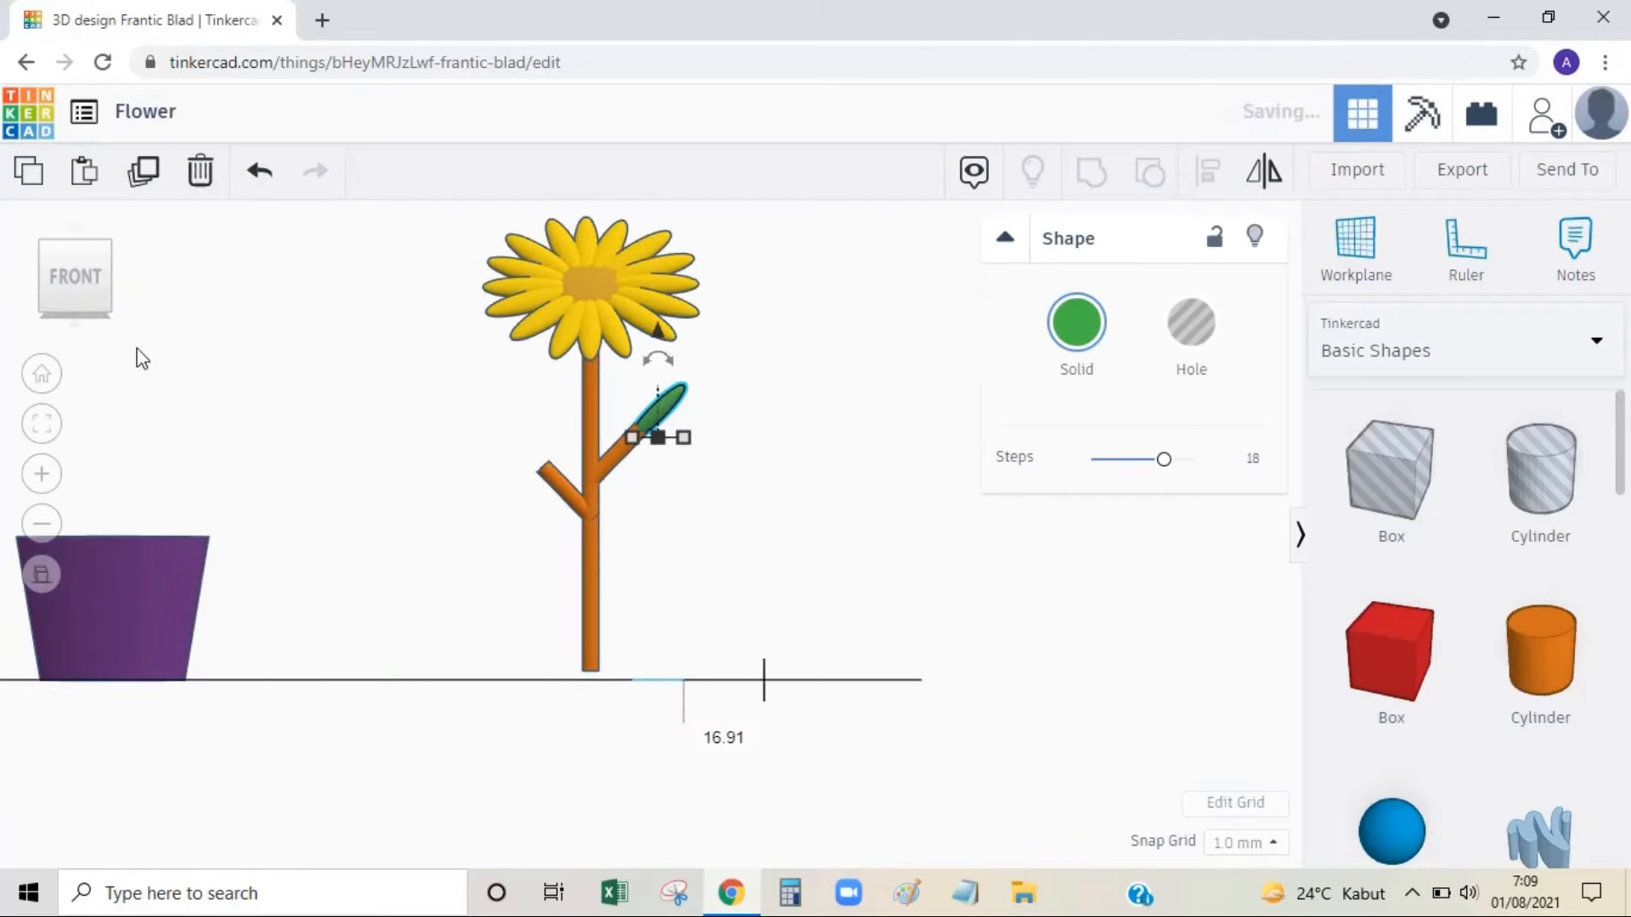
pyautogui.click(110, 248)
pyautogui.click(640, 477)
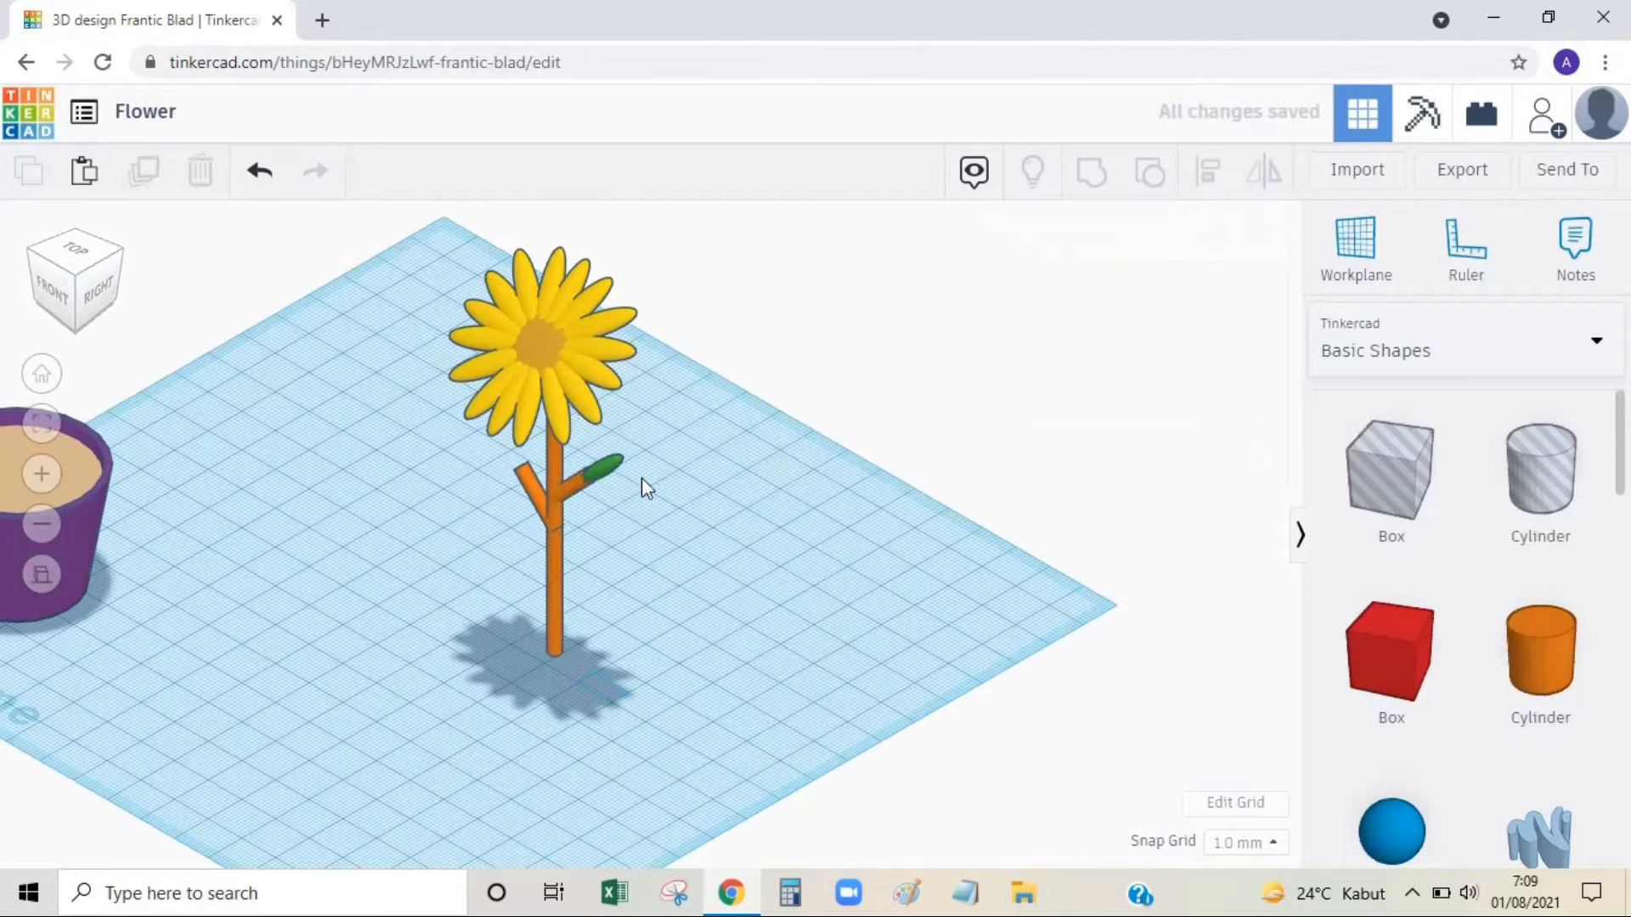
# Widen the leaf from front to back and rotate it clockwise to a flatter tilt.
pyautogui.moveTo(542, 490); pyautogui.dragTo(684, 457, button='right')
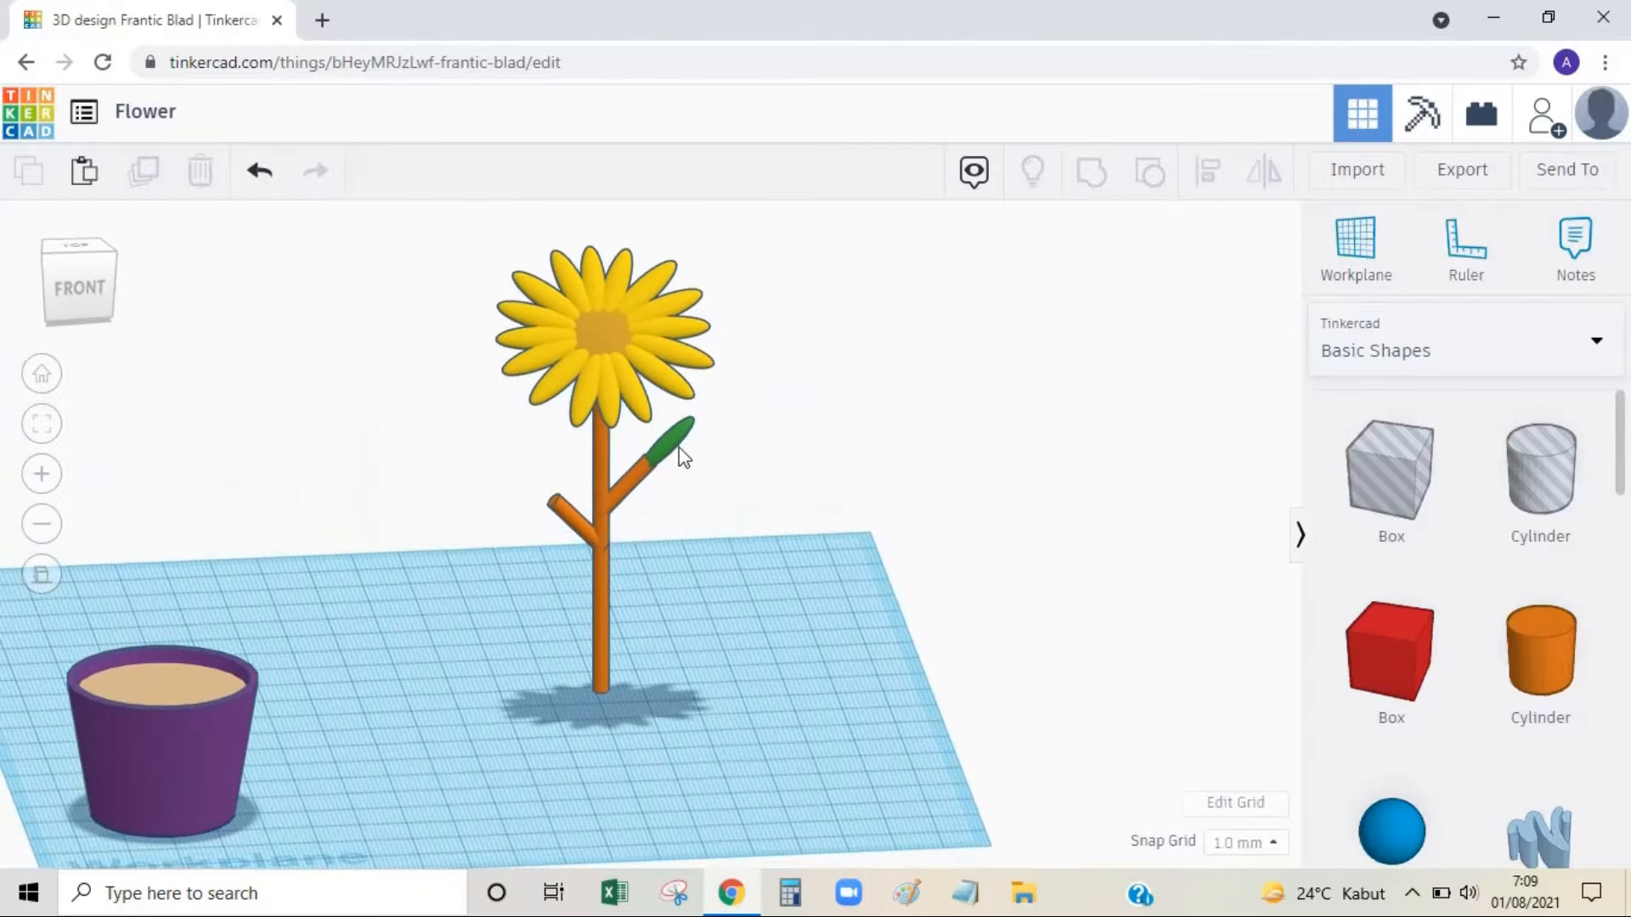
pyautogui.click(677, 443)
pyautogui.moveTo(666, 466); pyautogui.dragTo(671, 479)
pyautogui.click(790, 476)
pyautogui.click(676, 434)
pyautogui.click(680, 394)
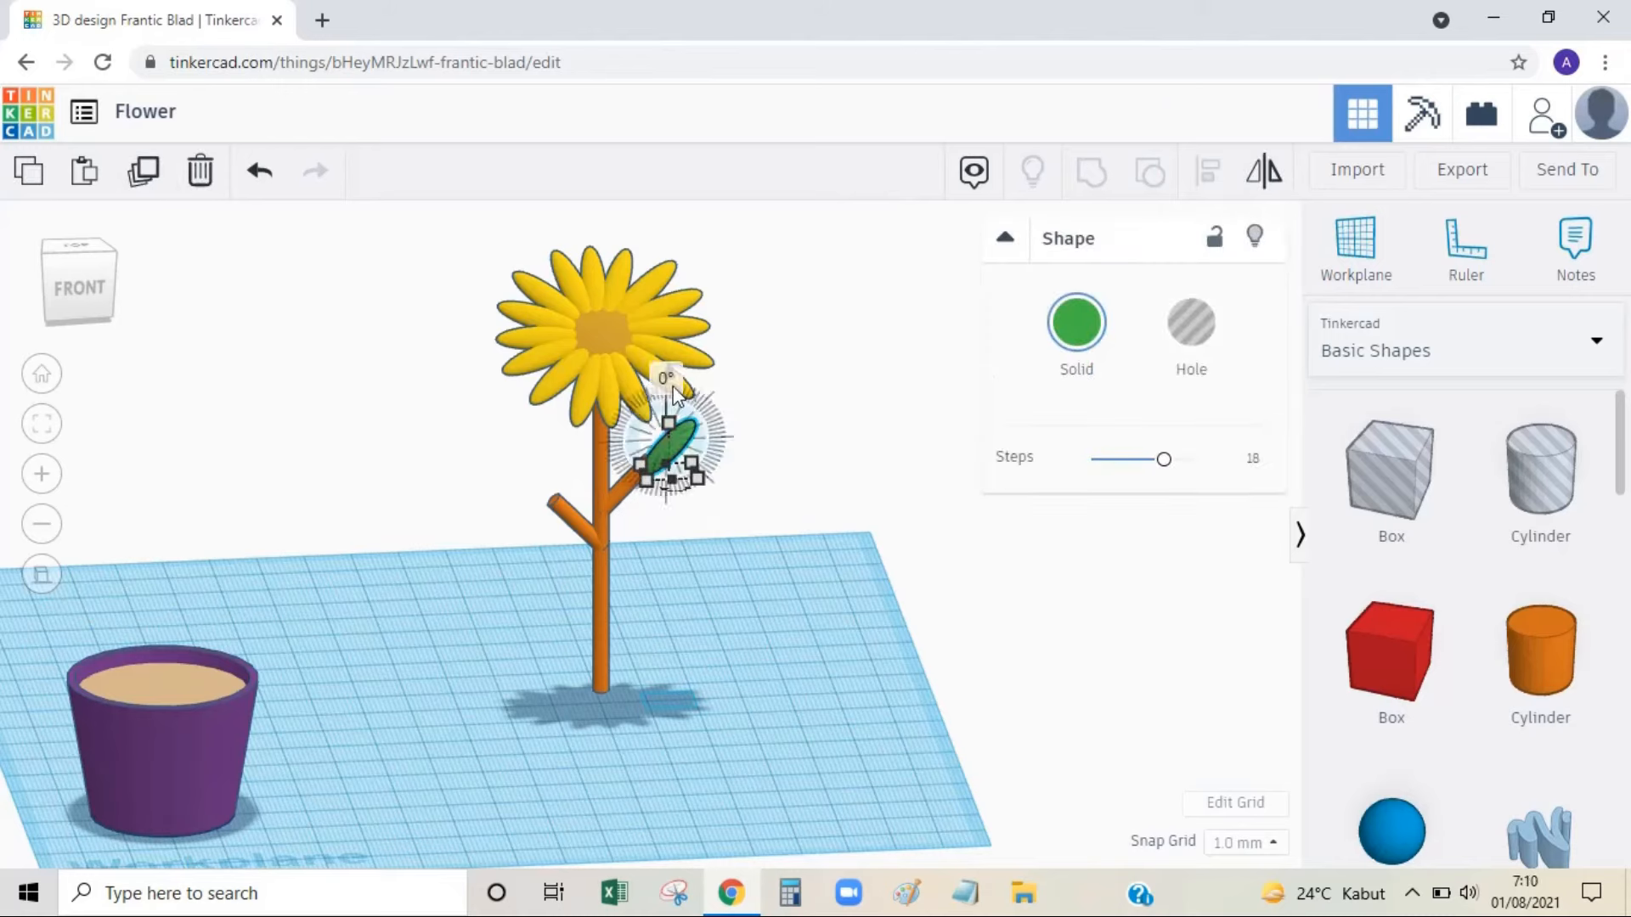
pyautogui.moveTo(680, 395); pyautogui.dragTo(697, 415)
pyautogui.click(703, 473)
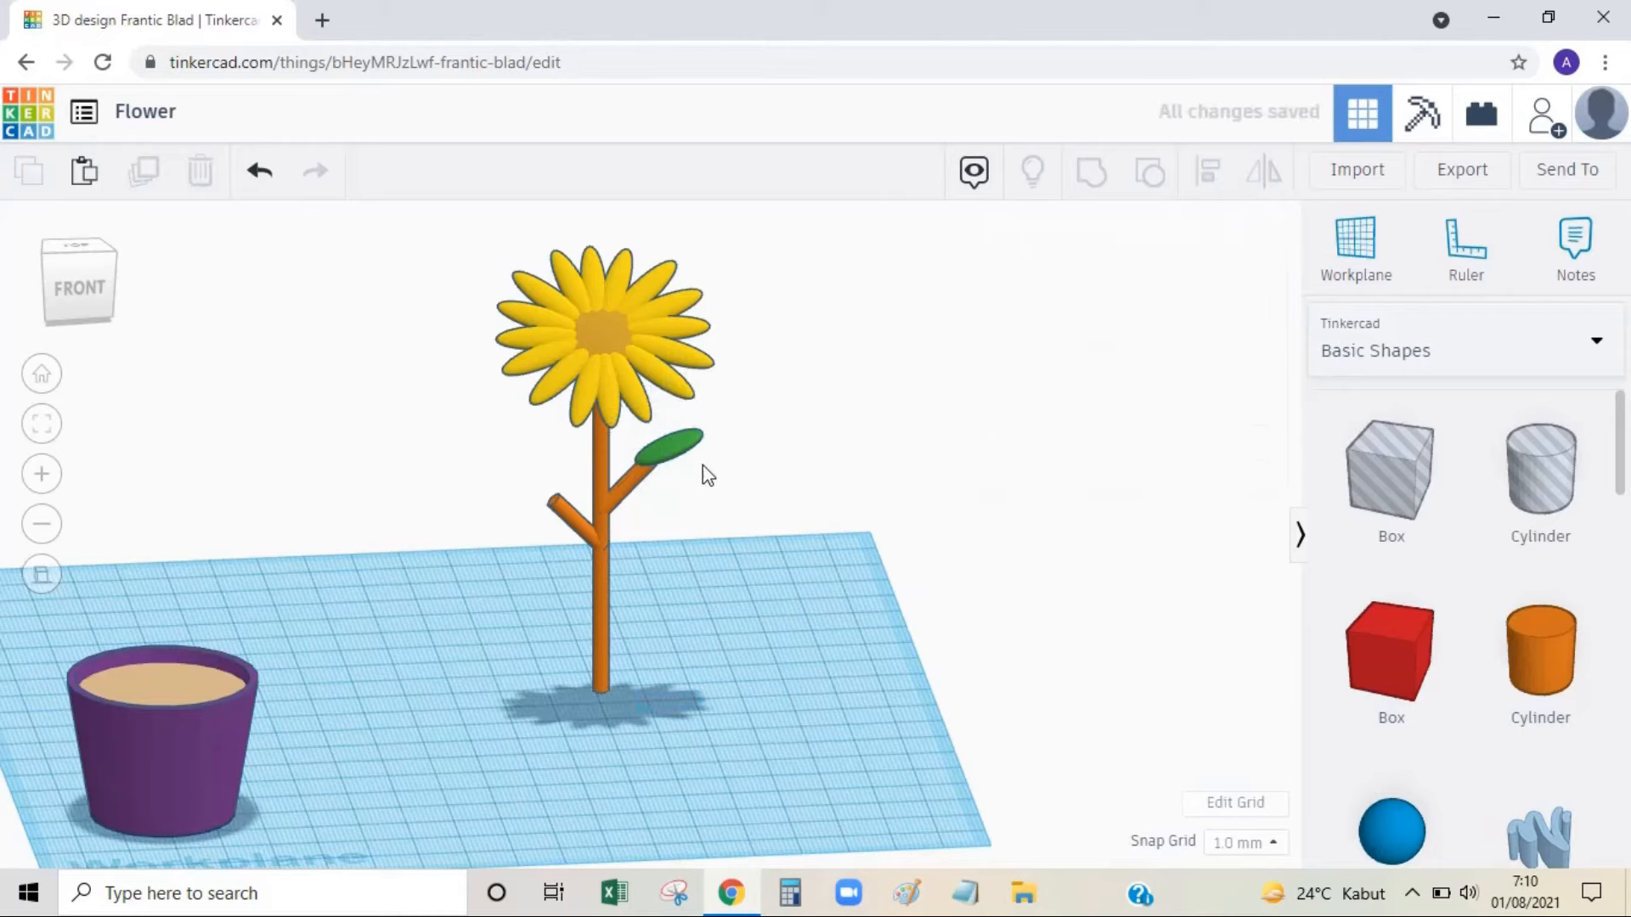
# Lower the leaf slightly towards the right branch and centre it on the stem in the side view.
pyautogui.scroll(2, 703, 466)
pyautogui.moveTo(699, 454); pyautogui.dragTo(619, 556, button='middle')
pyautogui.click(607, 528)
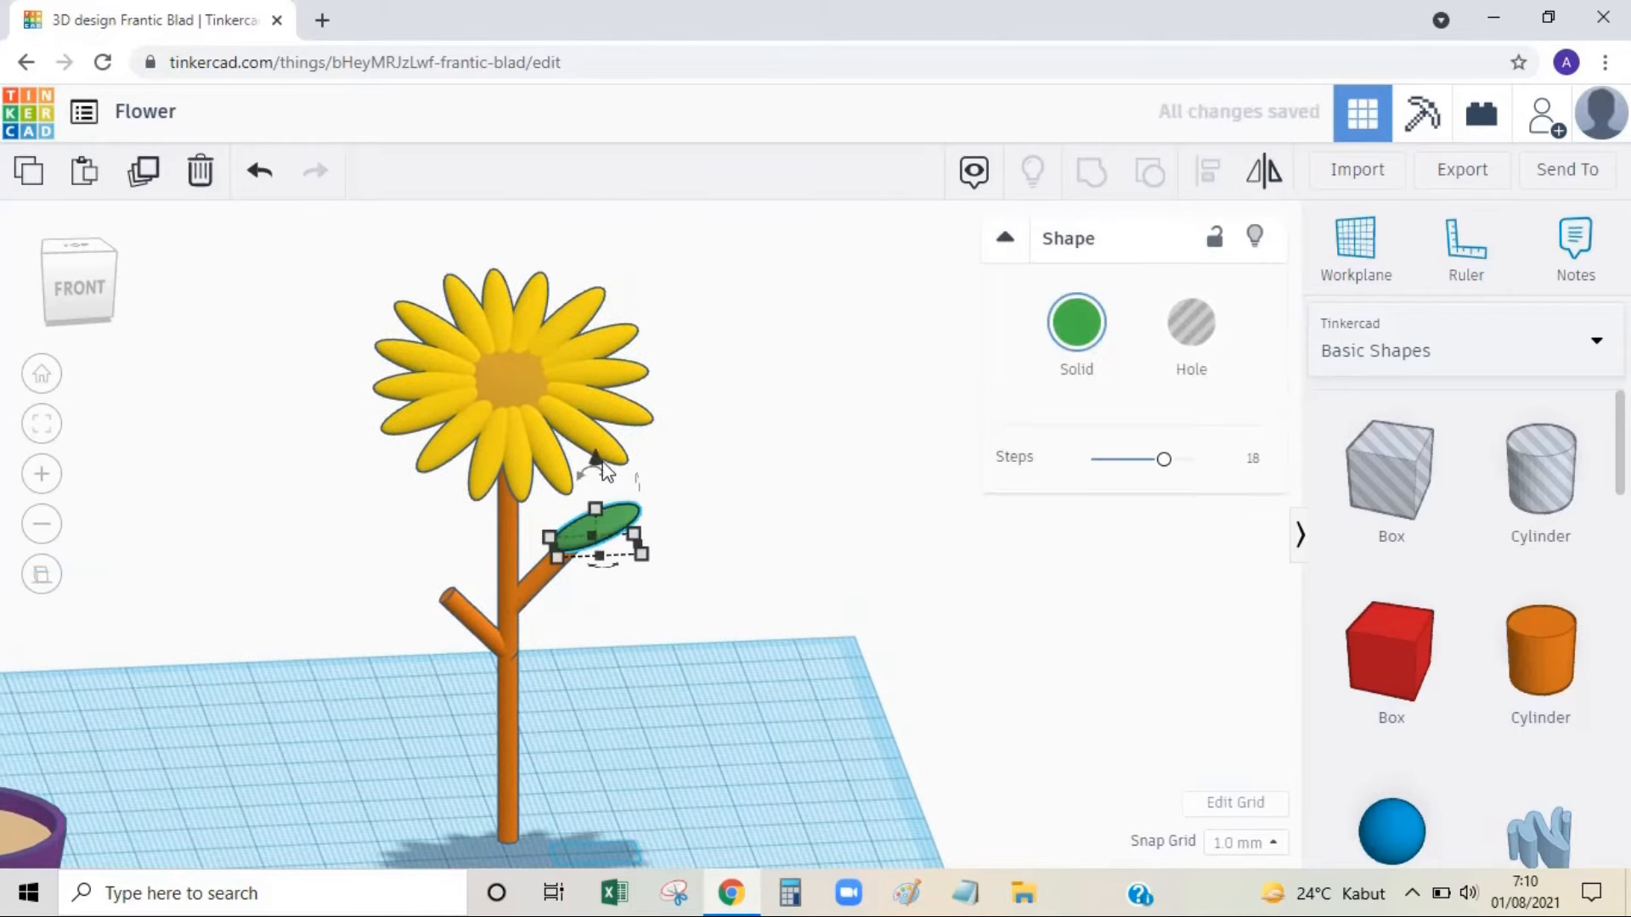
pyautogui.moveTo(596, 454); pyautogui.dragTo(599, 467)
pyautogui.click(95, 288)
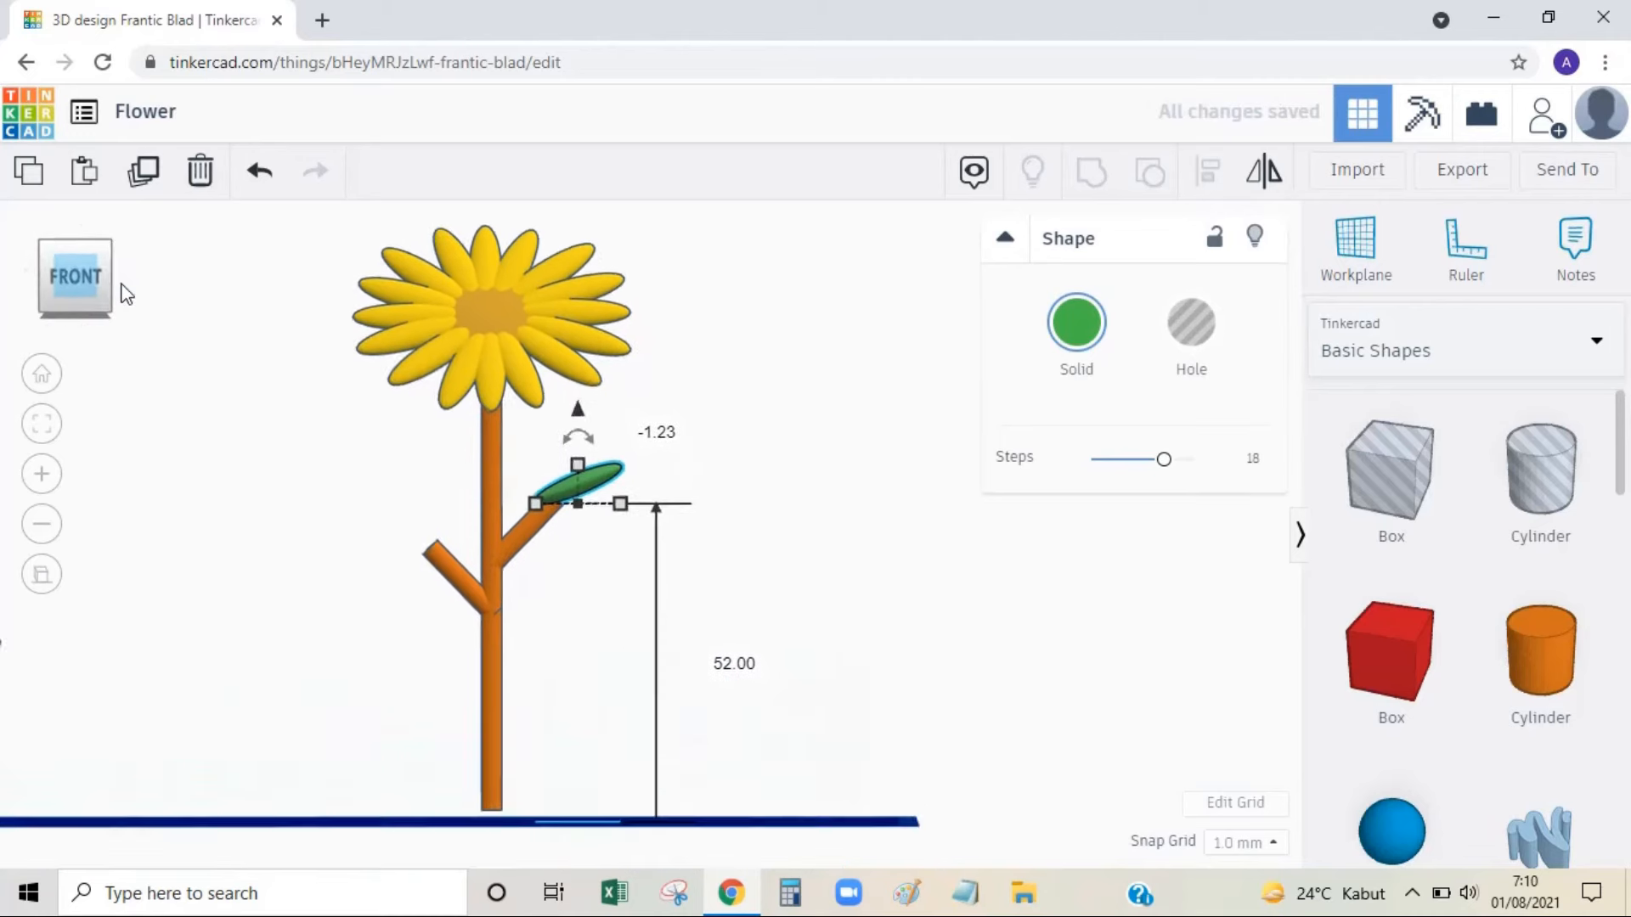
pyautogui.click(127, 285)
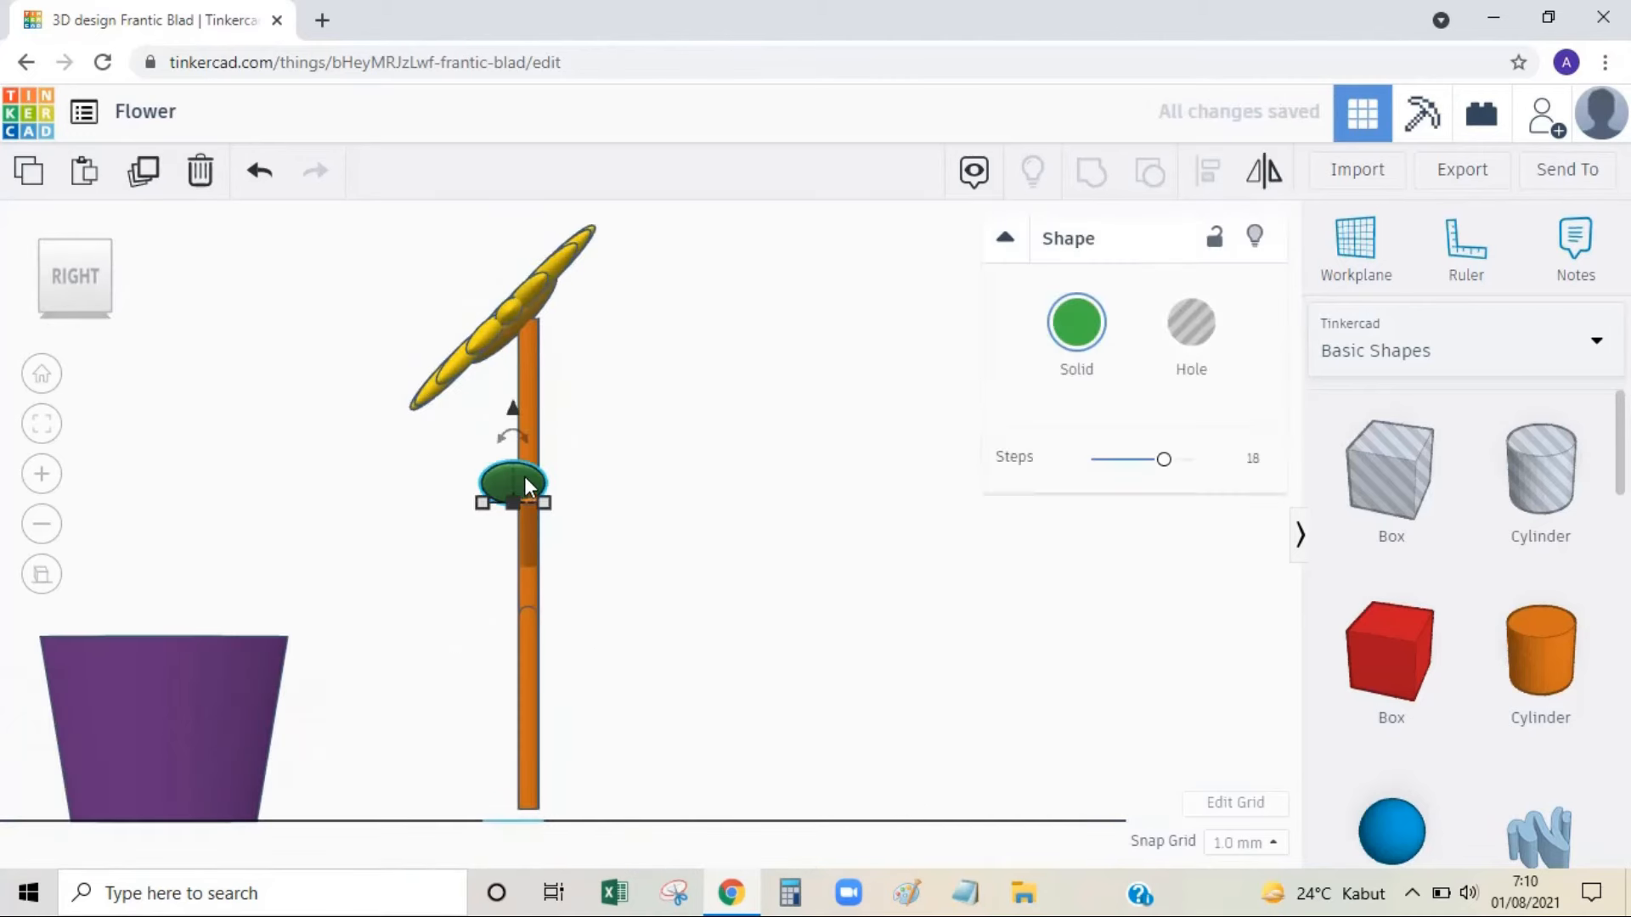
pyautogui.moveTo(539, 476); pyautogui.dragTo(539, 476)
pyautogui.moveTo(527, 409); pyautogui.dragTo(527, 416)
pyautogui.click(53, 276)
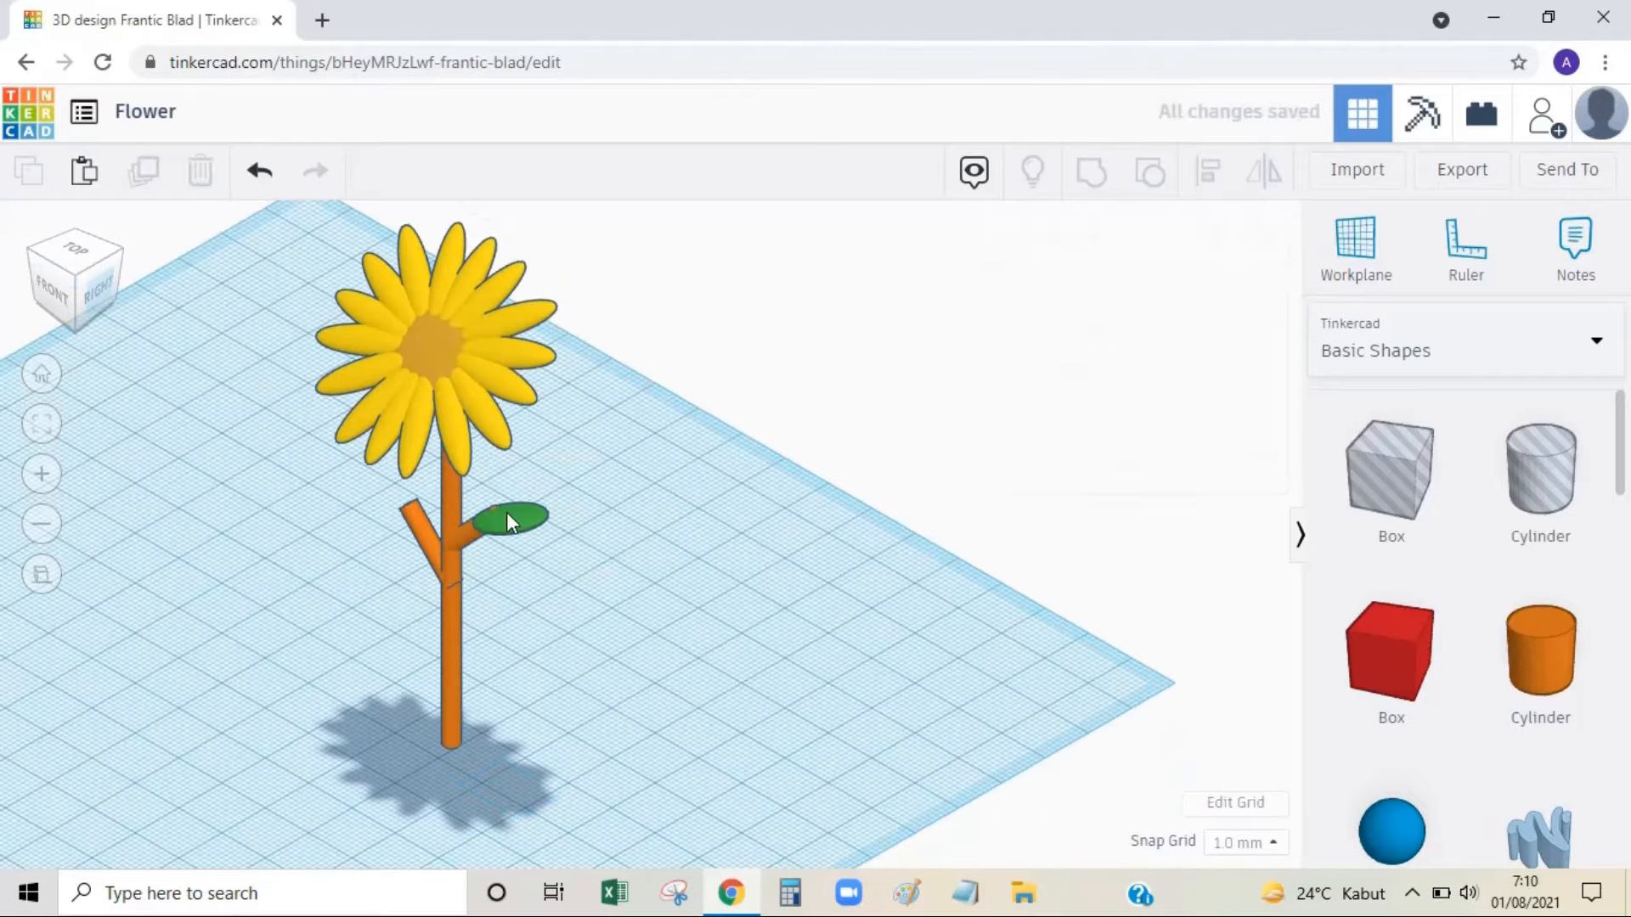
# Fine-tune the leaf's height and shift it slightly left in the front view so it rests on the right branch's tip.
pyautogui.moveTo(506, 460); pyautogui.dragTo(482, 454)
pyautogui.click(98, 285)
pyautogui.scroll(3, 527, 527)
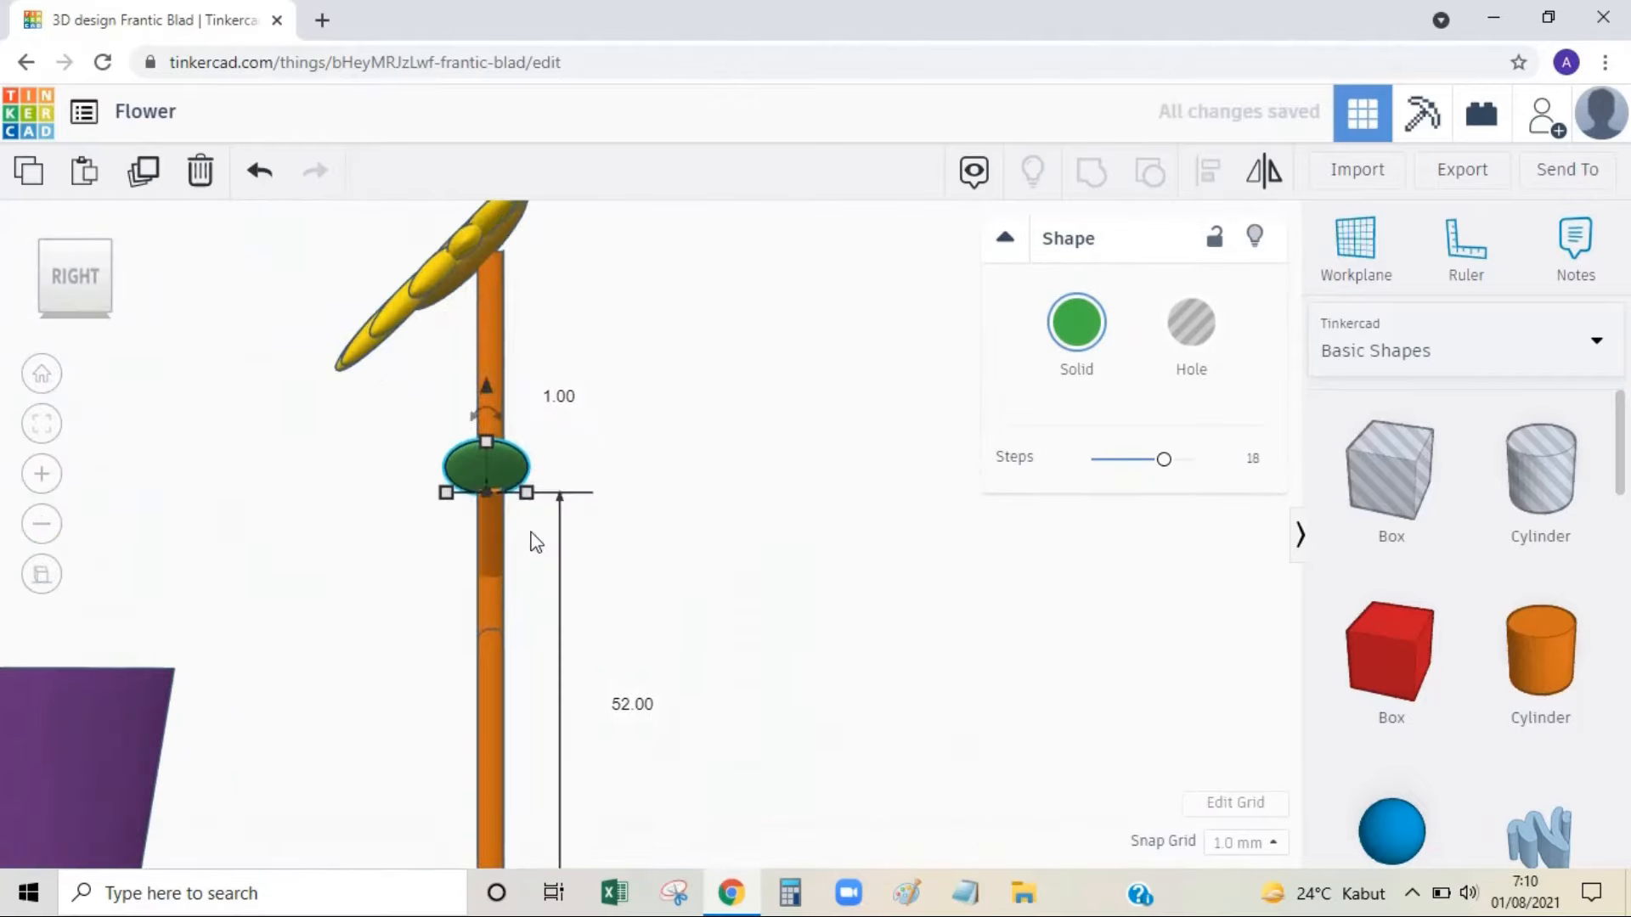
pyautogui.click(44, 276)
pyautogui.click(56, 283)
pyautogui.moveTo(550, 448); pyautogui.dragTo(538, 442)
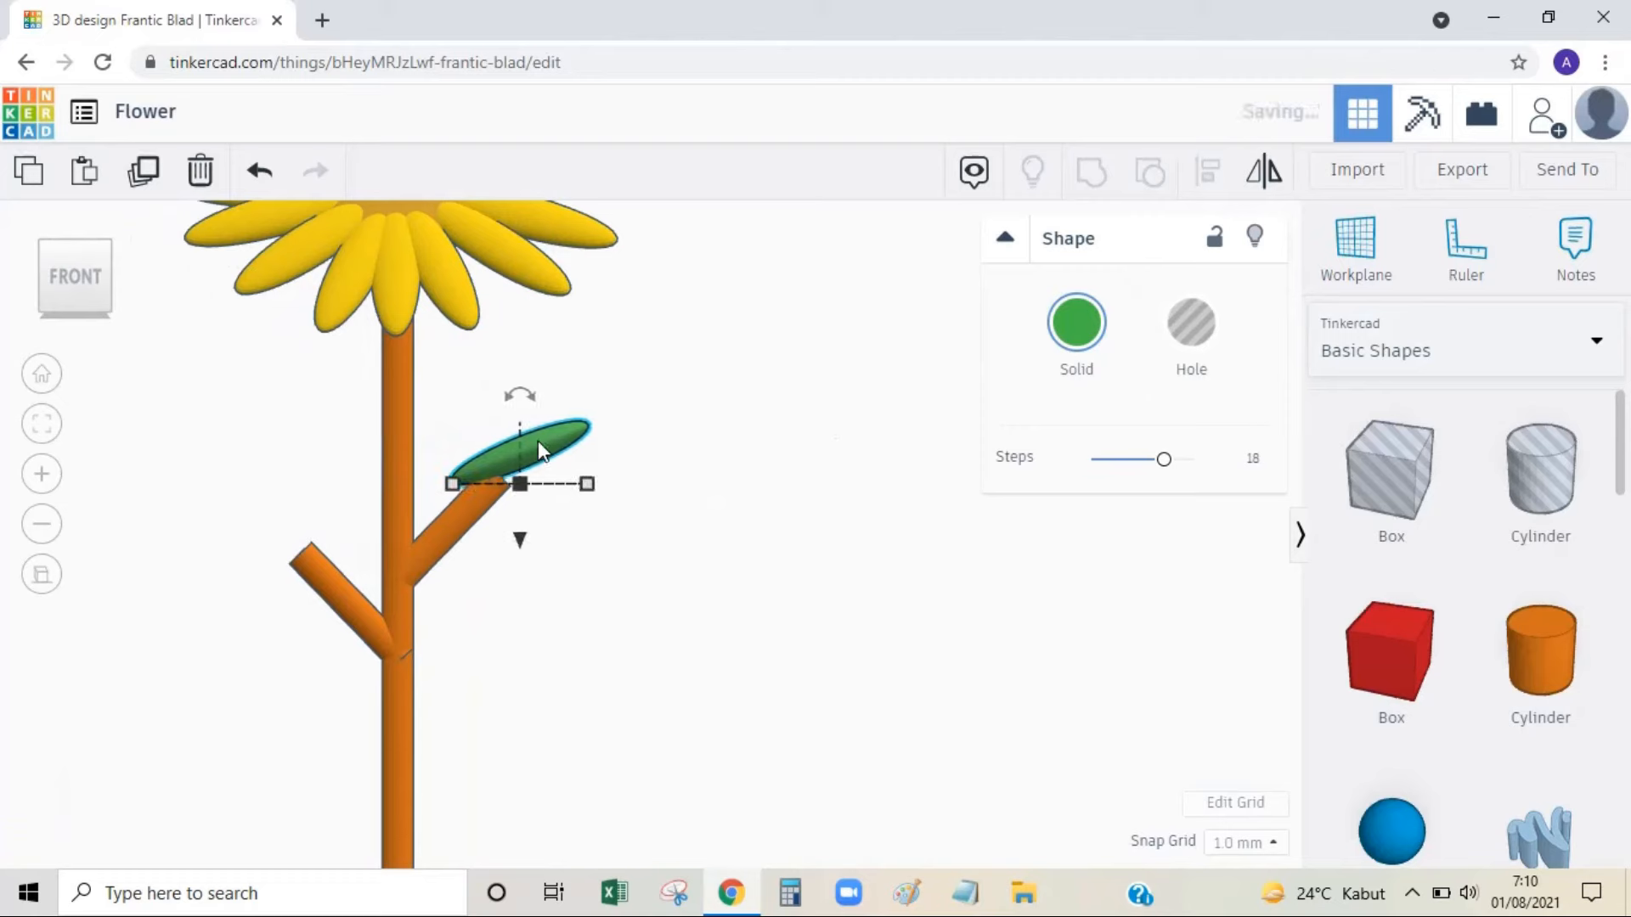
pyautogui.moveTo(519, 540); pyautogui.dragTo(524, 541)
# Set the leaf's length to 15 mm.
pyautogui.click(110, 241)
pyautogui.click(430, 575)
pyautogui.click(306, 594)
pyautogui.write('15')
pyautogui.press('Return')
pyautogui.click(602, 423)
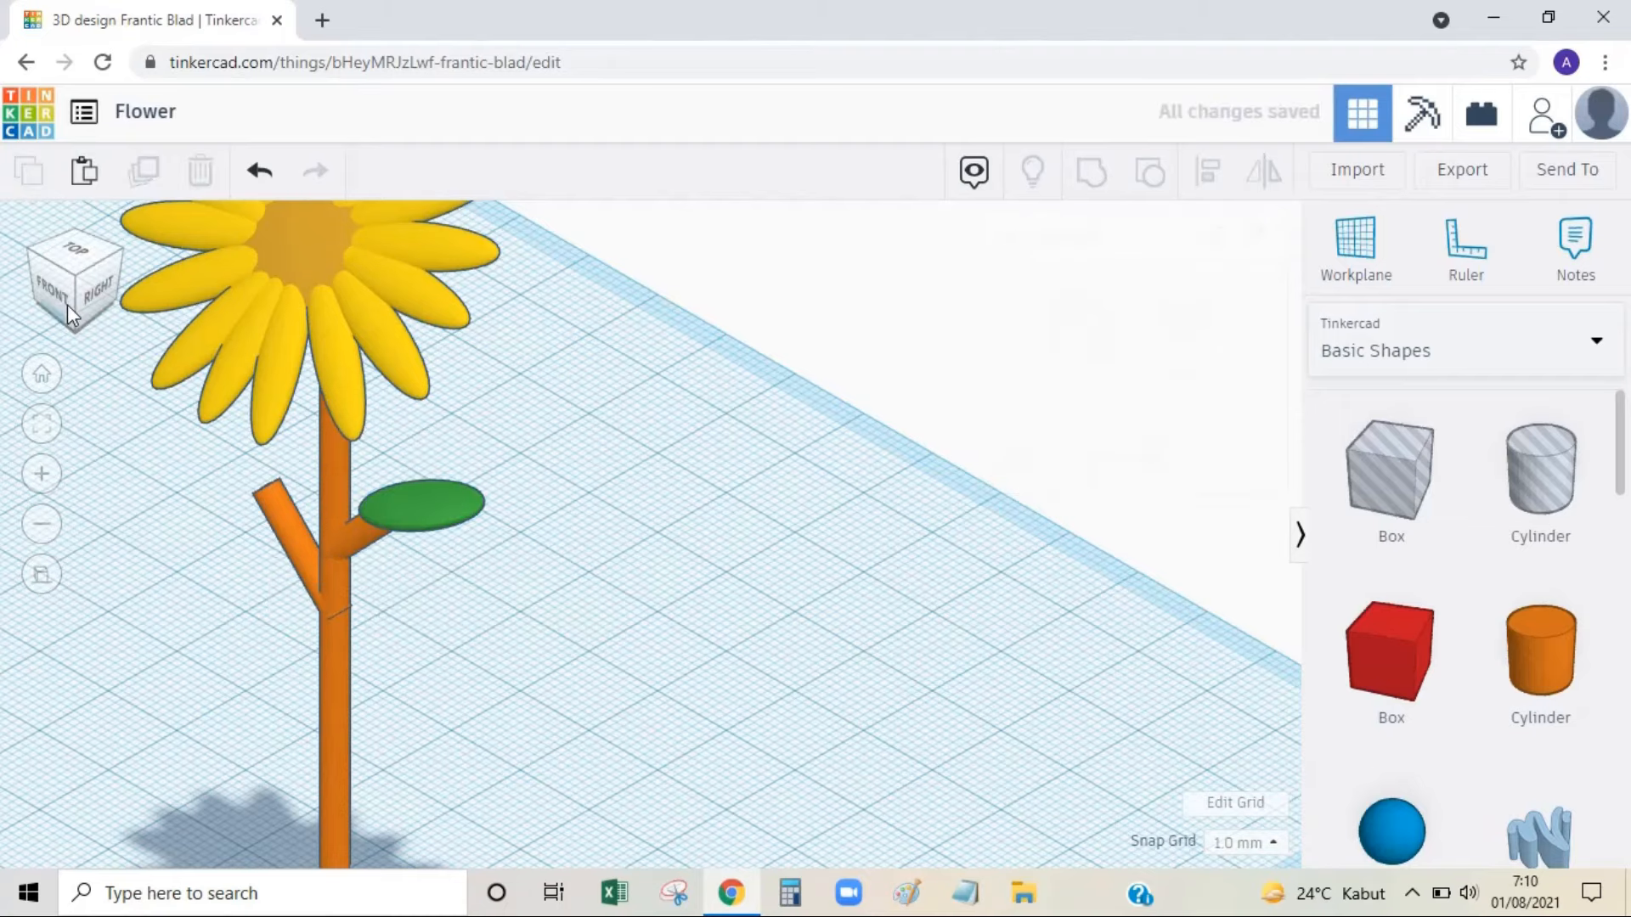
# Duplicate the leaf and move the copy to the left of the stem in the front view.
pyautogui.click(54, 294)
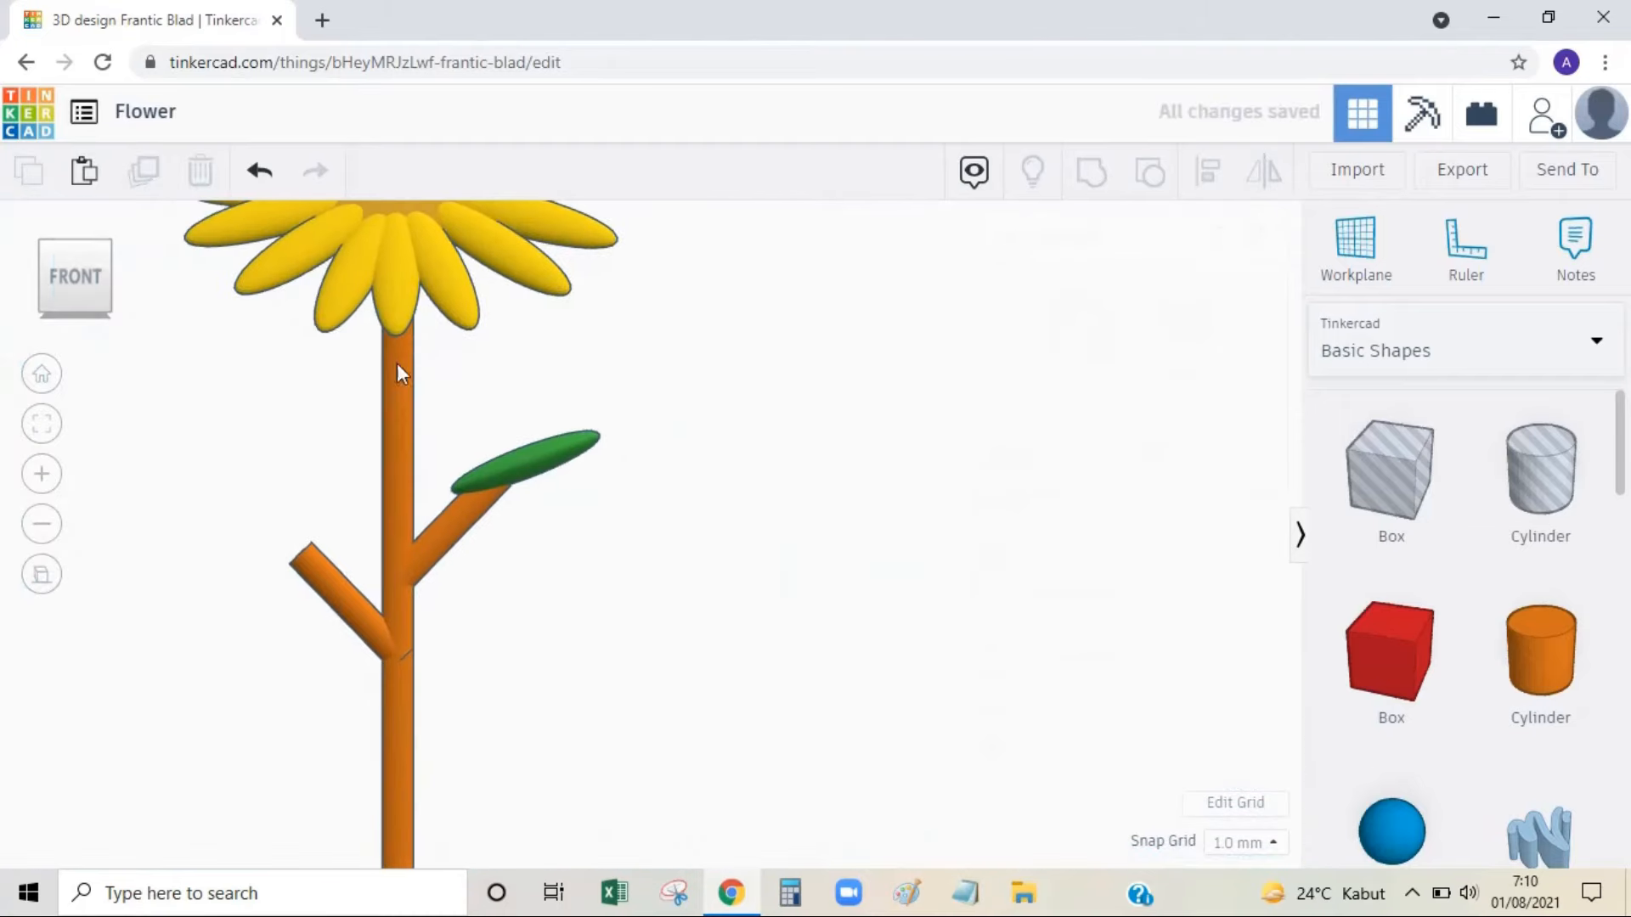
pyautogui.click(575, 456)
pyautogui.click(143, 175)
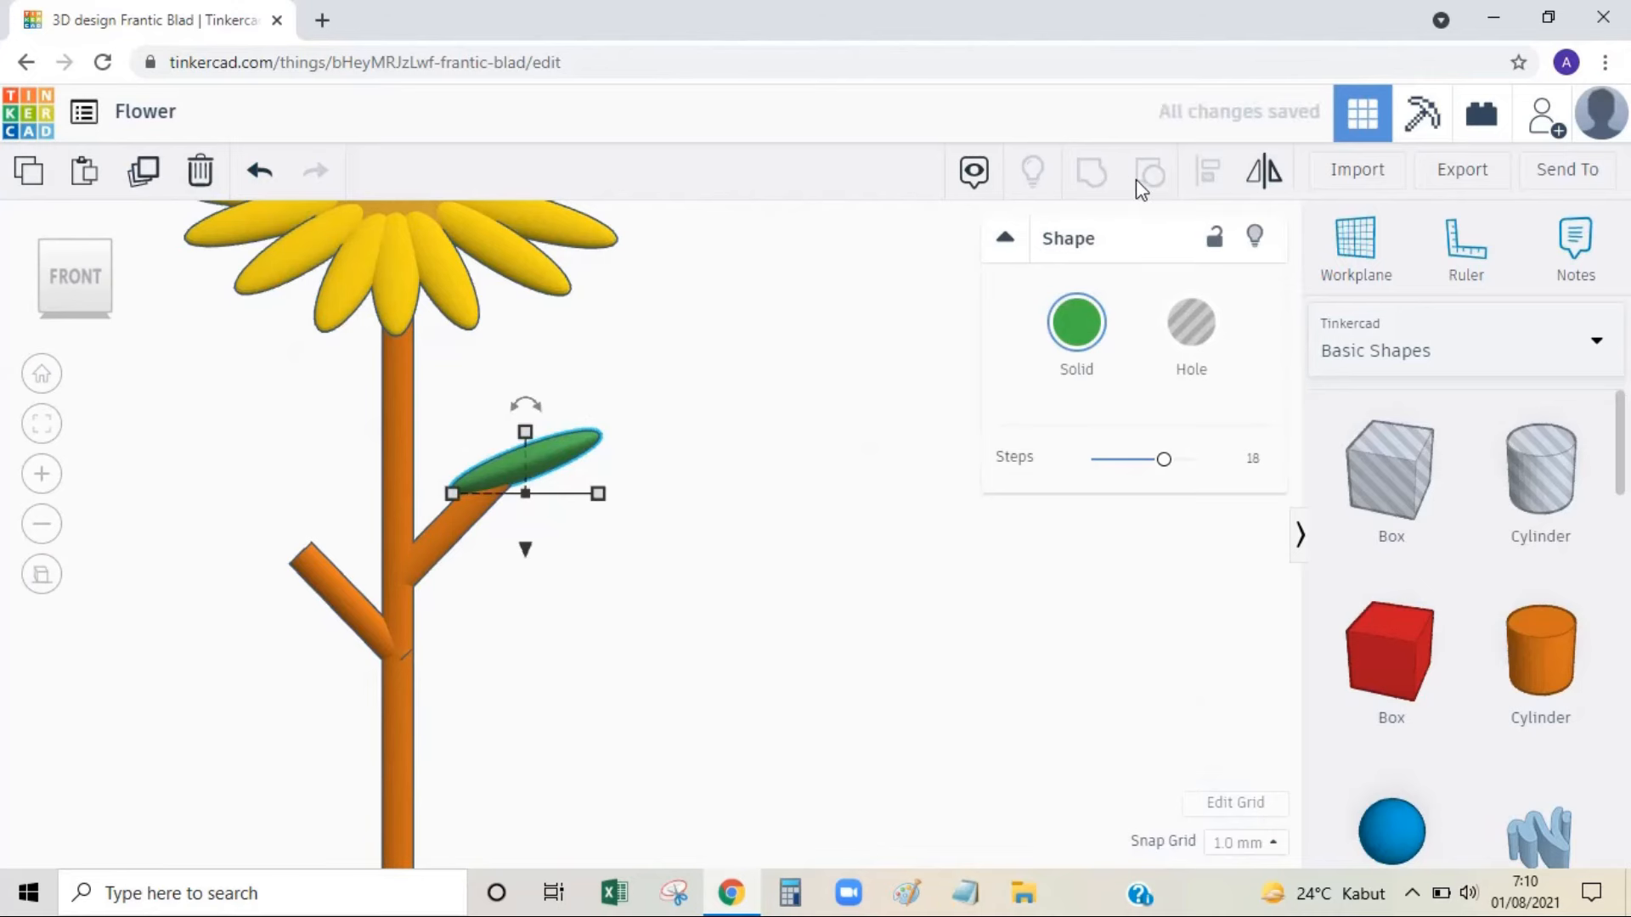
pyautogui.moveTo(554, 466); pyautogui.dragTo(243, 532)
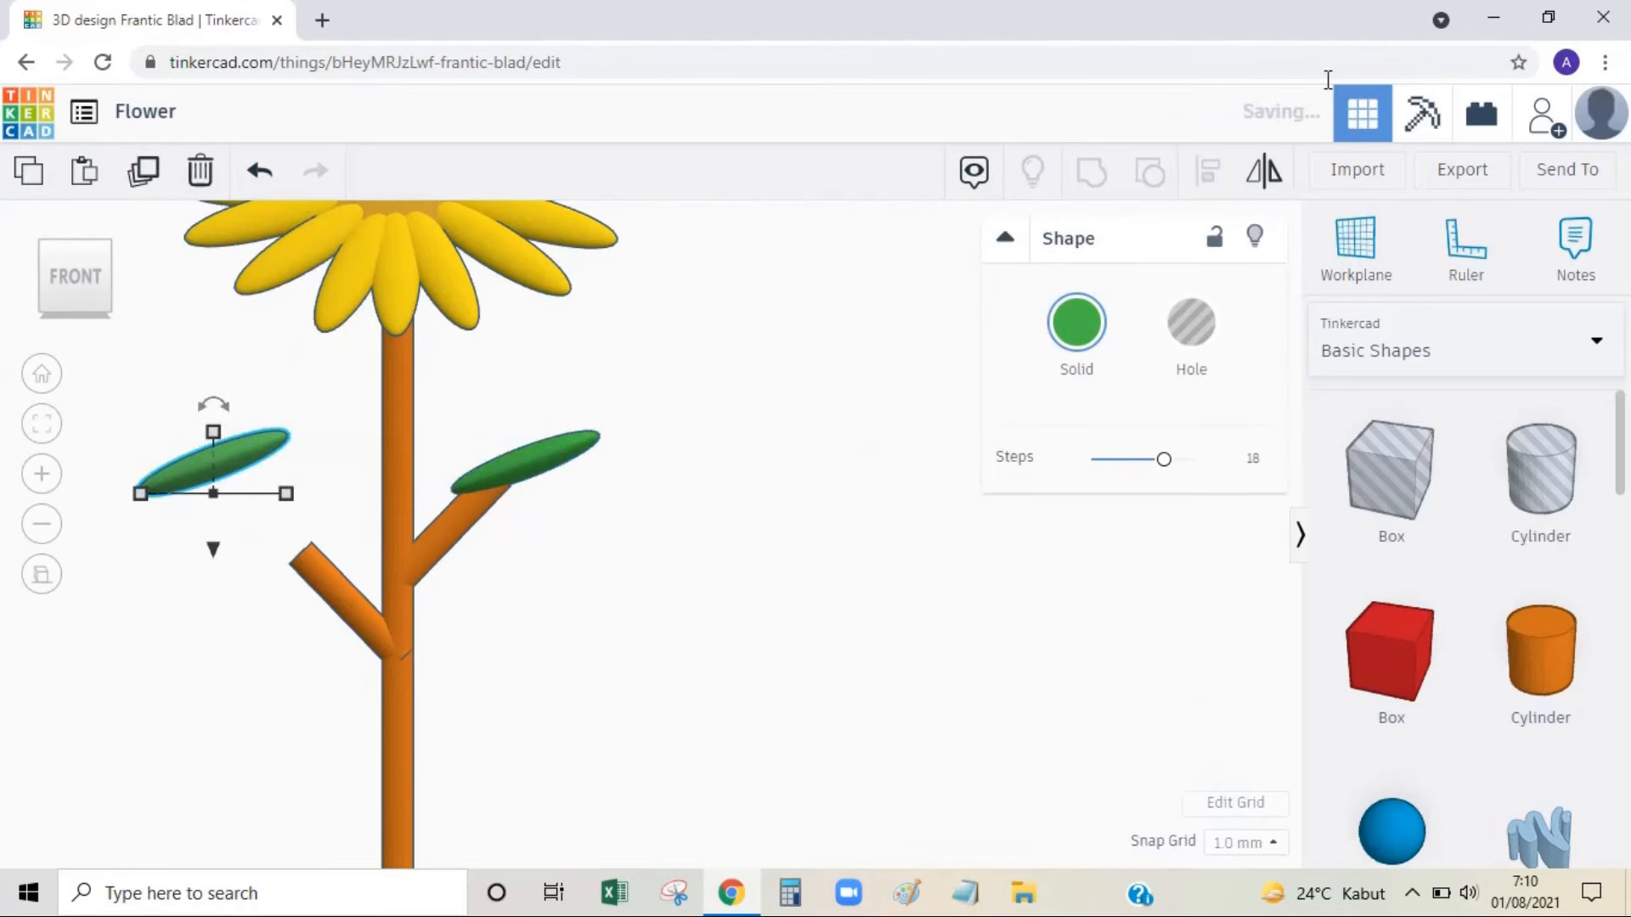
# Mirror the copied leaf left to right and attach it to the tip of the left branch.
pyautogui.press('m')
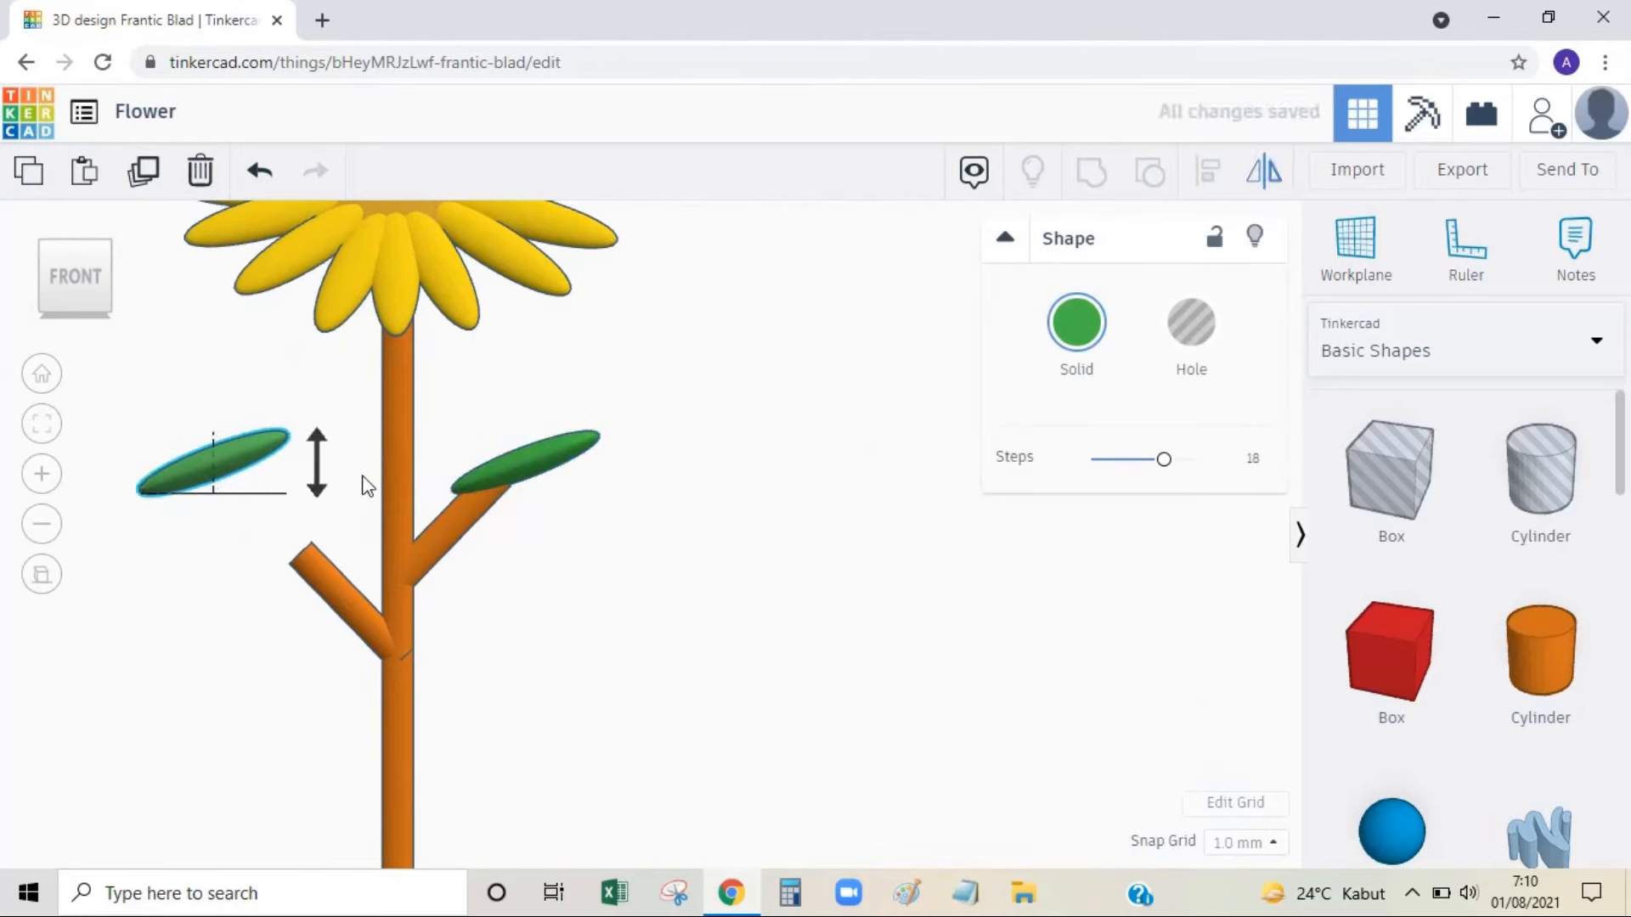
pyautogui.click(104, 316)
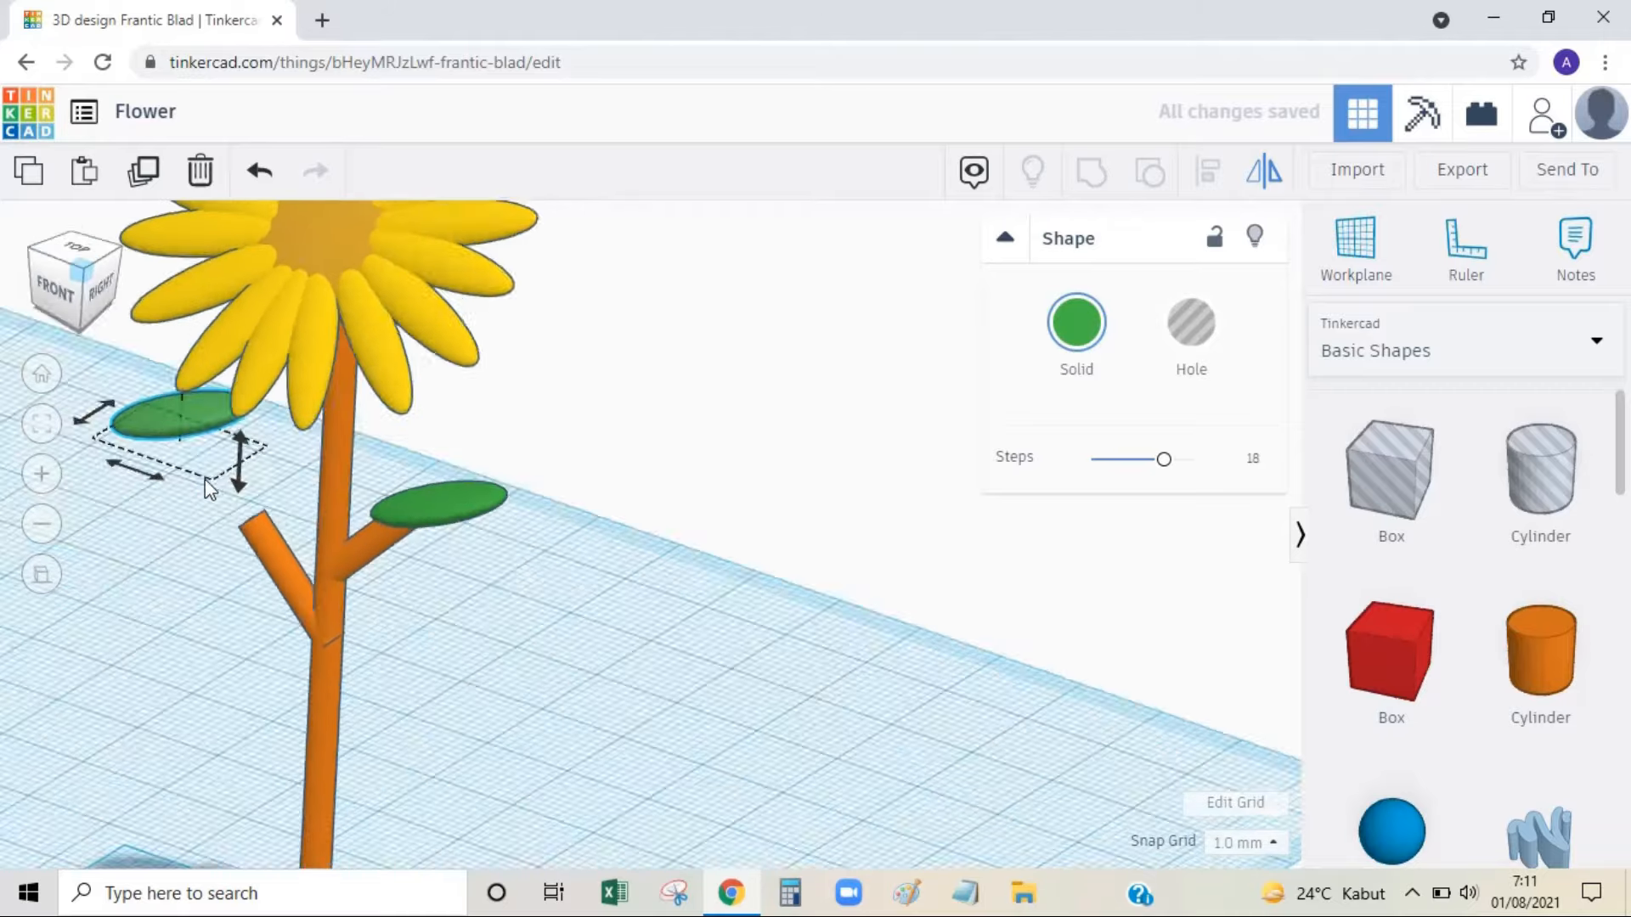
pyautogui.click(158, 453)
pyautogui.click(53, 289)
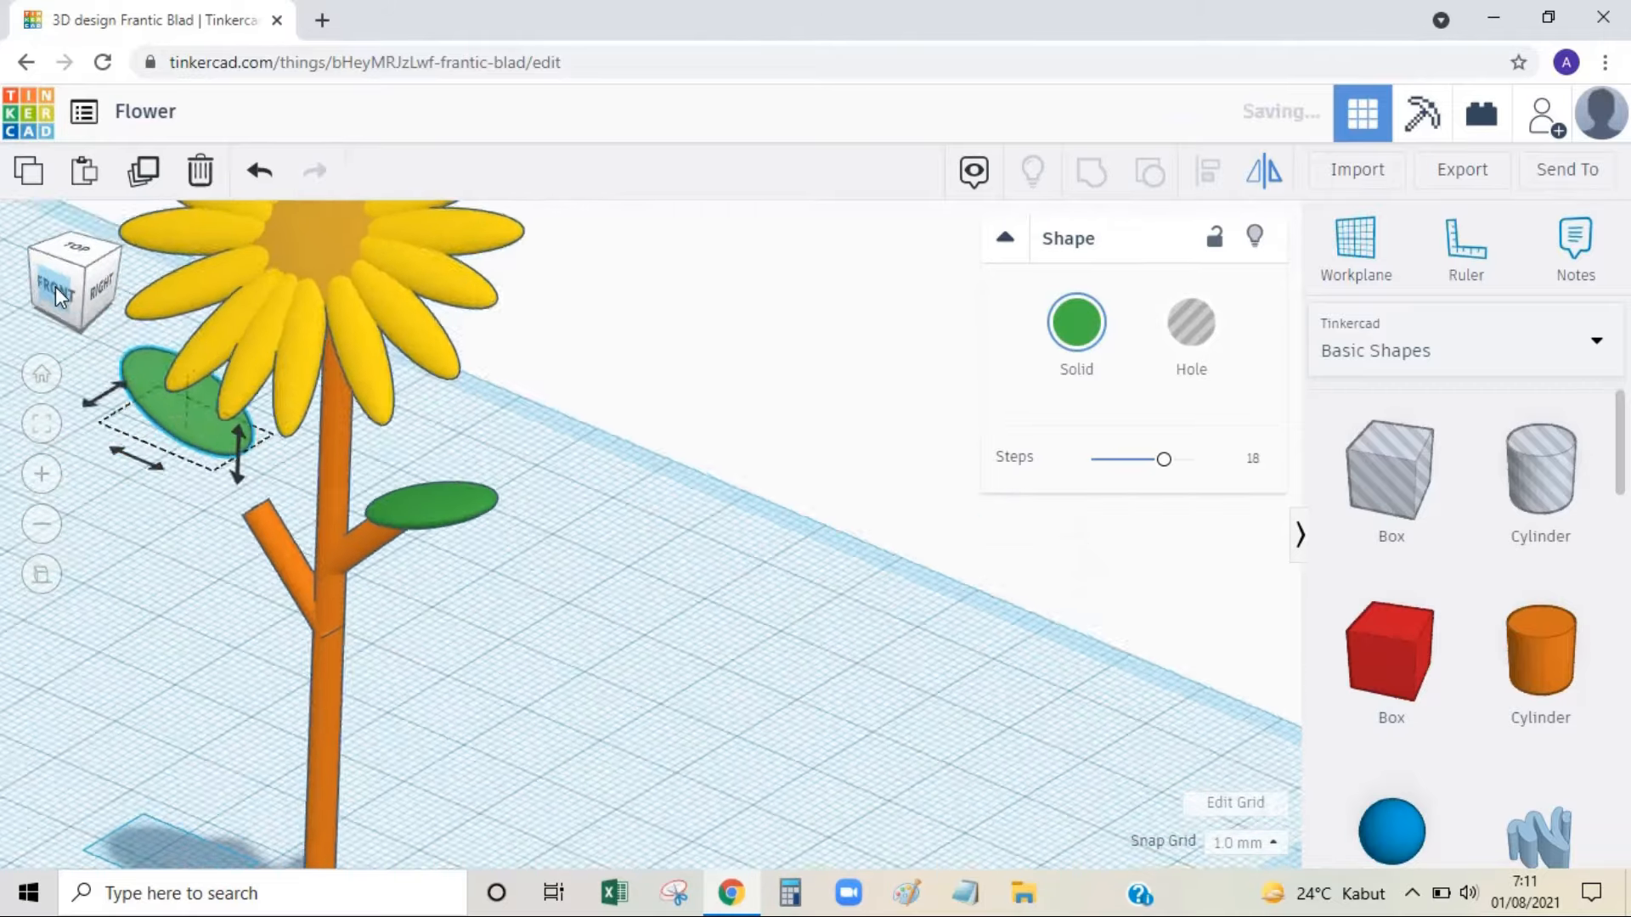
pyautogui.moveTo(213, 553); pyautogui.dragTo(281, 553)
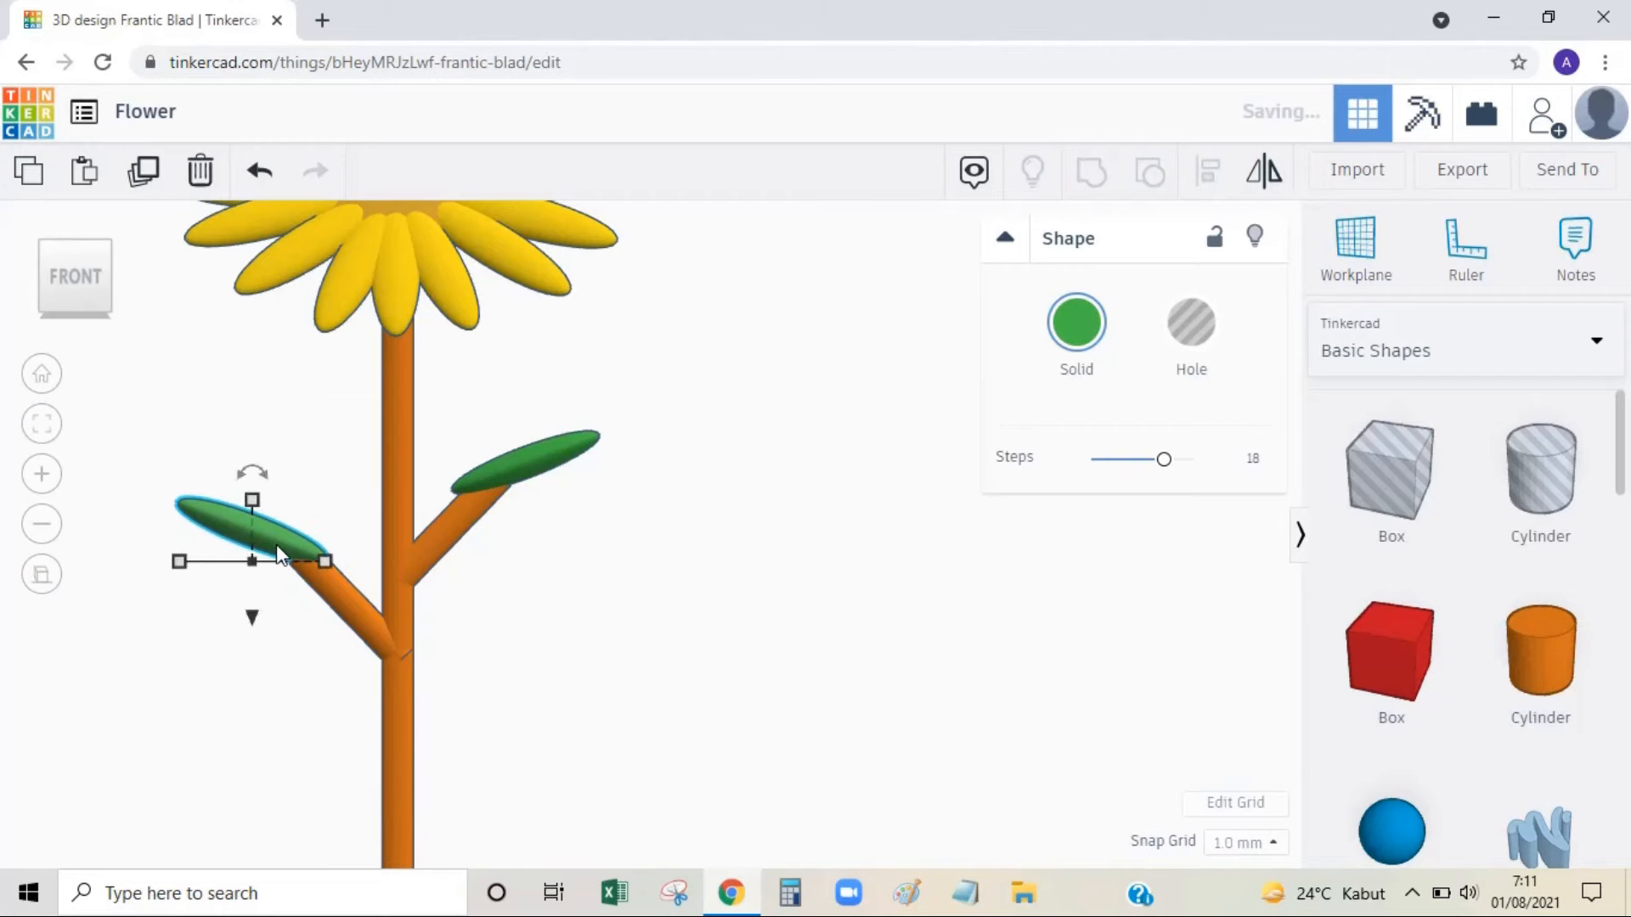
pyautogui.click(175, 354)
# Move the purple pot together with its filling onto the workplane, close to the flower.
pyautogui.click(102, 255)
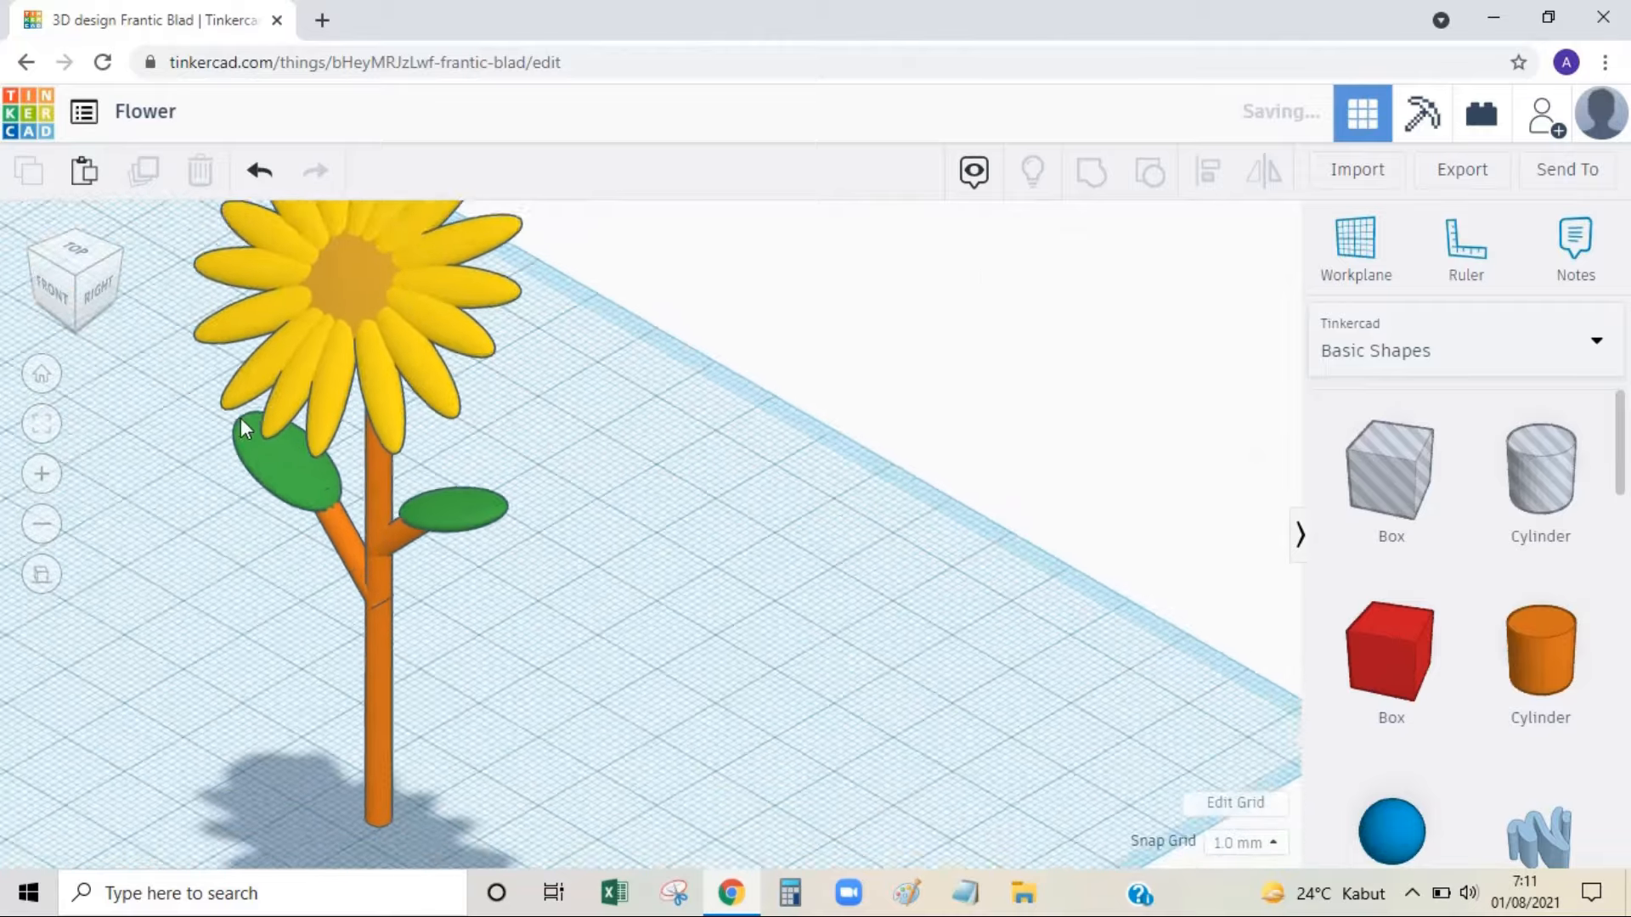
pyautogui.scroll(-3, 243, 421)
pyautogui.moveTo(416, 445); pyautogui.dragTo(622, 461, button='middle')
pyautogui.scroll(-2, 518, 493)
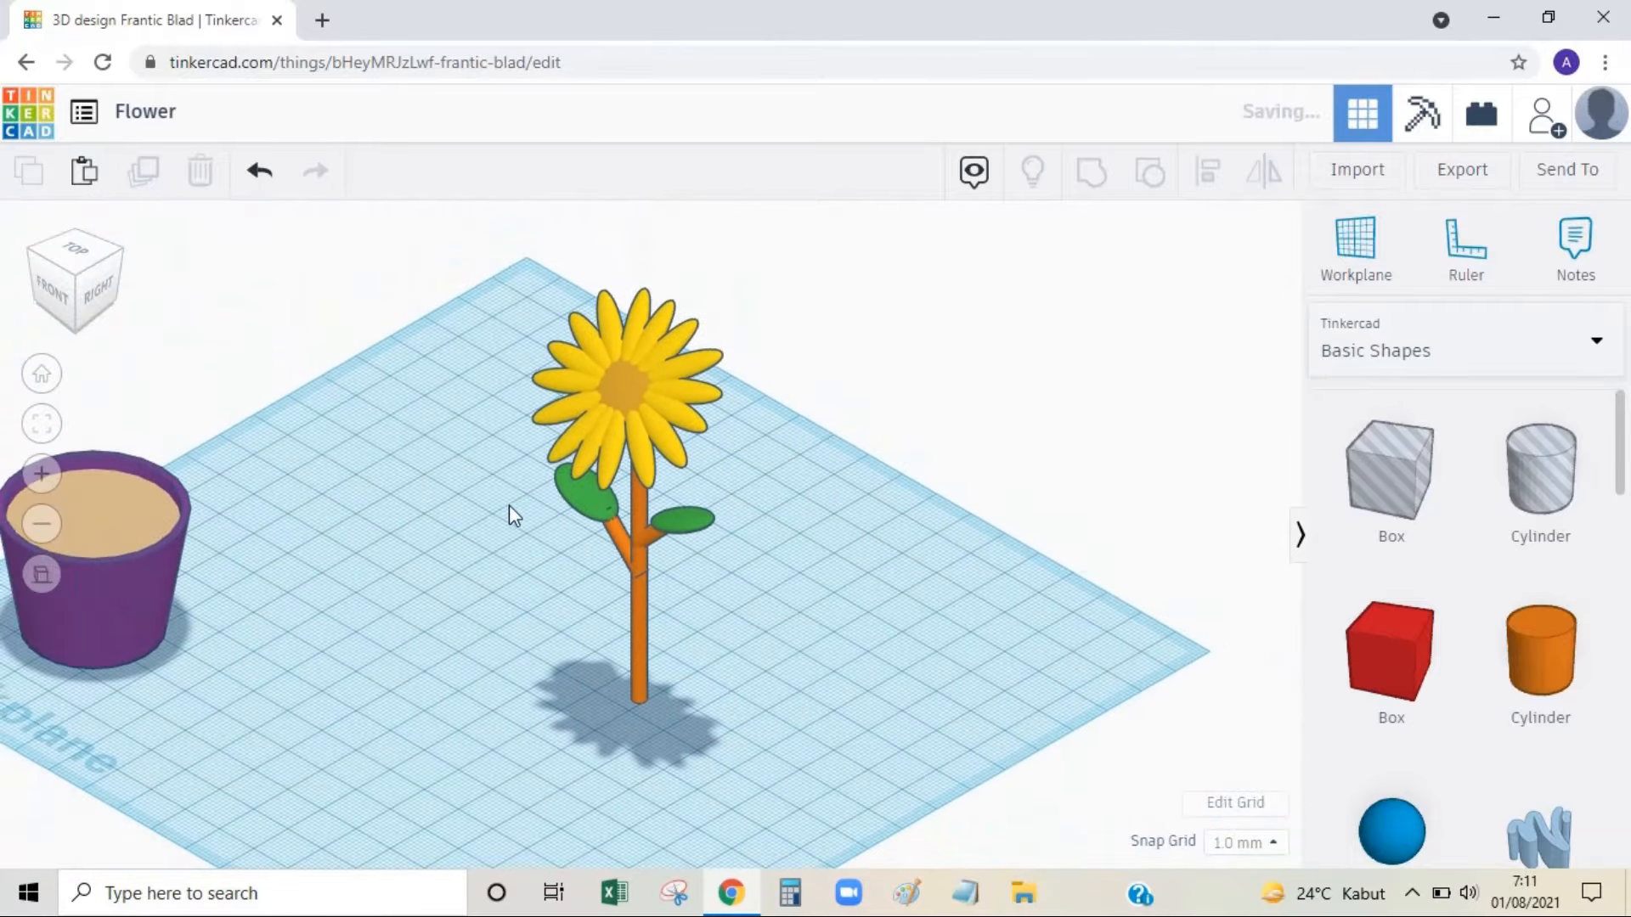
pyautogui.moveTo(502, 254); pyautogui.dragTo(841, 786)
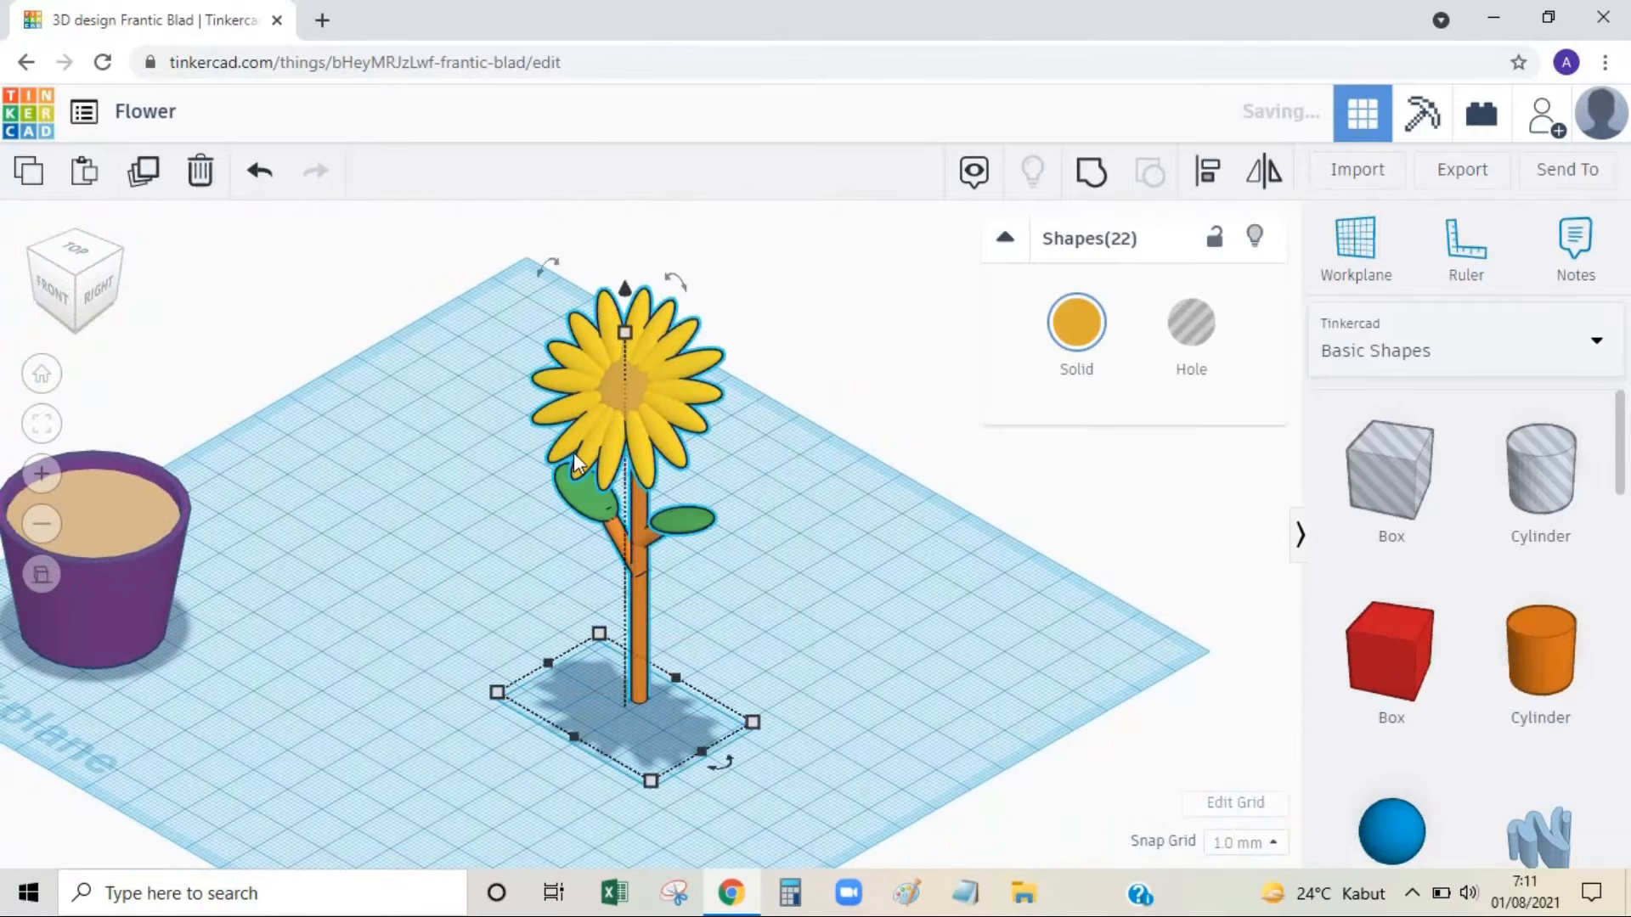
pyautogui.click(319, 575)
pyautogui.click(129, 521)
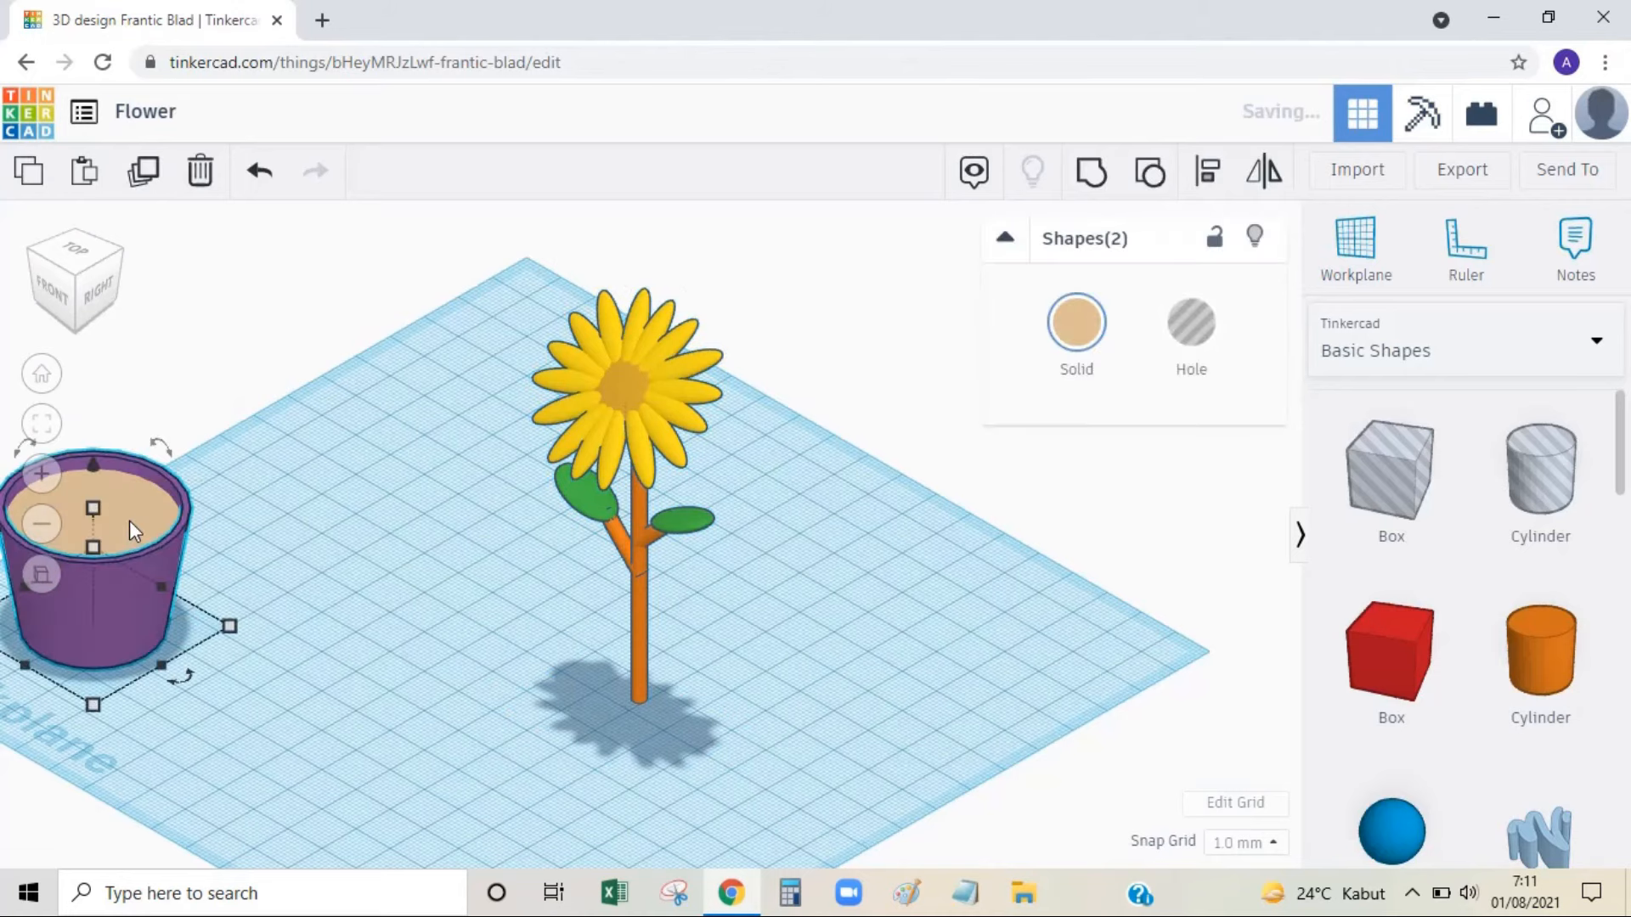
pyautogui.moveTo(130, 521); pyautogui.dragTo(511, 559)
# Select the whole flower and place its stem in the middle of the filled pot.
pyautogui.moveTo(719, 742); pyautogui.dragTo(578, 257)
pyautogui.moveTo(639, 411); pyautogui.dragTo(467, 347)
pyautogui.click(298, 287)
# Select the flower and pot together and shift them towards the middle of the workplane.
pyautogui.moveTo(282, 263); pyautogui.dragTo(729, 737)
pyautogui.moveTo(523, 654); pyautogui.dragTo(570, 623)
pyautogui.click(693, 506)
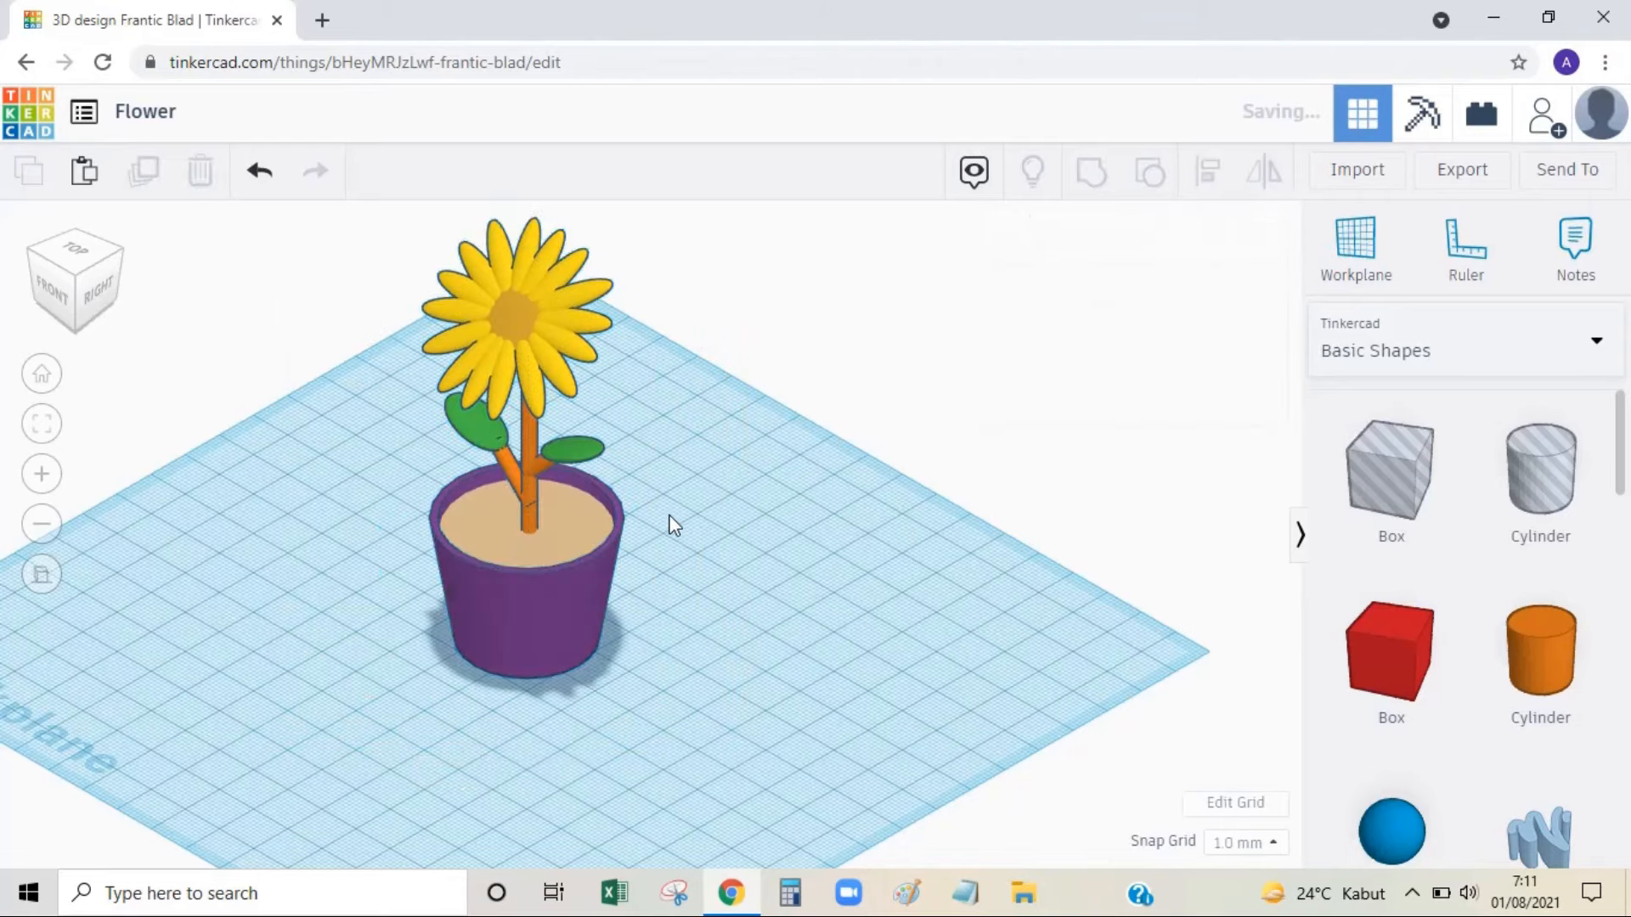
pyautogui.moveTo(643, 533); pyautogui.dragTo(563, 314, button='right')
pyautogui.scroll(4, 637, 339)
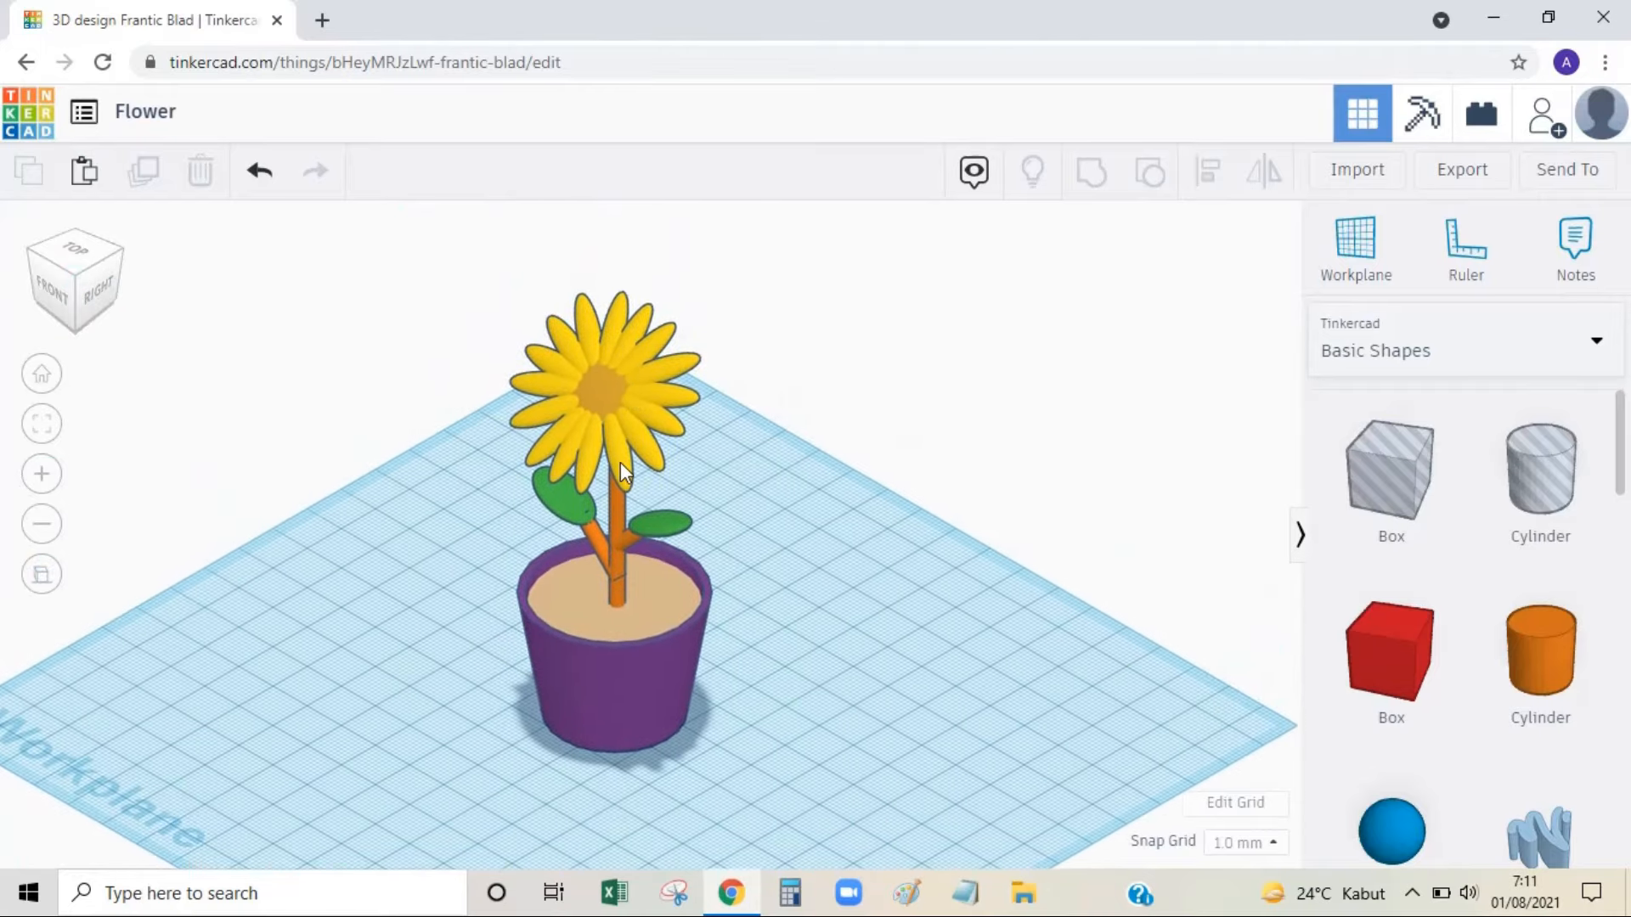